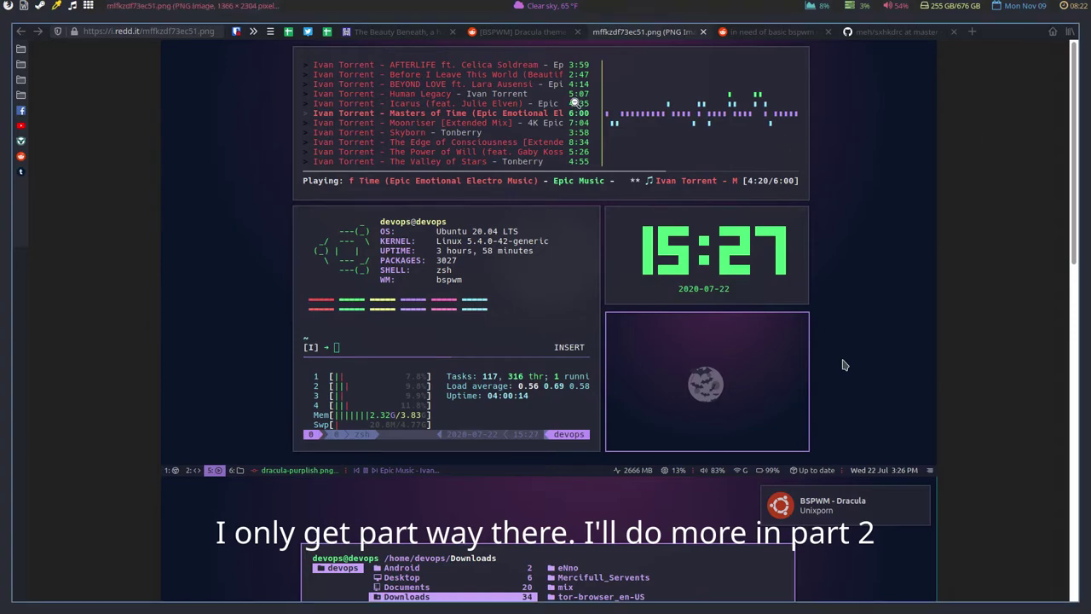
Bring the [BSPWM] Dracula theme post on r/unixporn back into view, scrolled to its top.
key("ctrl+Page_Up")
scroll(503, 313, "up", 20)
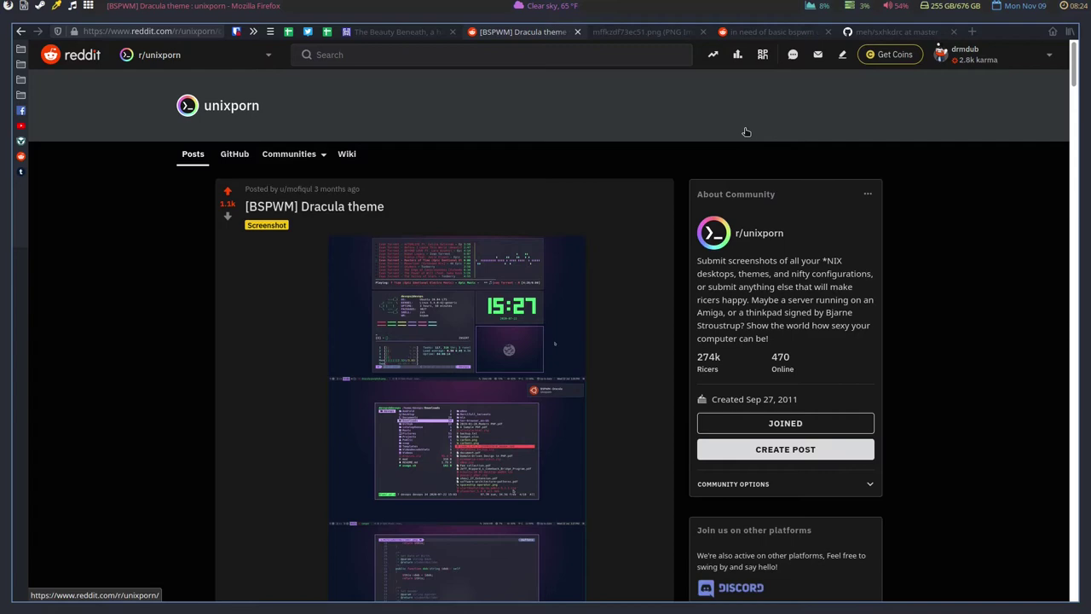
key("super+2")
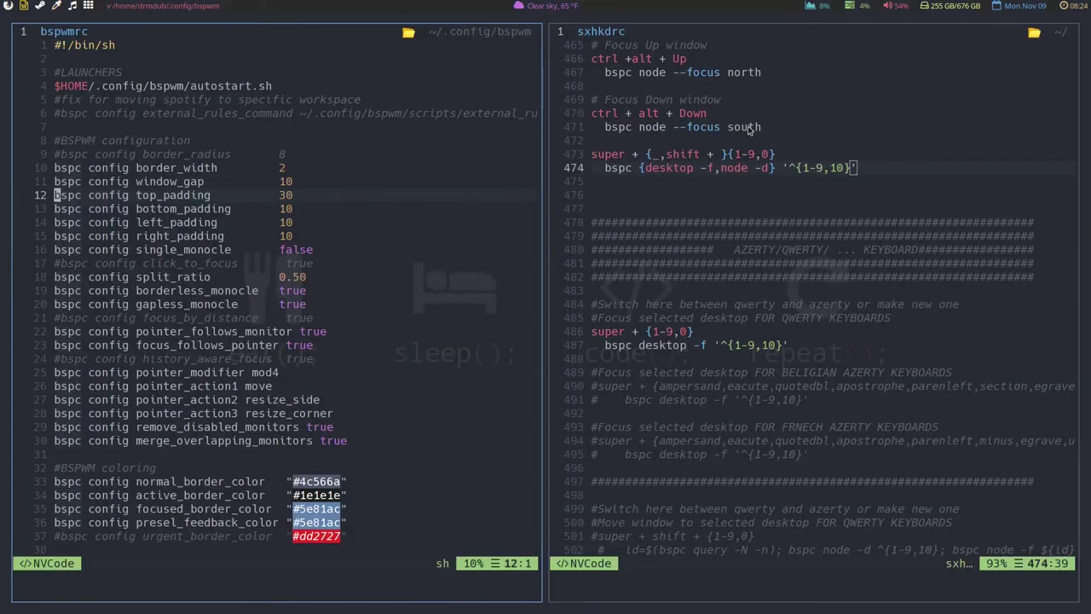
scroll(774, 414, "up", 3)
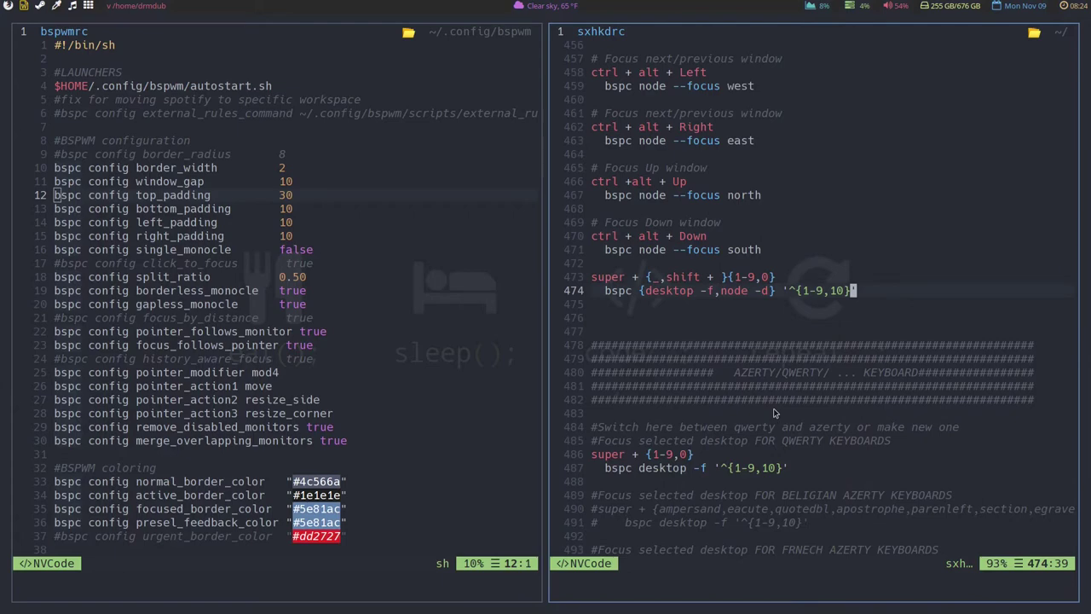
scroll(774, 414, "up", 18)
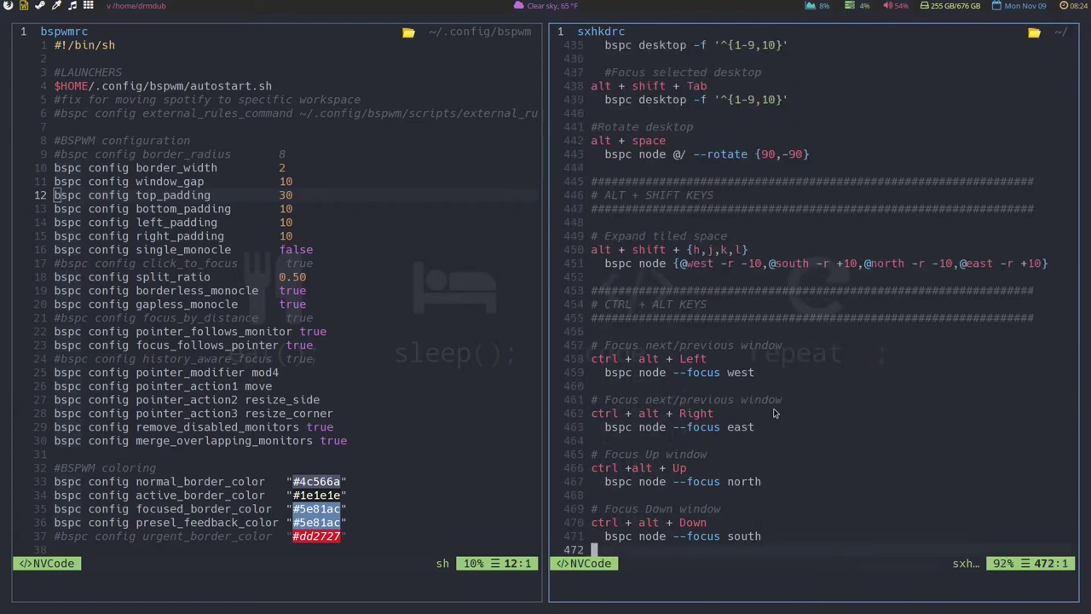
scroll(774, 414, "up", 16)
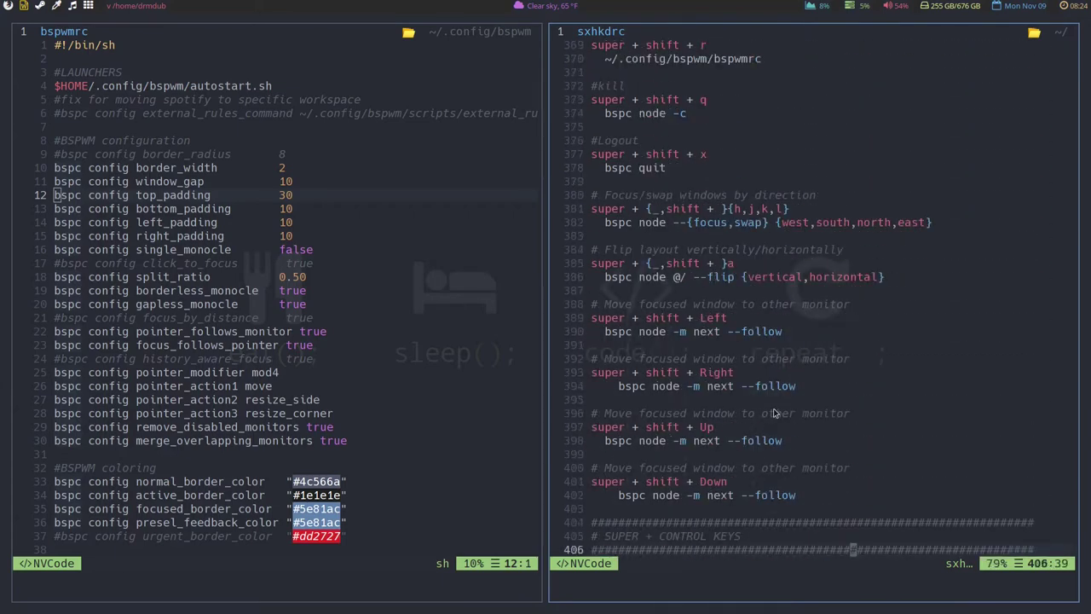
scroll(774, 413, "up", 18)
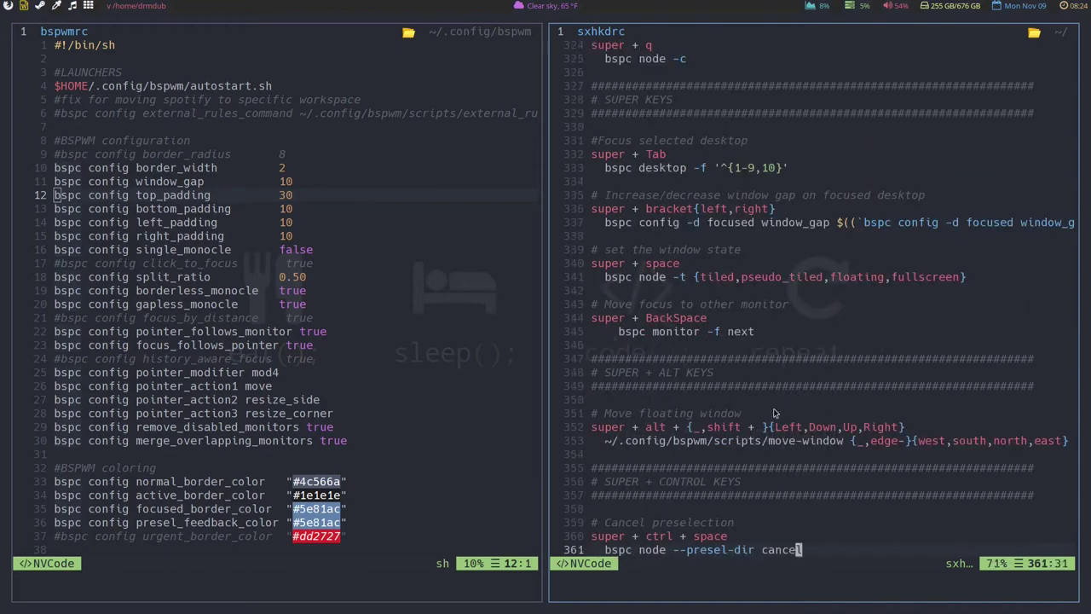
scroll(774, 414, "up", 20)
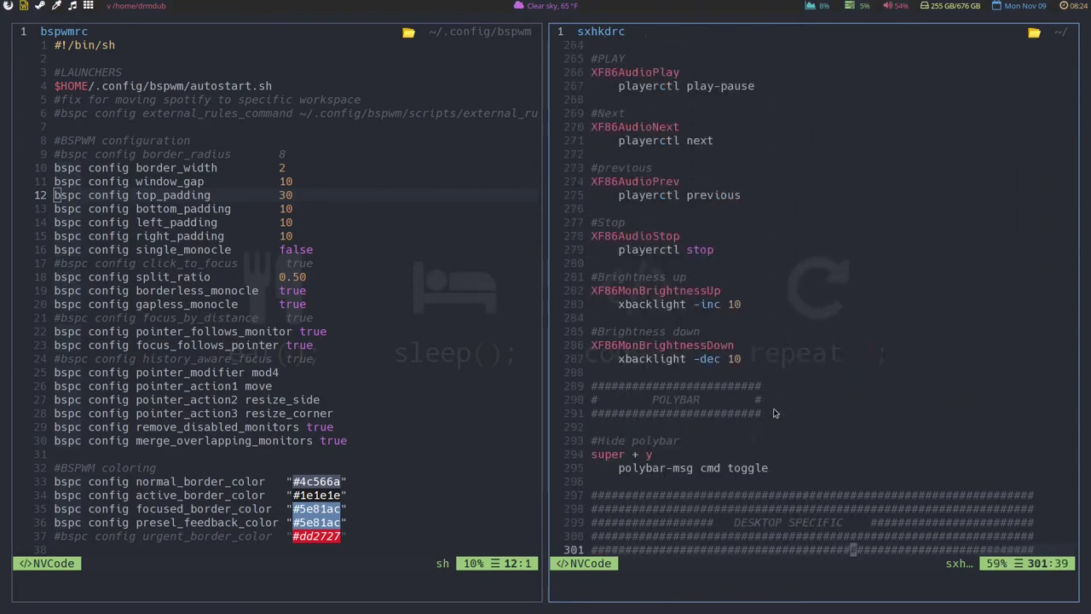
scroll(774, 413, "up", 20)
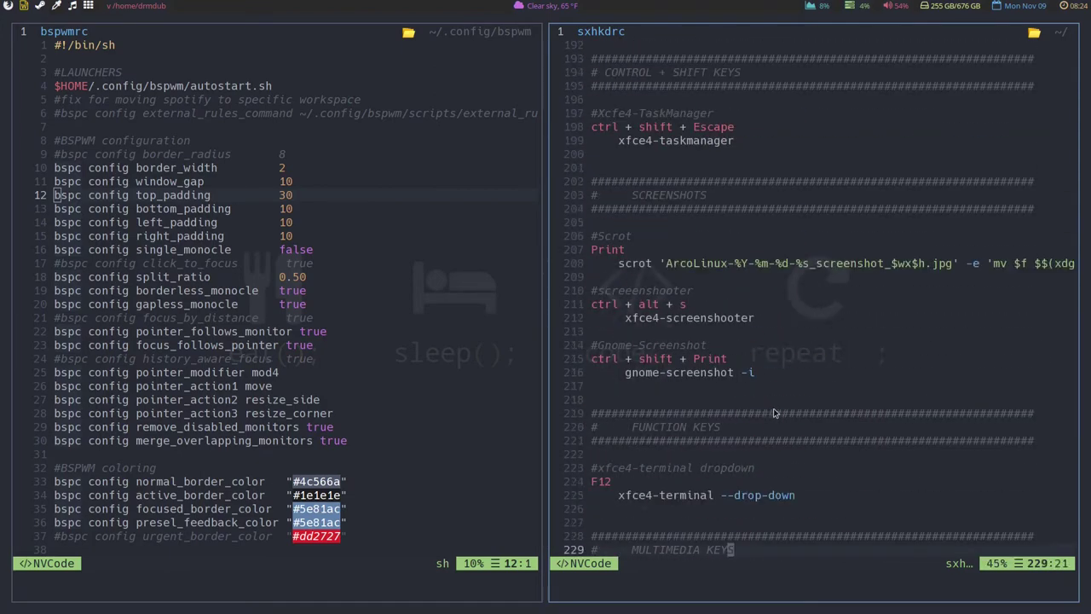
scroll(774, 413, "up", 5)
scroll(775, 413, "down", 7)
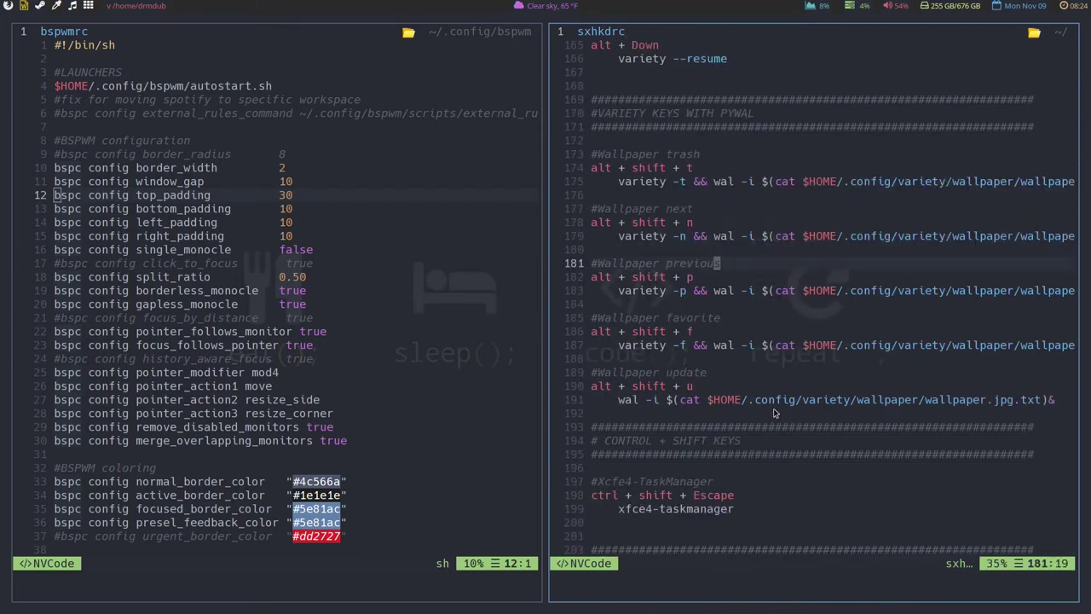
scroll(833, 401, "up", 10)
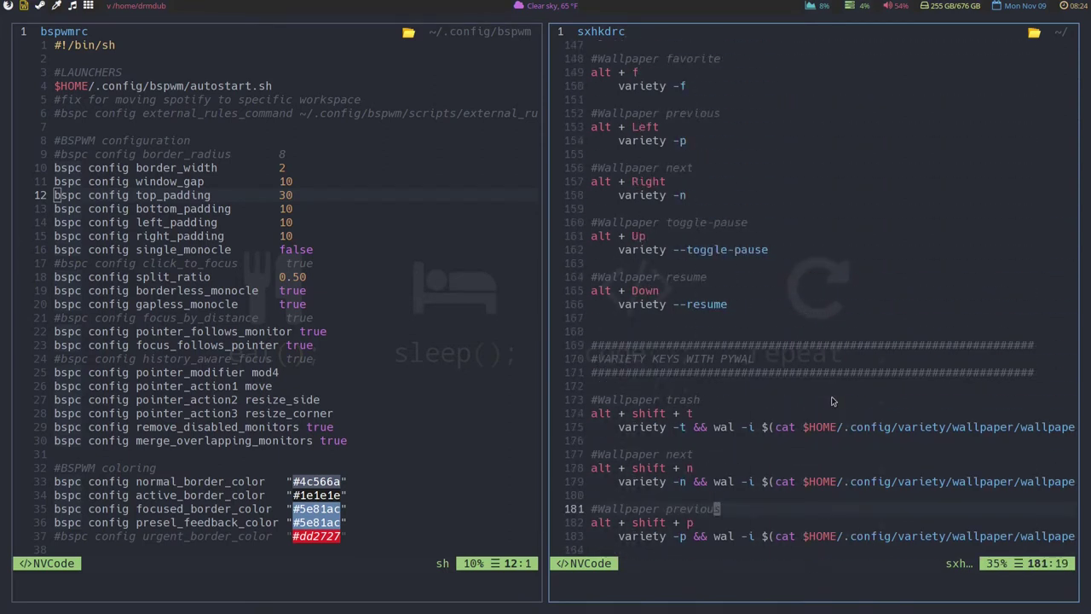
scroll(833, 400, "up", 7)
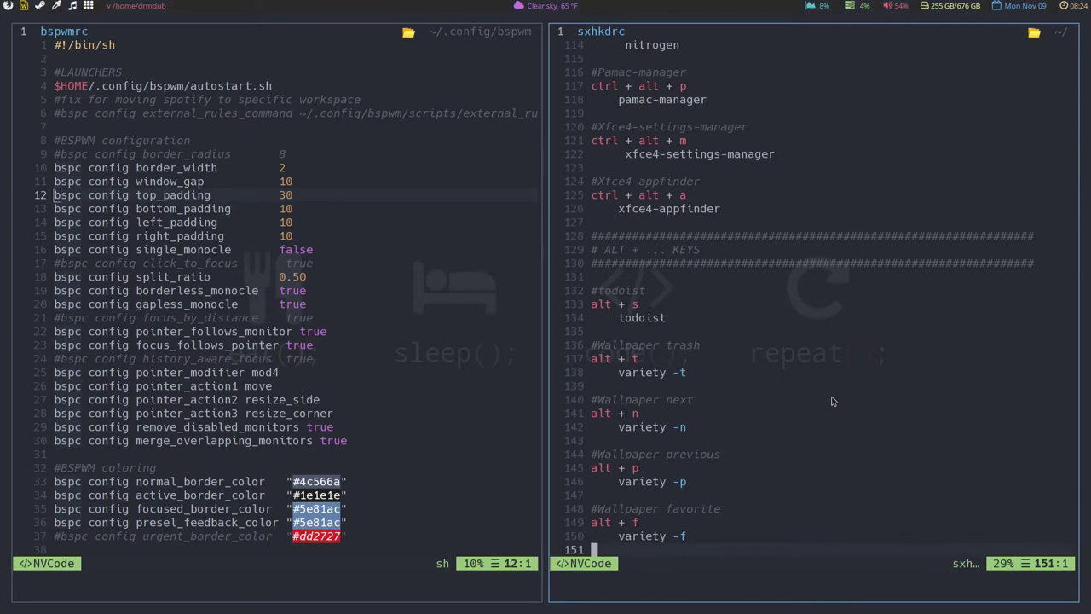
scroll(695, 288, "down", 3)
scroll(695, 287, "down", 6)
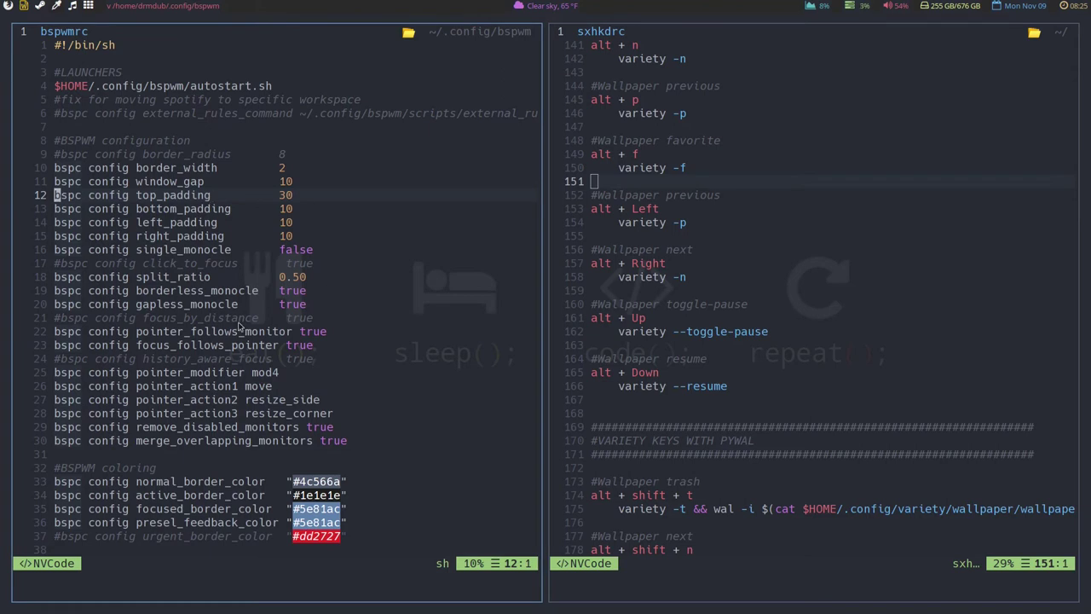
Scroll through bspwmrc to its border coloring section, then move to the polybar config workspace.
scroll(239, 326, "down", 20)
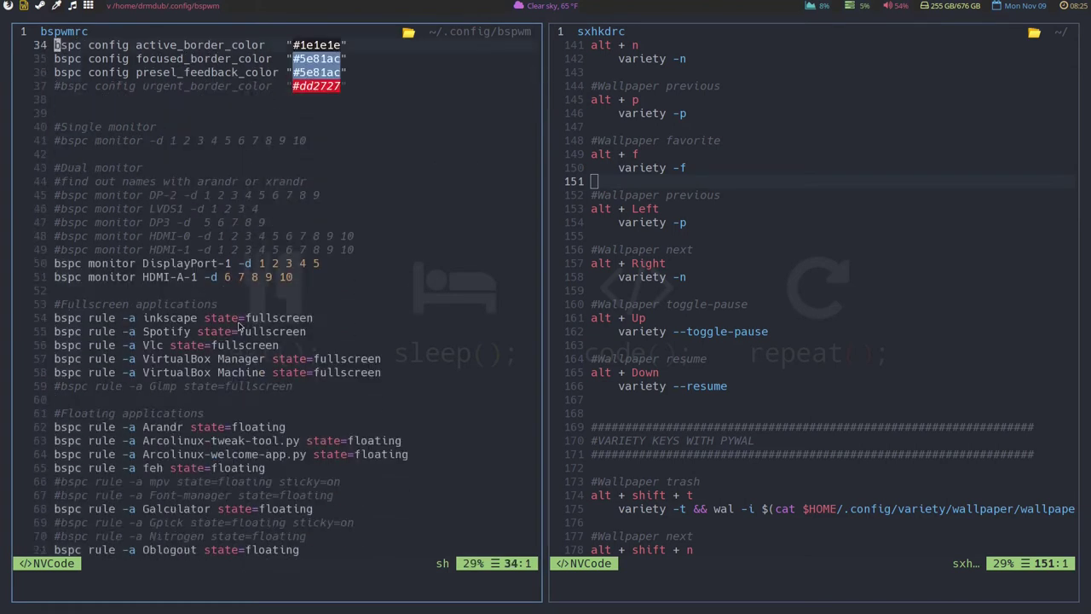
scroll(239, 326, "down", 6)
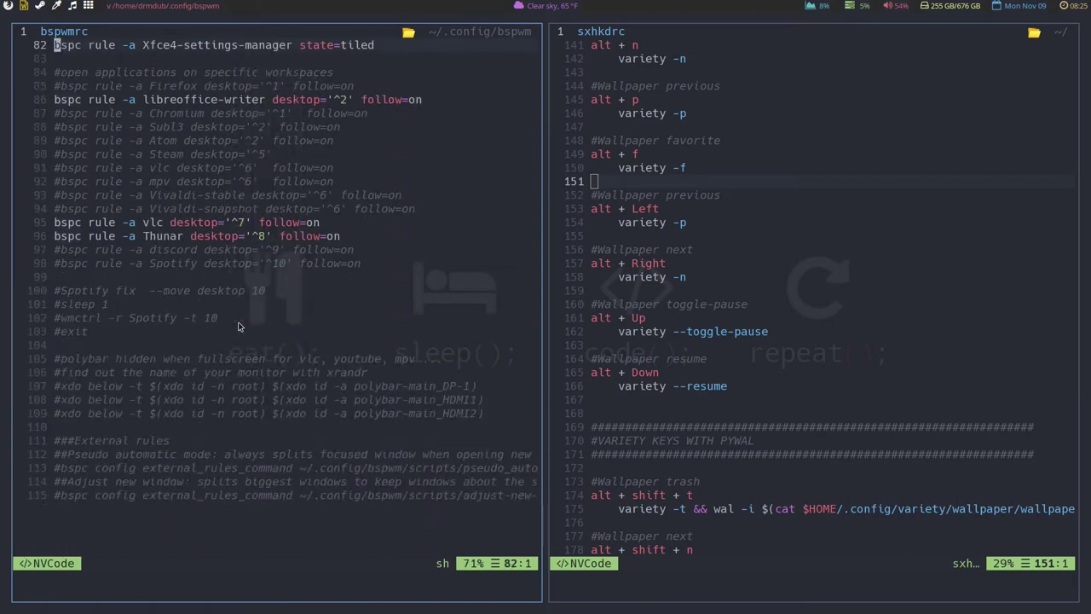
scroll(239, 325, "up", 20)
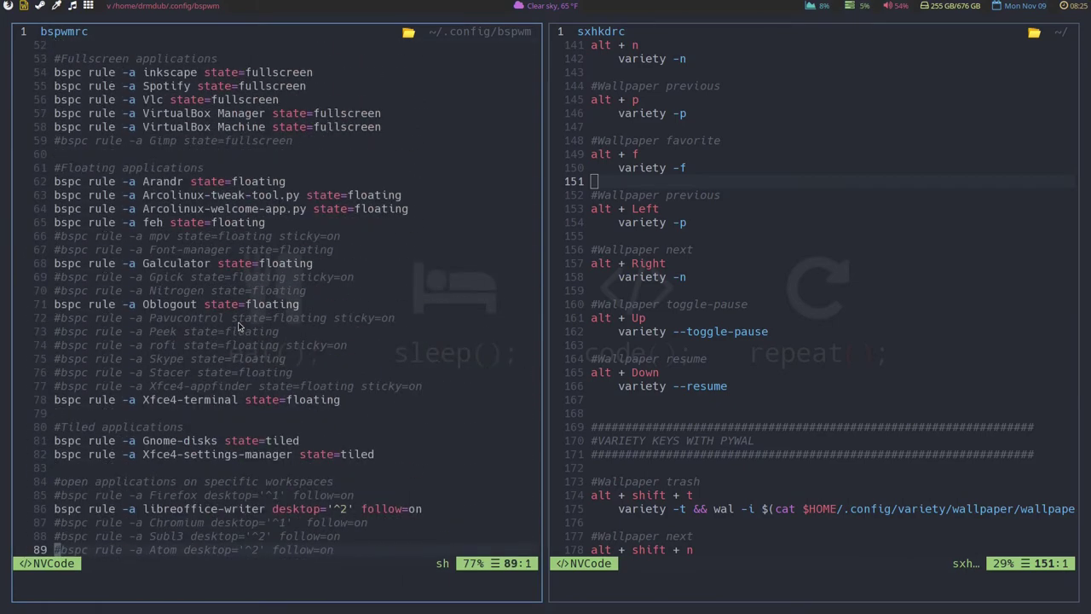
scroll(239, 326, "up", 1)
scroll(238, 326, "down", 2)
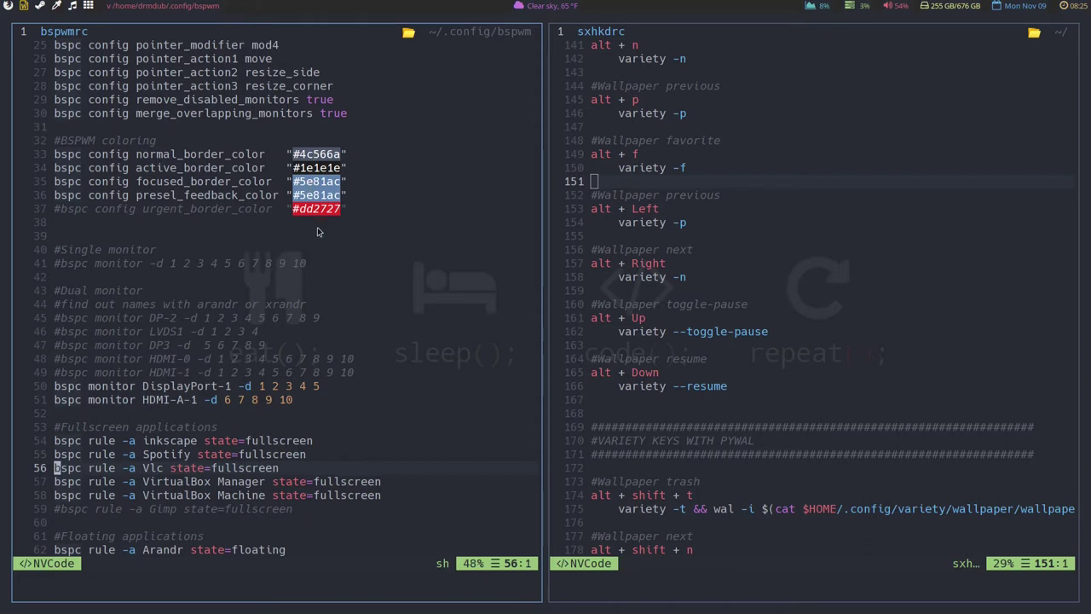
scroll(312, 222, "up", 5)
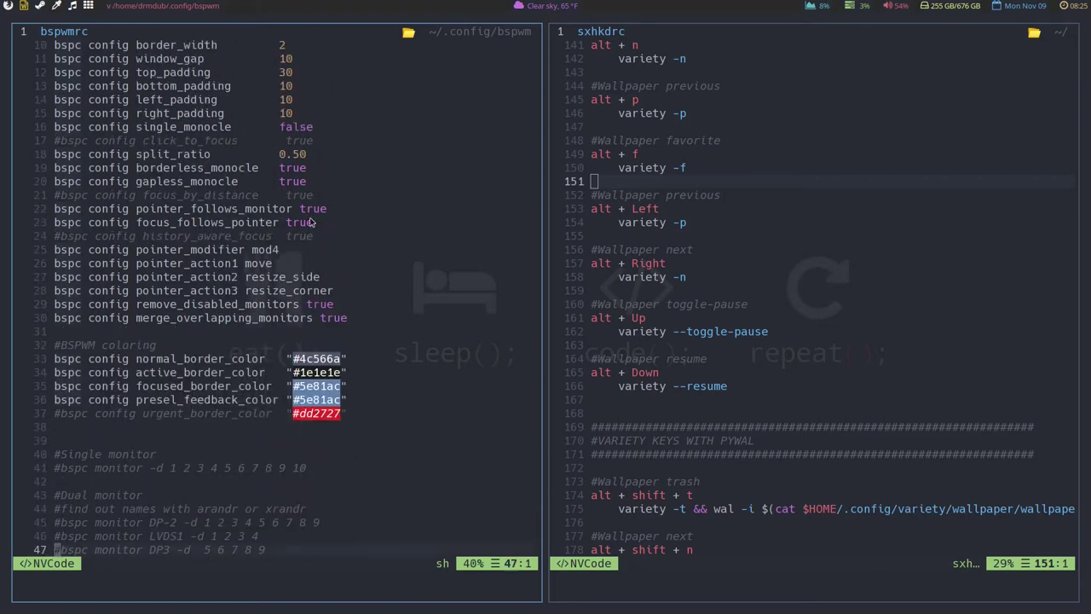
scroll(312, 222, "up", 3)
scroll(312, 222, "down", 5)
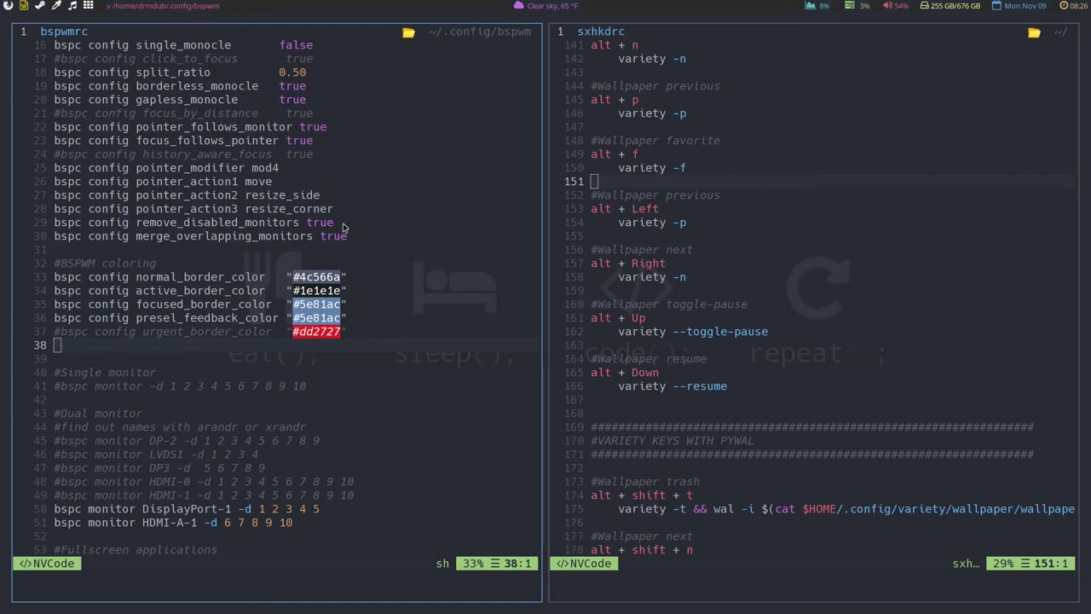
key("super+2")
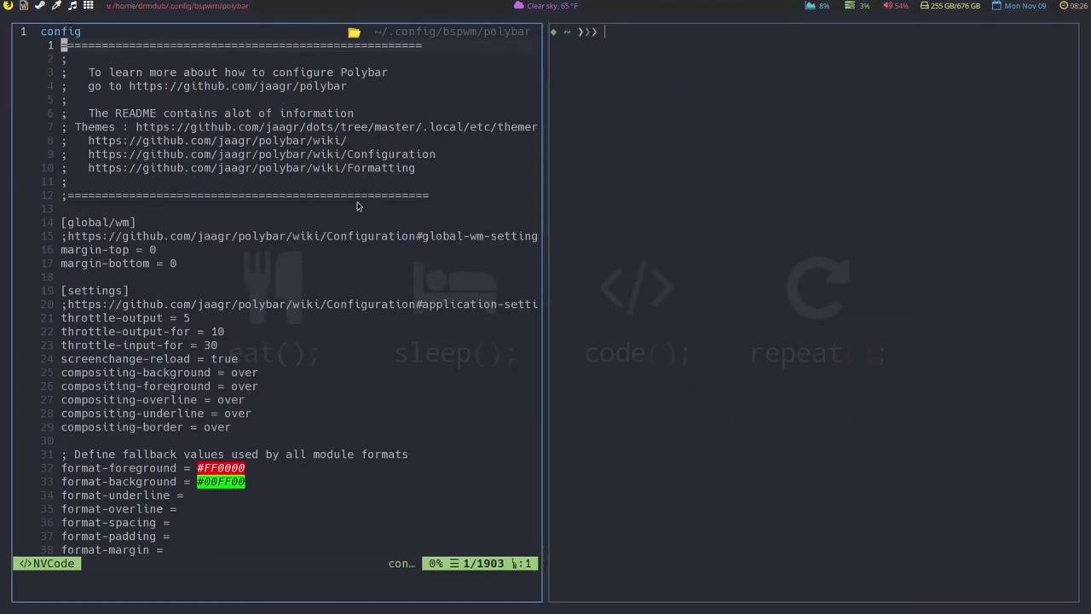
Search the web for 'dracula color scheme colors' in a new Firefox tab.
key("super+3")
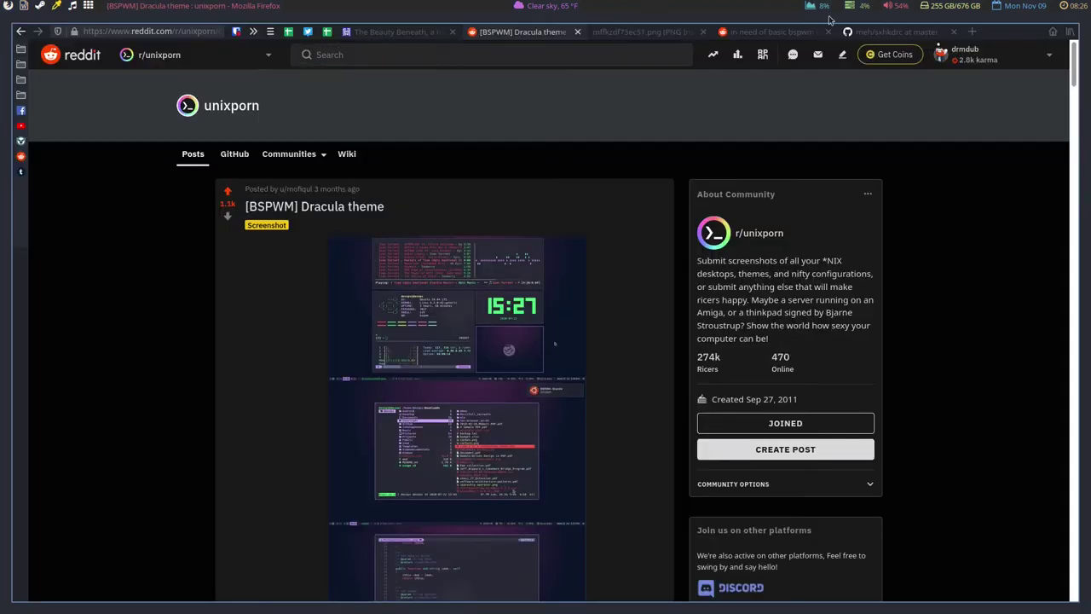
left_click(971, 31)
left_click(122, 30)
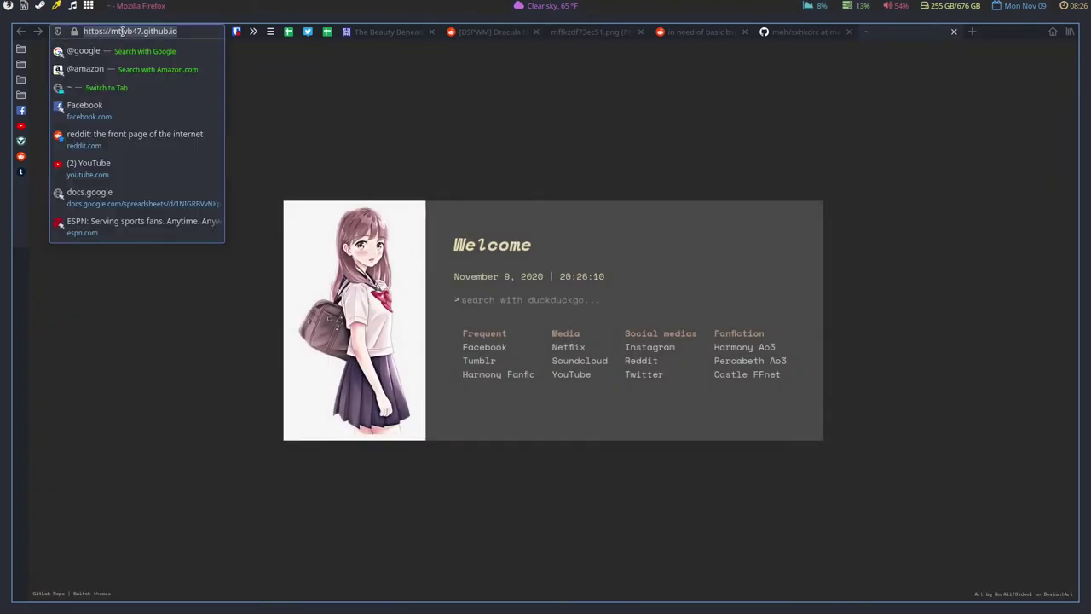
type("dracula c")
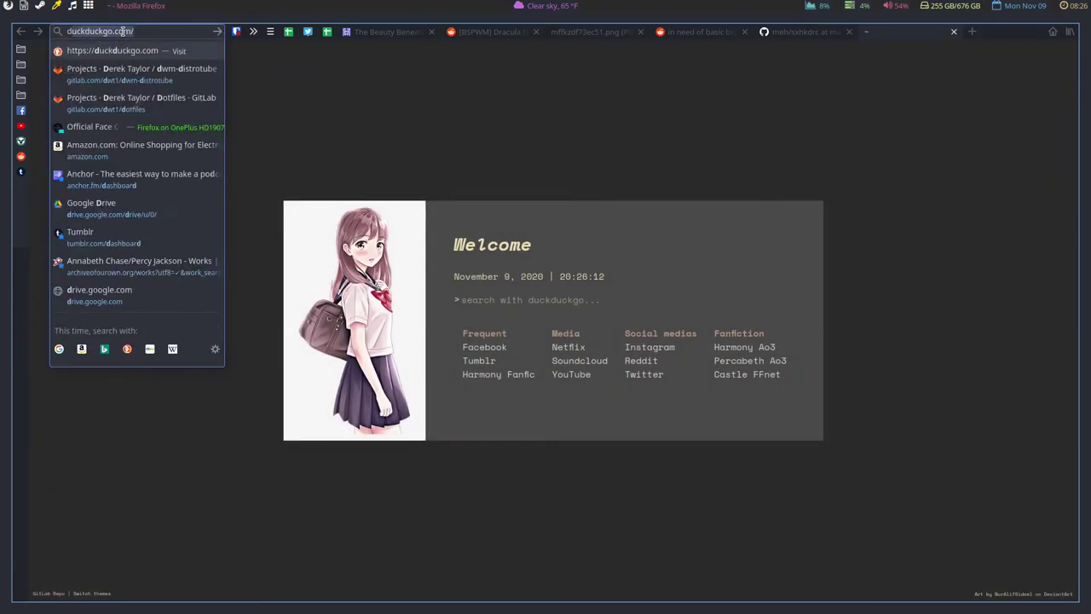
type("olo")
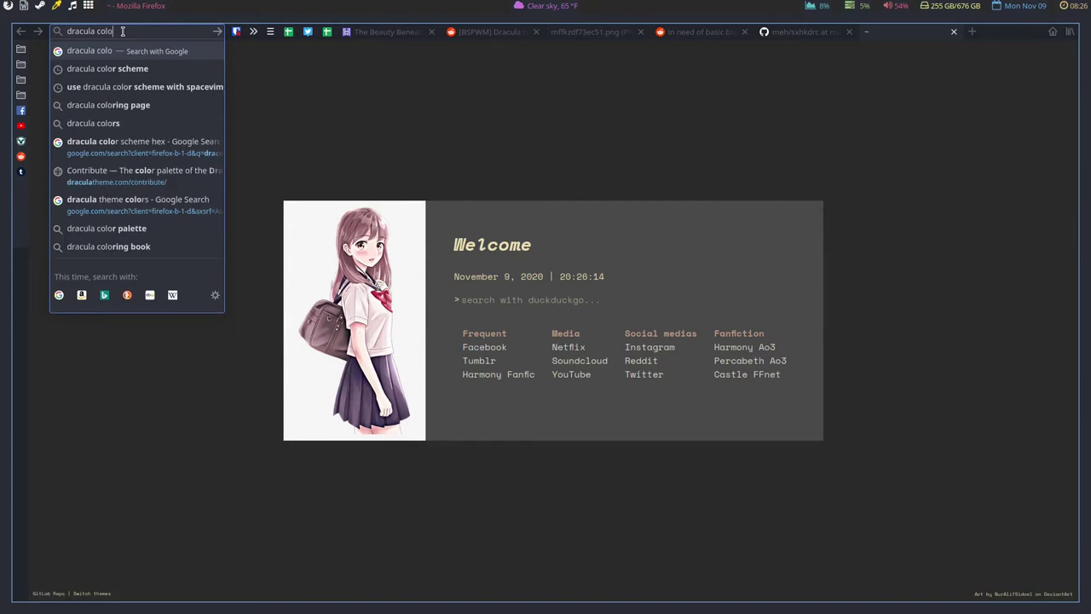
key("Down")
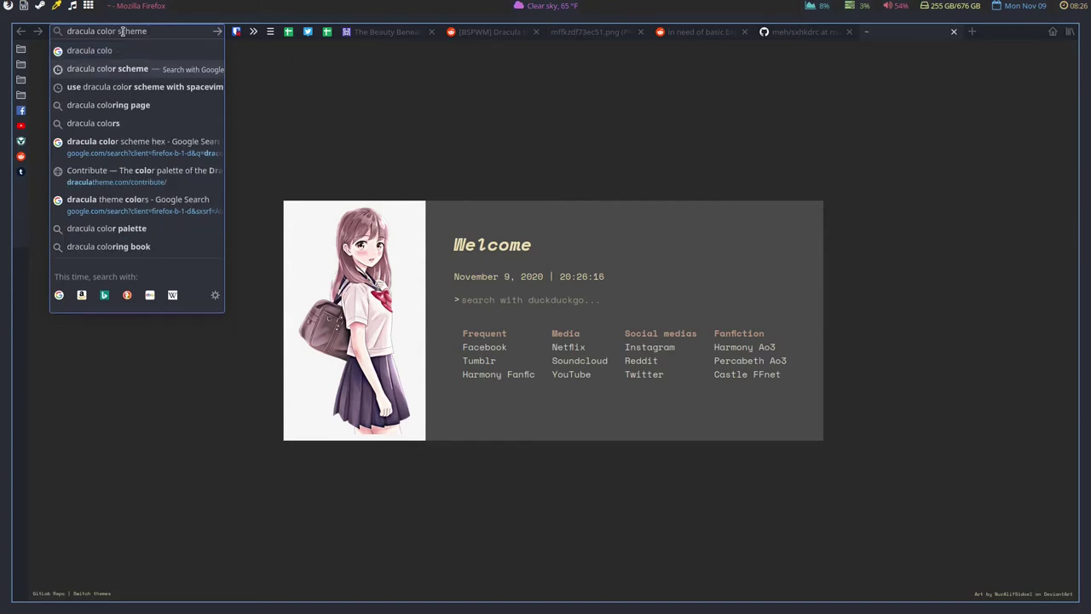
type("colors")
key("Return")
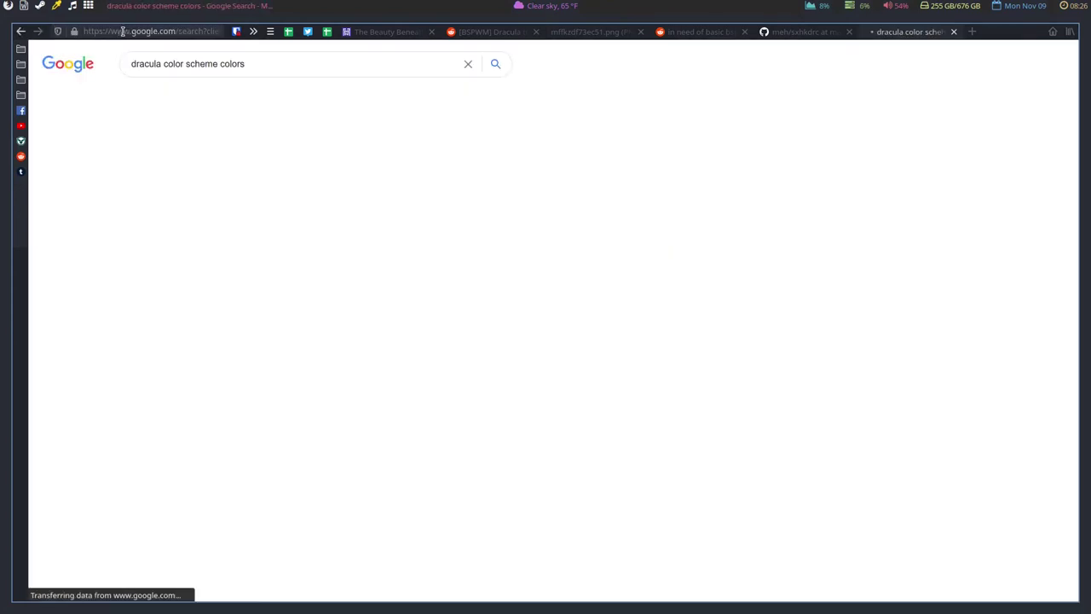
Copy the Purple hex #bd93f9 from the draculatheme.com colour palette.
left_click(243, 160)
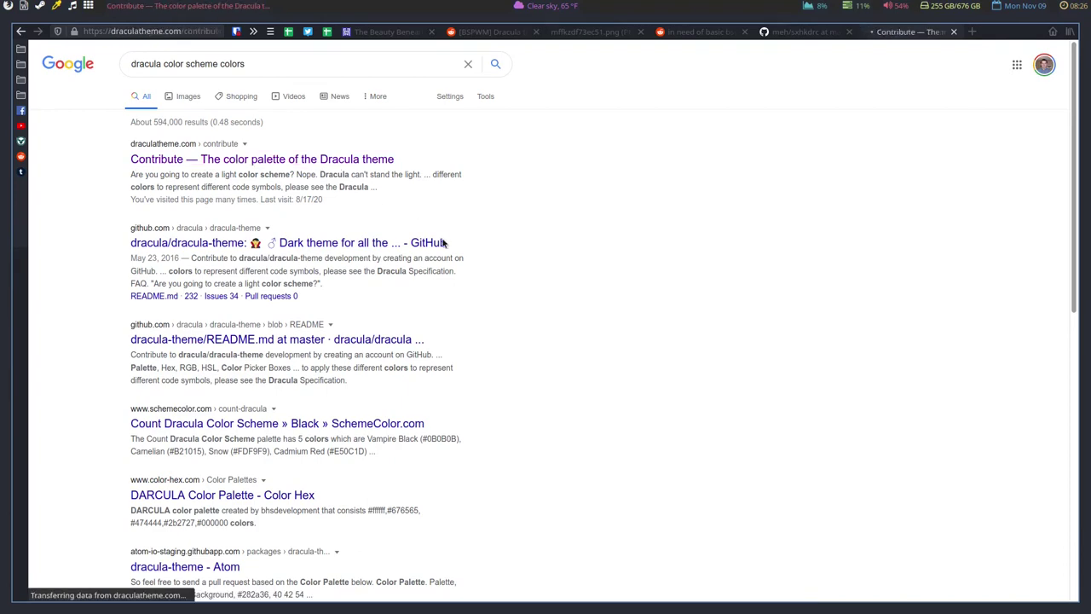
scroll(434, 319, "down", 8)
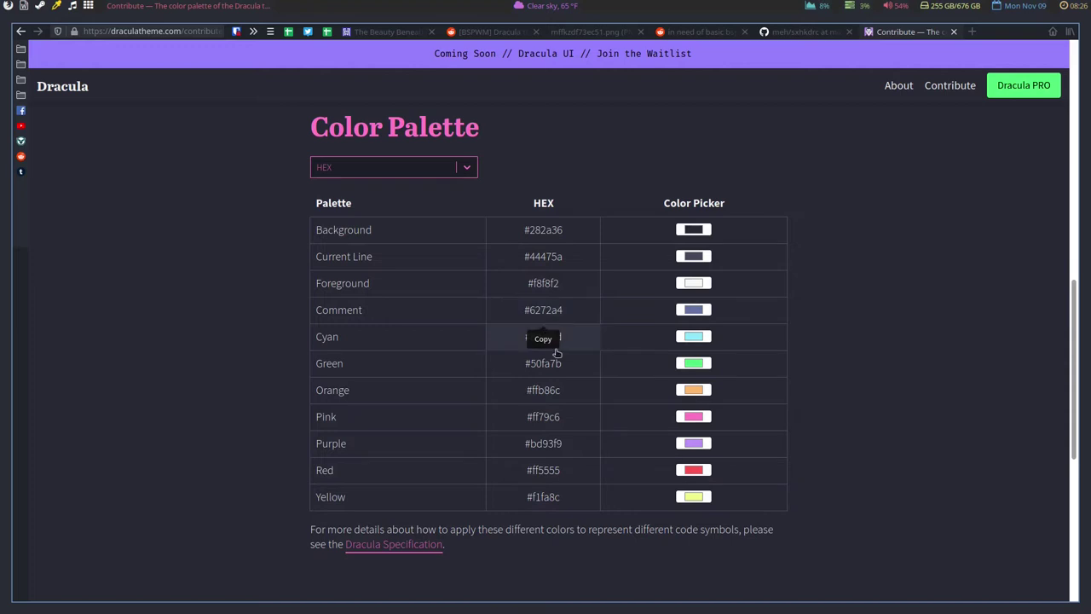
left_click(553, 455)
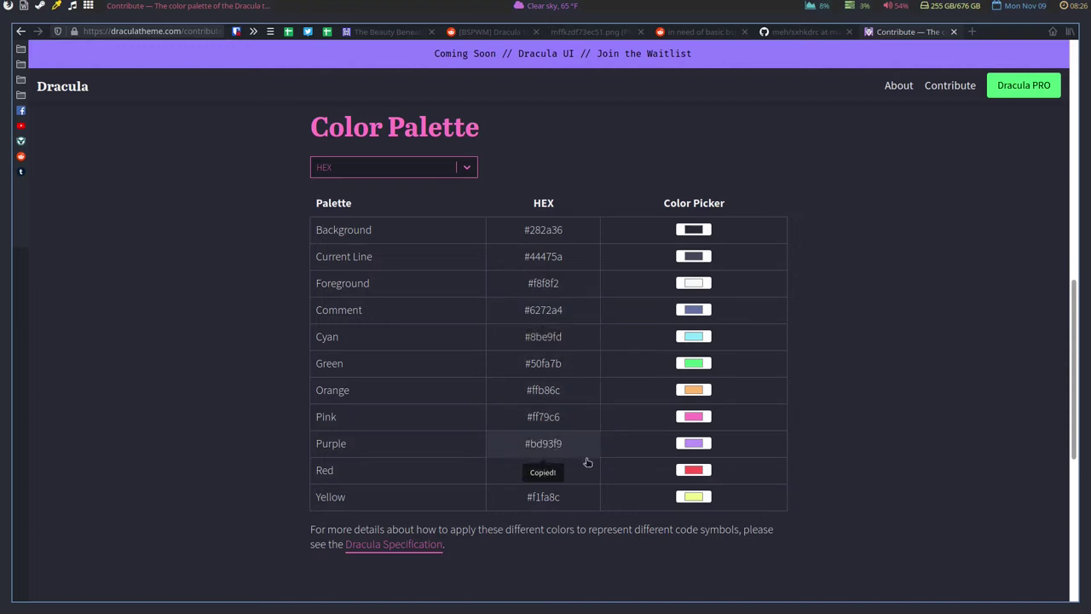
key("super+2")
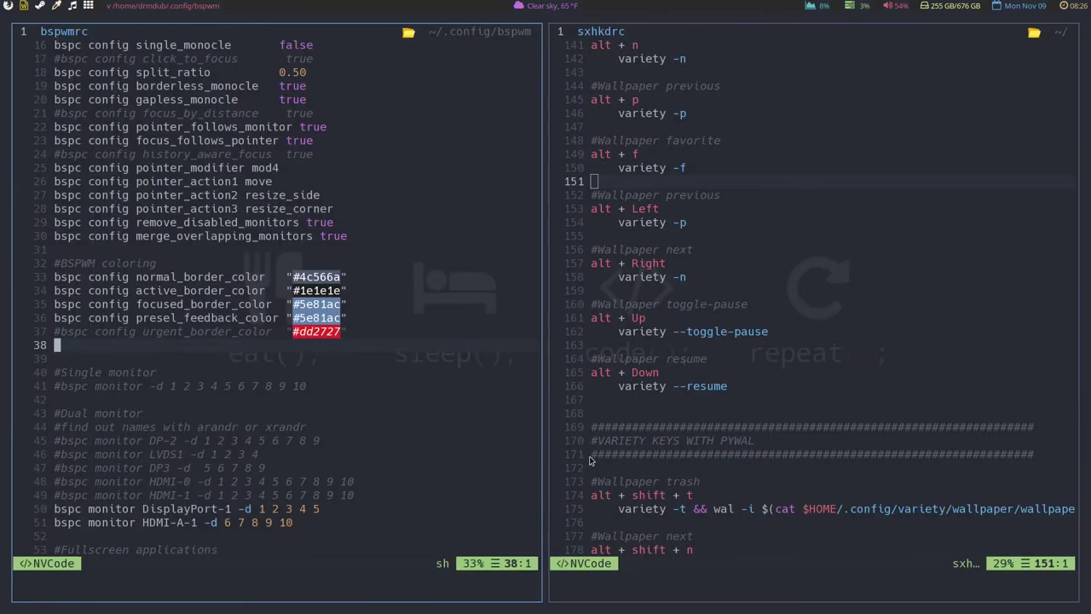
Replace focused_border_color's value on line 35 with the Dracula purple #bd93f9.
key("k")
key("k")
key("k")
key("l")
key("l")
key("l")
key("l")
key("l")
key("l")
key("l")
key("l")
key("l")
key("l")
key("l")
key("l")
key("l")
key("l")
key("l")
key("l")
key("l")
key("l")
key("l")
key("l")
key("l")
key("l")
key("l")
key("l")
key("l")
key("l")
key("l")
key("l")
key("l")
key("l")
key("l")
key("l")
key("l")
key("l")
key("l")
type("cwcw")
key("Escape")
key("h")
key("colon")
key("Escape")
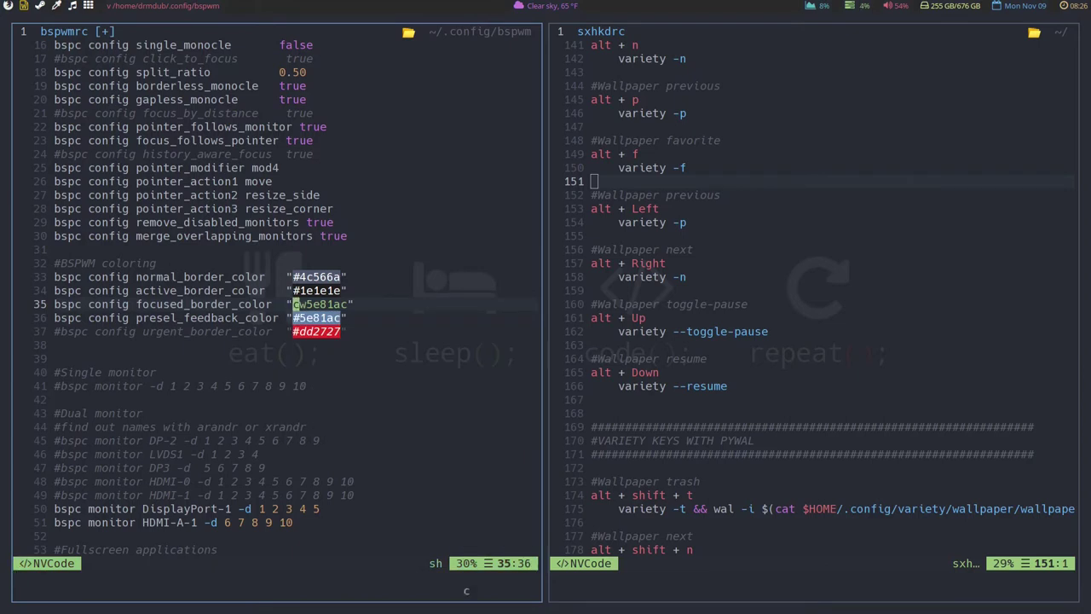
key("i")
key("quotedbl")
key("ctrl+shift+v")
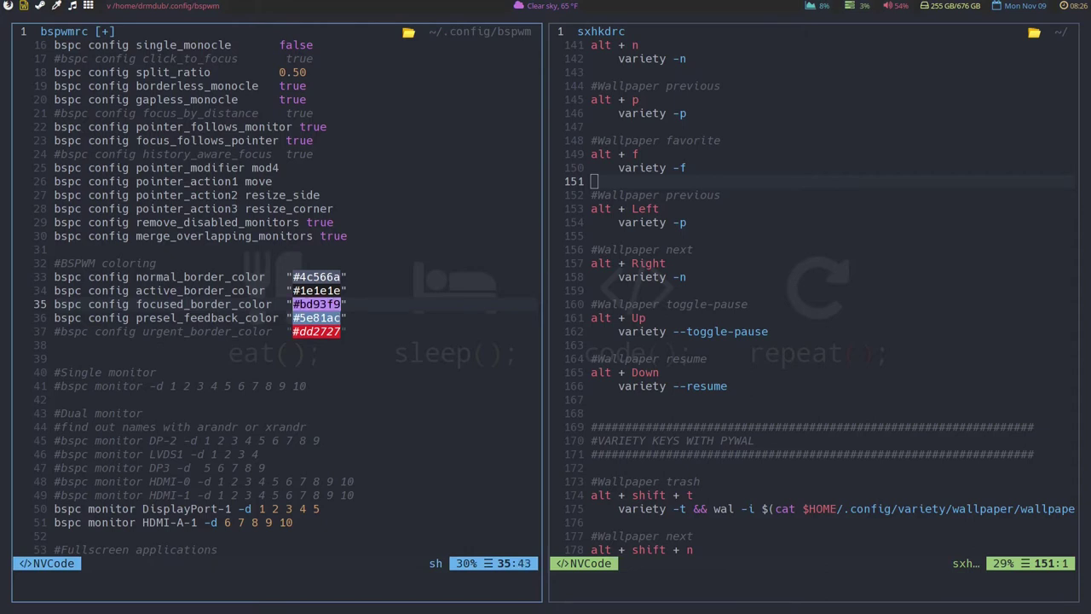
Save bspwmrc with :w and reload bspwm to apply the new border colour.
key("Escape")
type(":w")
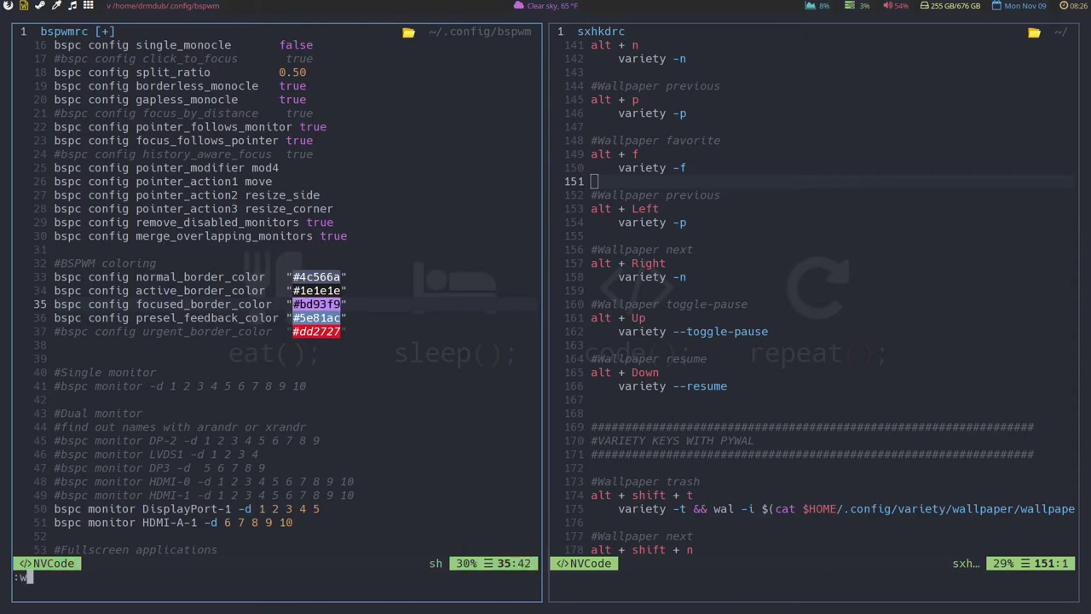
key("Return")
key("super+alt+r")
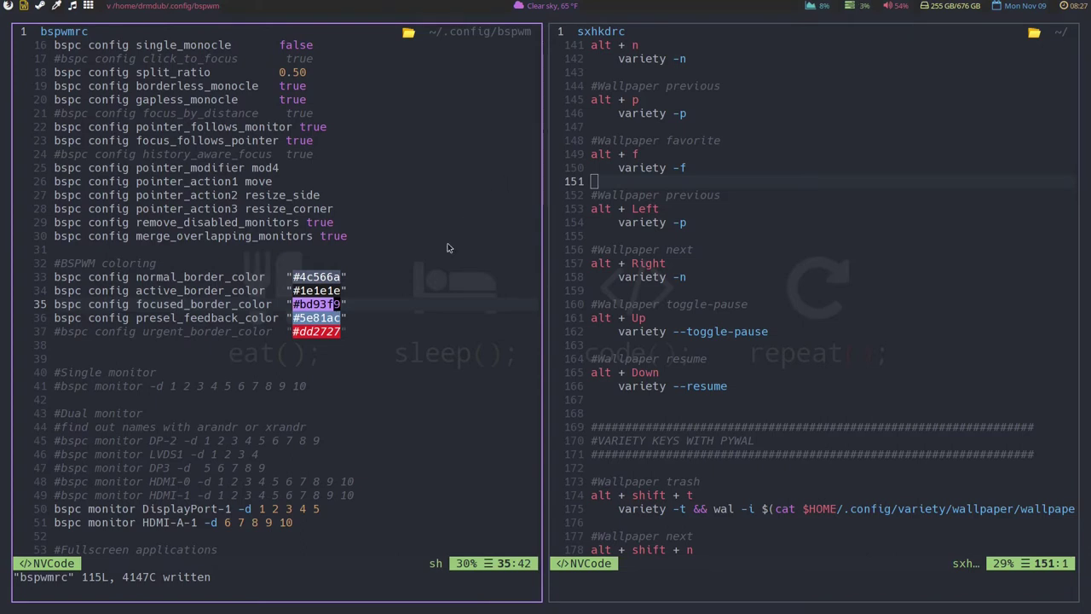
Copy Dracula's Foreground colour #f8f8f2 from the palette page.
left_click_drag(301, 277, 324, 276)
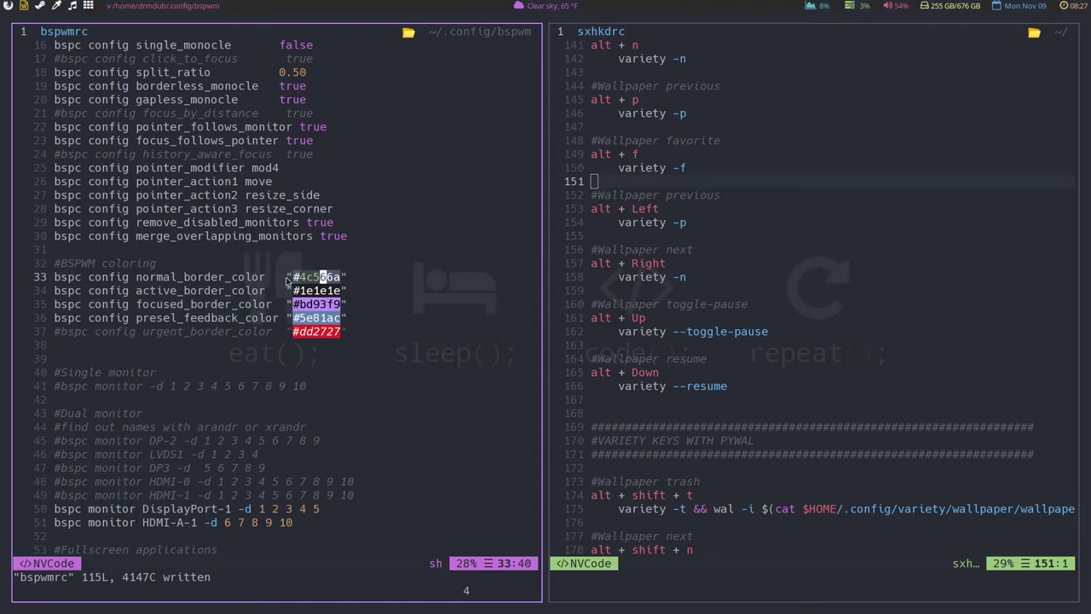
key("super+2")
key("super+3")
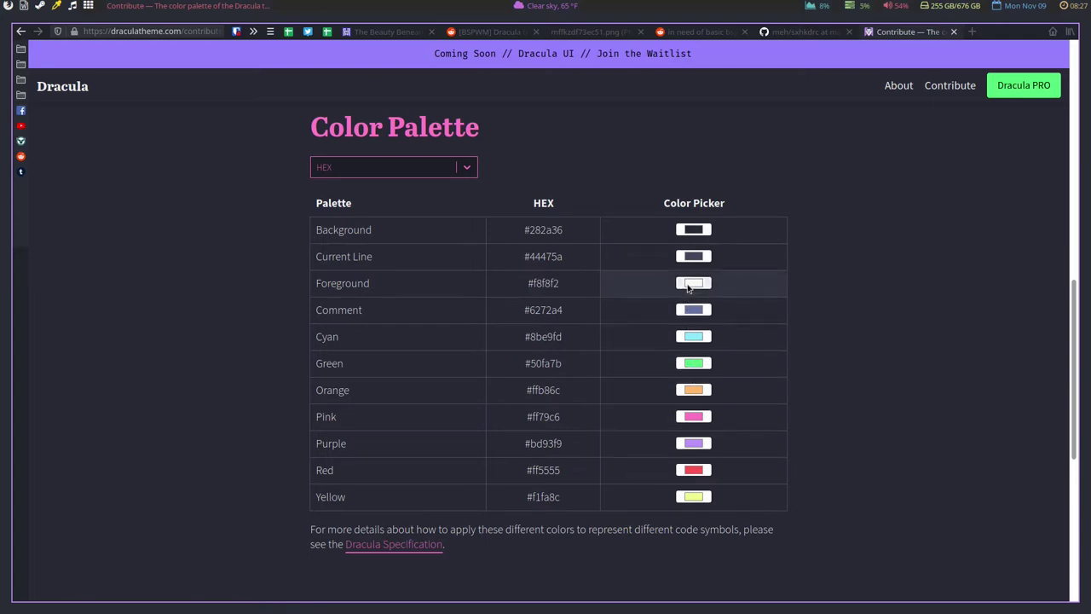
left_click(539, 290)
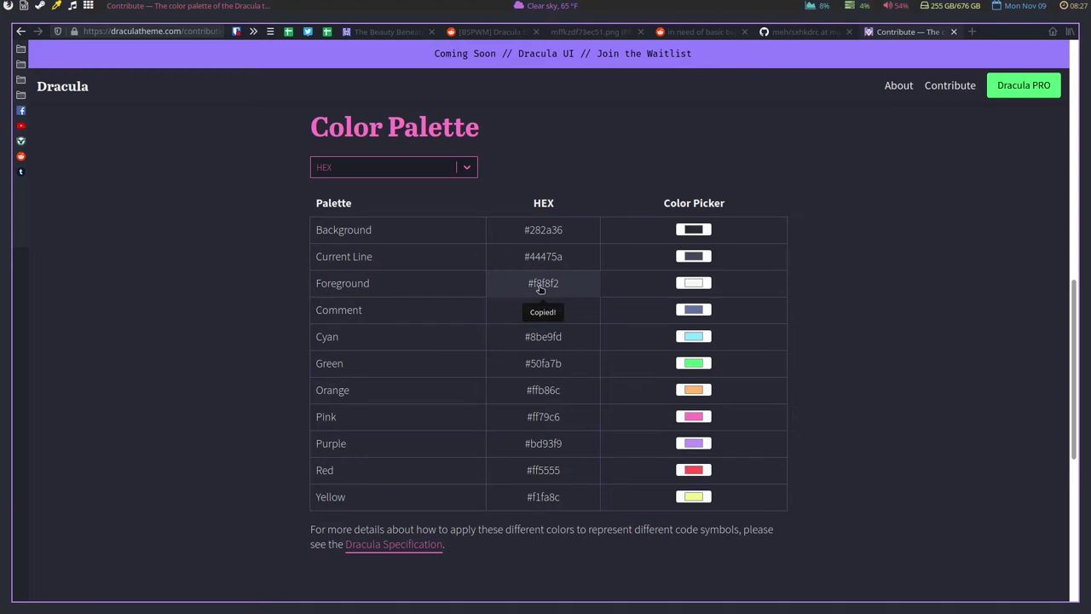
key("super+2")
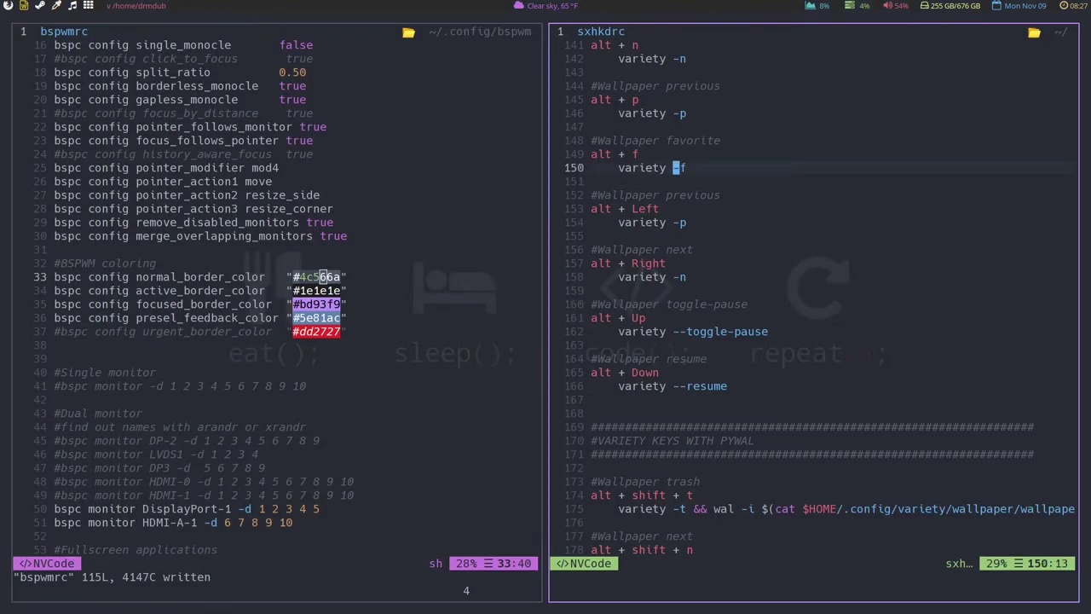
Swap normal_border_color's #4c566a on line 33 for the pasted #f8f8f2.
key("h")
key("2")
key("c")
key("t")
key("6")
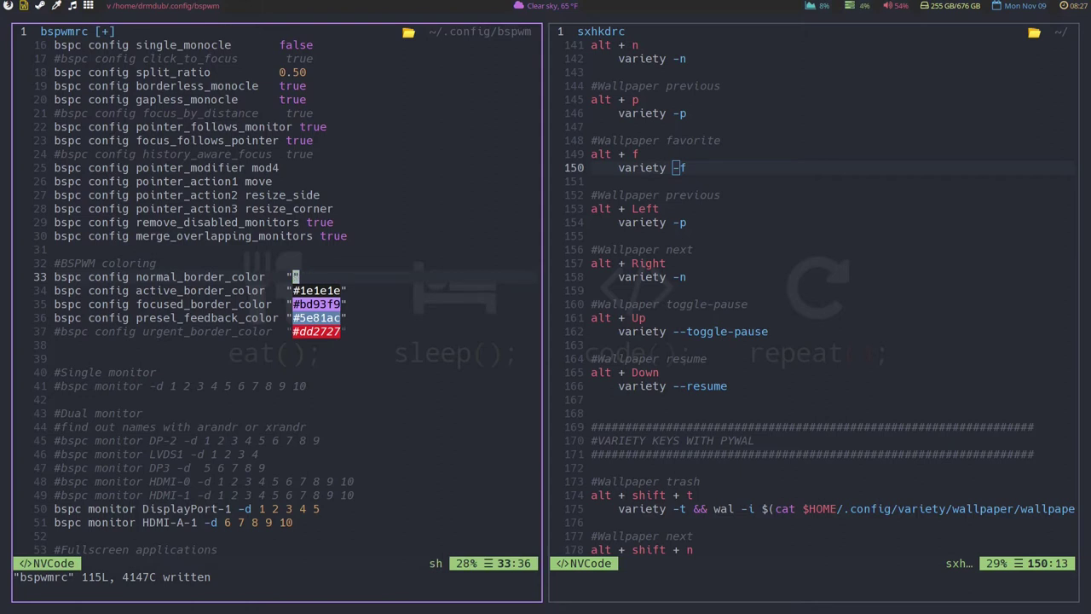
key("i")
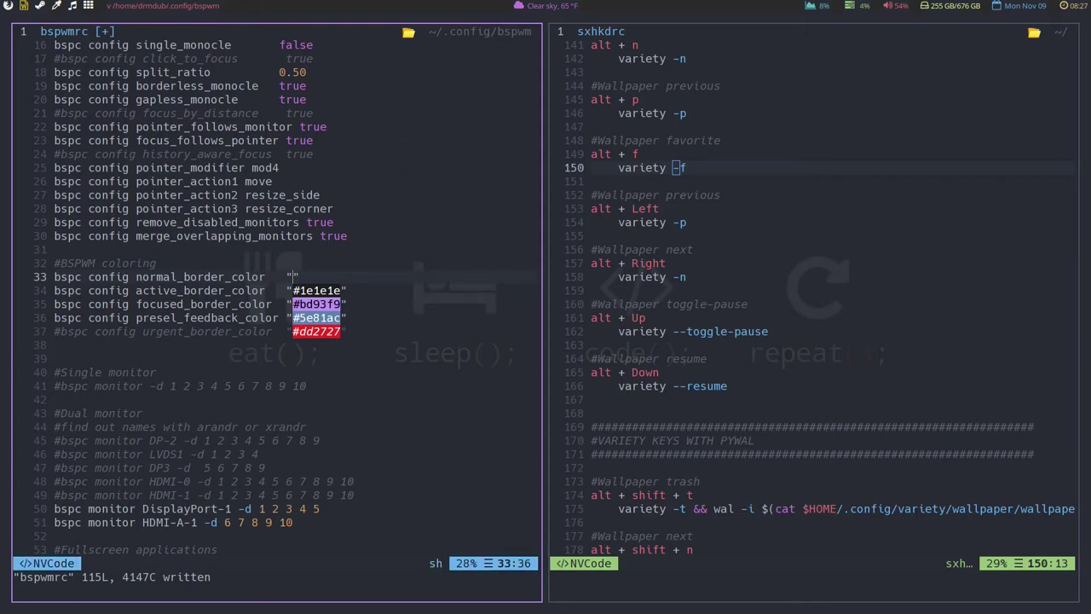
key("ctrl+shift+v")
Save bspwmrc and reload bspwm to show the new normal border colour.
key("Escape")
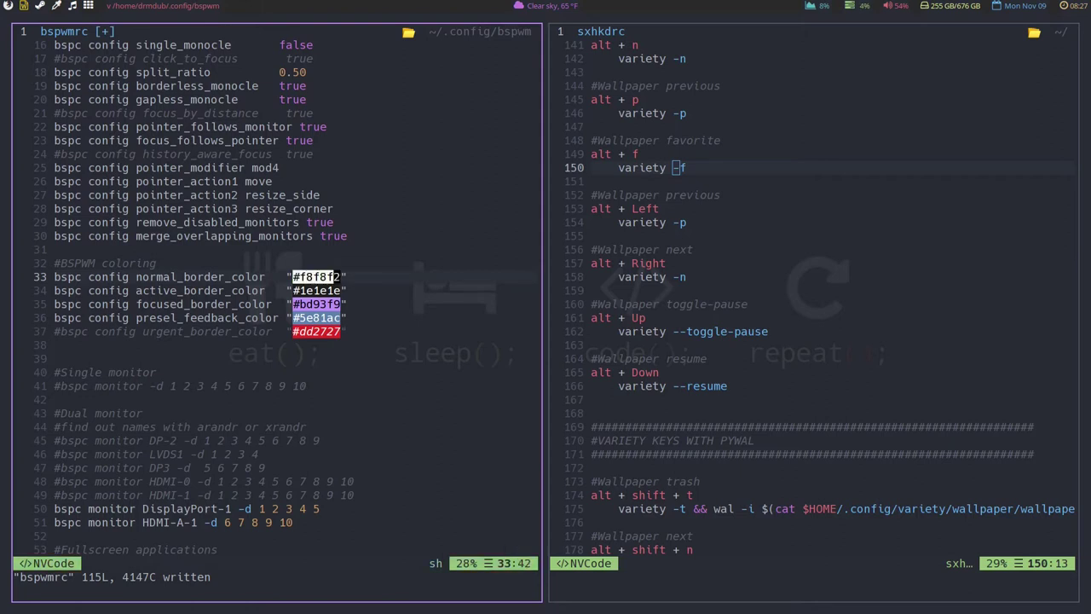
type(":w")
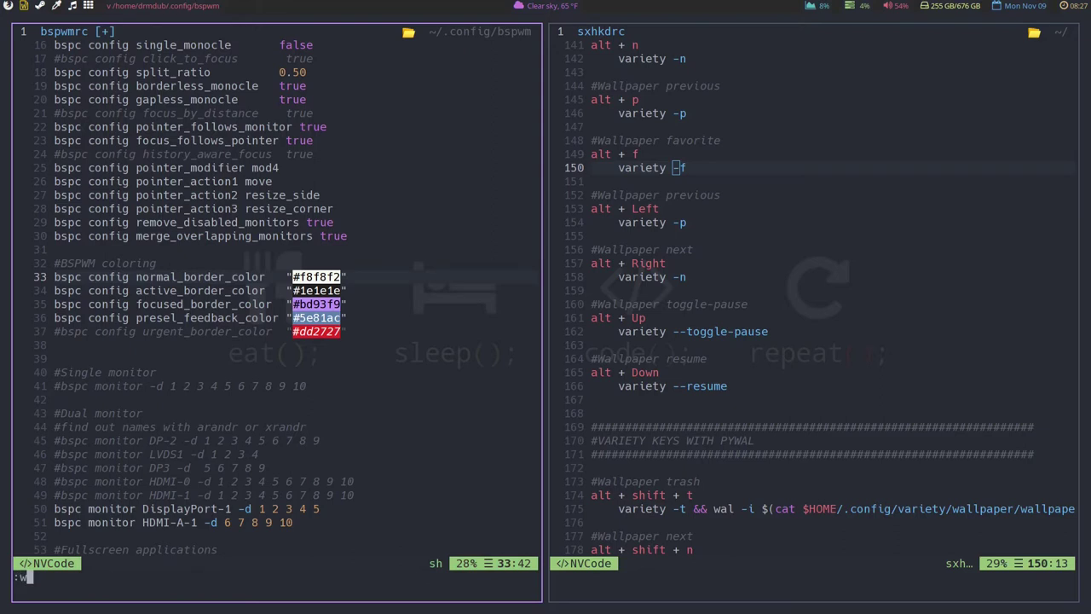
key("Return")
key("super+alt+r")
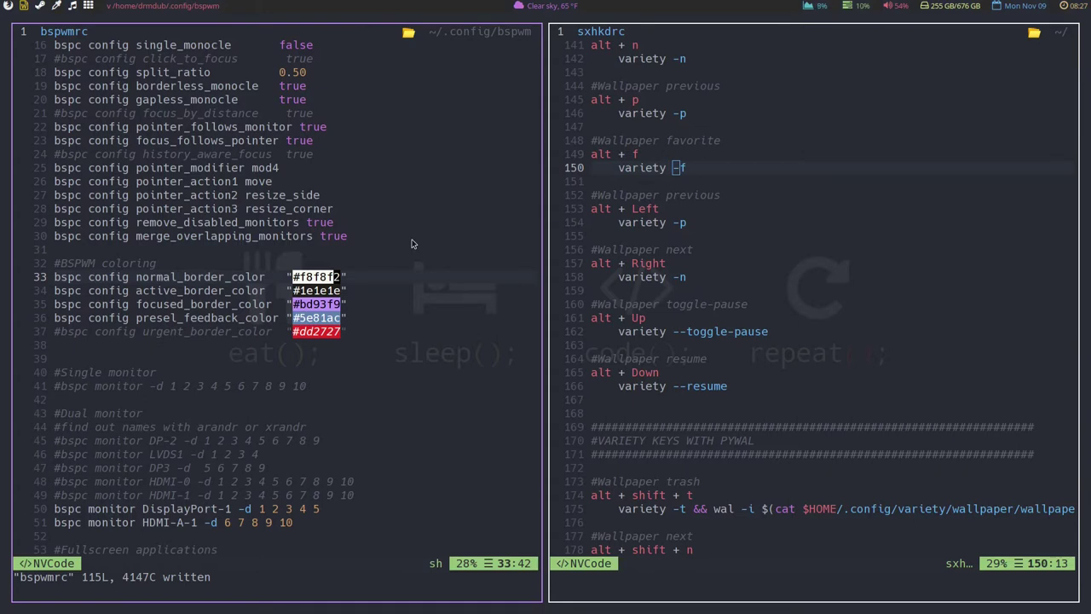
Copy the Current Line hex #44475a from the Dracula Color Palette table.
key("super+2")
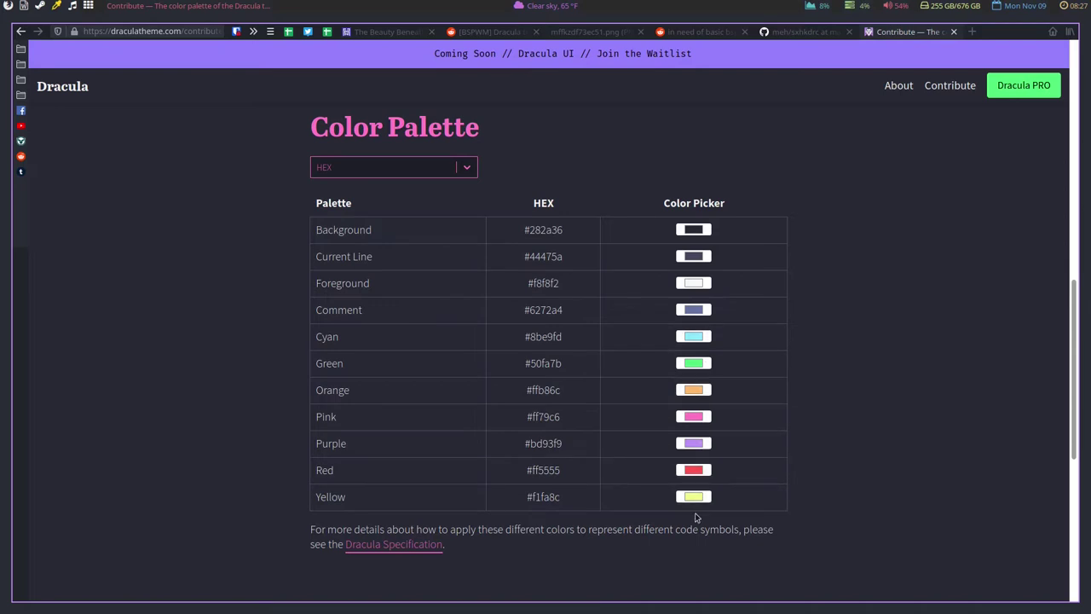
left_click(539, 260)
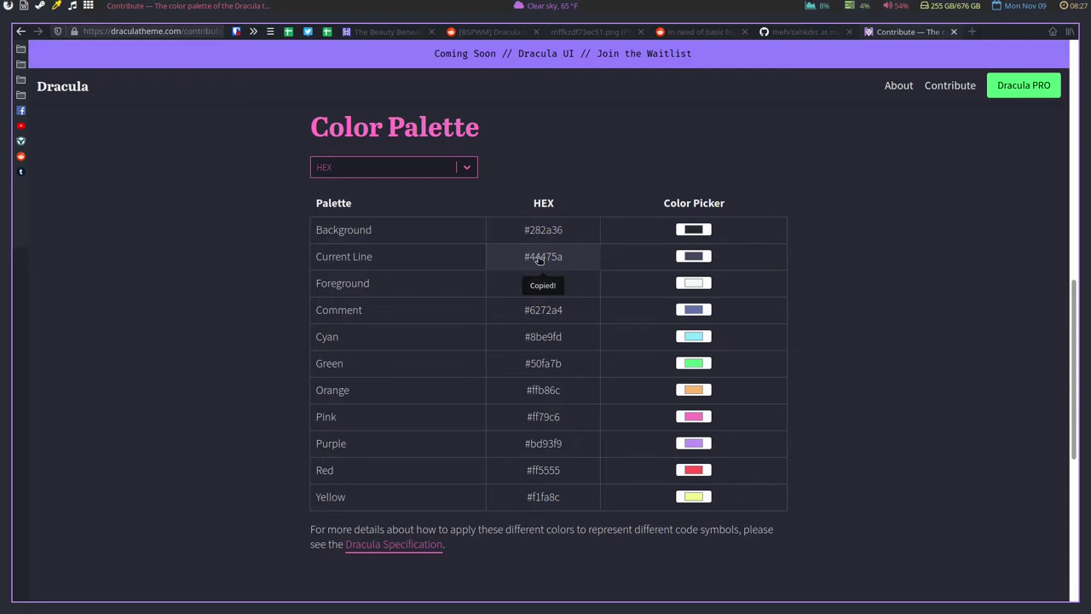
Replace #f8f8f2 with #44475a on line 33, fixing the quotes around the value.
key("super+2")
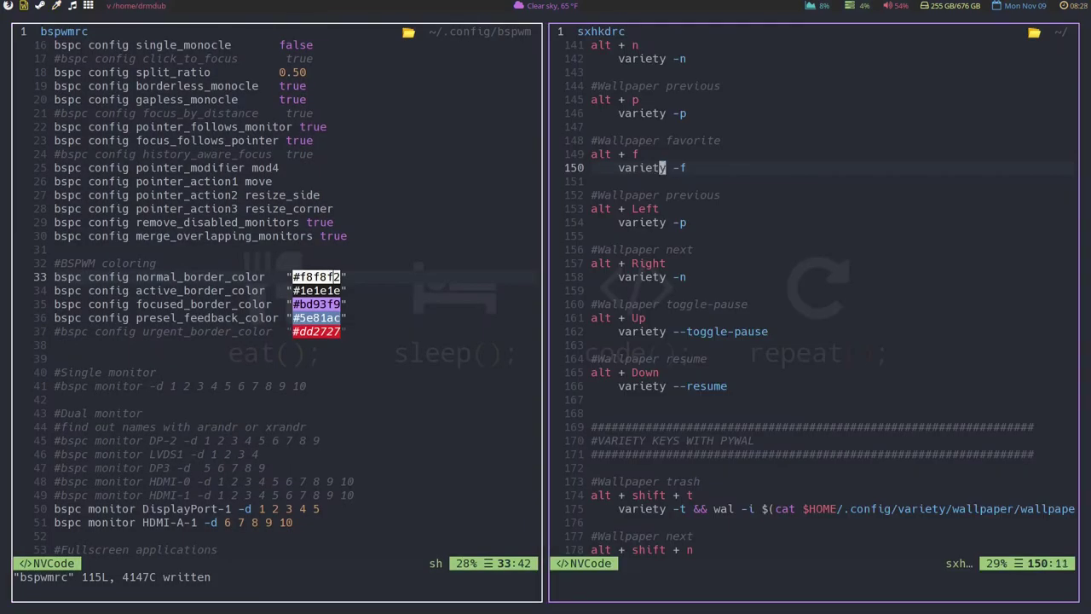
key("super+h")
key("h")
key("h")
key("h")
key("h")
key("h")
key("h")
key("x")
key("x")
key("x")
key("x")
key("p")
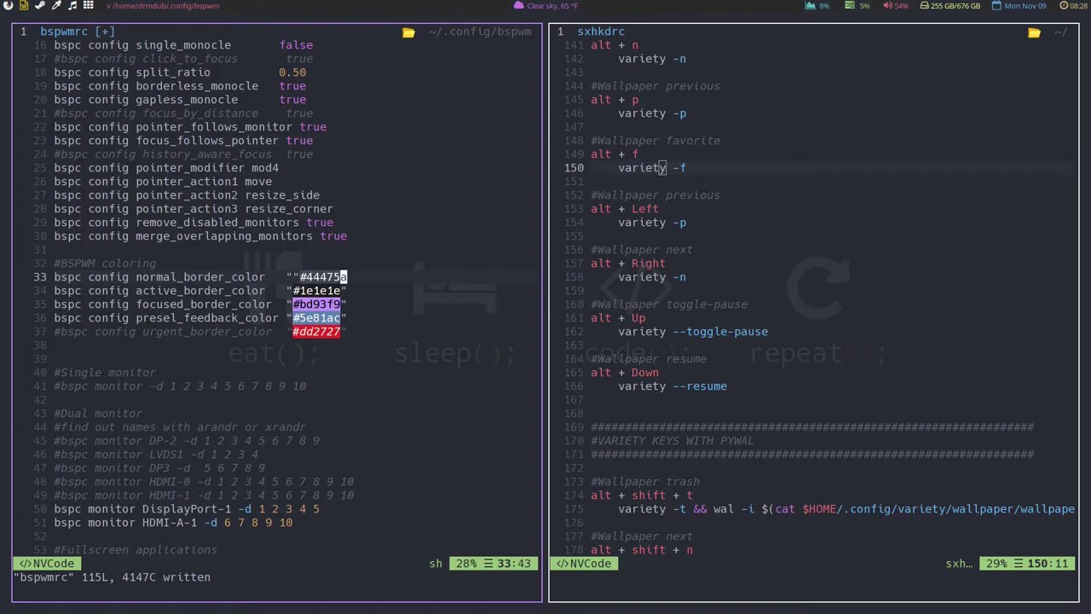
key("h")
key("h")
key("h")
key("h")
key("h")
key("h")
key("h")
key("x")
key("e")
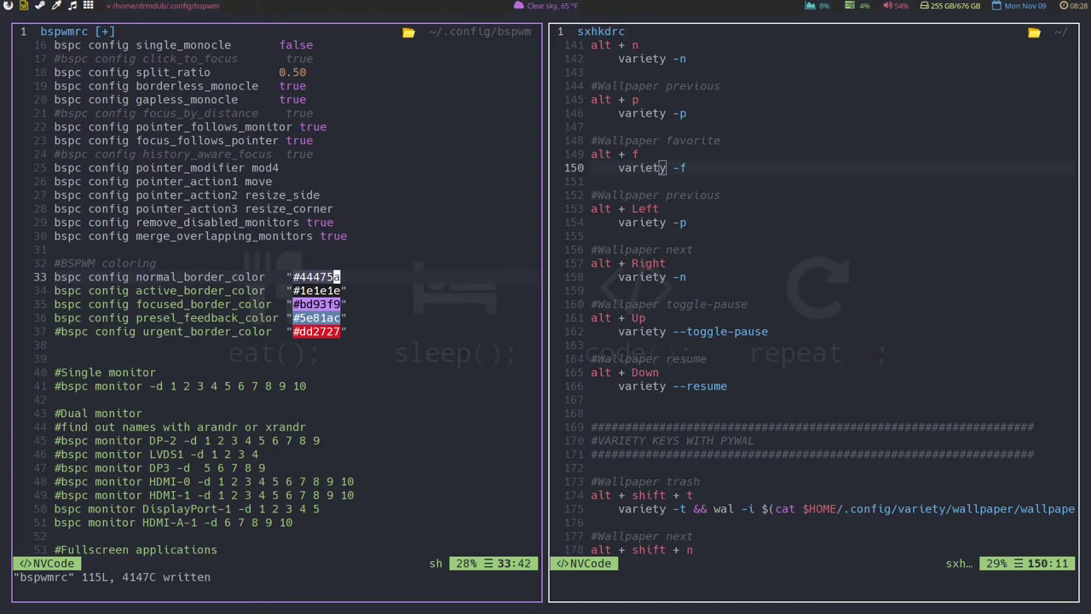
type("a\"")
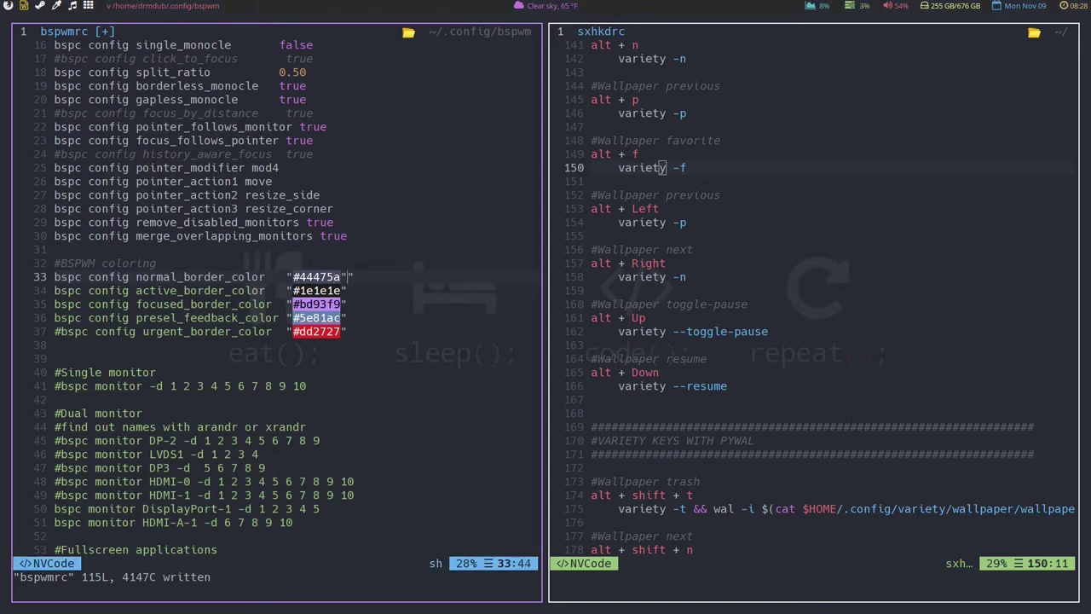
key("Delete")
Save bspwmrc with :w and return to the Dracula colour palette page.
key("Escape")
type(":wq")
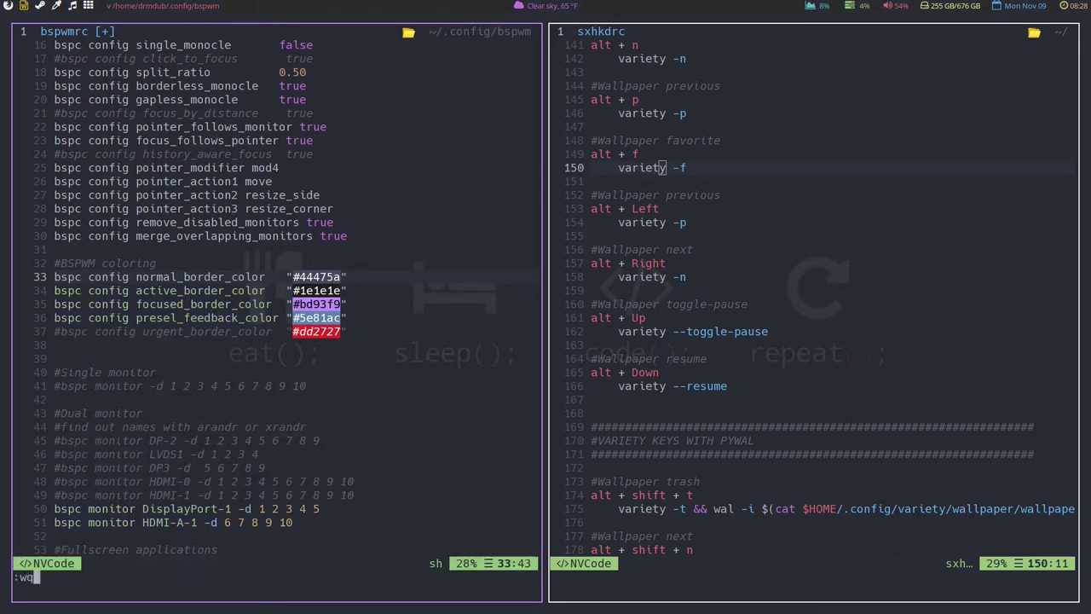
key("BackSpace")
key("Return")
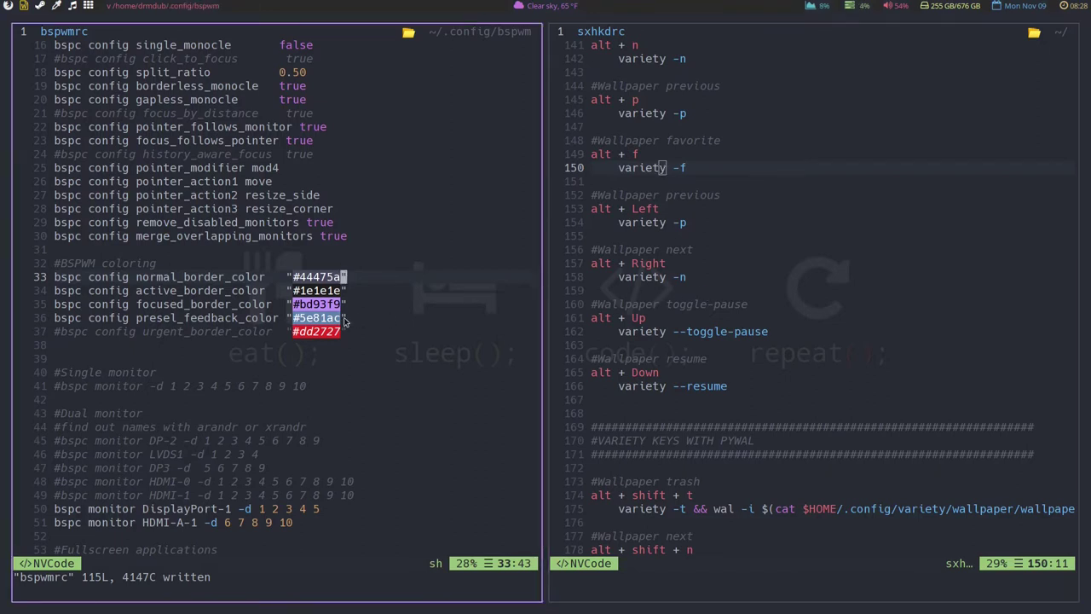
key("h")
key("super+2")
key("super+3")
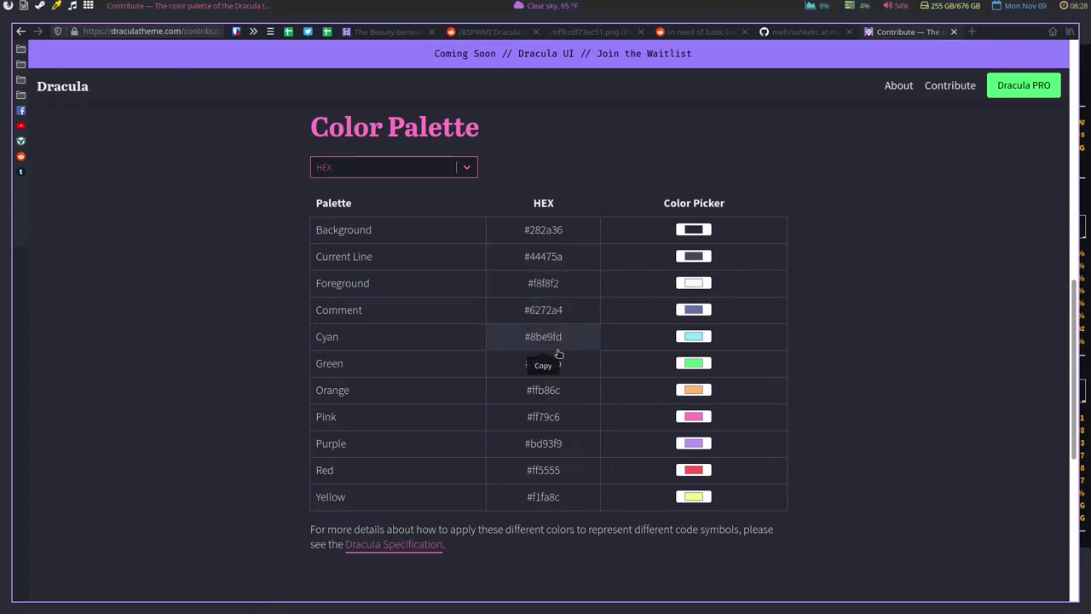
Copy #44475a from the Current Line HEX cell again and return to the editor.
left_click(555, 266)
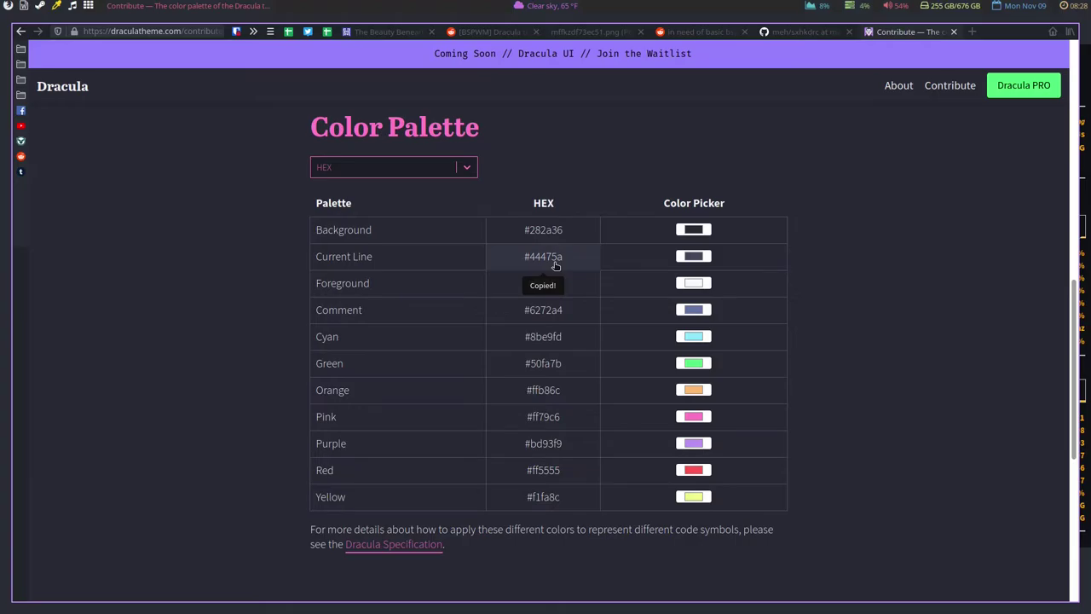
key("super+1")
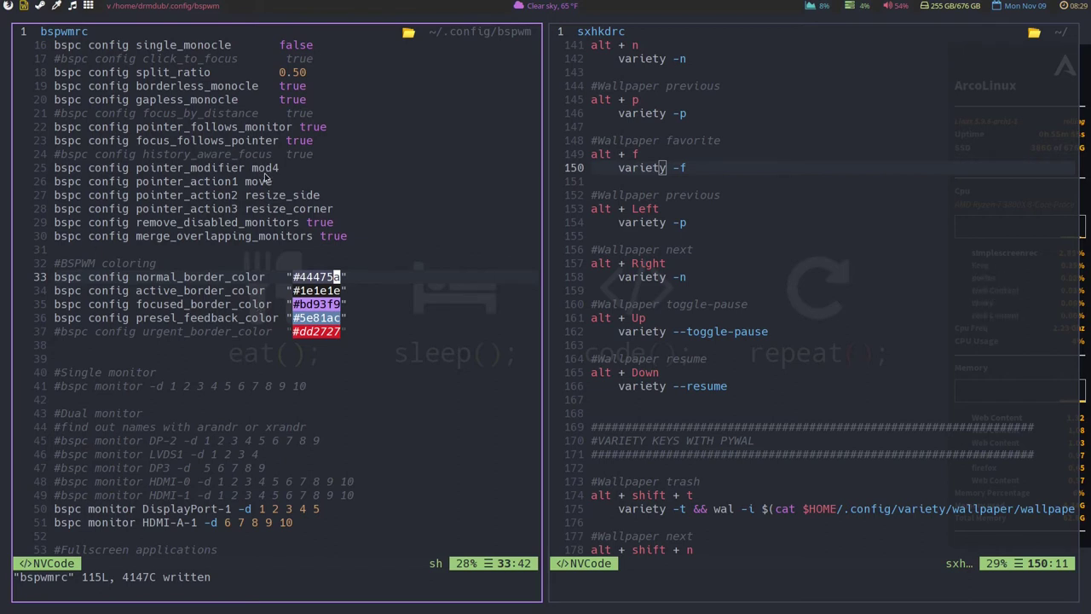
Close bspwmrc and search 'bspwm' to reach the polybar config's bspwm module.
type(":q")
key("Return")
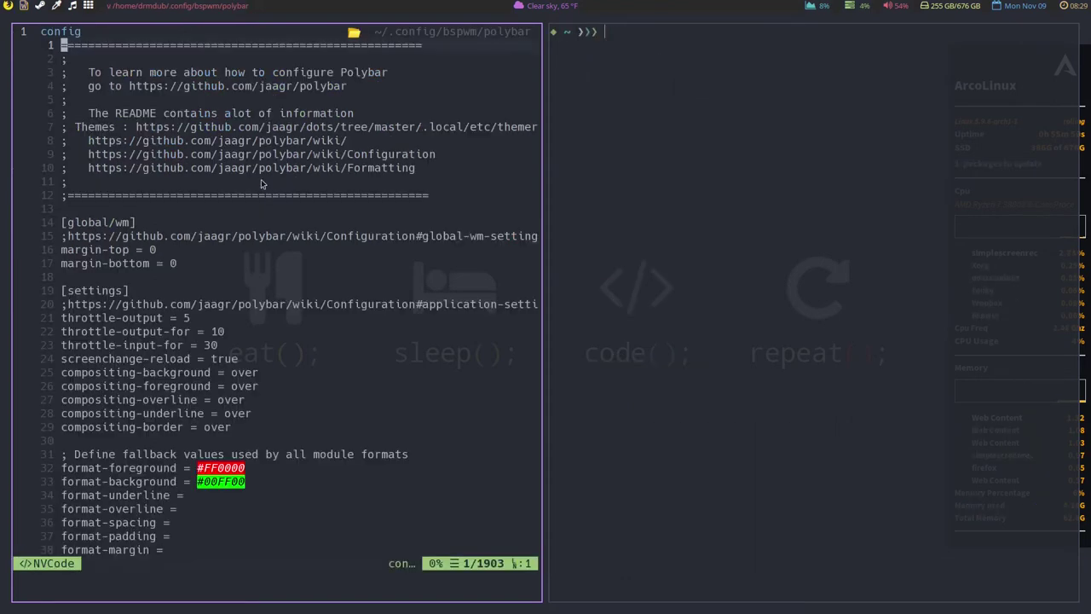
key("ctrl+d")
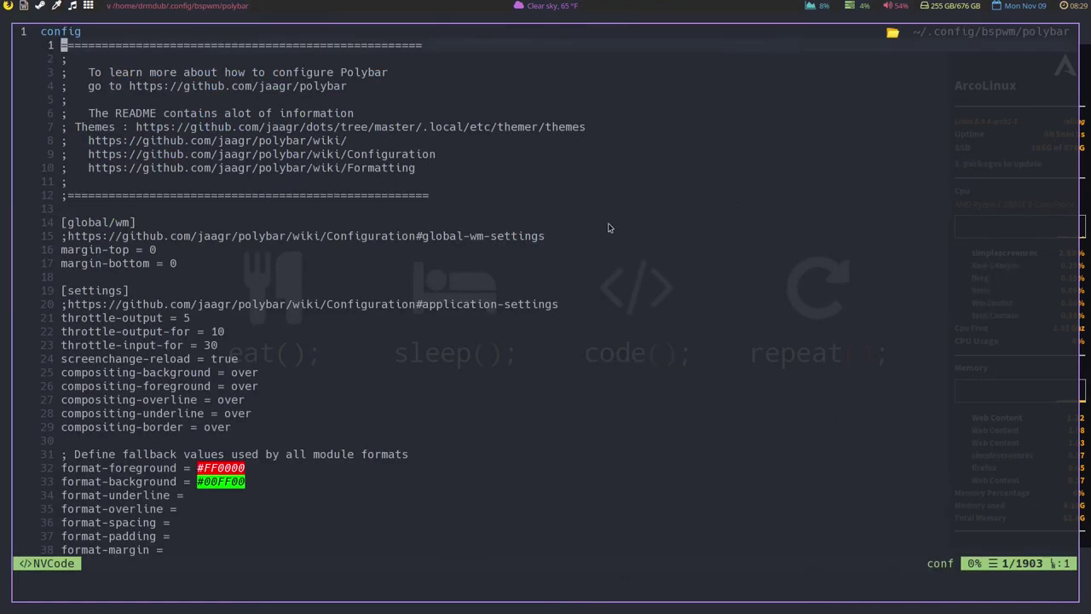
key("ctrl+d")
key("ctrl+d")
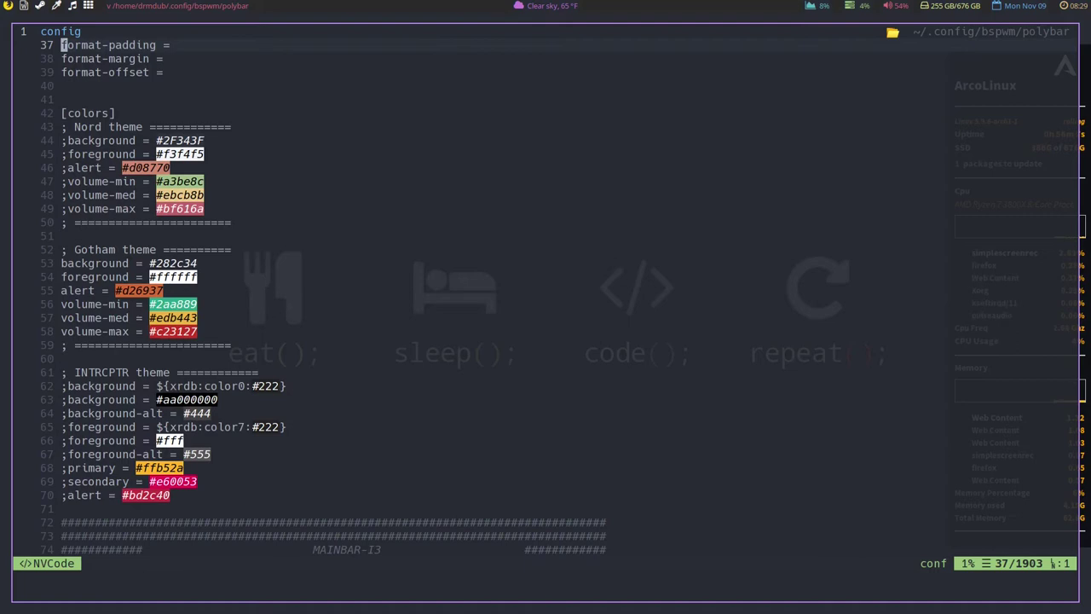
key("slash")
type("bs")
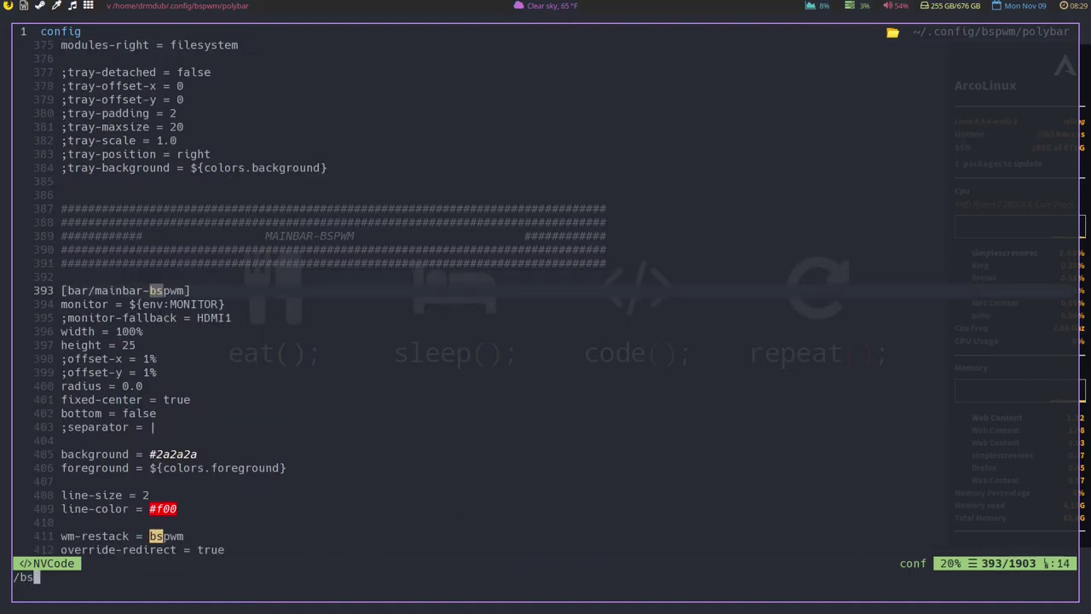
type("pwm")
key("Return")
key("n")
key("n")
key("n")
key("n")
key("n")
key("n")
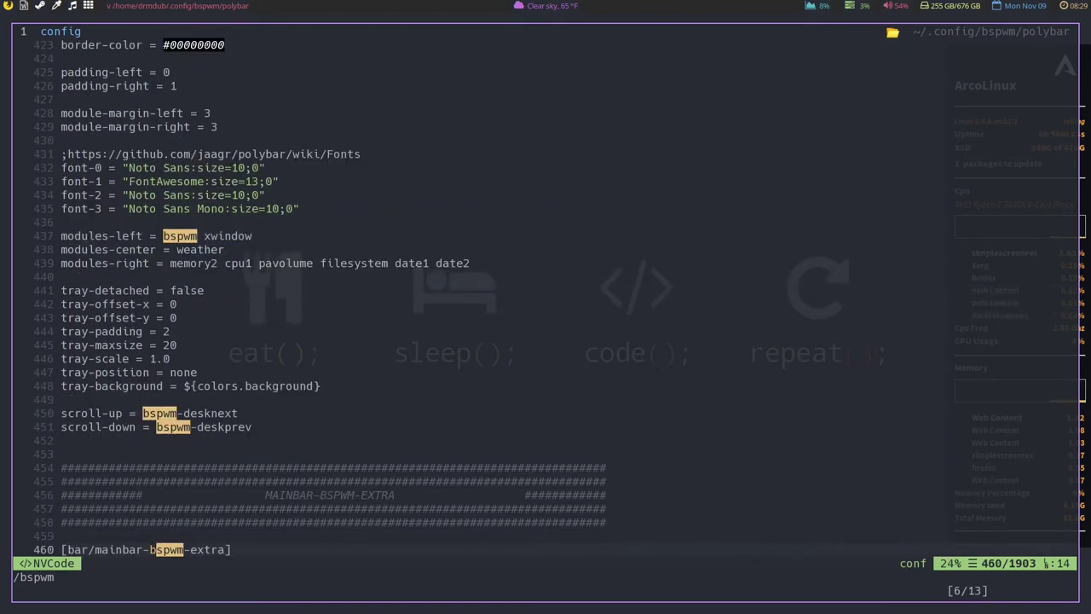
key("n")
key("n")
key("n")
key("n")
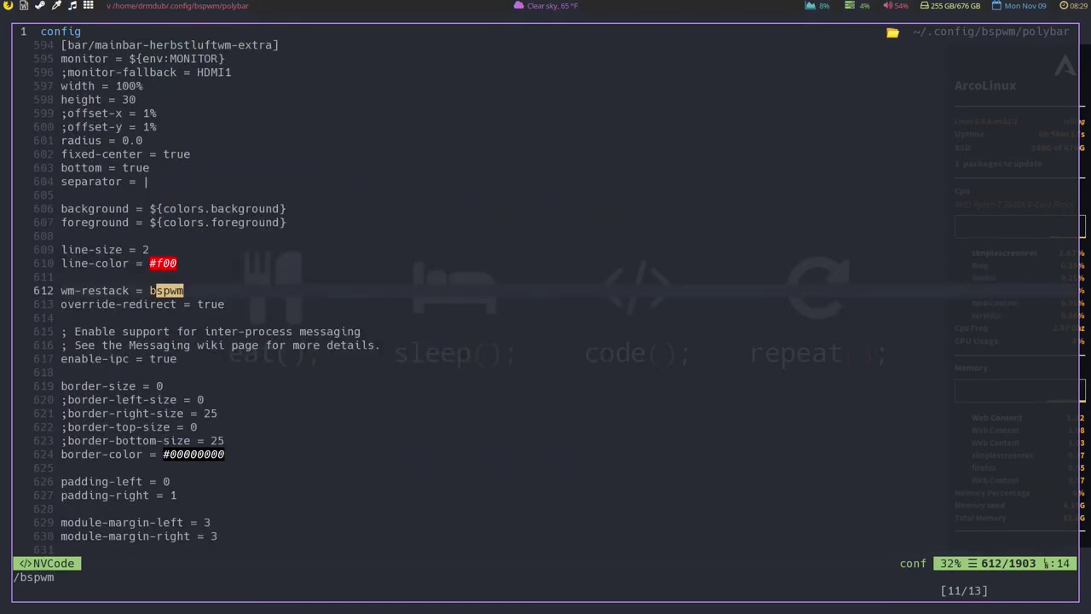
key("n")
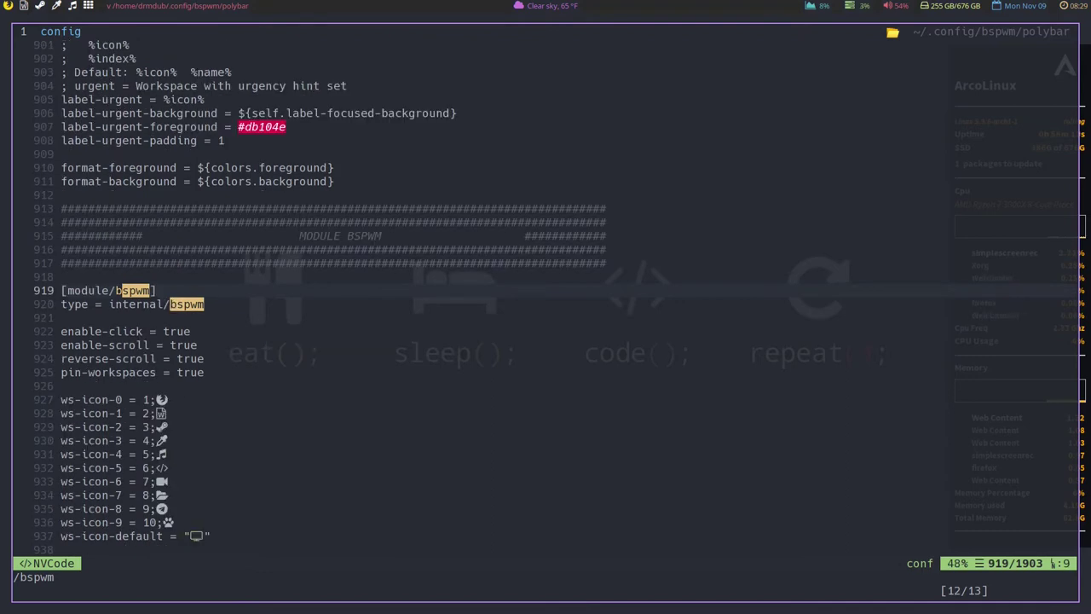
Clear the old #ffd012 value of label-focused-foreground.
key("j")
key("j")
key("j")
key("j")
key("j")
key("j")
key("j")
key("j")
key("j")
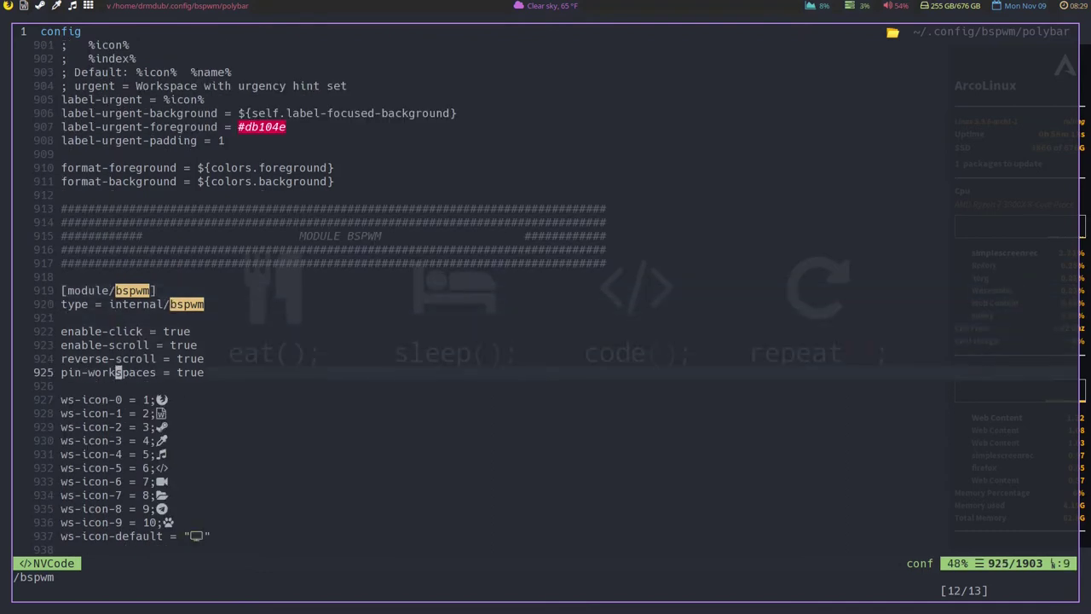
key("j")
key("j")
key("j")
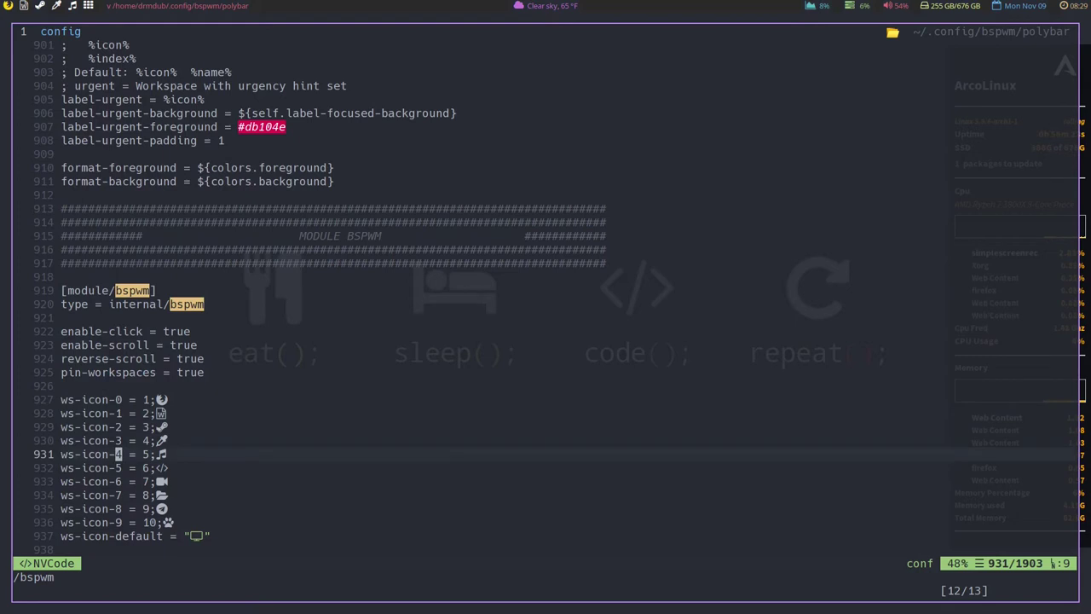
key("j")
key("j")
key("j")
key("j")
key("j")
key("j")
key("j")
key("j")
key("j")
key("j")
key("j")
key("j")
key("j")
key("j")
key("j")
key("j")
key("j")
key("j")
key("j")
key("j")
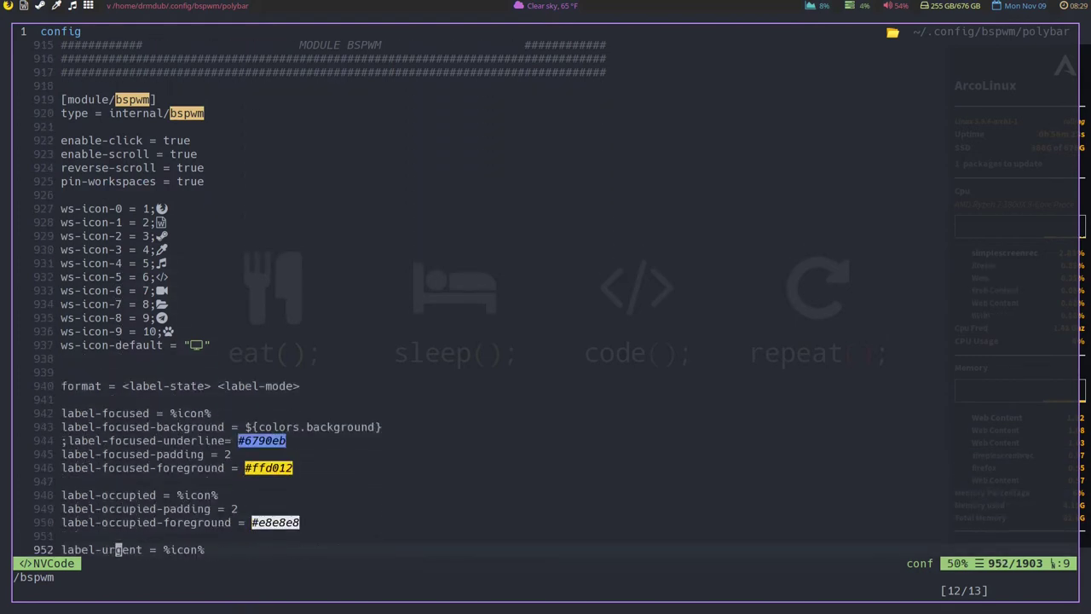
key("k")
key("k")
key("k")
key("k")
key("k")
key("k")
key("l")
key("l")
key("l")
key("l")
key("l")
key("l")
key("l")
key("l")
key("l")
key("l")
key("l")
key("l")
key("l")
key("l")
key("l")
key("l")
key("l")
key("l")
key("l")
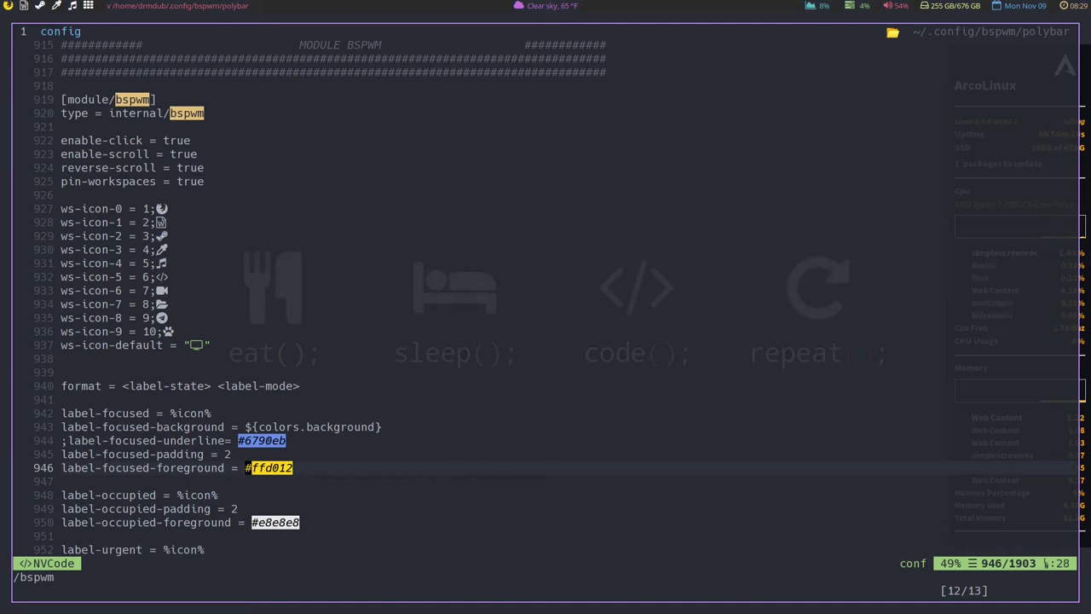
key("dollar")
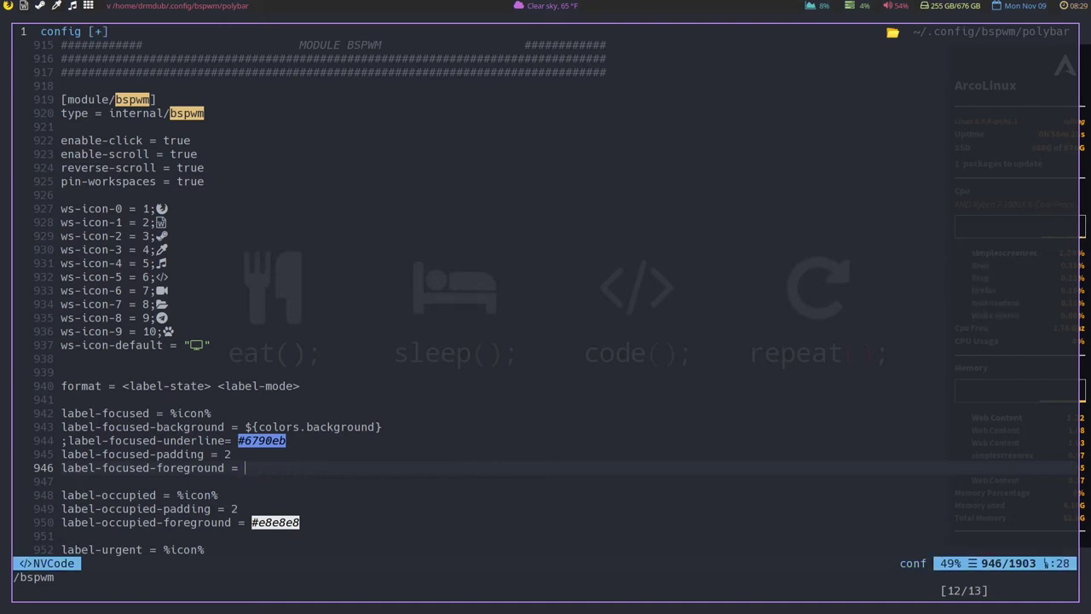
Copy Dracula's Purple hex #bd93f9 from the palette page.
key("super+2")
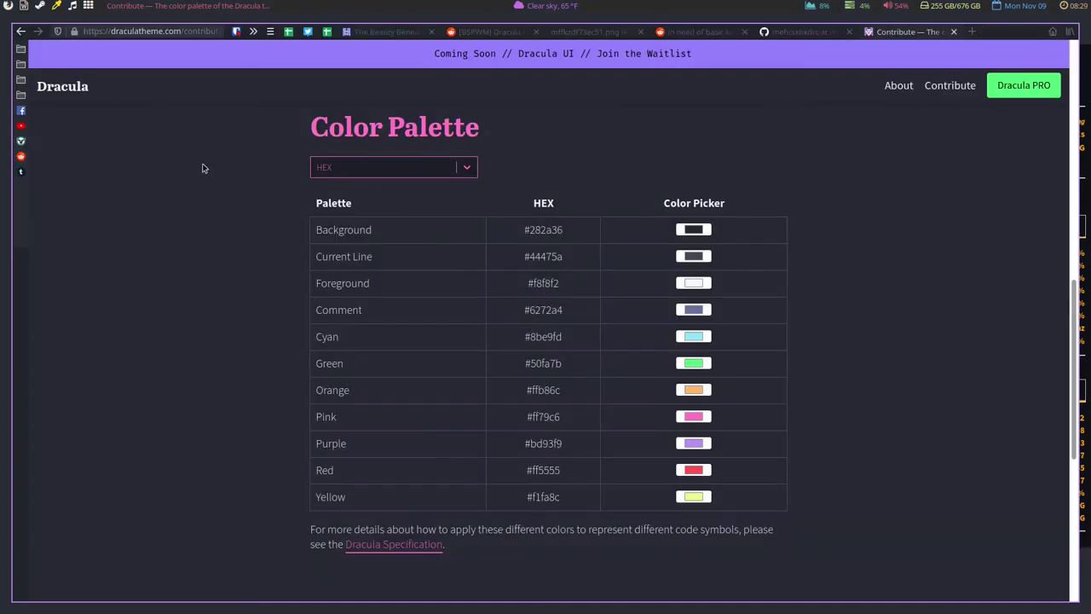
left_click(541, 449)
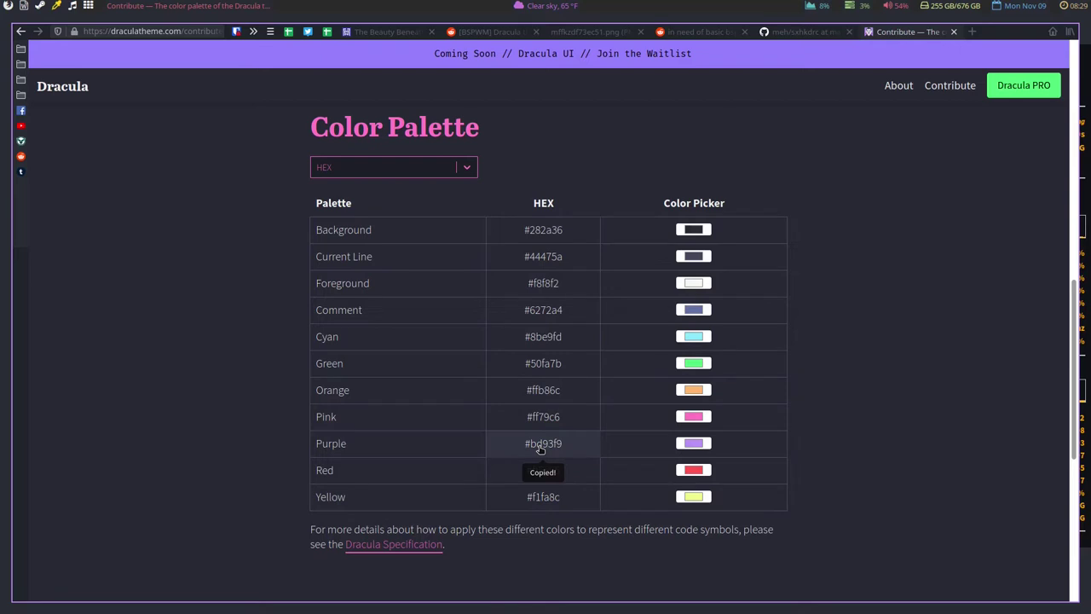
key("super+1")
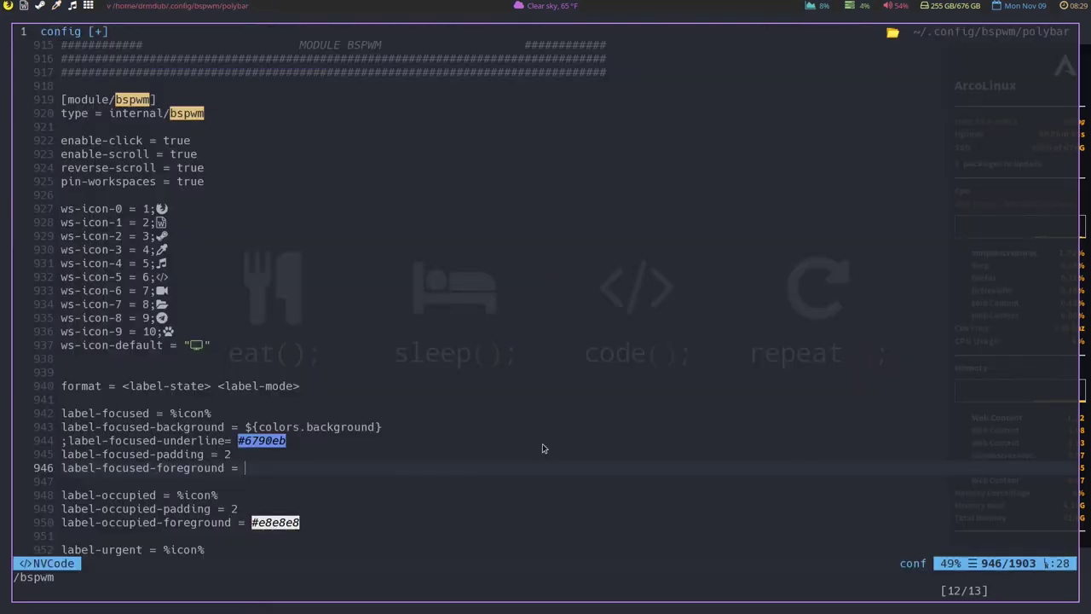
Set label-focused-foreground to #bd93f9 and save the polybar config.
type("#bd93f9")
key("Escape")
type(":w")
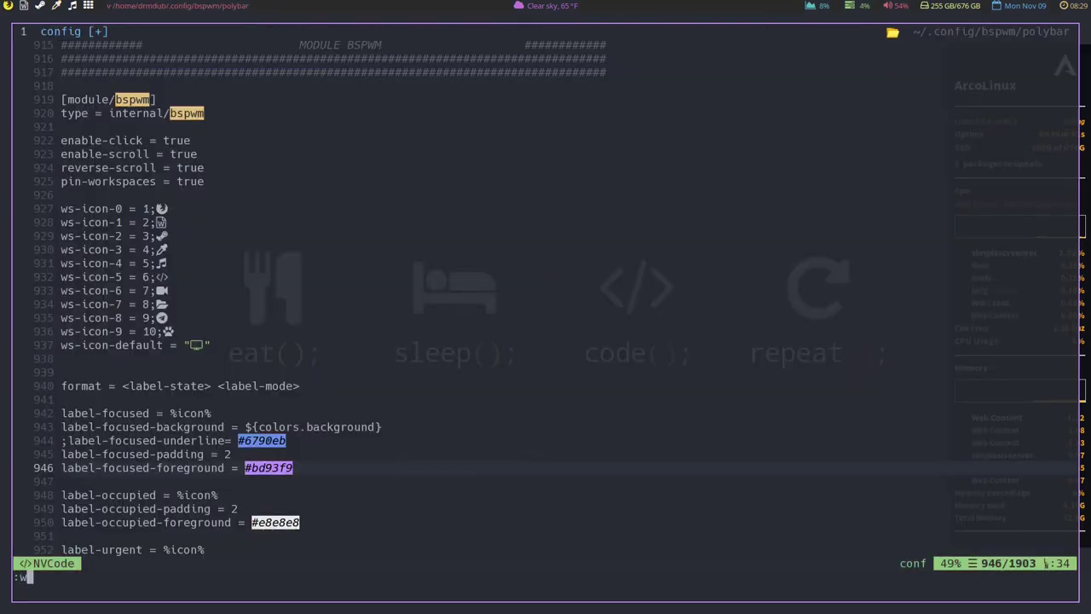
key("Return")
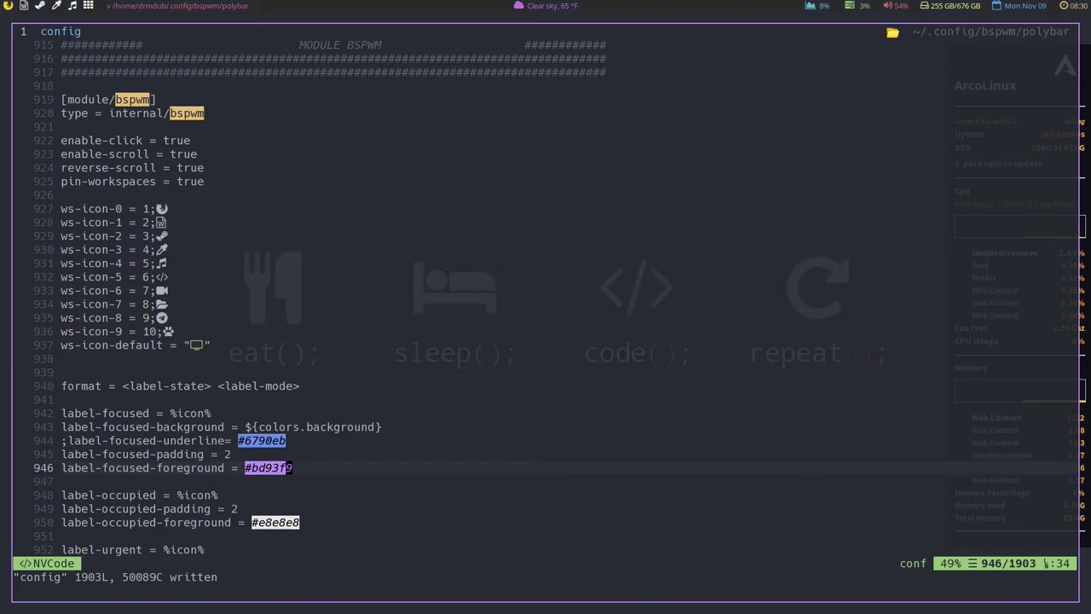
Quit the editor and list ~/.config/bspwm's contents with cd .. and ls.
type(":q")
key("Return")
type("cd ..")
key("Return")
type("ls")
key("Return")
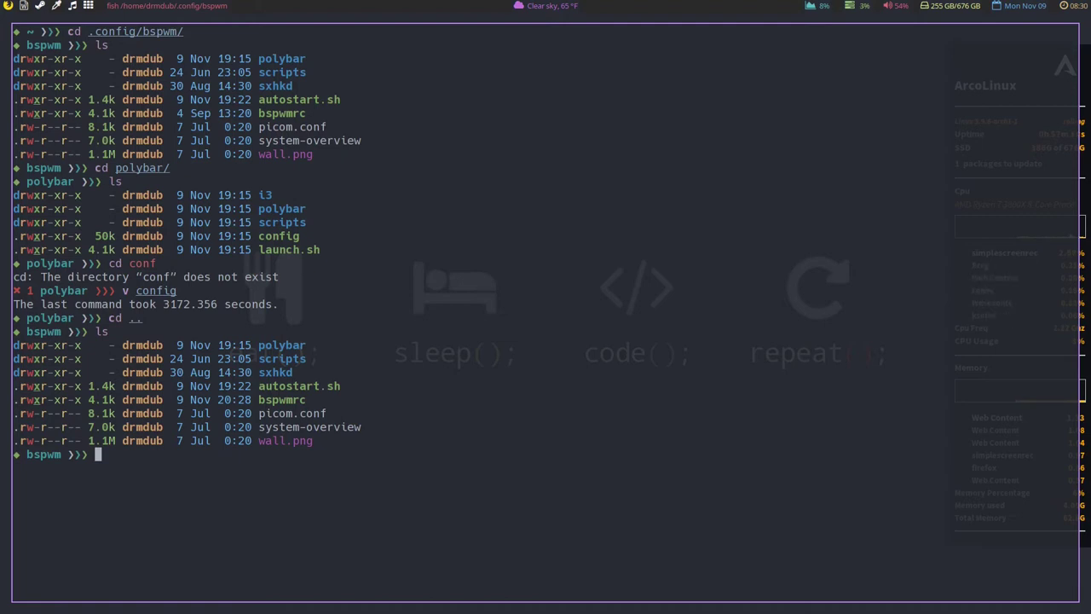
Open autostart.sh at the launch.sh path on line 16 and open a second terminal beside it.
type("v aut")
key("Tab")
key("Return")
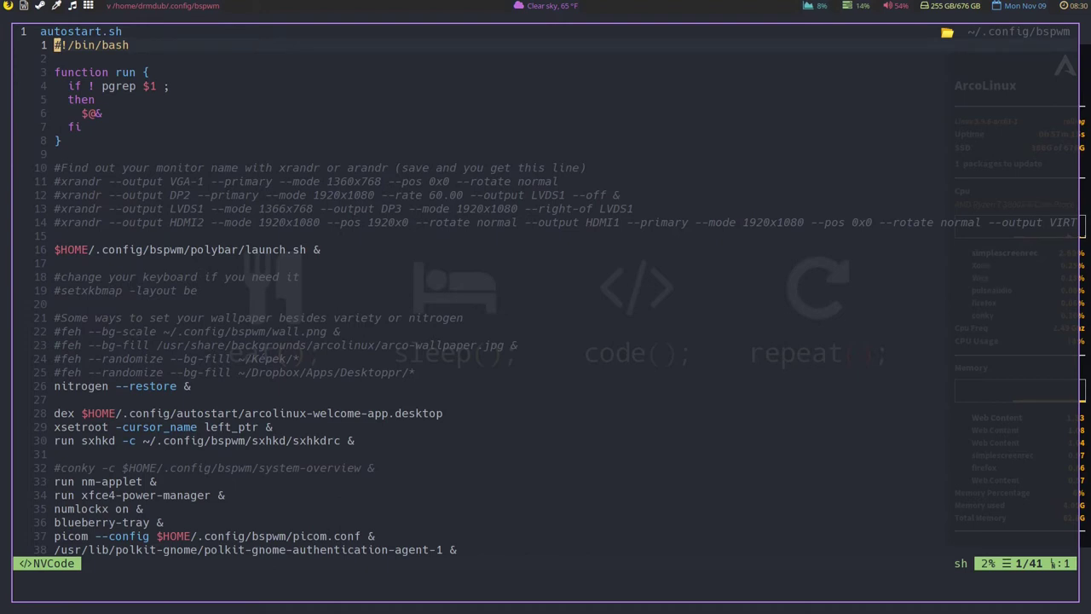
key("j")
key("j")
key("j")
key("j")
key("j")
key("j")
key("j")
key("j")
key("j")
key("j")
key("j")
key("j")
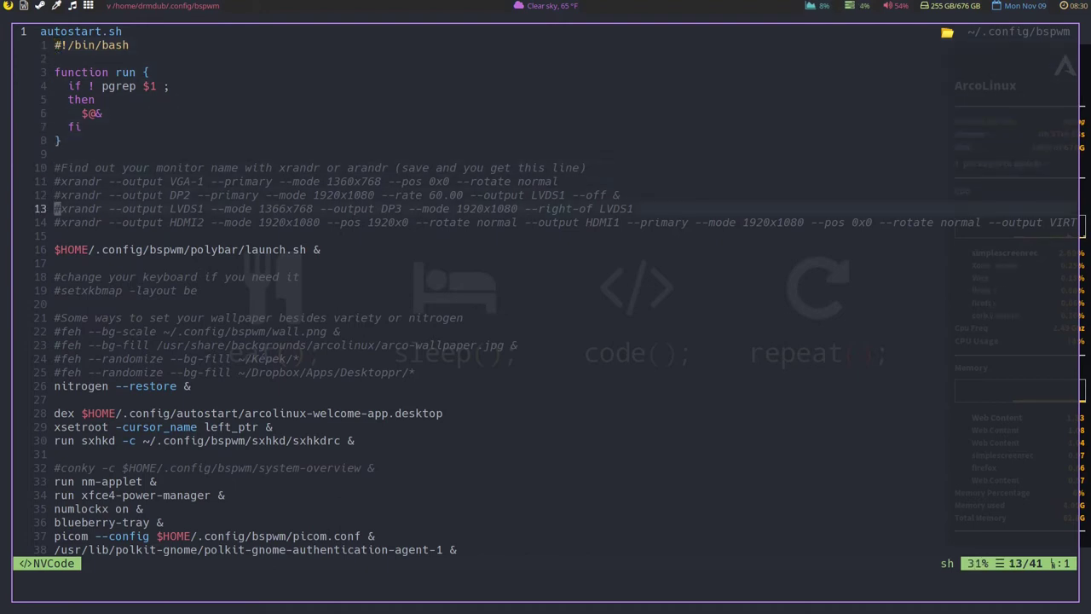
key("w")
key("f")
key("o")
key("w")
key("w")
key("w")
key("w")
key("l")
key("l")
key("l")
key("l")
key("l")
key("l")
key("l")
key("l")
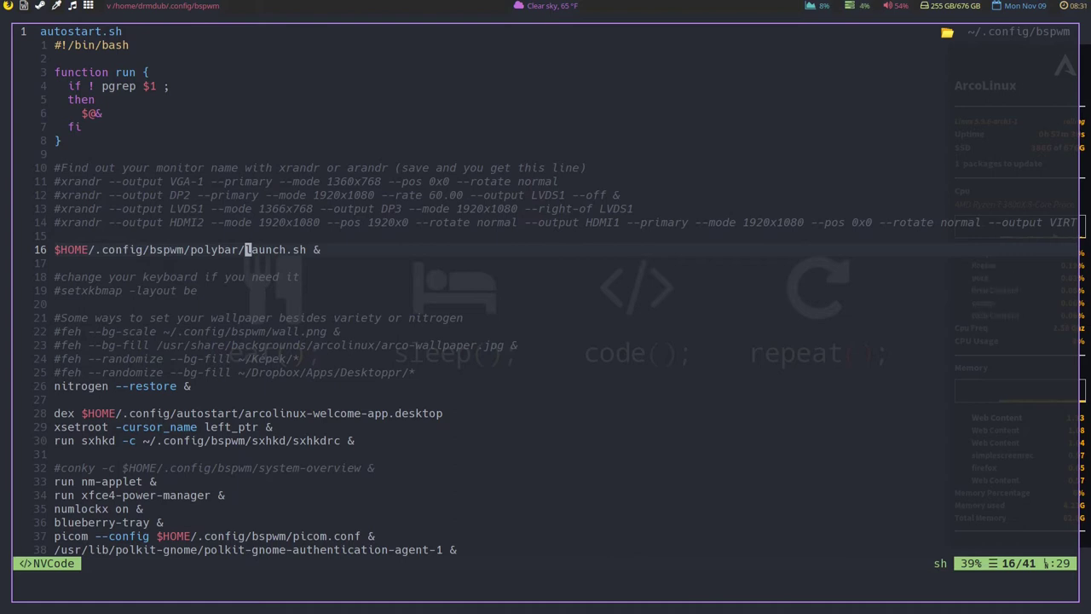
key("super+Return")
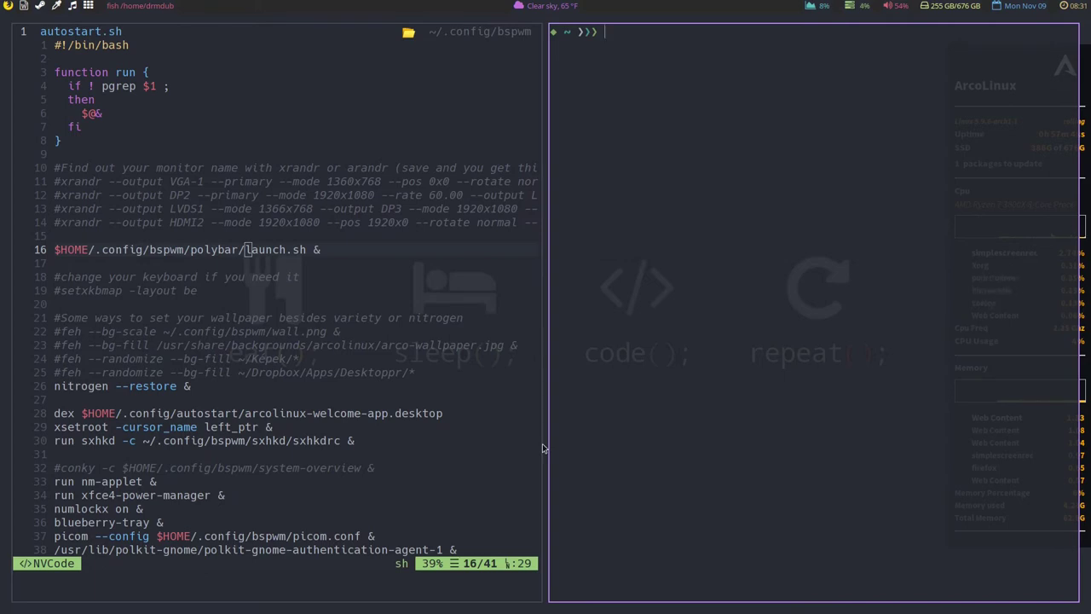
Stop all running polybar instances with killall polybar.
type("killall polybar")
key("Return")
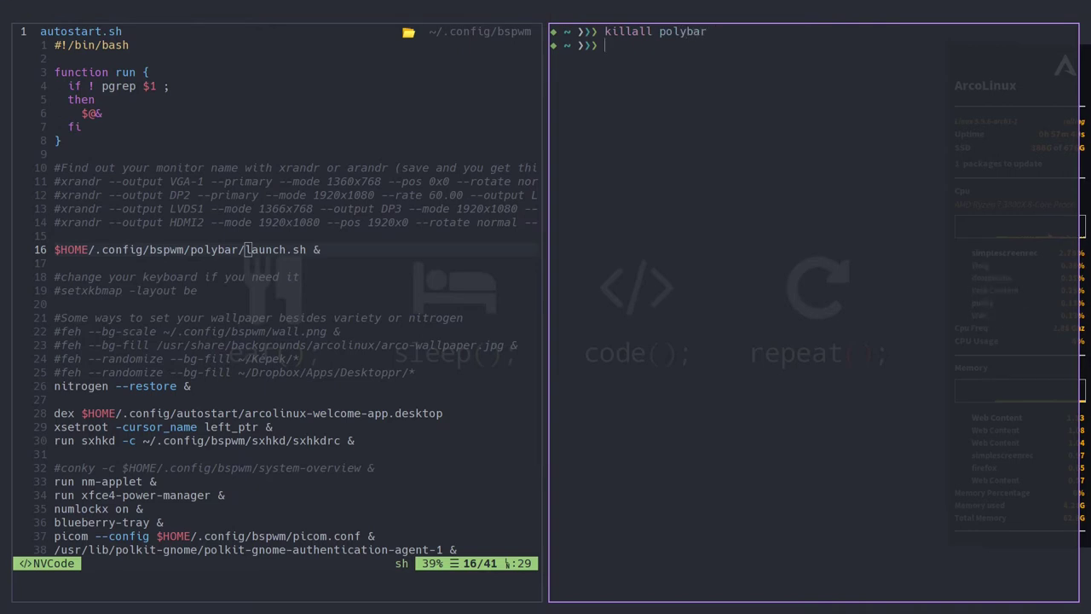
Run polybar -c ~/.config/bspwm/polybar/launch.sh and inspect the --config=FILE usage help it prints.
type("polybar -c ~/.config/")
key("Right")
type("bspwm/")
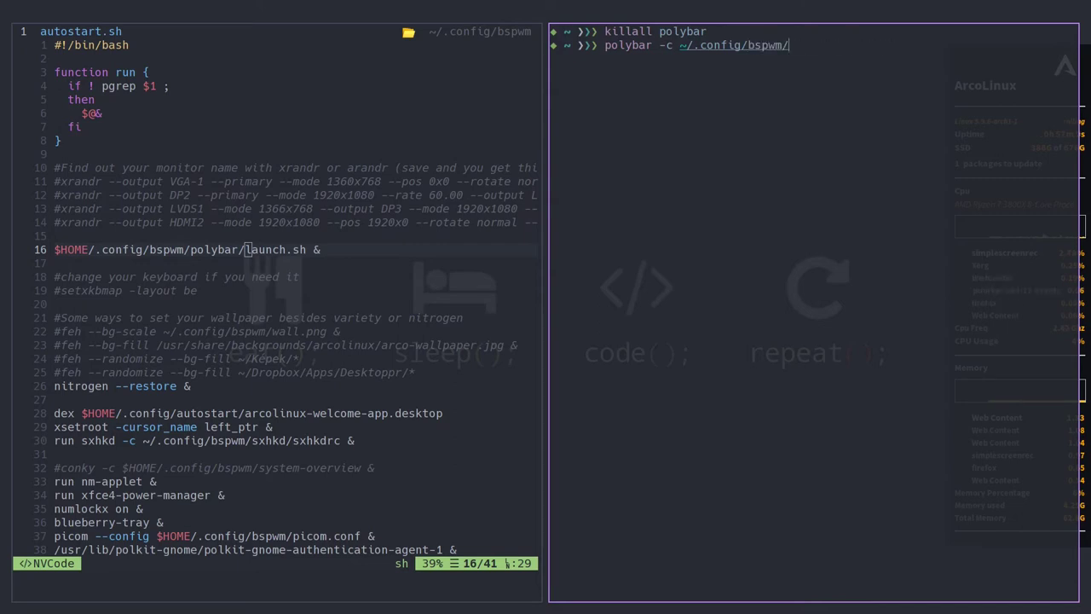
type("polybar/")
key("Tab")
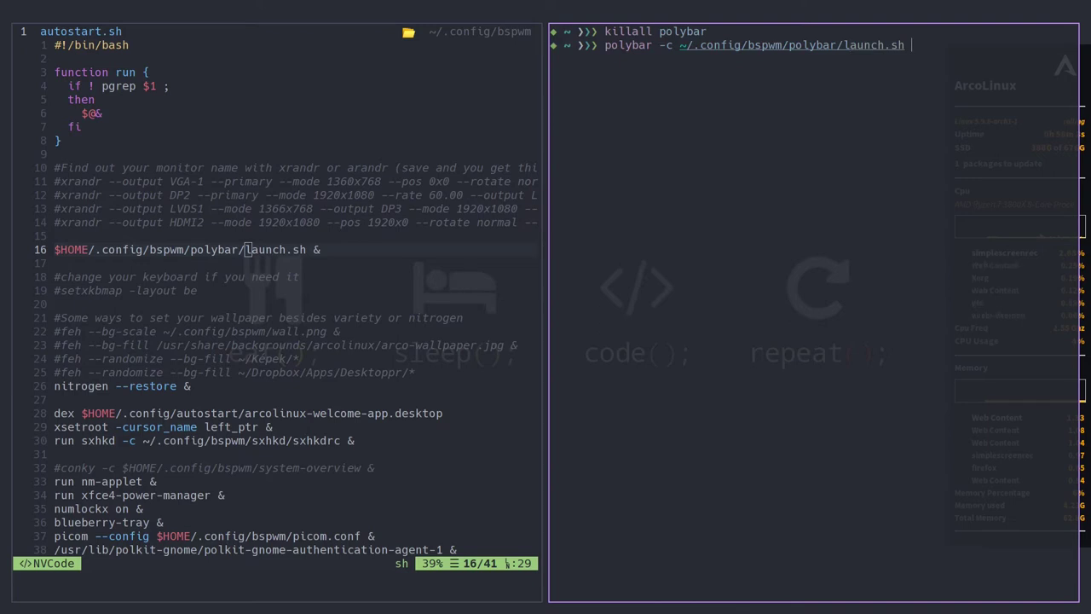
key("Return")
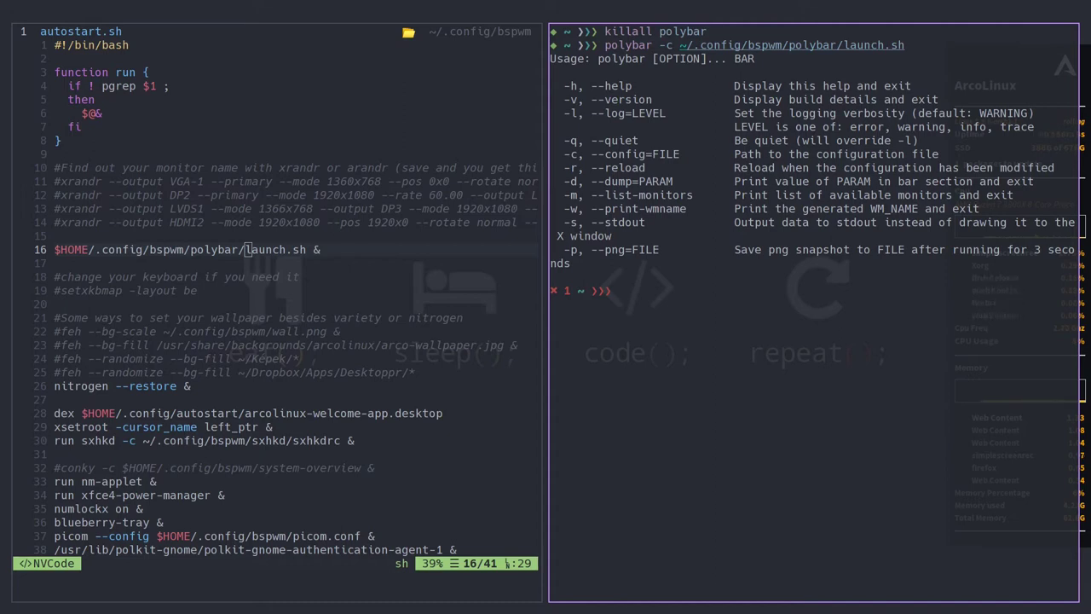
double_click(667, 154)
left_click_drag(652, 155, 595, 154)
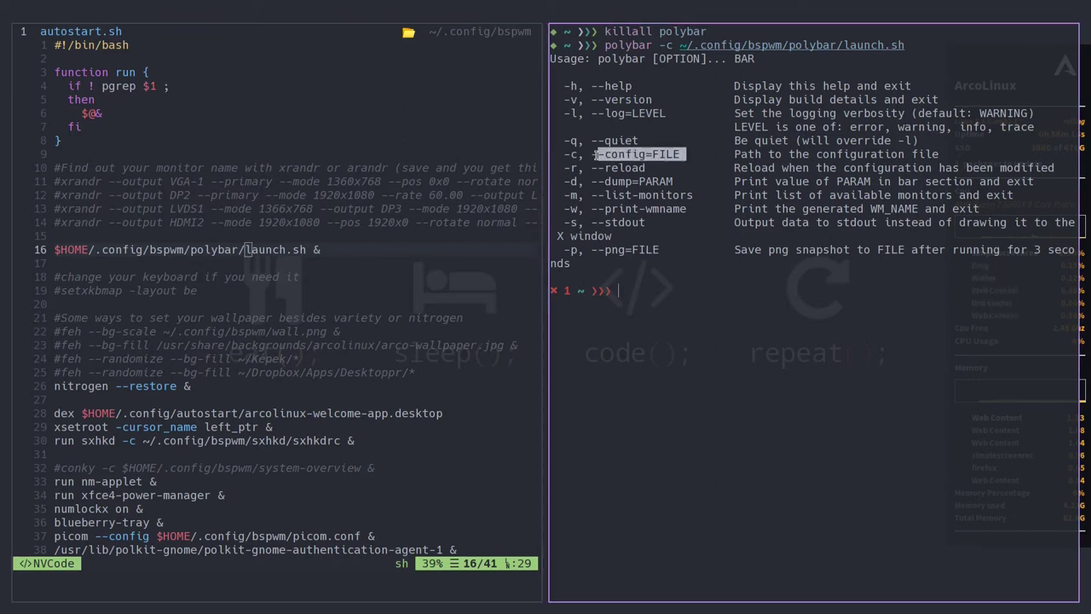
left_click(736, 154)
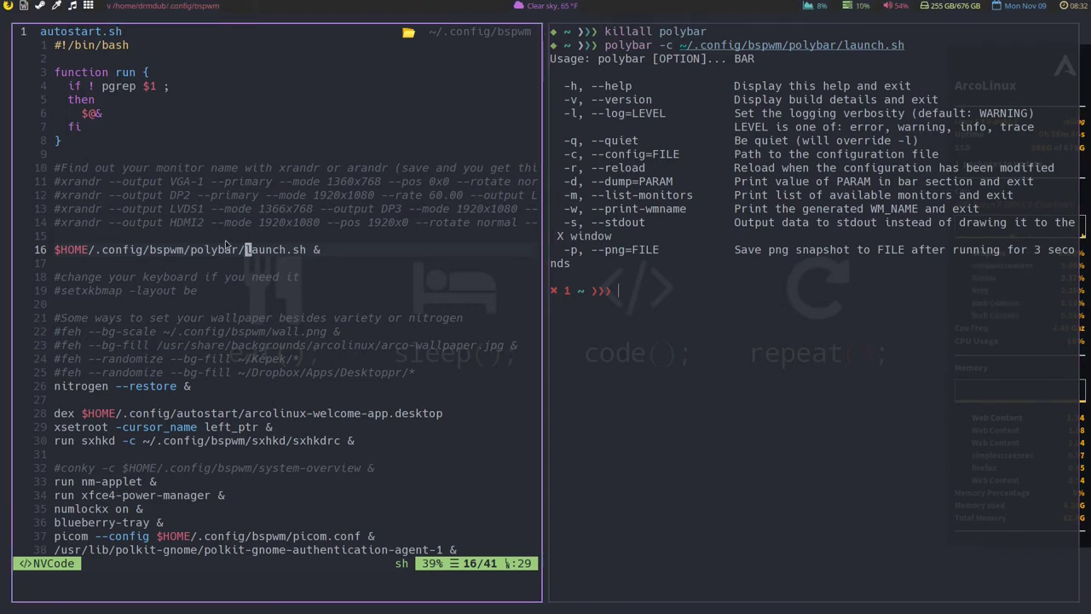
left_click_drag(90, 250, 326, 250)
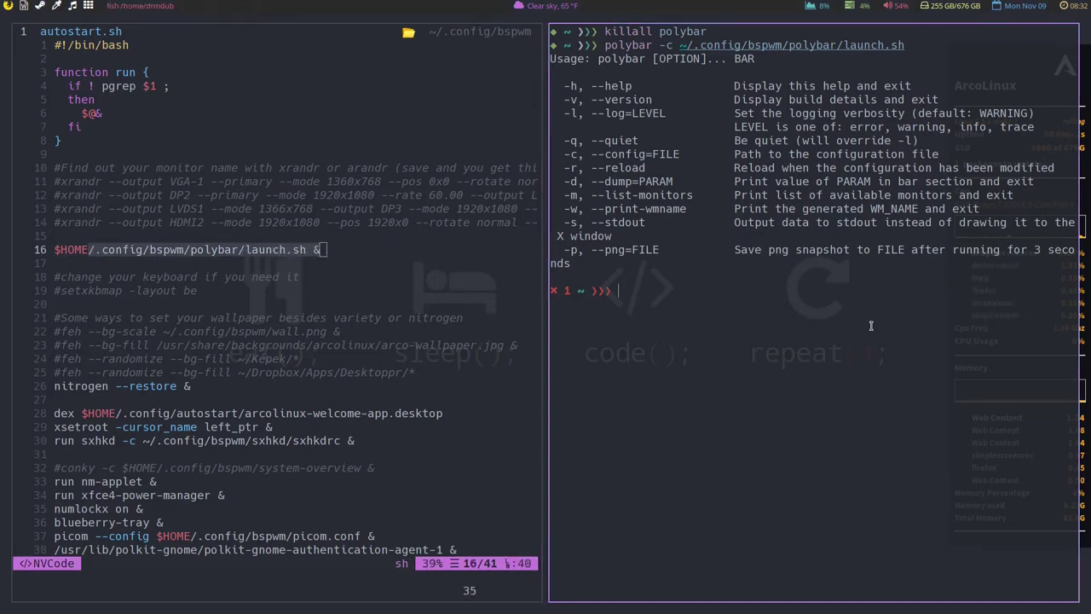
Open launch.sh from .config/bspwm/polybar/ and move to the bspwm section's MONITOR launch line.
type("cd .config/bspwm/polybar/")
key("Return")
type("v launch.sh")
key("Return")
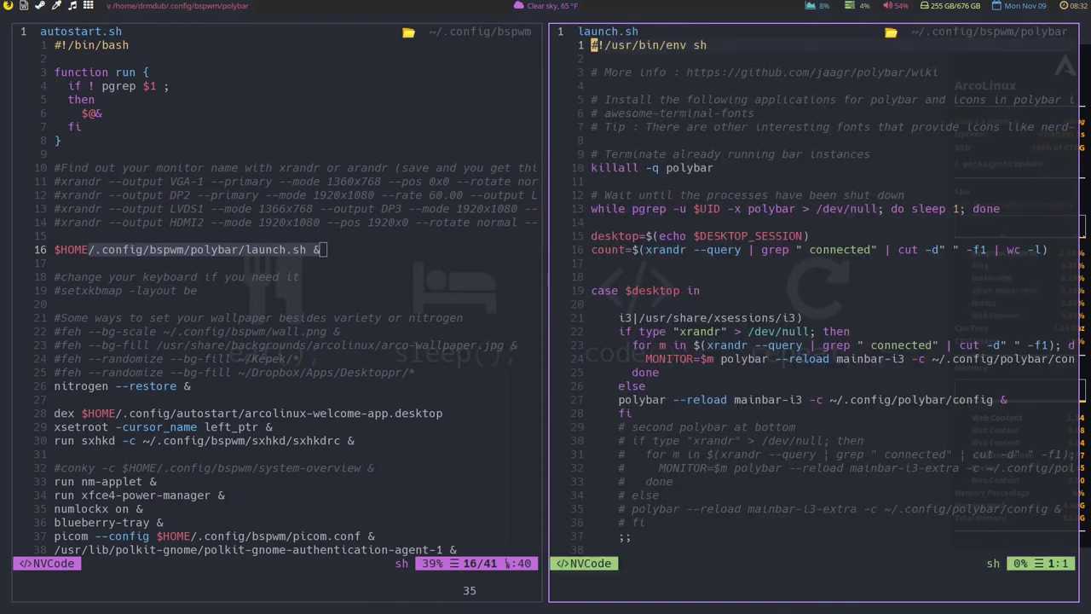
key("j")
key("j")
key("j")
key("j")
key("j")
key("j")
key("j")
key("j")
key("j")
key("j")
key("j")
key("j")
key("j")
key("j")
key("j")
key("j")
key("j")
key("j")
key("j")
key("j")
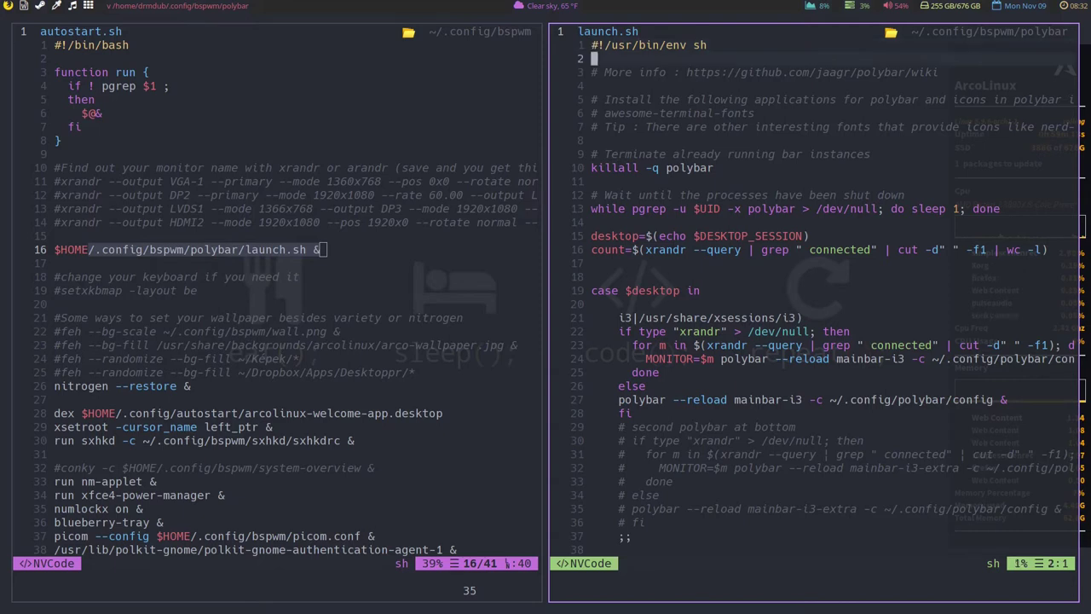
key("j")
key("j")
key("j")
key("j")
key("j")
key("j")
key("j")
key("j")
key("j")
key("j")
key("j")
key("j")
key("j")
key("j")
key("j")
key("j")
key("j")
key("j")
key("j")
key("j")
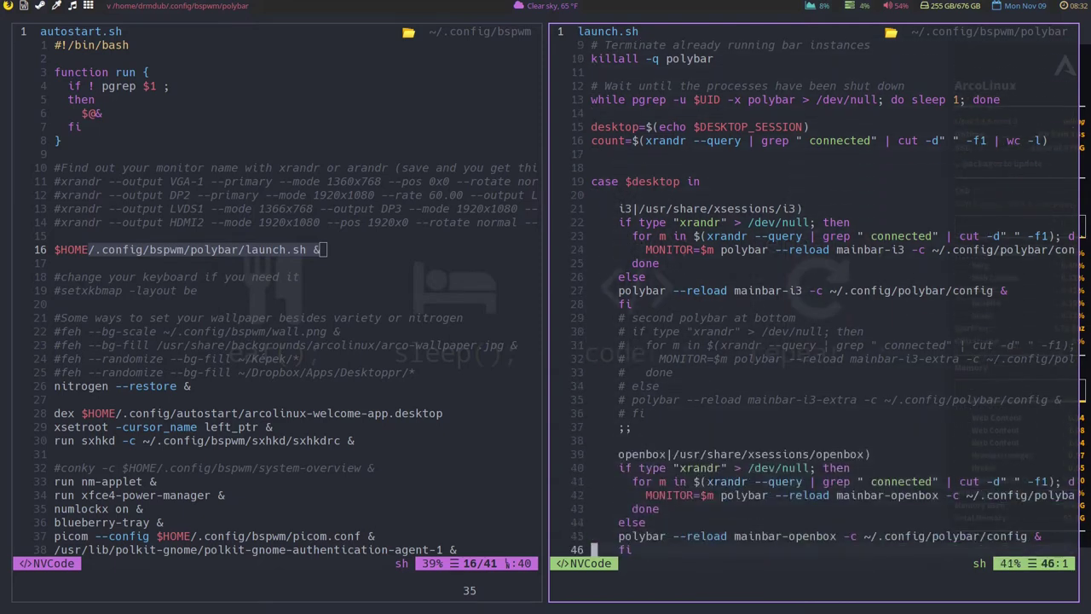
key("k")
key("k")
key("k")
key("k")
key("k")
key("k")
key("k")
key("k")
key("k")
key("k")
key("k")
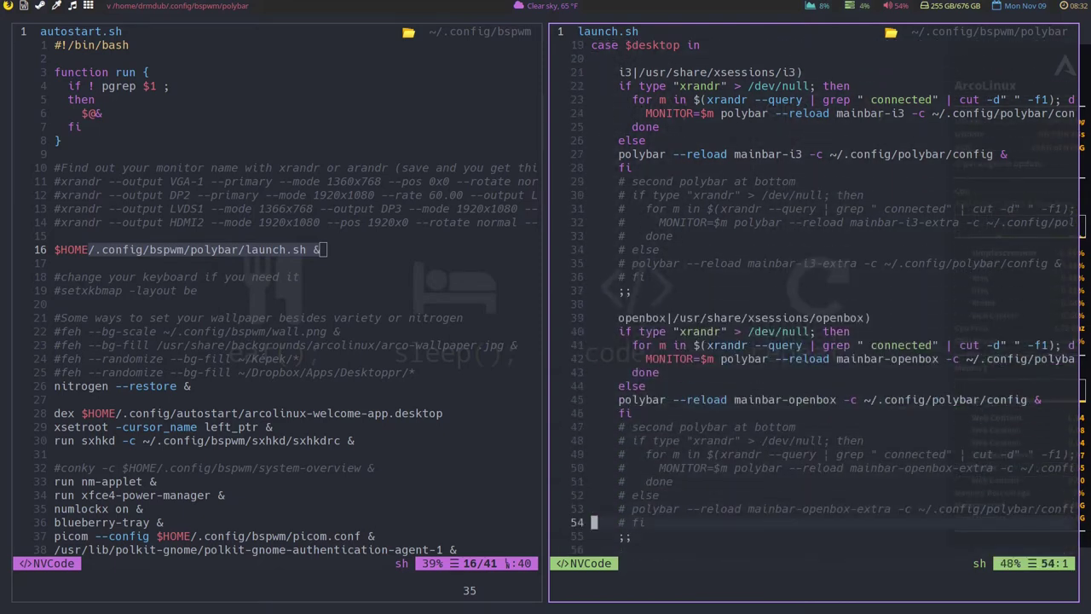
key("k")
key("k")
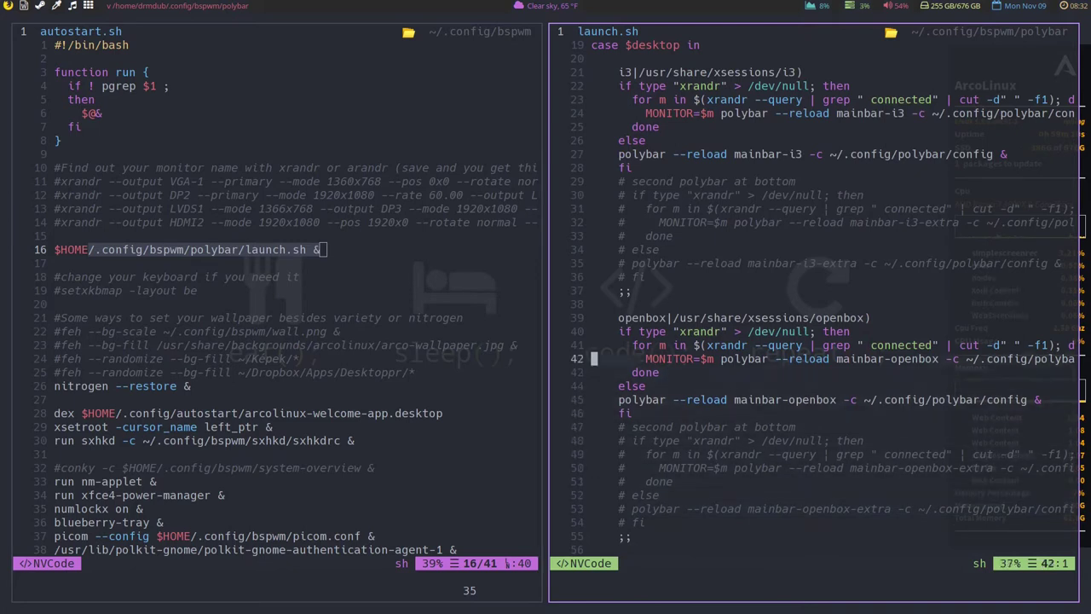
key("j")
key("j")
key("j")
key("j")
key("j")
key("j")
key("j")
key("j")
key("j")
key("j")
key("j")
key("j")
key("j")
key("j")
key("j")
key("j")
key("j")
key("j")
key("j")
key("j")
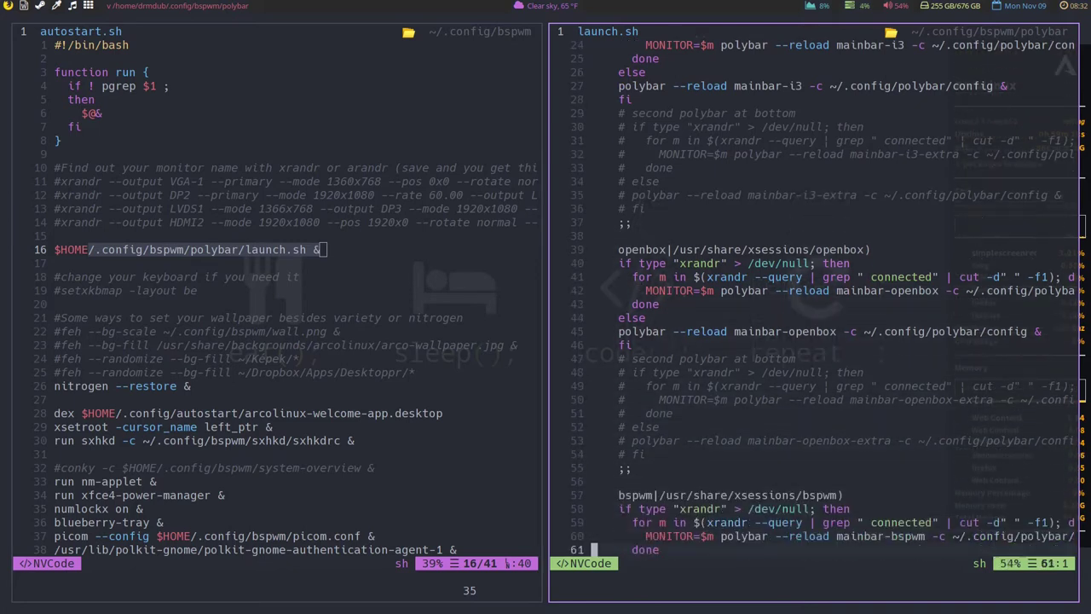
key("j")
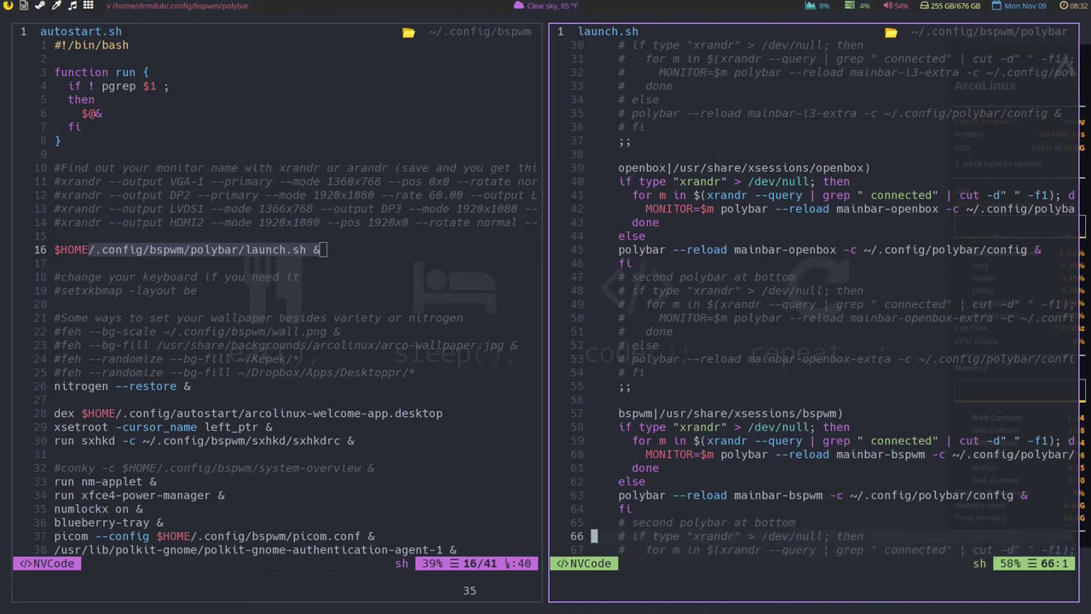
key("k")
key("k")
key("k")
key("k")
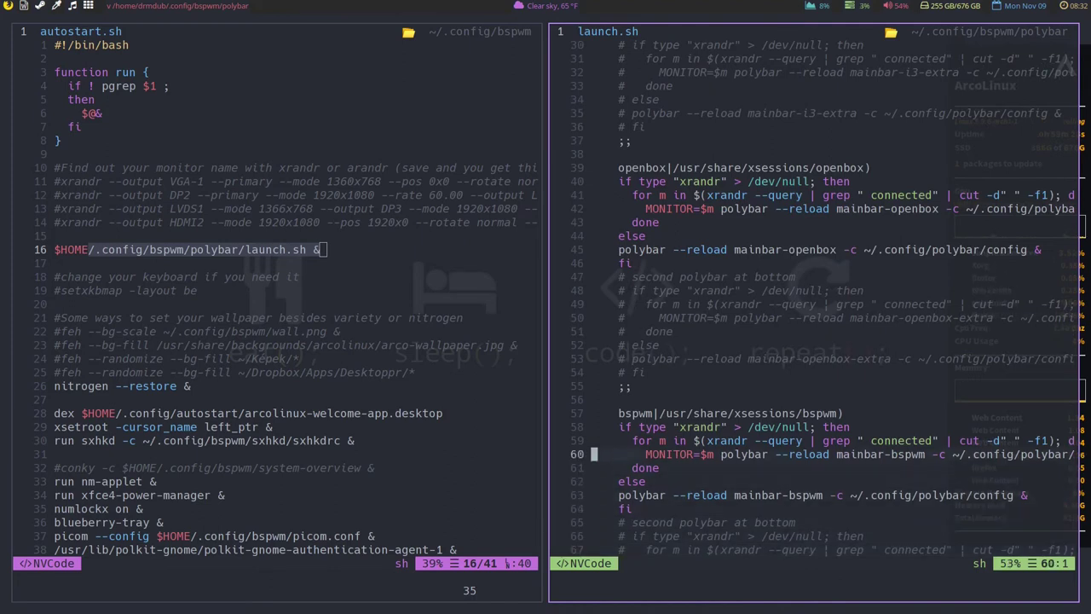
Widen the launch.sh pane so line 60's mainbar-bspwm launch command is fully visible.
key("super+ctrl+Right")
key("super+ctrl+Right")
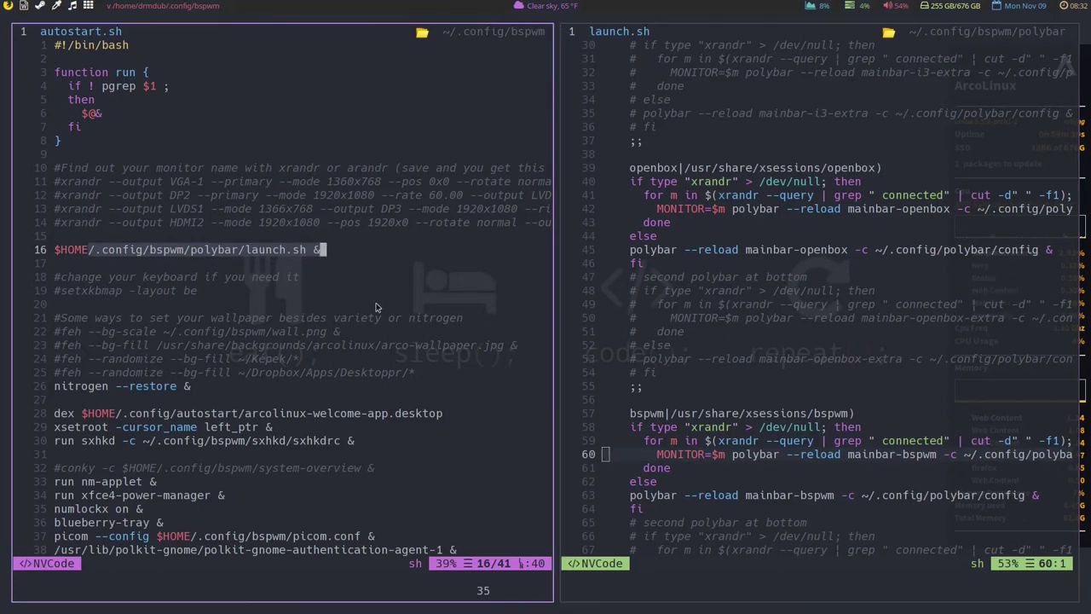
key("super+ctrl+Left")
key("super+ctrl+Left")
key("super+ctrl+Left")
key("super+ctrl+Left")
key("super+ctrl+Left")
key("super+ctrl+Left")
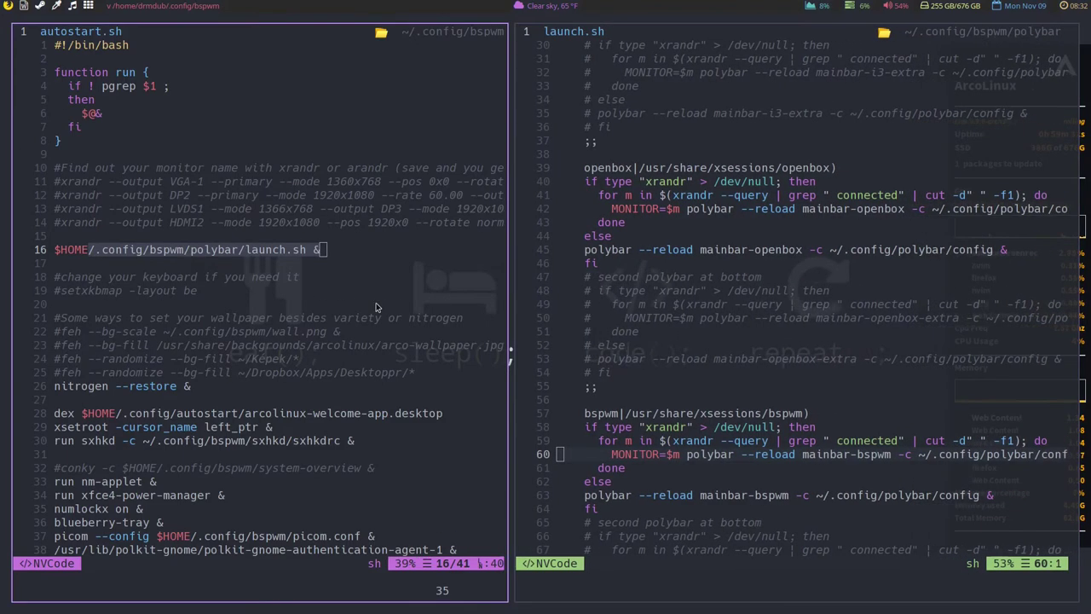
key("super+ctrl+Left")
key("super+ctrl+Left")
key("super+ctrl+Left")
key("super+ctrl+Left")
key("super+ctrl+Left")
key("super+ctrl+Left")
key("super+ctrl+Left")
key("super+ctrl+Left")
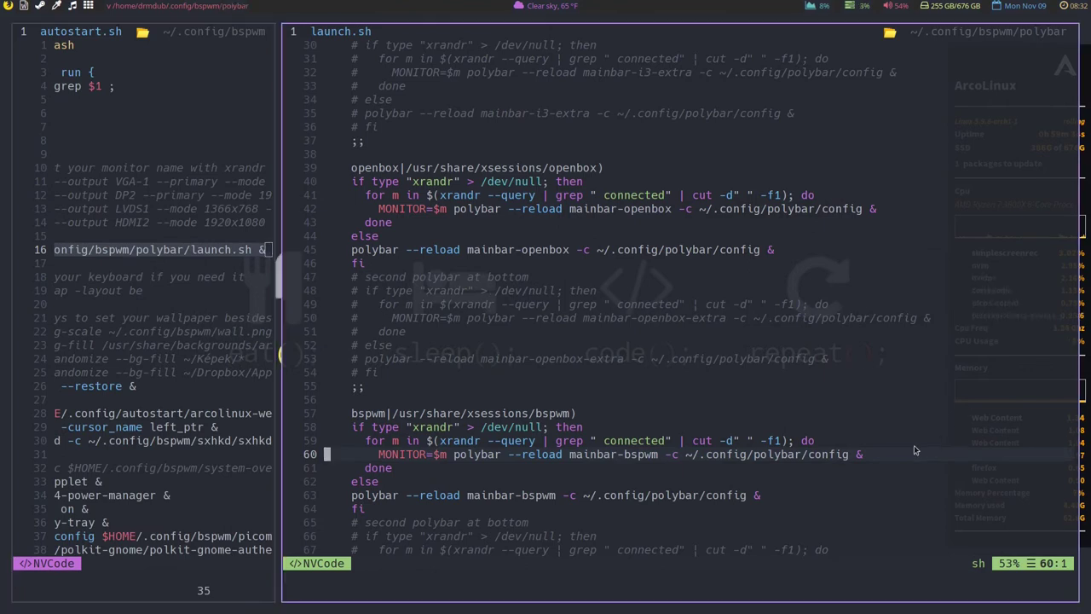
key("l")
key("l")
key("l")
key("l")
key("l")
key("l")
key("l")
key("l")
key("l")
key("l")
key("l")
key("l")
key("l")
key("l")
key("l")
key("l")
key("l")
key("l")
key("l")
key("l")
key("l")
Insert bspwm/ into the line 60 config path, making it ~/.config/bspwm/polybar/config.
key("l")
key("l")
key("l")
key("l")
key("l")
key("l")
key("l")
key("l")
key("l")
key("l")
key("l")
key("l")
key("l")
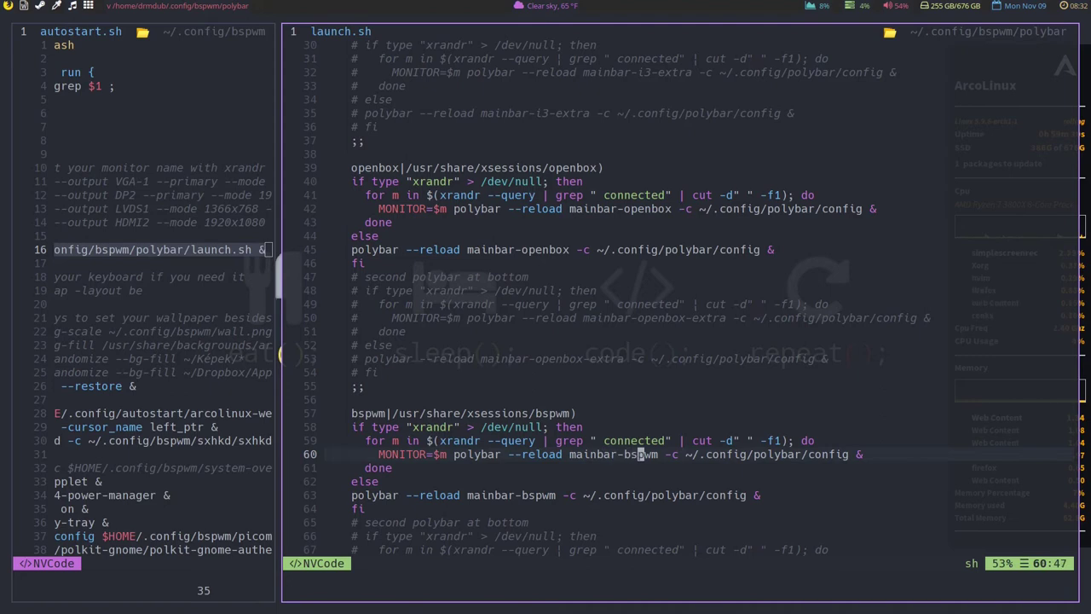
key("l")
key("l")
key("l")
key("l")
key("l")
key("l")
key("l")
key("l")
key("l")
key("l")
key("h")
key("i")
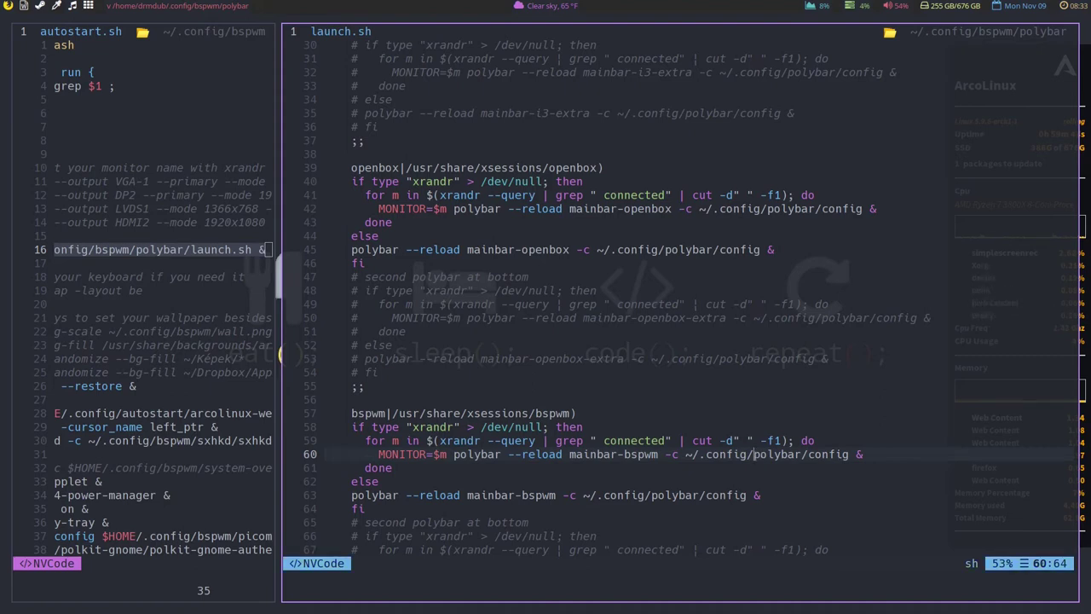
type("bspwm/")
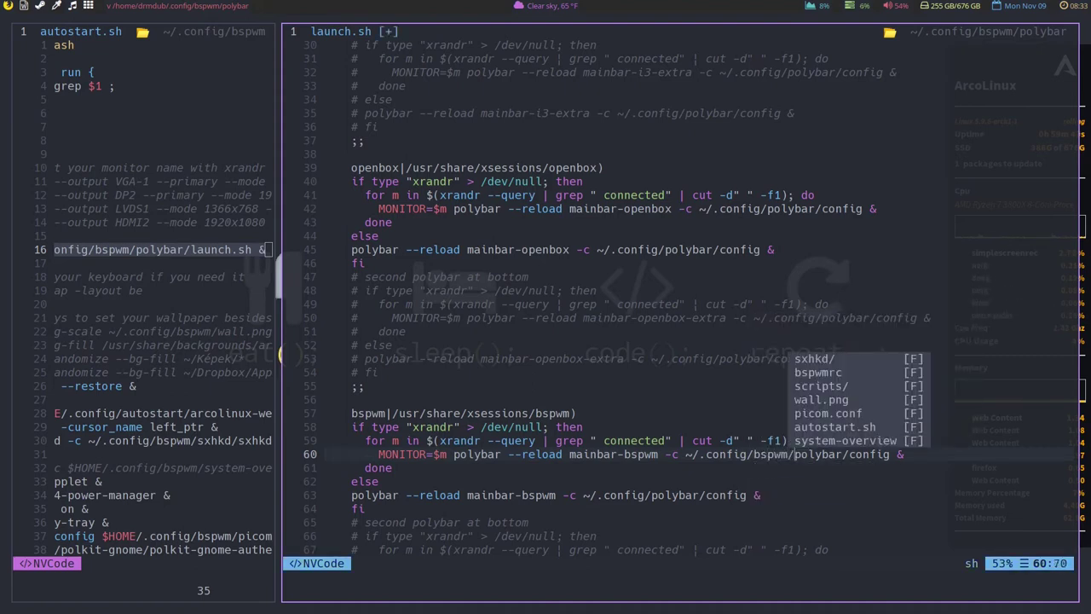
key("Escape")
Change the line 63 fallback launch path to ~/.config/bspwm/polybar/config as well.
key("j")
key("j")
key("j")
key("h")
key("h")
key("h")
key("h")
key("h")
key("h")
key("h")
key("h")
key("h")
key("h")
key("h")
key("h")
key("h")
key("h")
type("ig/bswopm")
key("BackSpace")
key("BackSpace")
key("BackSpace")
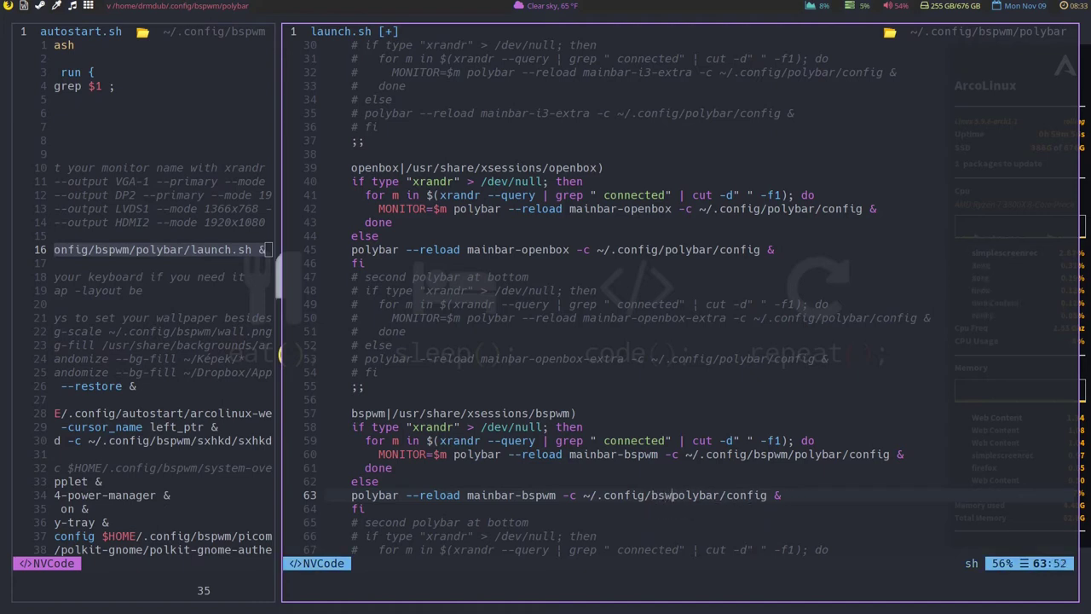
key("BackSpace")
type("pwm/")
key("Escape")
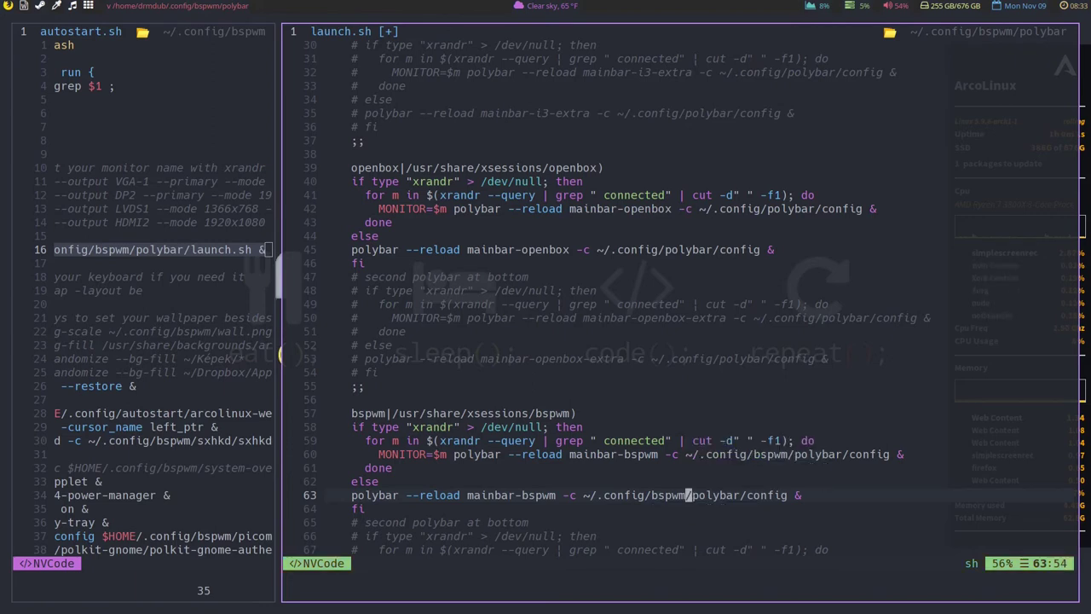
Save launch.sh and quit with :wq.
key("j")
key("j")
key("j")
key("j")
key("j")
key("j")
key("j")
key("j")
key("j")
key("j")
key("j")
key("j")
key("j")
key("j")
key("j")
key("j")
key("j")
key("j")
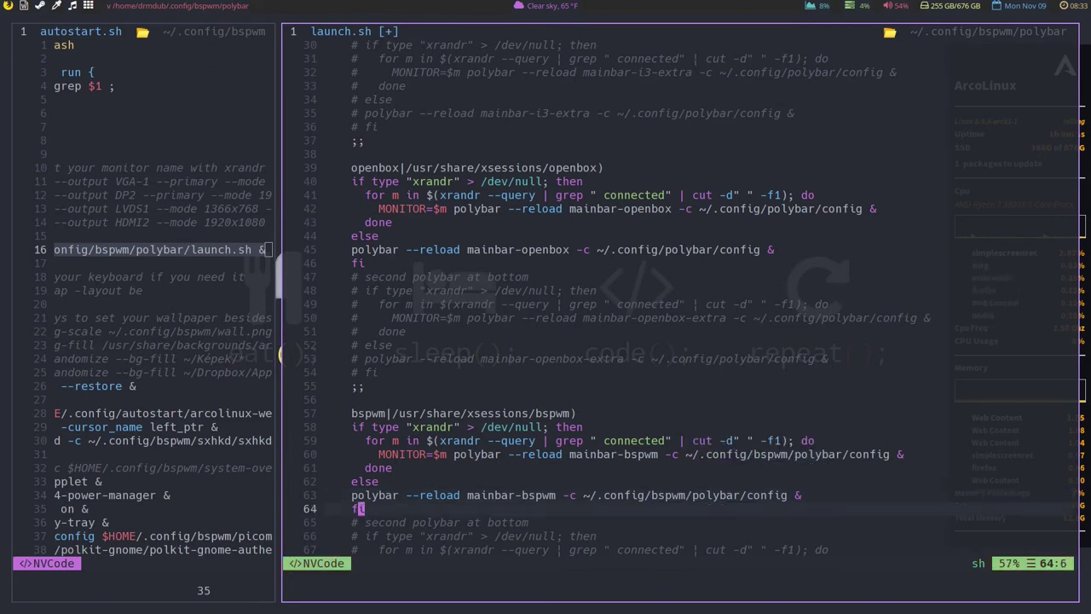
key("ctrl+e")
key("ctrl+e")
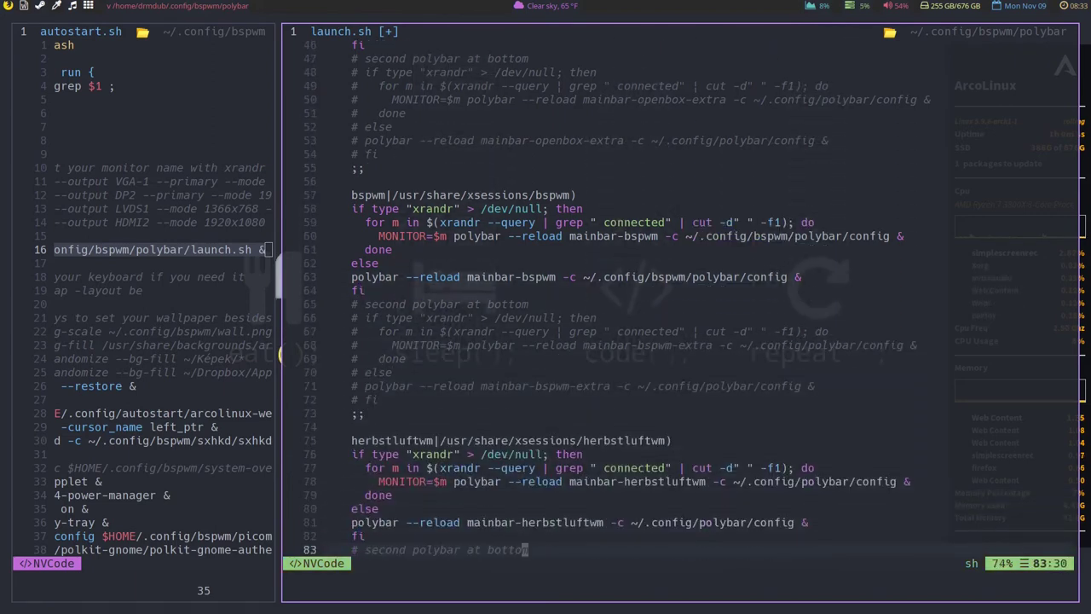
key("k")
key("k")
key("k")
key("k")
key("k")
key("k")
key("k")
key("k")
key("k")
key("k")
key("k")
key("k")
key("k")
key("k")
key("k")
key("k")
key("k")
key("k")
key("k")
key("k")
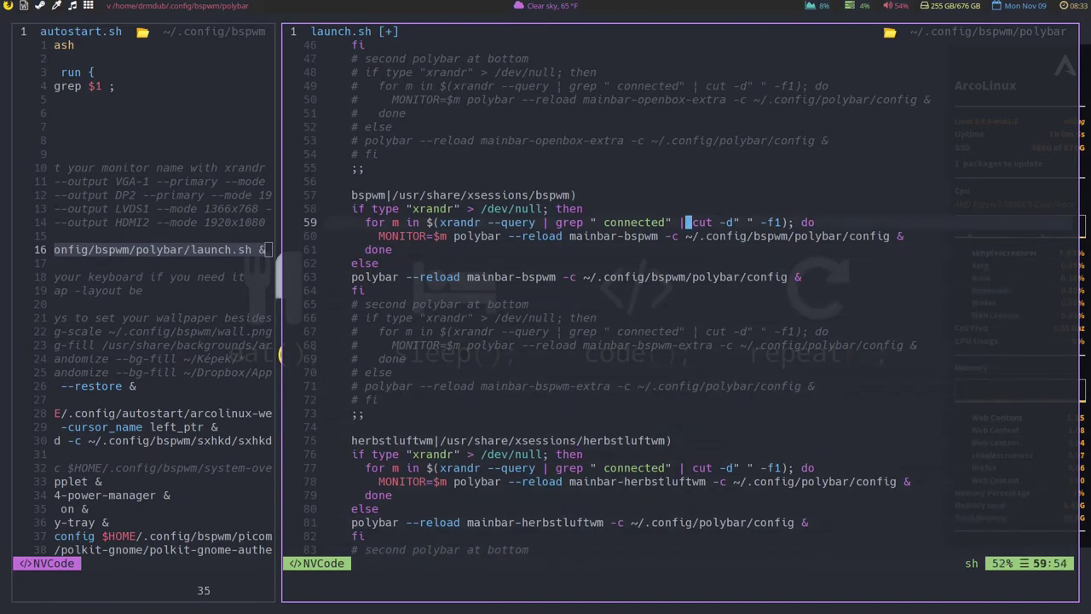
type(":wq")
key("Return")
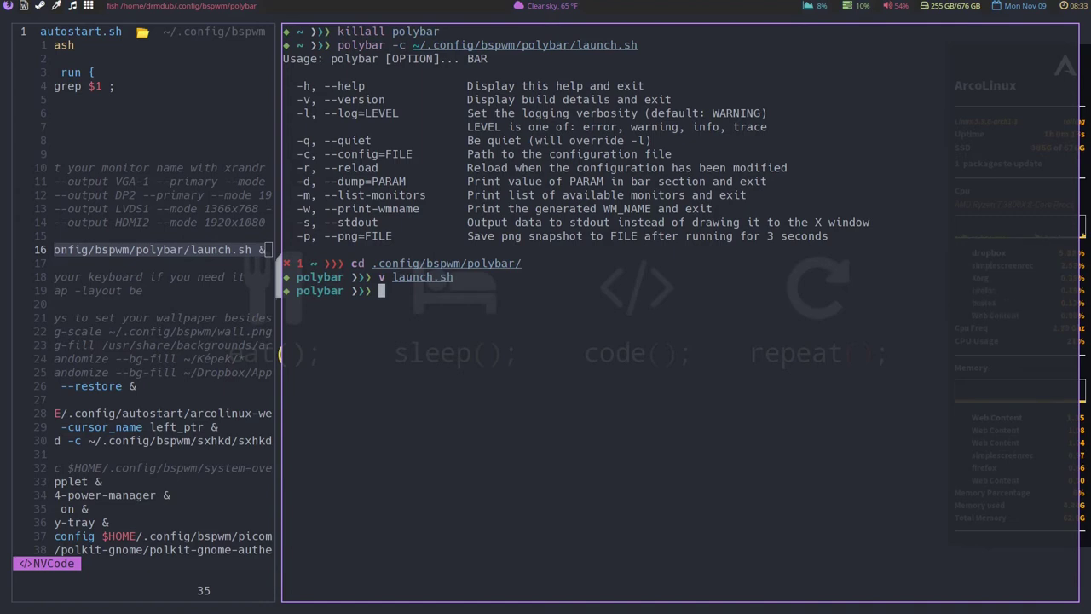
Resize the split to widen the autostart.sh editor pane and focus it.
key("super+alt+l")
key("super+alt+l")
key("super+alt+l")
key("super+alt+l")
key("super+alt+l")
key("super+alt+l")
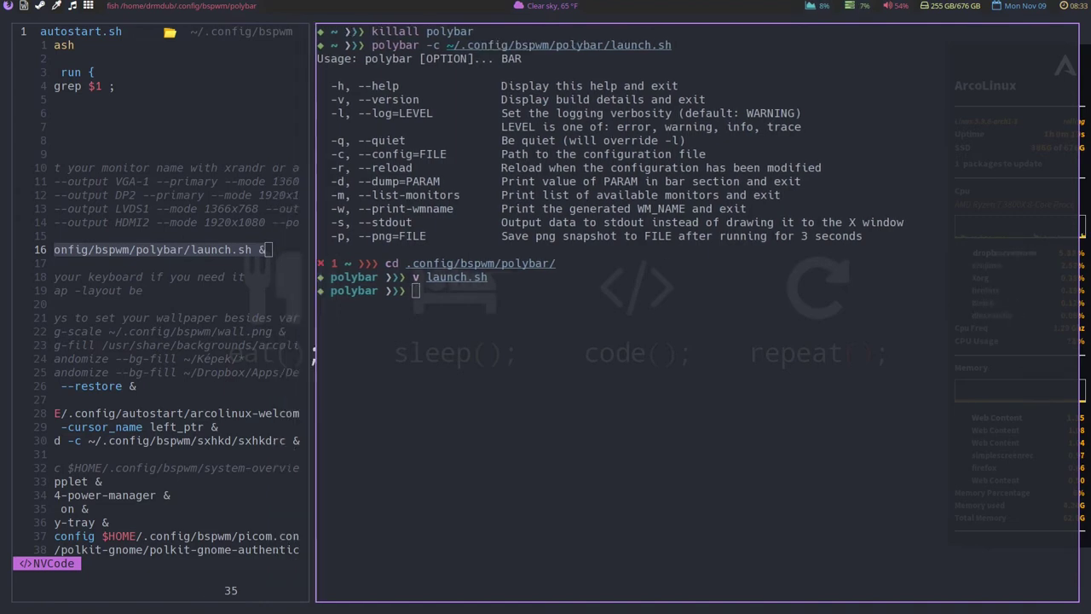
key("super+alt+l")
key("super+alt+l")
key("super+alt+l")
key("super+alt+l")
key("super+alt+l")
key("super+alt+l")
key("super+alt+l")
key("super+alt+l")
key("super+alt+l")
key("super+alt+l")
key("super+alt+l")
key("super+alt+l")
key("super+alt+l")
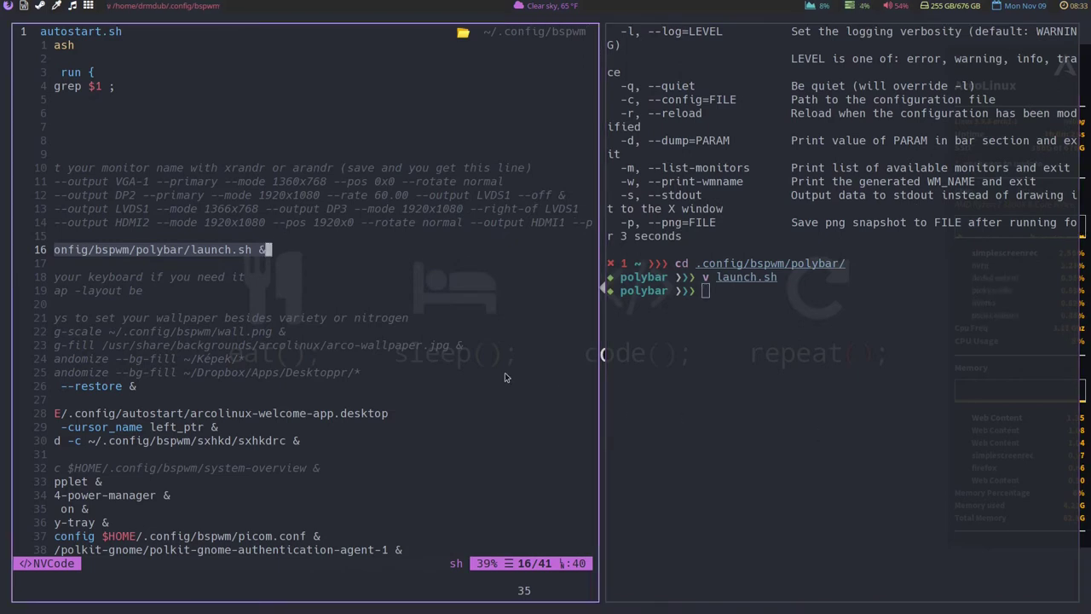
key("super+alt+h")
key("super+alt+h")
key("super+alt+h")
key("super+alt+h")
key("super+alt+h")
key("super+alt+h")
key("super+alt+h")
key("super+alt+h")
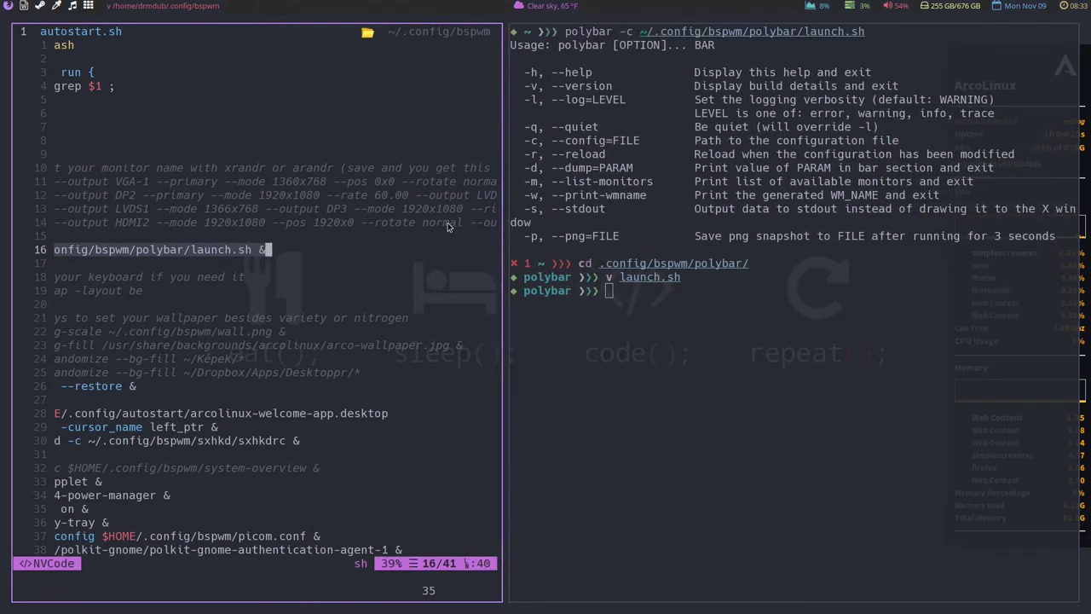
key("super+ctrl+Right")
key("super+ctrl+Right")
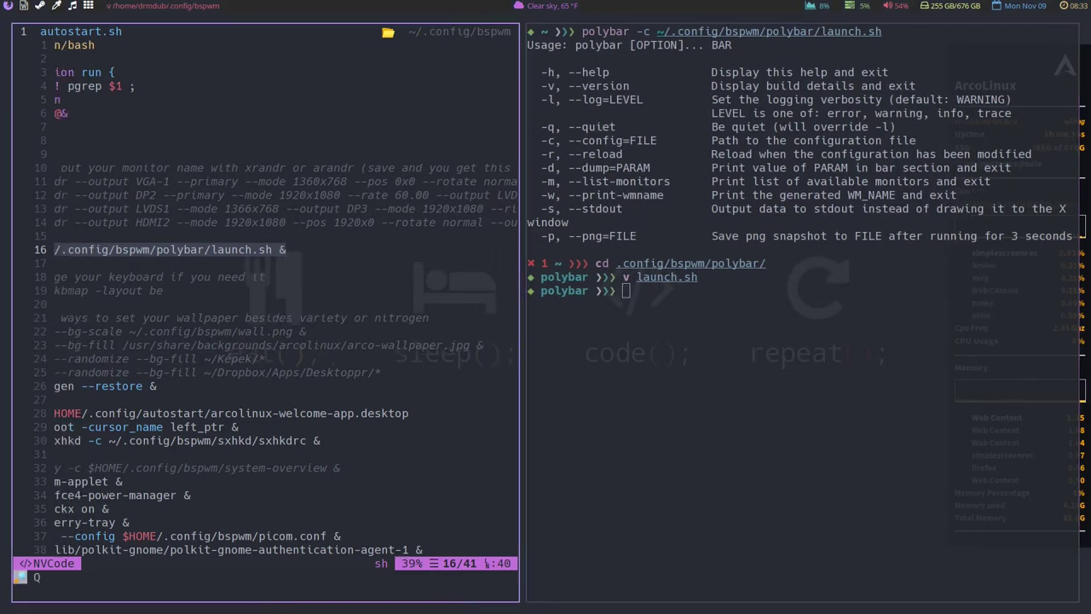
Close autostart.sh without changes using :q.
key("3")
key("5")
key("Escape")
type(":q")
key("Return")
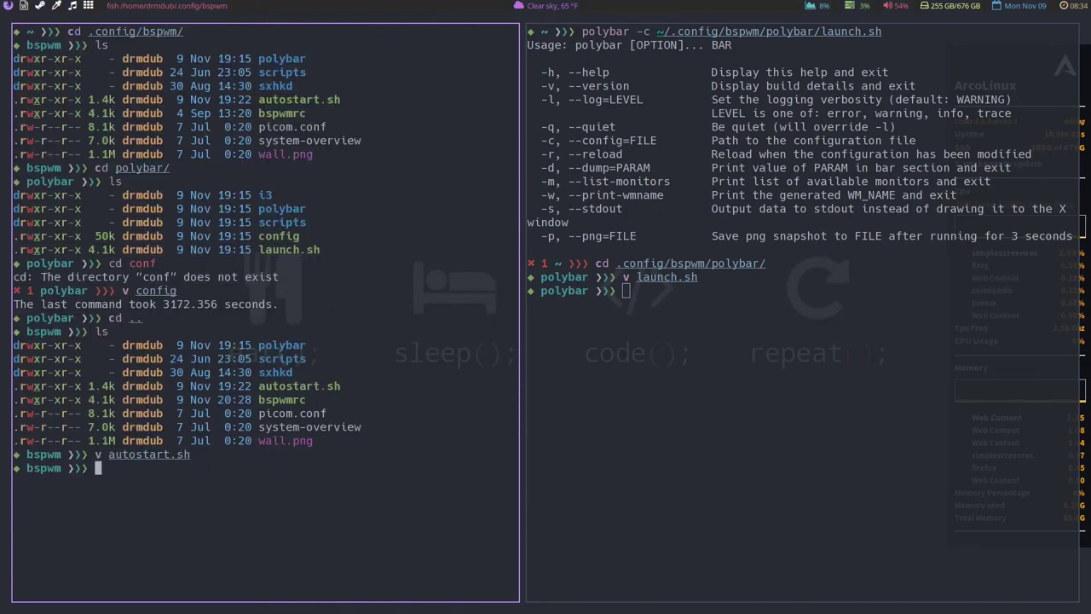
Open polybar/config in Neovim.
type("v polybar/config")
key("Return")
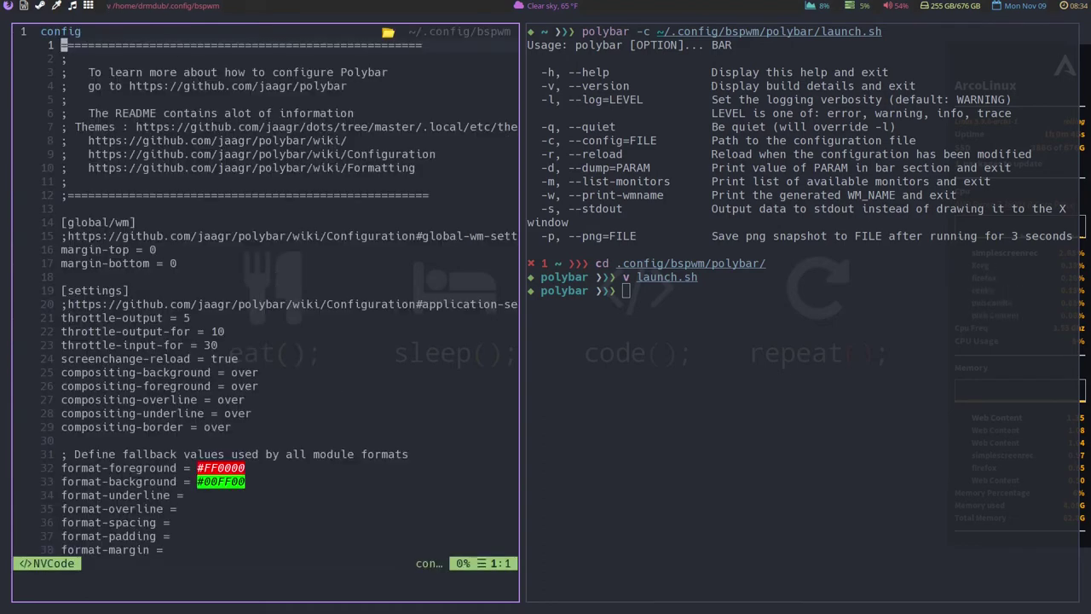
key("j")
key("j")
key("j")
key("j")
key("j")
key("j")
key("j")
key("j")
key("j")
key("j")
key("j")
key("j")
key("j")
key("j")
key("j")
key("j")
key("j")
key("j")
key("j")
key("j")
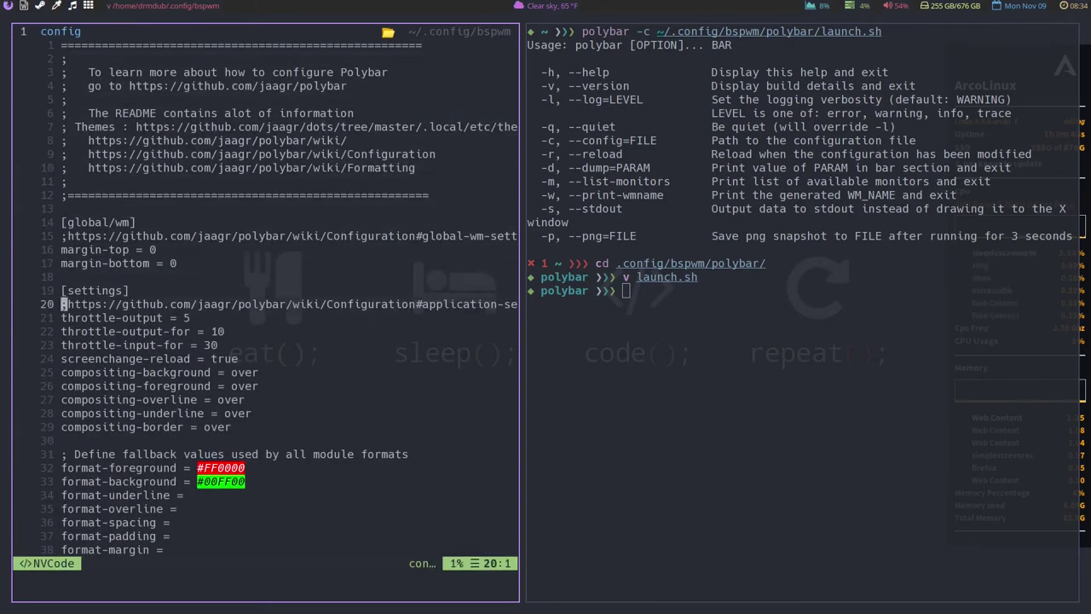
Search the config for bspwm and step through the matches to the bspwm module.
type("/bswpm")
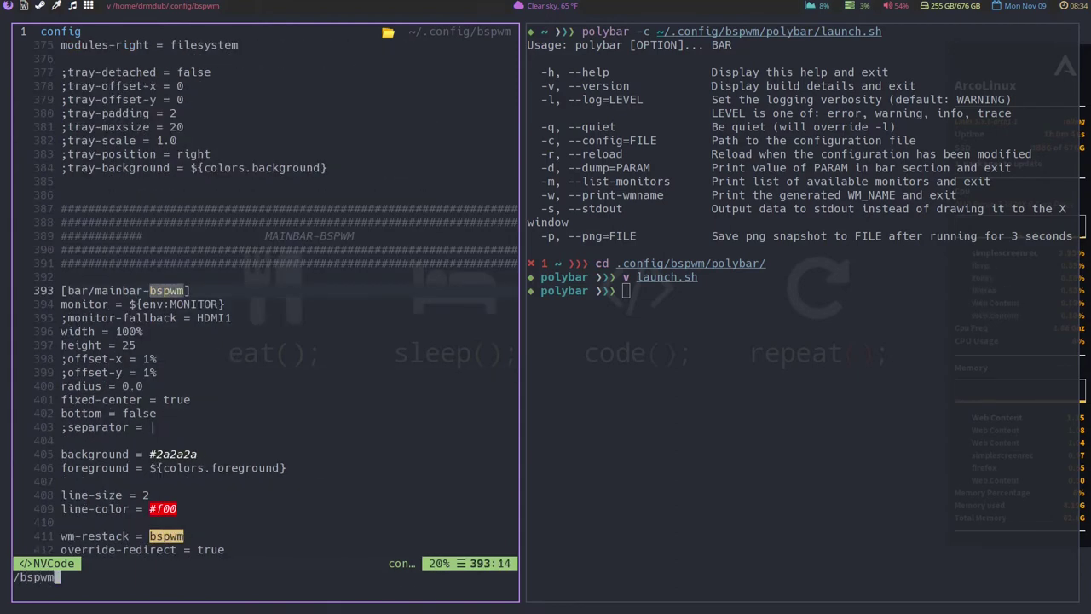
key("Return")
key("n")
key("n")
key("n")
key("n")
key("n")
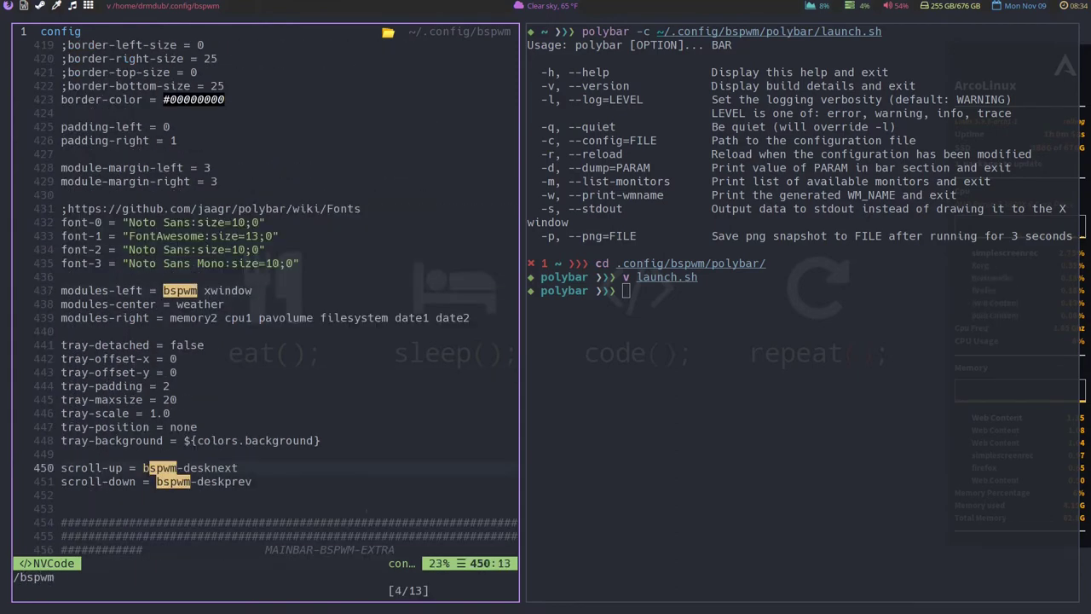
key("n")
key("n")
key("n")
key("n")
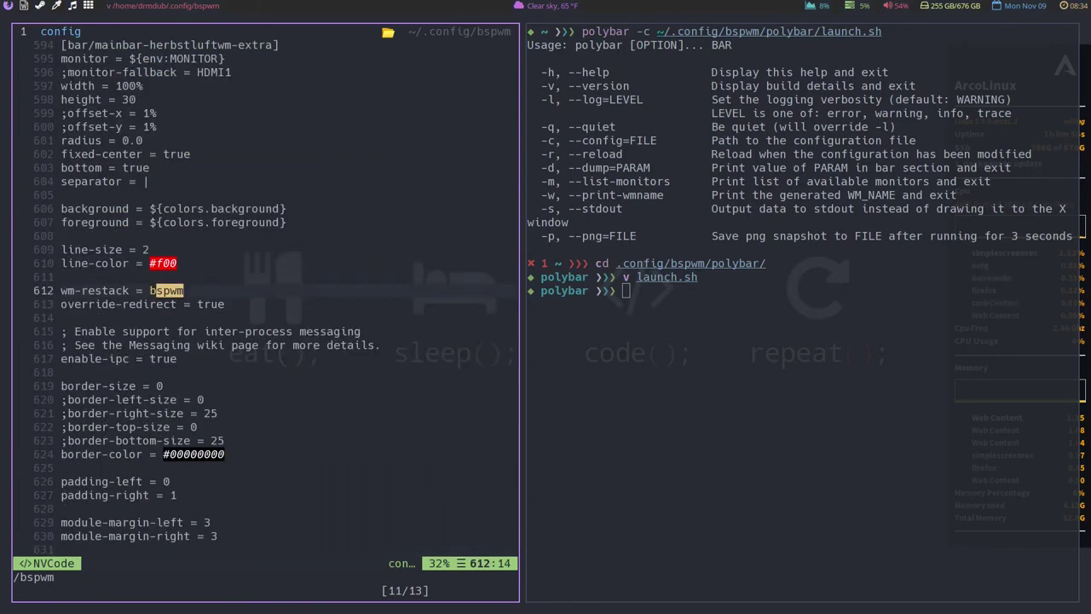
key("n")
key("j")
key("j")
key("j")
key("j")
key("j")
key("j")
key("j")
key("j")
key("j")
key("j")
key("j")
key("j")
key("j")
key("j")
key("j")
key("j")
key("j")
key("j")
key("j")
key("j")
key("j")
key("j")
key("j")
key("j")
key("j")
key("j")
key("j")
key("j")
key("j")
key("j")
key("j")
key("j")
key("j")
key("j")
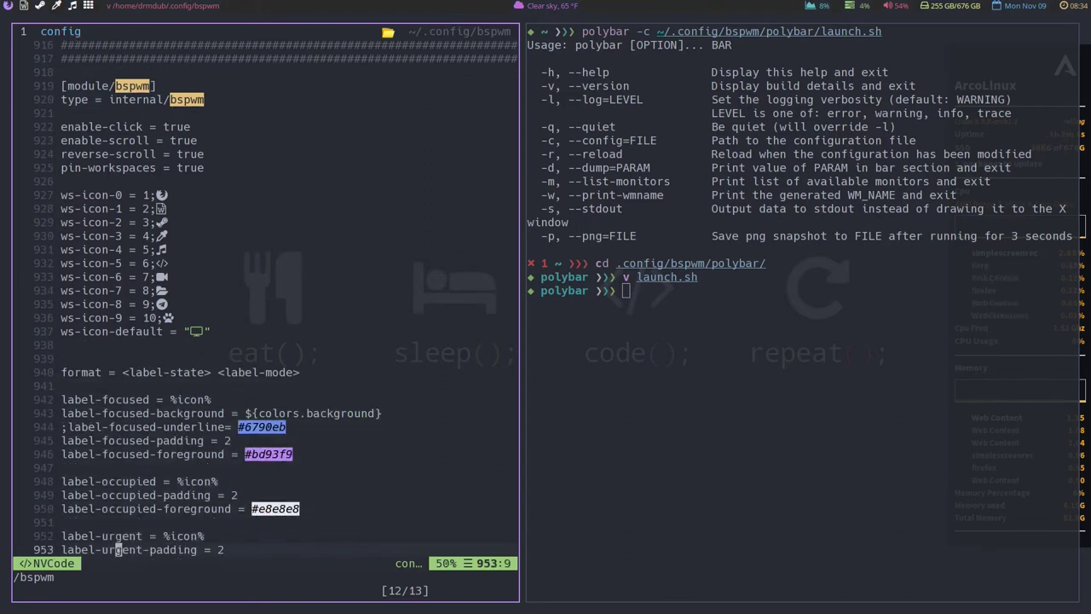
key("super+l")
key("super+h")
Close the side terminal and delete the config's header comment lines.
key("super+q")
key("g")
key("g")
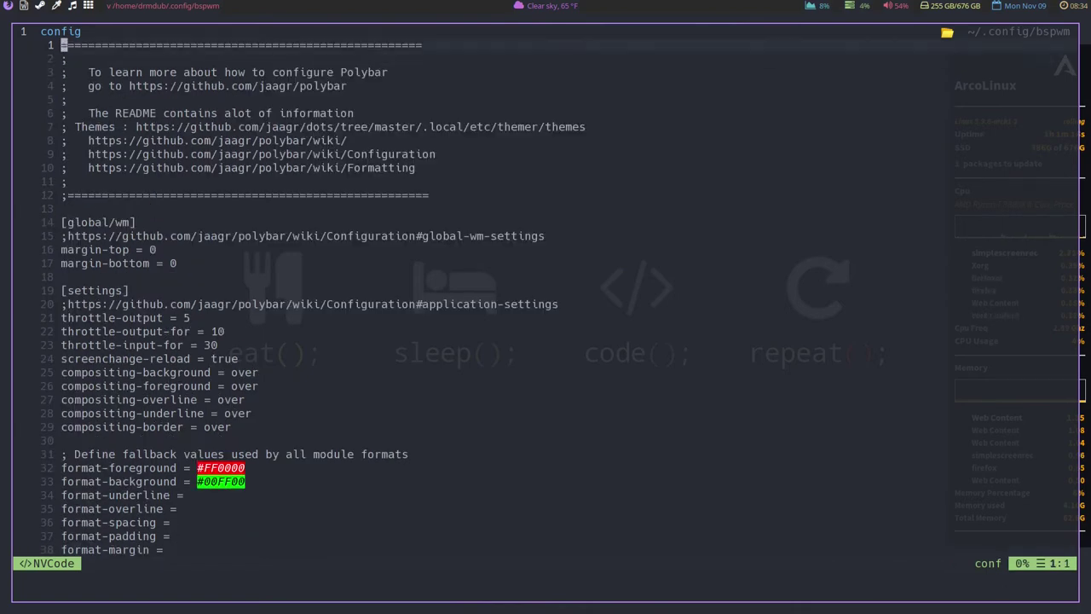
key("d")
key("d")
key("d")
key("d")
key("d")
key("d")
key("d")
key("d")
key("d")
key("d")
key("d")
key("d")
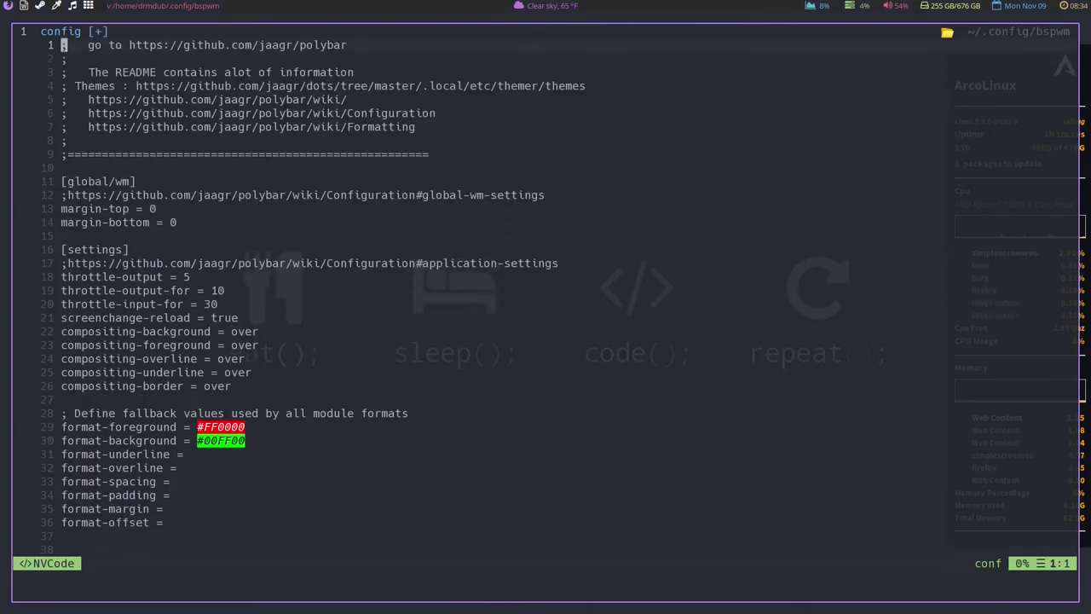
key("d")
key("d")
key("d")
key("d")
key("d")
key("d")
key("d")
key("d")
key("d")
key("d")
key("d")
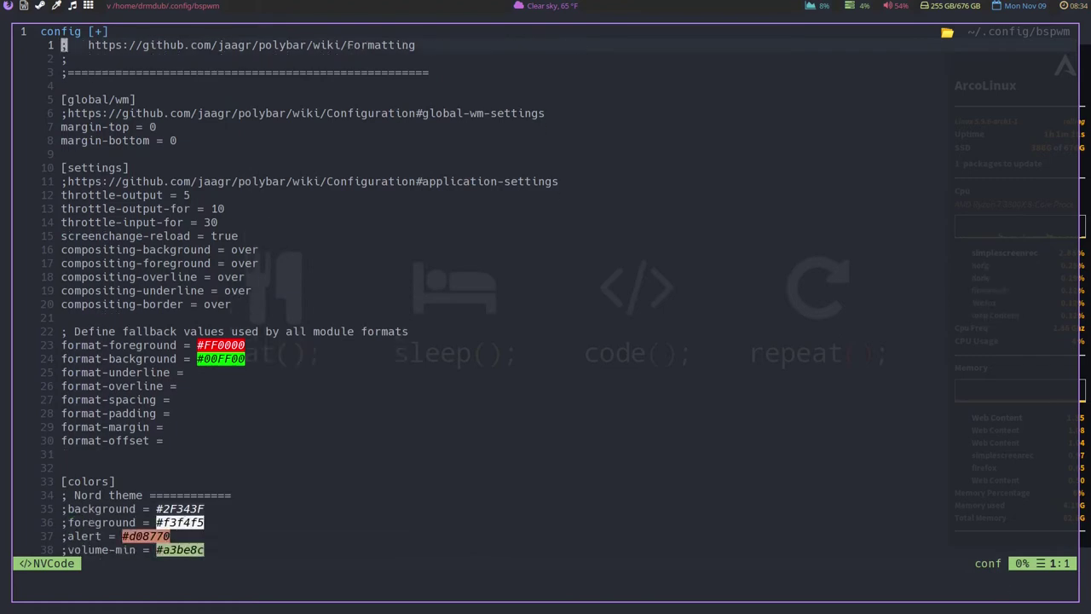
key("d")
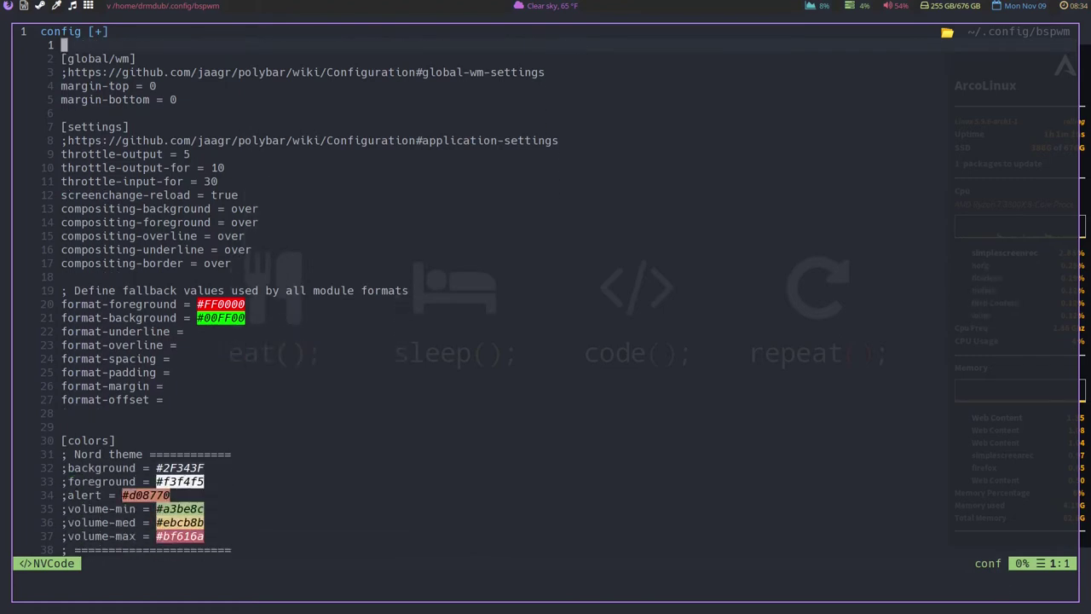
Delete the Nord theme colour block and its leftover blank lines.
key("j")
key("j")
key("j")
key("j")
key("j")
key("j")
key("j")
key("j")
key("j")
key("j")
key("j")
key("j")
key("j")
key("j")
key("j")
key("j")
key("j")
key("j")
key("j")
key("j")
key("j")
key("j")
key("j")
key("j")
key("j")
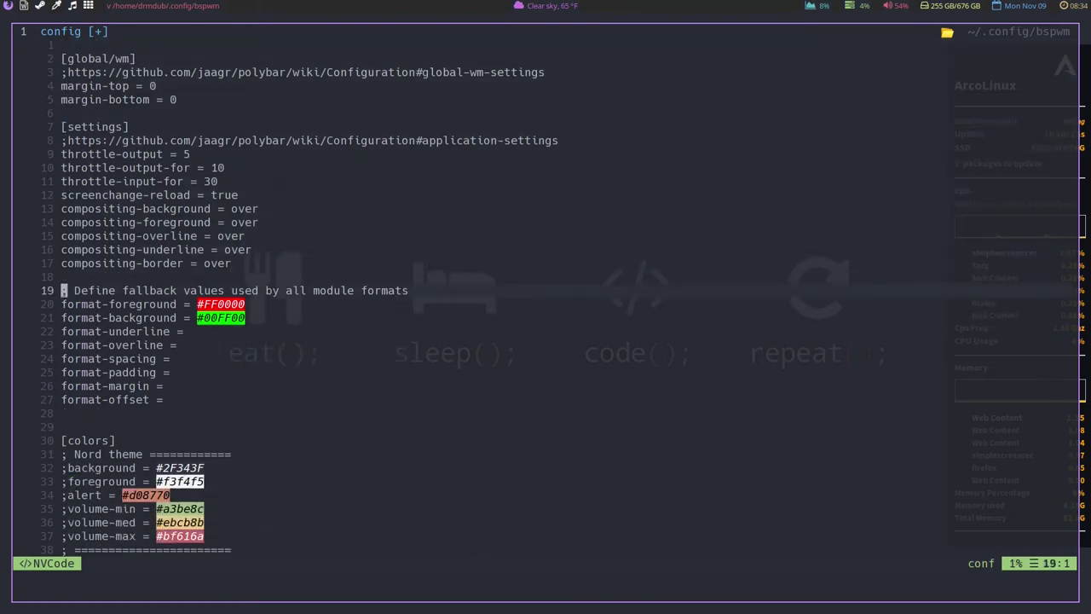
key("k")
key("k")
key("k")
key("k")
key("k")
key("k")
key("k")
key("k")
key("k")
key("k")
key("k")
key("k")
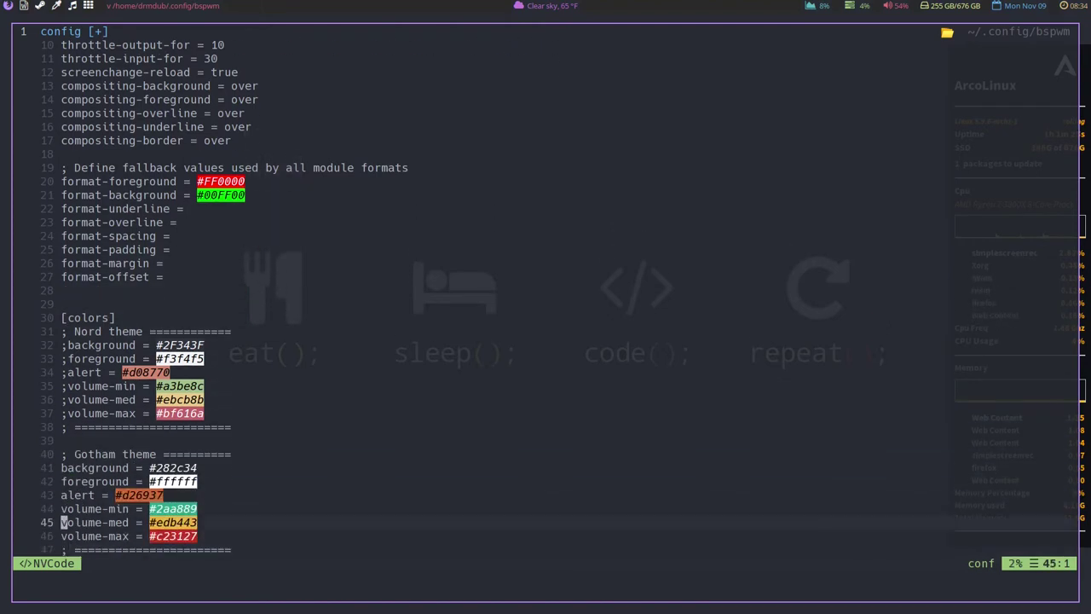
key("k")
key("k")
key("k")
key("k")
key("k")
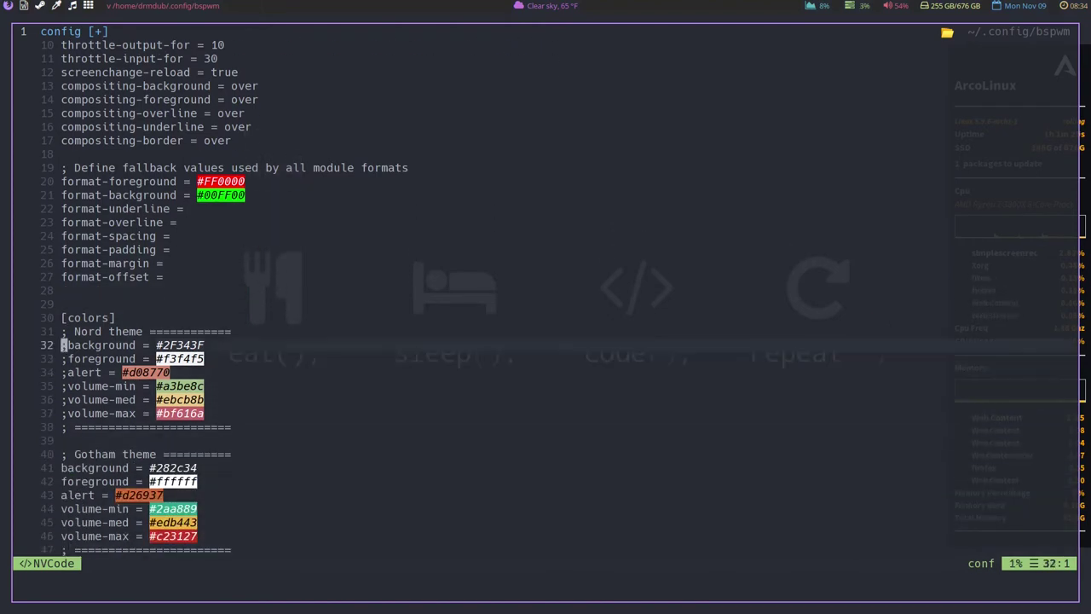
key("d")
key("d")
key("d")
key("d")
key("d")
key("d")
key("d")
key("d")
key("d")
key("d")
key("d")
key("d")
key("d")
key("d")
key("d")
key("d")
key("d")
key("d")
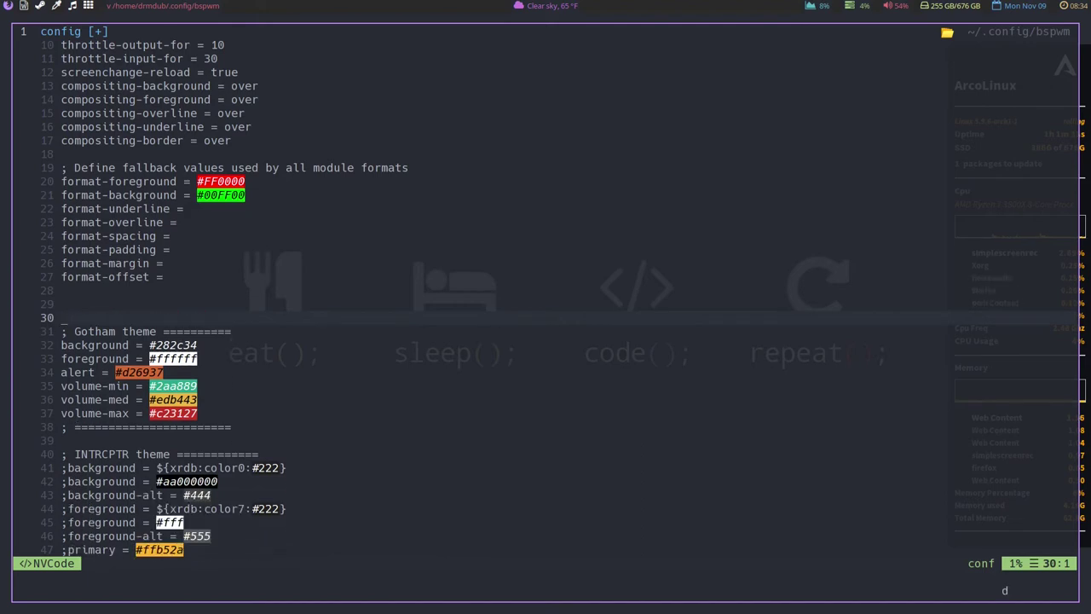
key("d")
key("d")
key("k")
key("d")
key("d")
Delete the INTRCPTR theme heading and colour lines, keeping the Gotham colours.
key("j")
key("j")
key("j")
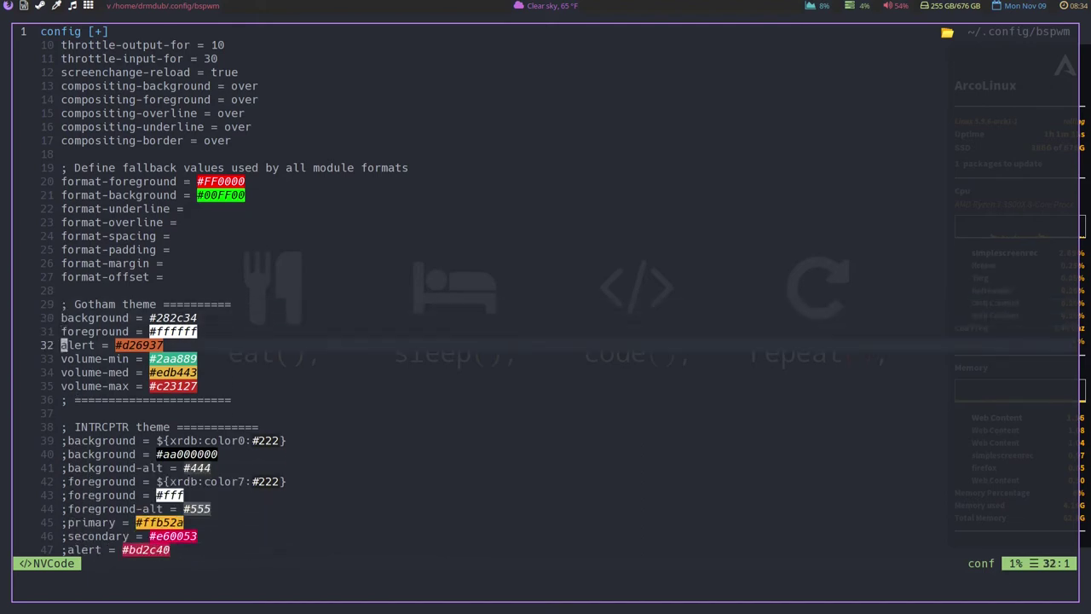
key("k")
key("k")
key("k")
key("j")
key("j")
key("j")
key("j")
key("j")
key("j")
key("j")
key("j")
key("j")
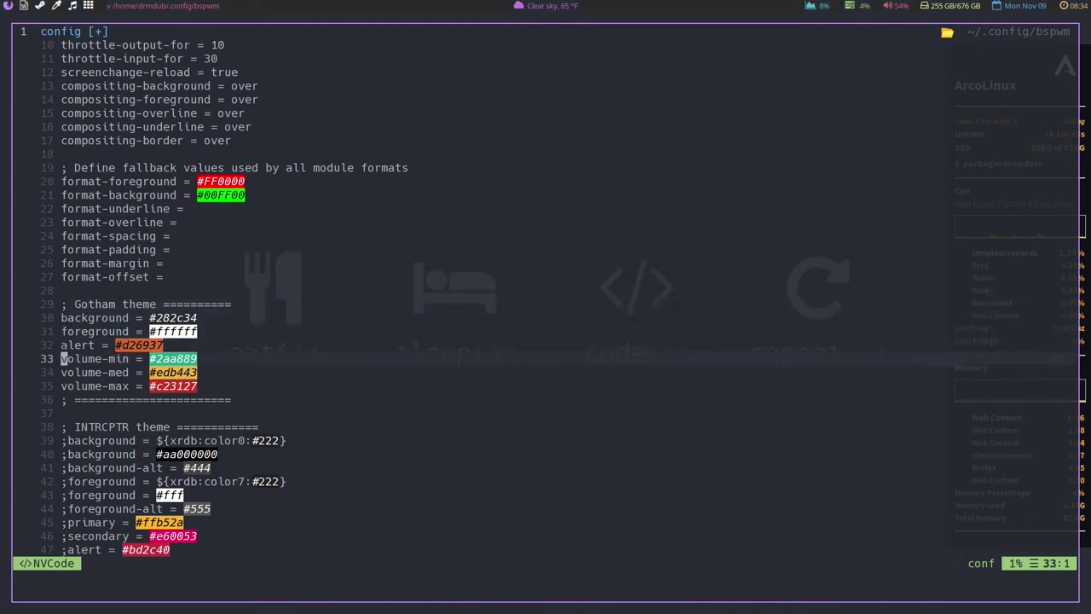
key("d")
key("d")
key("d")
key("d")
key("d")
key("d")
key("d")
key("d")
key("d")
key("d")
key("d")
key("d")
key("d")
key("d")
key("d")
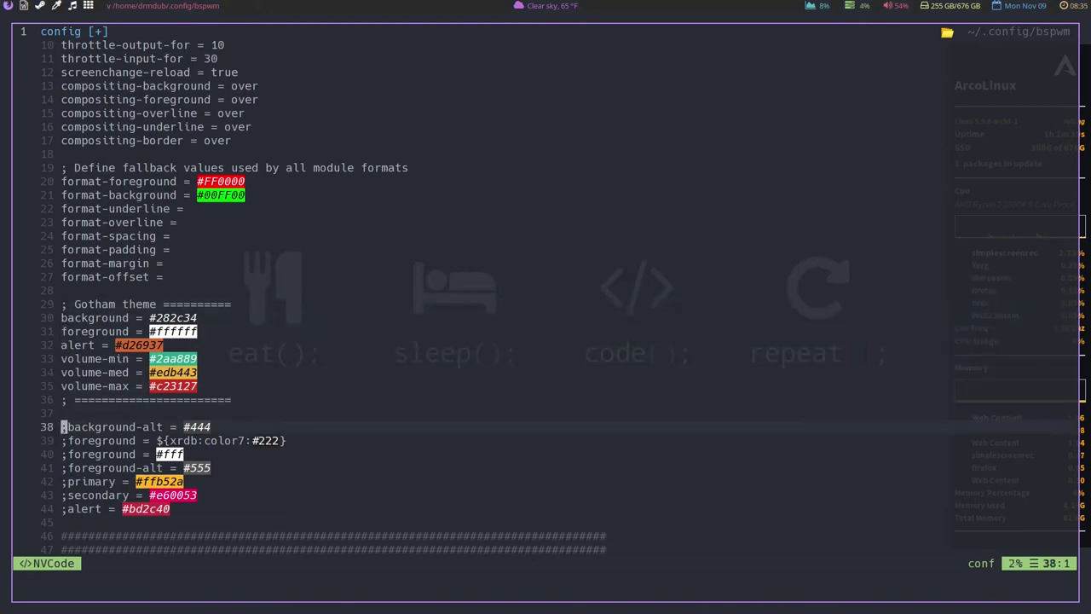
key("d")
key("d")
key("d")
key("d")
key("d")
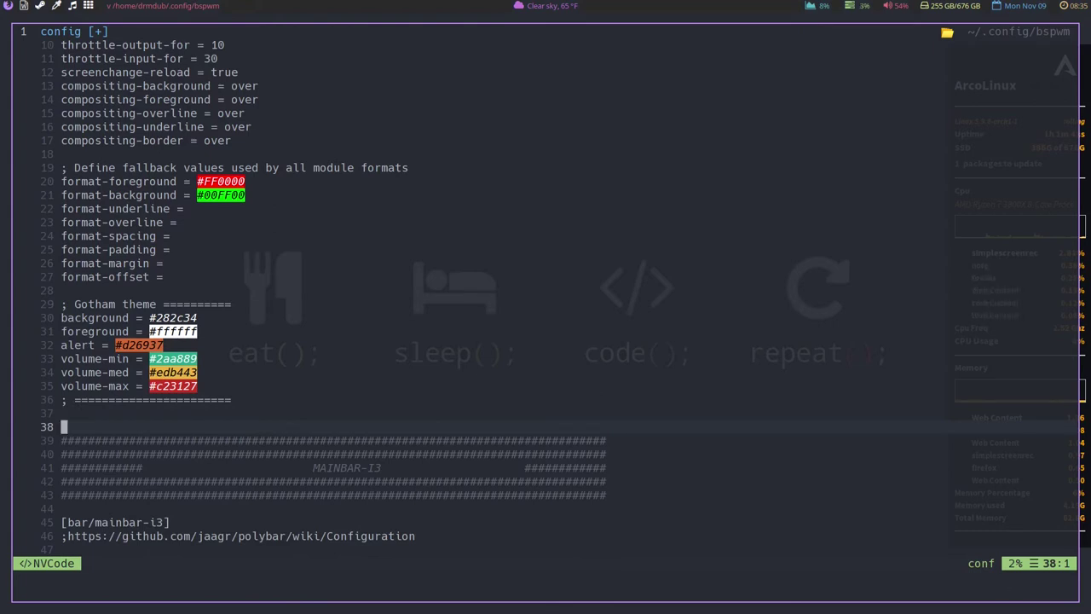
Visually select lines from 38 through the i3, i3-extra, openbox and openbox-extra bars, ending above MAINBAR-BSPWM.
key("shift+v")
key("j")
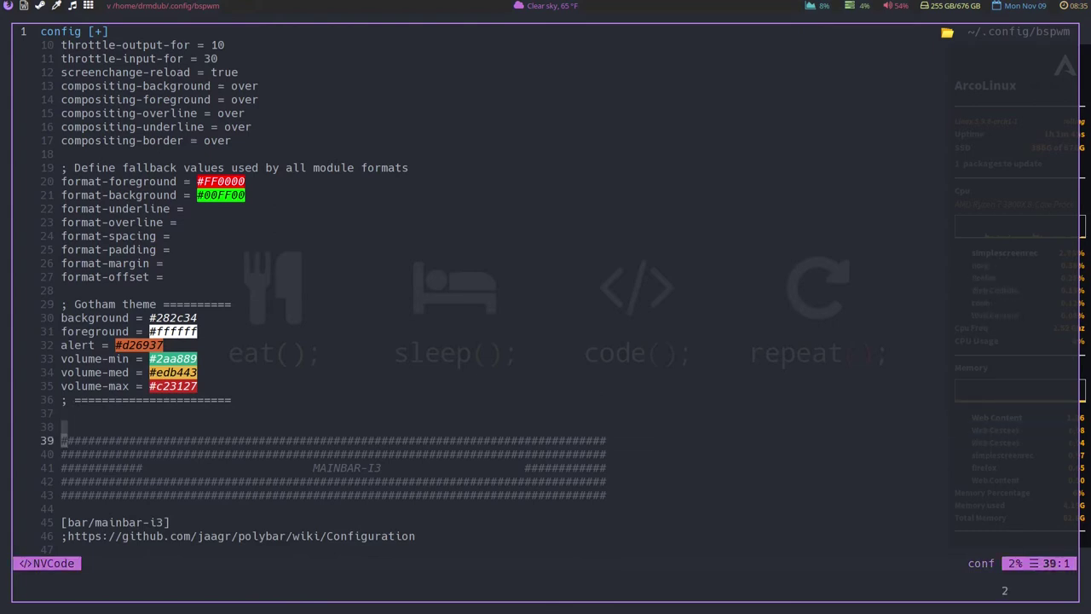
key("j")
key("j")
key("j")
key("j")
key("j")
key("j")
key("j")
key("j")
key("j")
key("j")
key("j")
key("j")
key("j")
key("j")
key("j")
key("j")
key("j")
key("j")
key("j")
key("j")
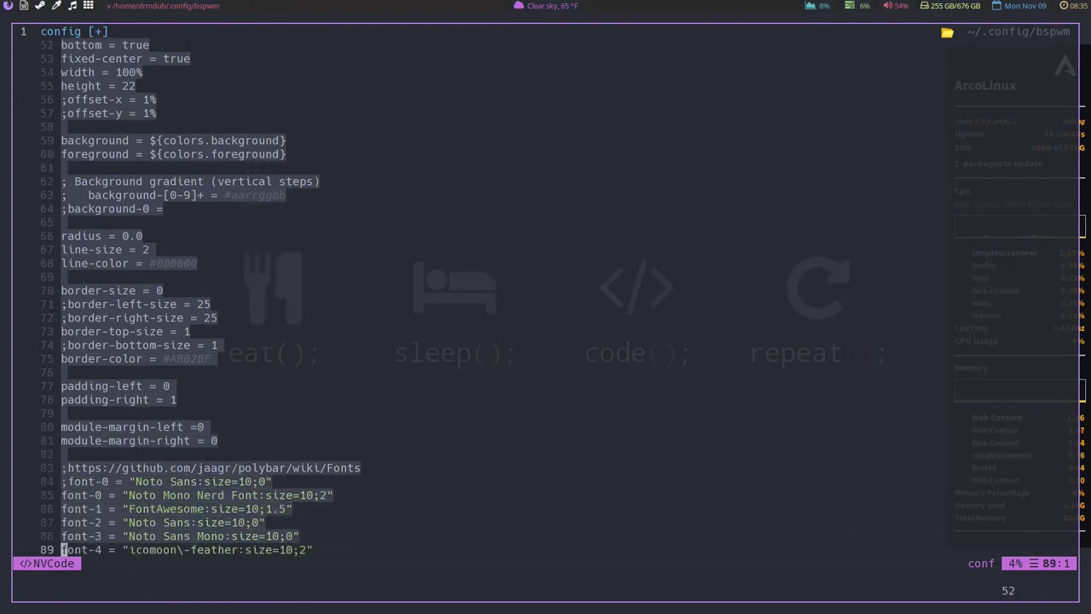
key("j")
key("j")
key("j")
key("j")
key("j")
key("j")
key("j")
key("j")
key("j")
key("j")
key("j")
key("j")
key("j")
key("j")
key("j")
key("j")
key("j")
key("j")
key("j")
key("j")
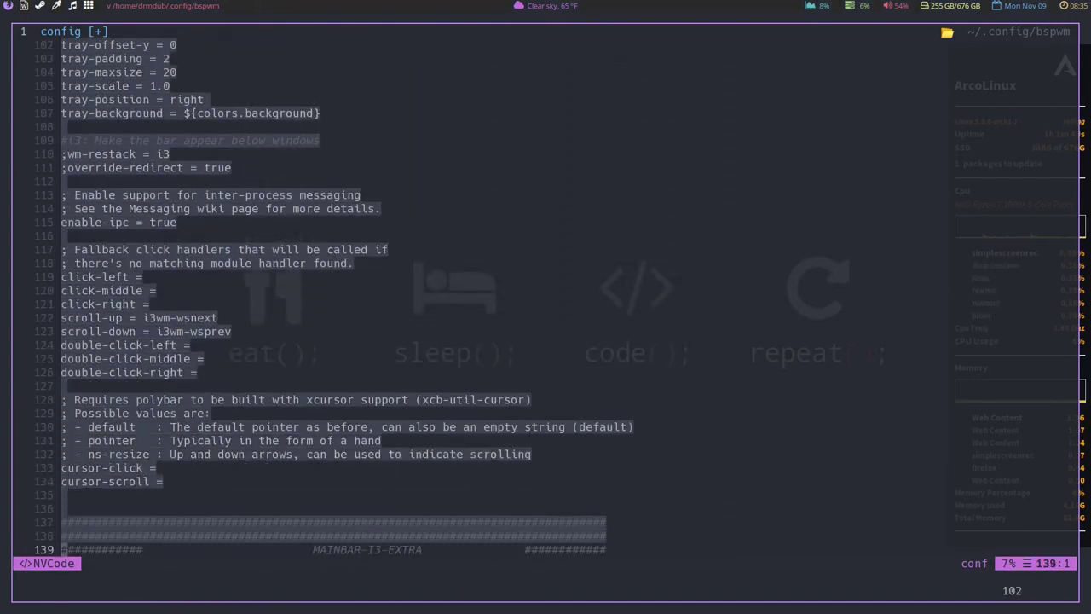
key("j")
key("j")
key("j")
key("j")
key("j")
key("j")
key("j")
key("j")
key("j")
key("j")
key("j")
key("j")
key("j")
key("j")
key("j")
key("j")
key("j")
key("j")
key("j")
key("j")
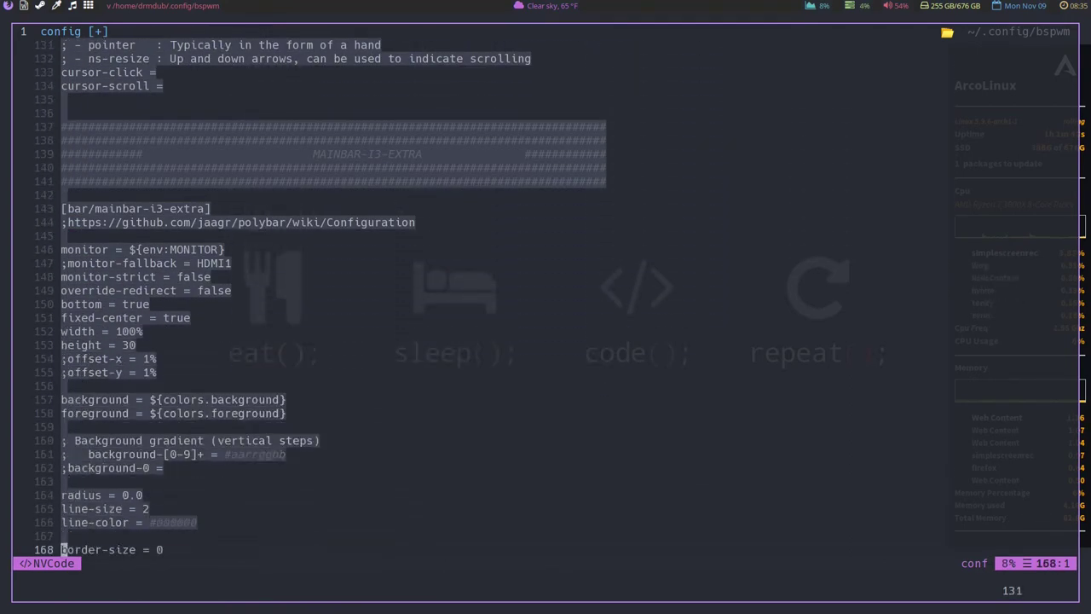
key("j")
key("j")
key("j")
key("j")
key("j")
key("j")
key("j")
key("j")
key("j")
key("j")
key("j")
key("j")
key("j")
key("j")
key("j")
key("j")
key("j")
key("j")
key("j")
key("j")
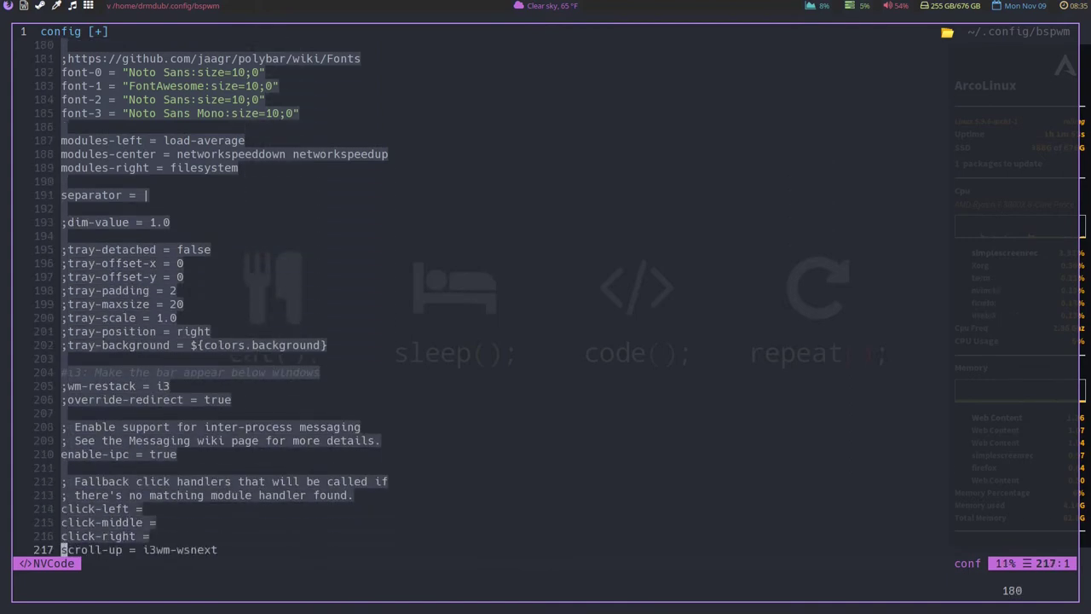
key("j")
key("j")
key("j")
key("j")
key("j")
key("j")
key("j")
key("j")
key("j")
key("j")
key("j")
key("j")
key("j")
key("j")
key("j")
key("j")
key("j")
key("k")
key("k")
key("k")
key("j")
key("j")
key("j")
key("j")
key("j")
key("j")
key("j")
key("j")
key("j")
key("j")
key("j")
key("j")
key("j")
key("j")
key("j")
key("j")
key("j")
key("j")
key("j")
key("j")
key("j")
key("j")
key("j")
key("j")
key("j")
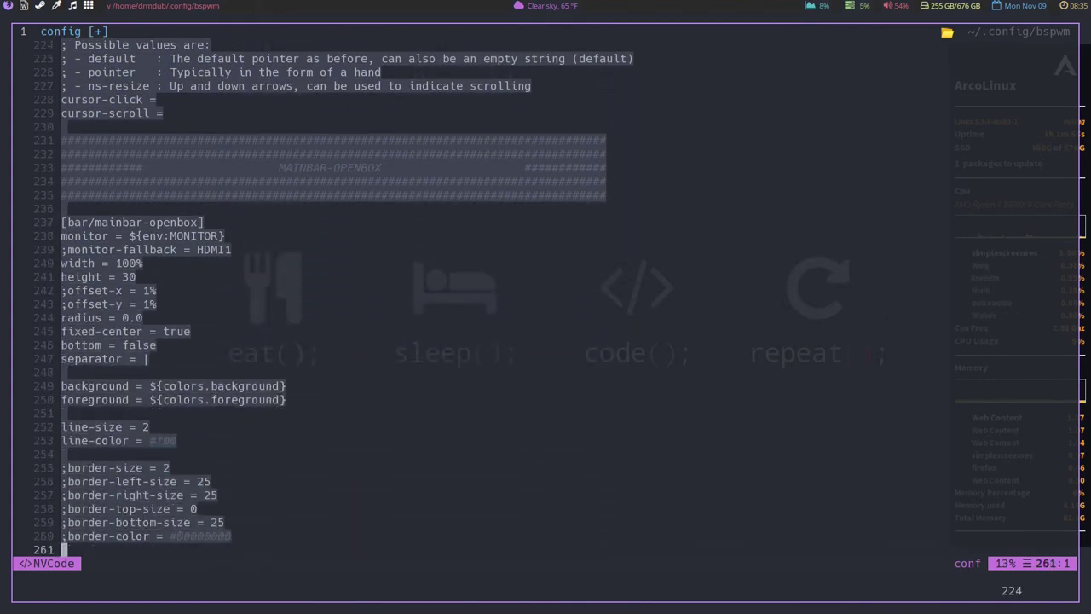
key("j")
key("j")
key("j")
key("j")
key("j")
key("j")
key("j")
key("j")
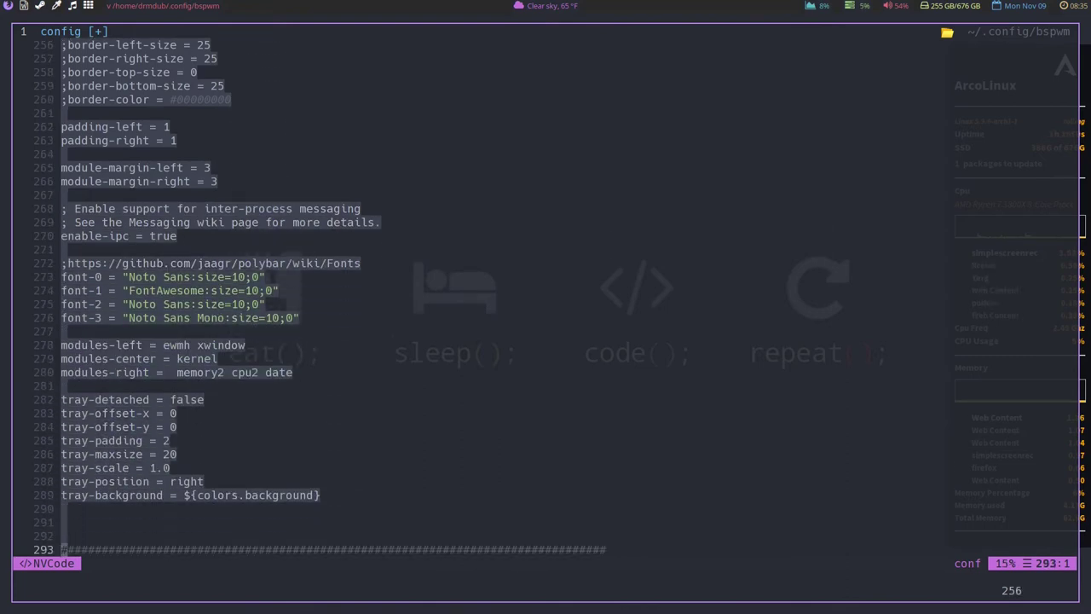
key("j")
key("j")
key("j")
key("j")
key("j")
key("j")
key("j")
key("j")
key("j")
key("j")
key("j")
key("j")
key("j")
key("j")
key("j")
key("j")
key("j")
key("j")
key("j")
key("j")
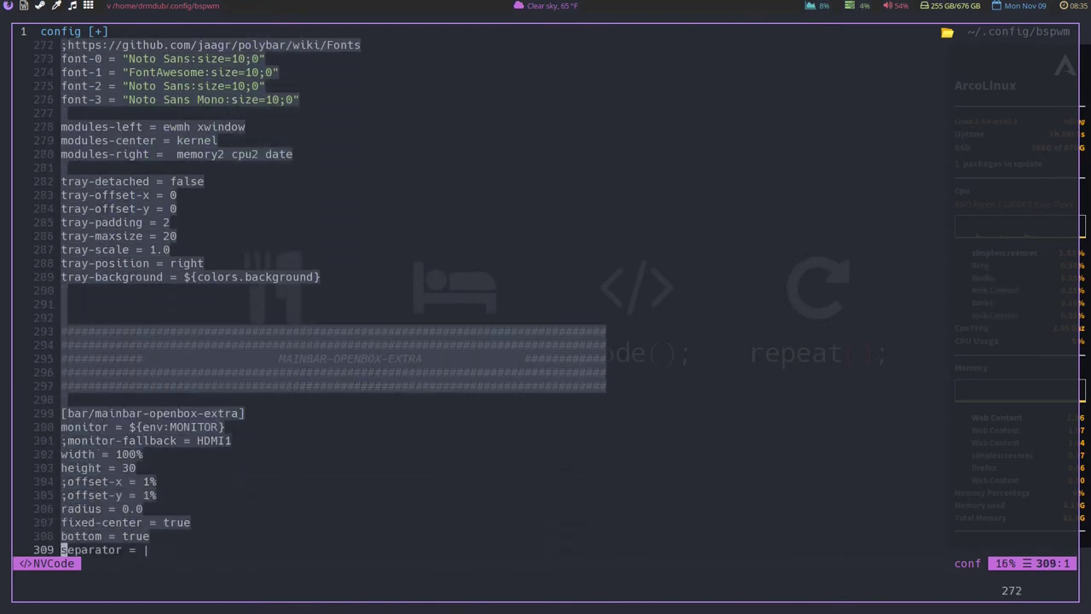
key("j")
key("j")
key("j")
key("j")
key("j")
key("j")
key("j")
key("j")
key("j")
key("j")
key("j")
key("j")
key("j")
key("j")
key("j")
key("j")
key("j")
key("j")
key("j")
key("j")
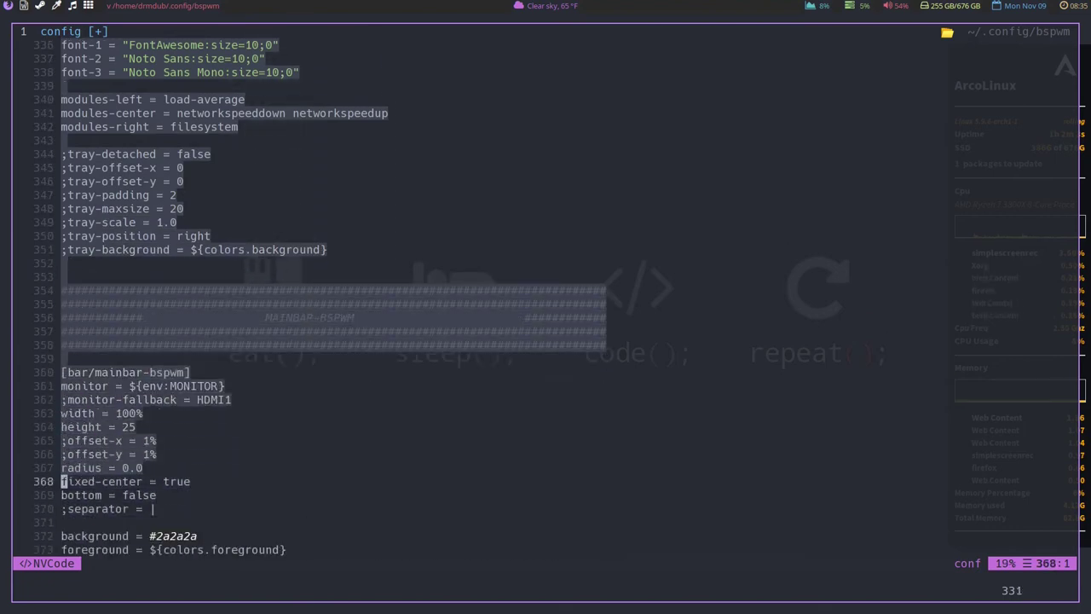
key("k")
key("k")
key("k")
key("k")
key("k")
key("k")
key("k")
key("k")
key("k")
key("k")
key("k")
key("k")
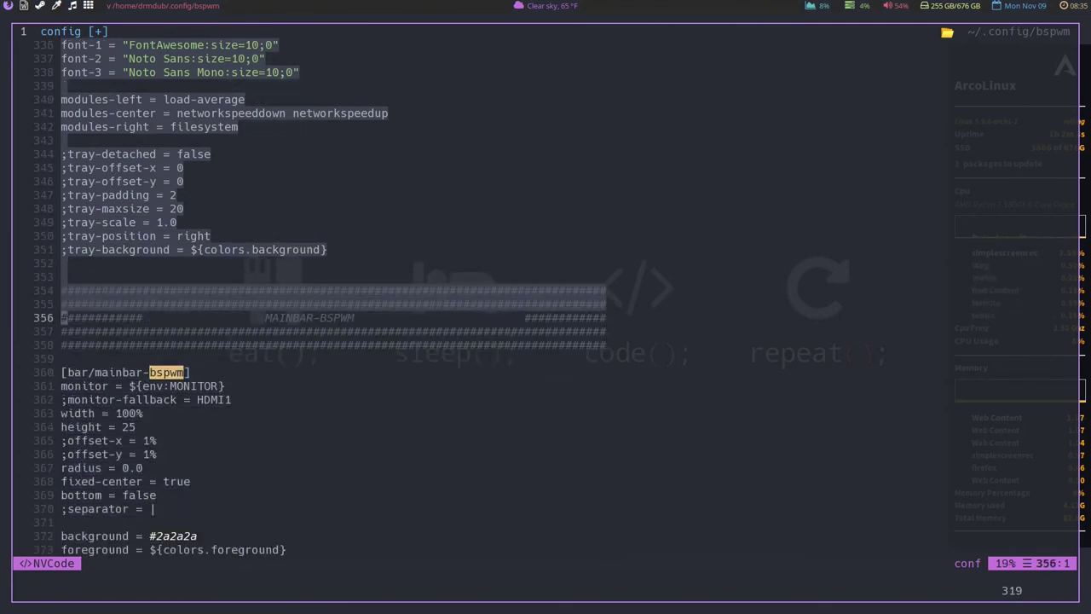
Delete the 315 selected lines and review the bspwm and bspwm-extra bar settings.
key("d")
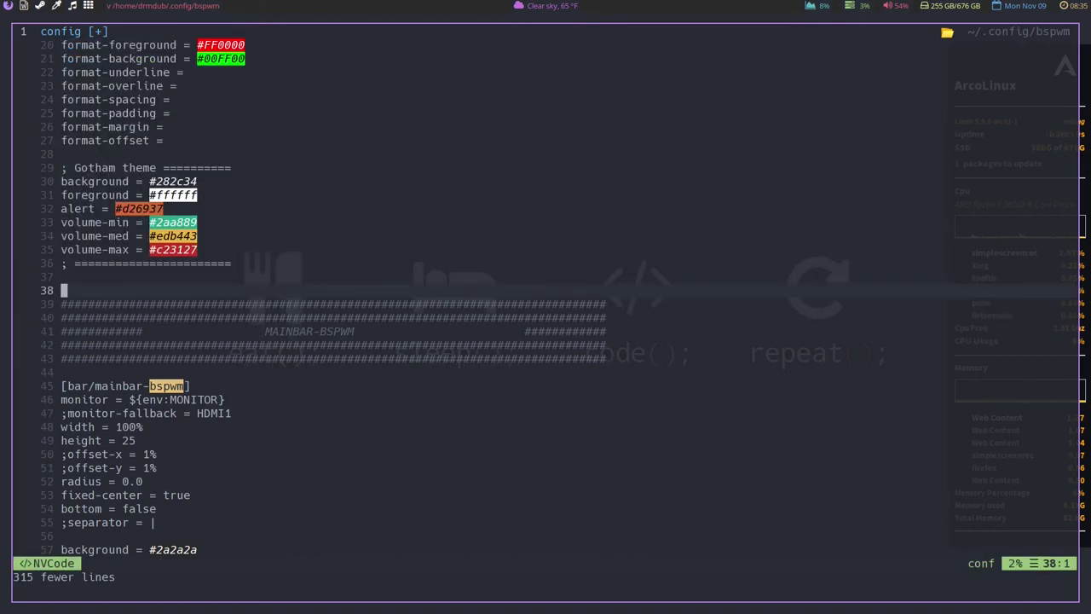
key("j")
key("j")
key("j")
key("j")
key("j")
key("j")
key("j")
key("j")
key("j")
key("j")
key("j")
key("j")
key("j")
key("j")
key("j")
key("j")
key("j")
key("j")
key("j")
key("j")
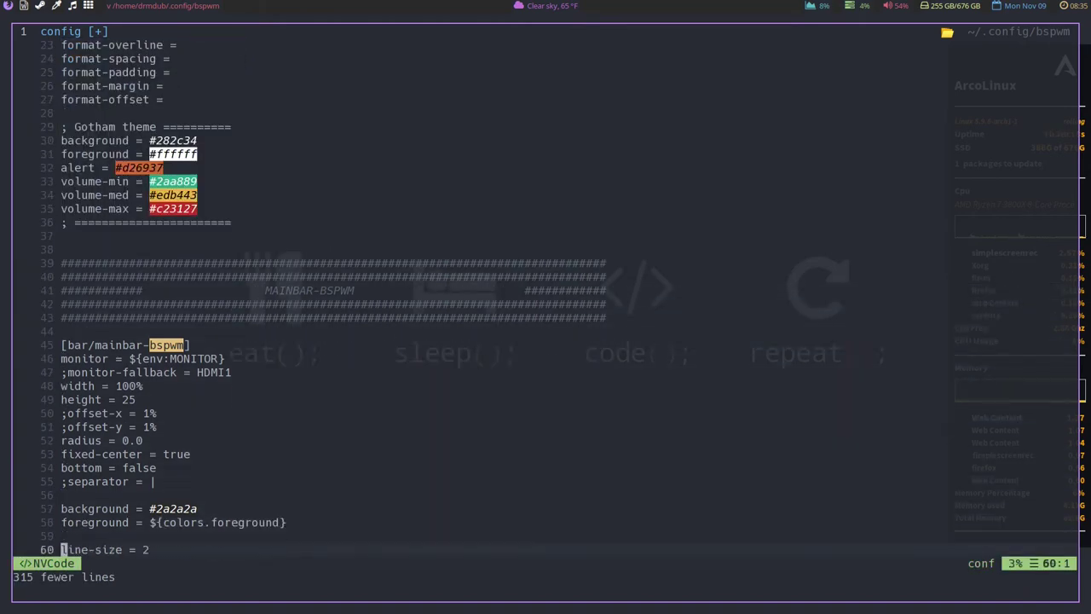
key("j")
key("j")
key("j")
key("j")
key("j")
key("j")
key("j")
key("j")
key("j")
key("j")
key("j")
key("j")
key("j")
key("j")
key("j")
key("j")
key("j")
key("j")
key("j")
key("j")
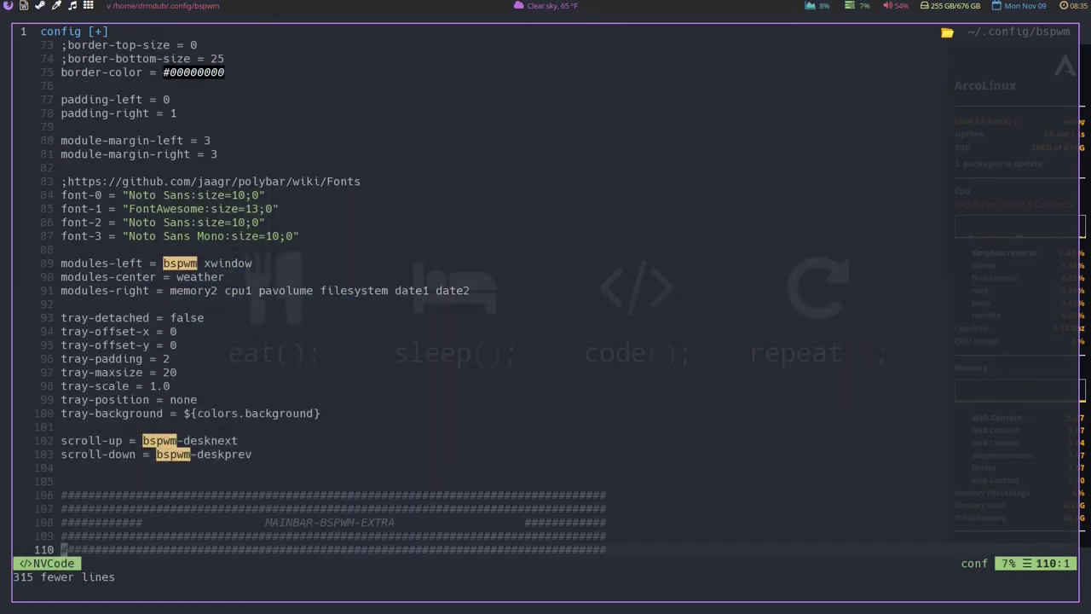
key("j")
key("j")
key("j")
key("j")
key("j")
key("j")
key("j")
key("j")
key("j")
key("j")
key("j")
key("j")
key("j")
key("j")
key("j")
key("j")
key("j")
key("j")
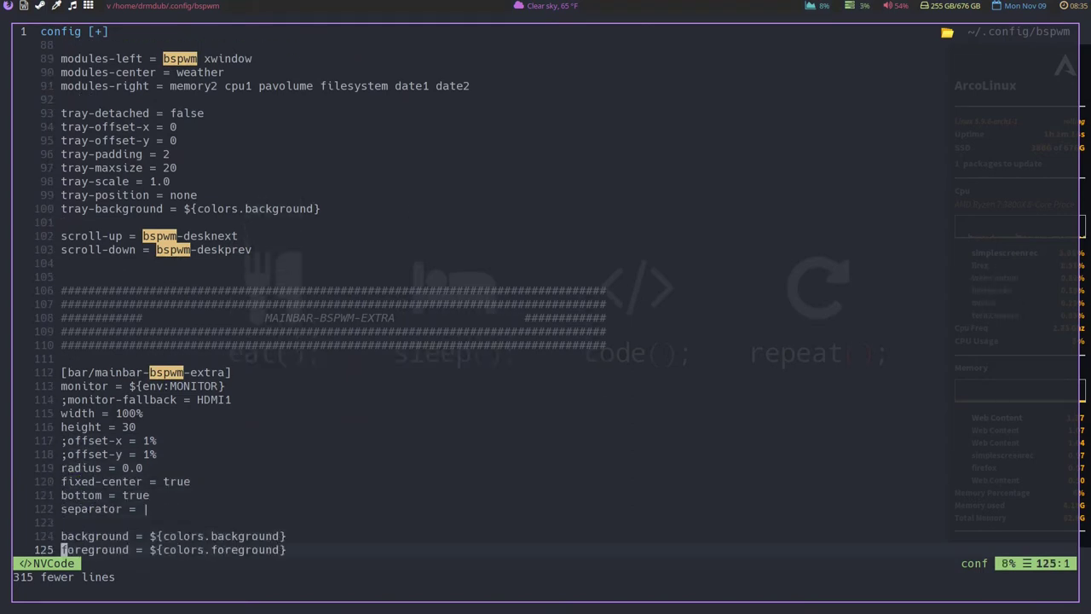
key("j")
key("j")
key("j")
key("j")
key("j")
key("j")
key("j")
key("j")
key("j")
key("j")
key("j")
key("j")
key("j")
key("j")
key("j")
key("j")
key("j")
key("j")
key("j")
key("j")
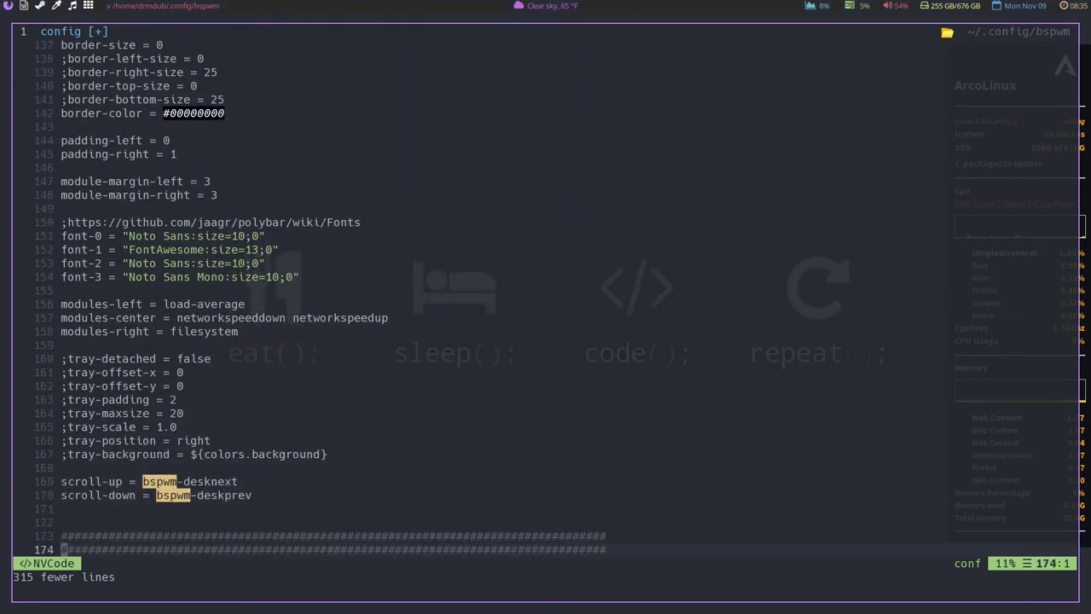
key("k")
key("k")
key("k")
key("k")
key("k")
key("k")
key("k")
key("k")
key("k")
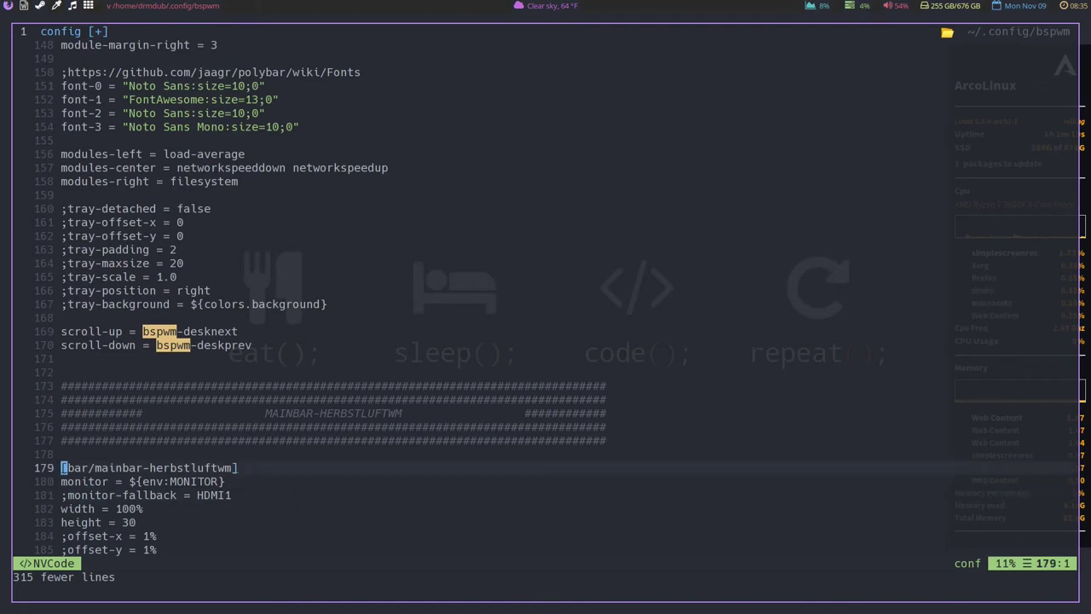
key("k")
key("k")
key("k")
key("k")
Select and delete the 261 lines of herbstluftwm and xmonad bars, stopping above MODULE I3.
key("V")
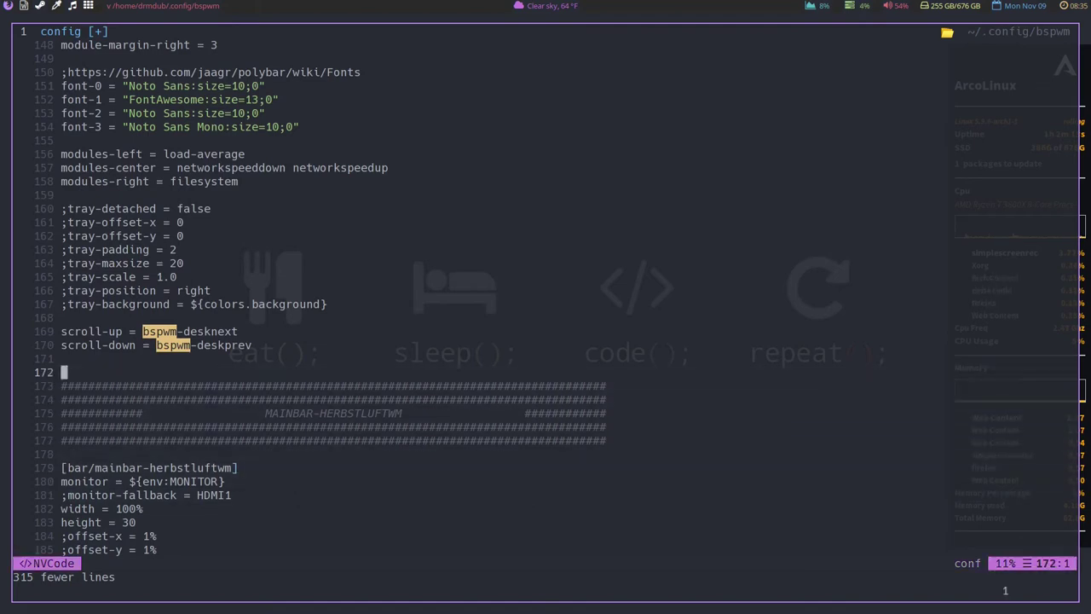
key("j")
key("j")
key("j")
key("j")
key("j")
key("j")
key("j")
key("j")
key("j")
key("j")
key("j")
key("j")
key("j")
key("j")
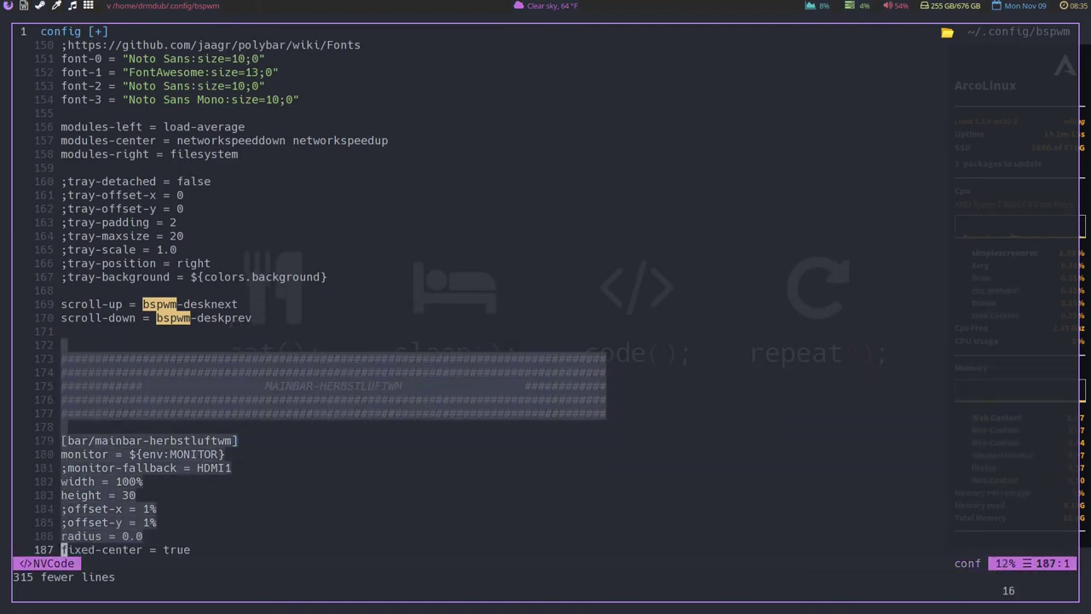
key("j")
key("j")
key("j")
key("j")
key("j")
key("j")
key("j")
key("j")
key("j")
key("j")
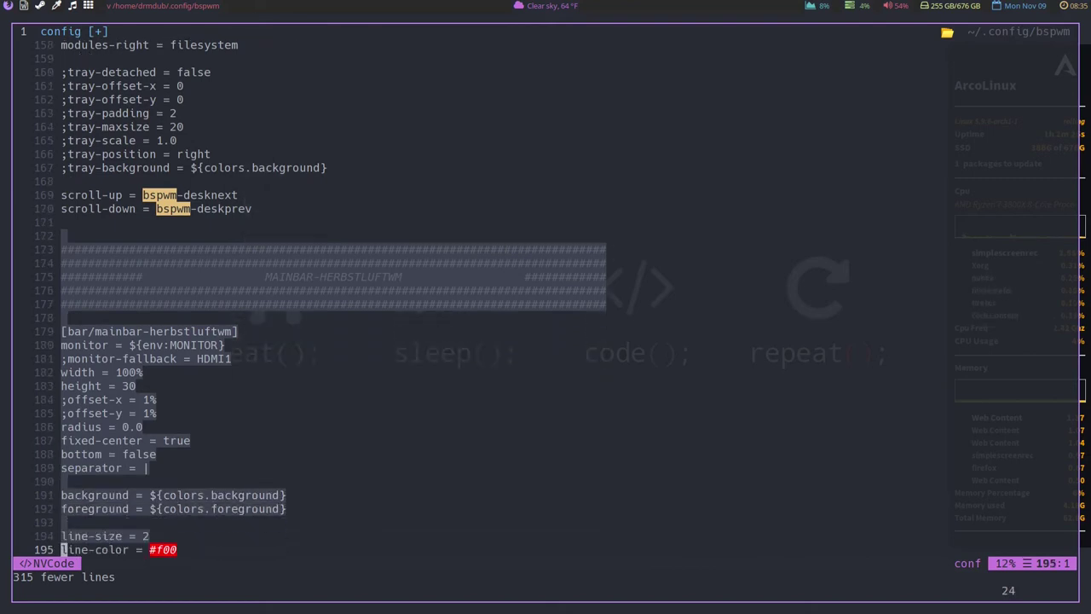
key("j")
key("j")
key("j")
key("j")
key("j")
key("j")
key("j")
key("j")
key("j")
key("j")
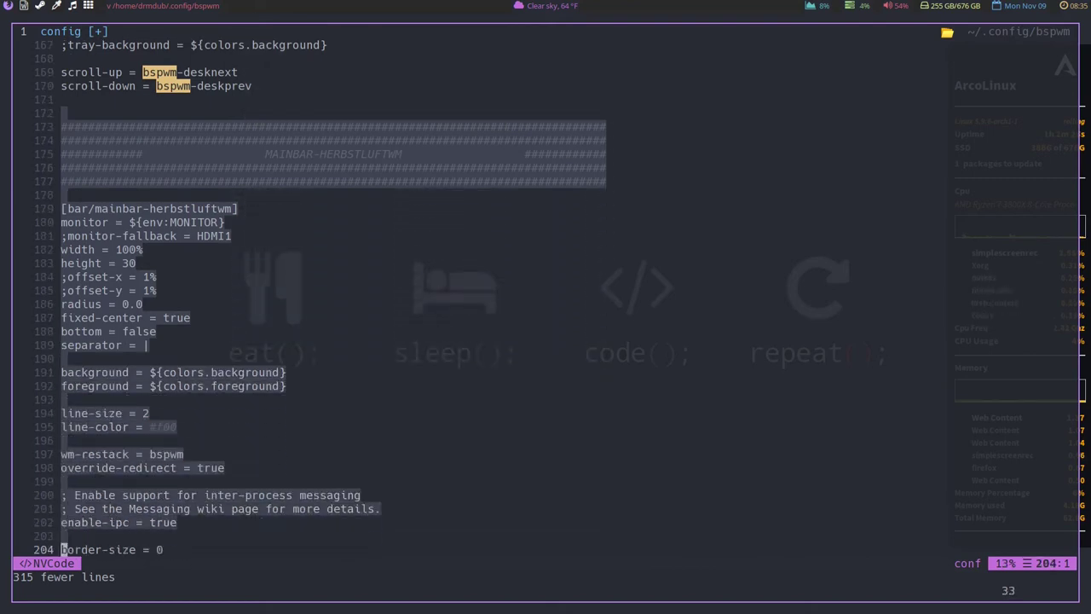
key("j")
key("j")
key("j")
key("j")
key("j")
key("j")
key("j")
key("j")
key("j")
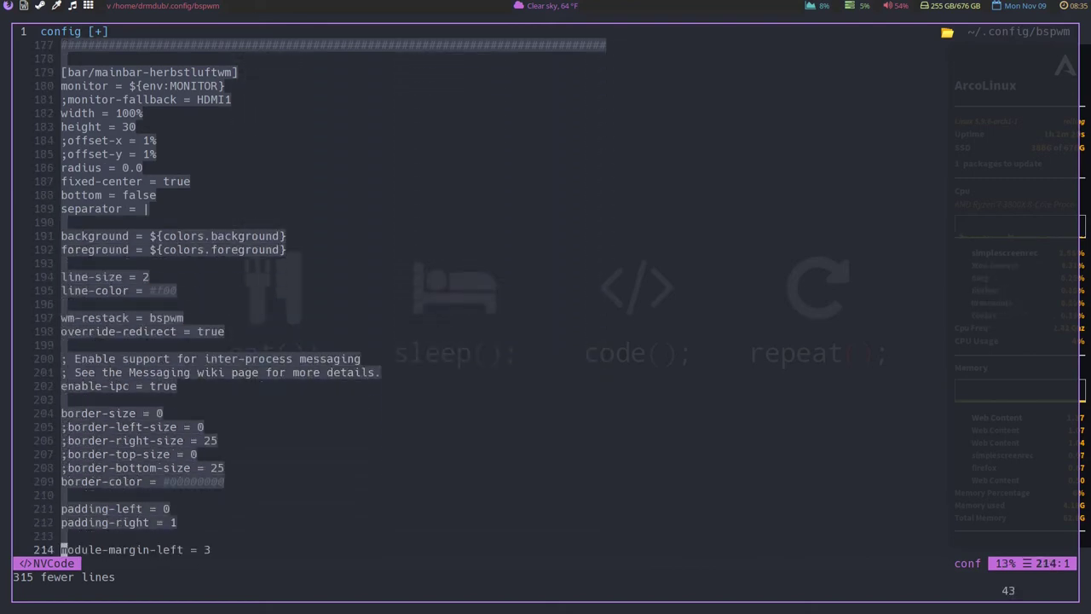
key("j")
key("j")
key("j")
key("j")
key("j")
key("j")
key("j")
key("j")
key("j")
key("j")
key("j")
key("j")
key("j")
key("j")
key("j")
key("j")
key("j")
key("j")
key("j")
key("j")
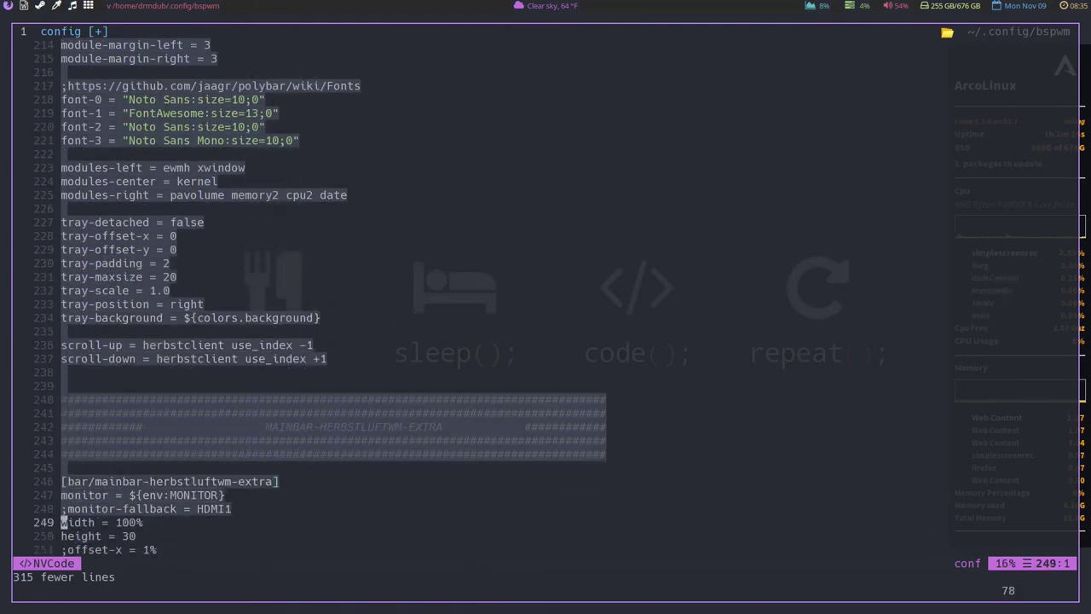
key("j")
key("j")
key("j")
key("j")
key("j")
key("j")
key("j")
key("j")
key("j")
key("j")
key("j")
key("j")
key("j")
key("j")
key("j")
key("j")
key("j")
key("j")
key("j")
key("j")
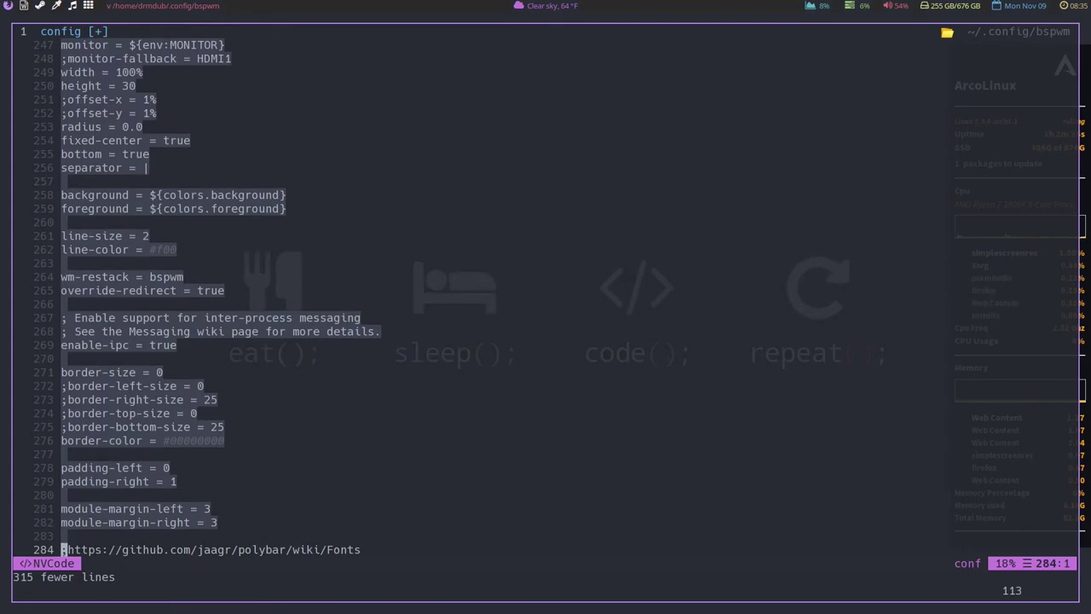
key("j")
key("j")
key("j")
key("j")
key("j")
key("j")
key("j")
key("j")
key("j")
key("j")
key("j")
key("j")
key("j")
key("j")
key("j")
key("j")
key("j")
key("j")
key("j")
key("j")
key("j")
key("j")
key("j")
key("j")
key("j")
key("j")
key("j")
key("j")
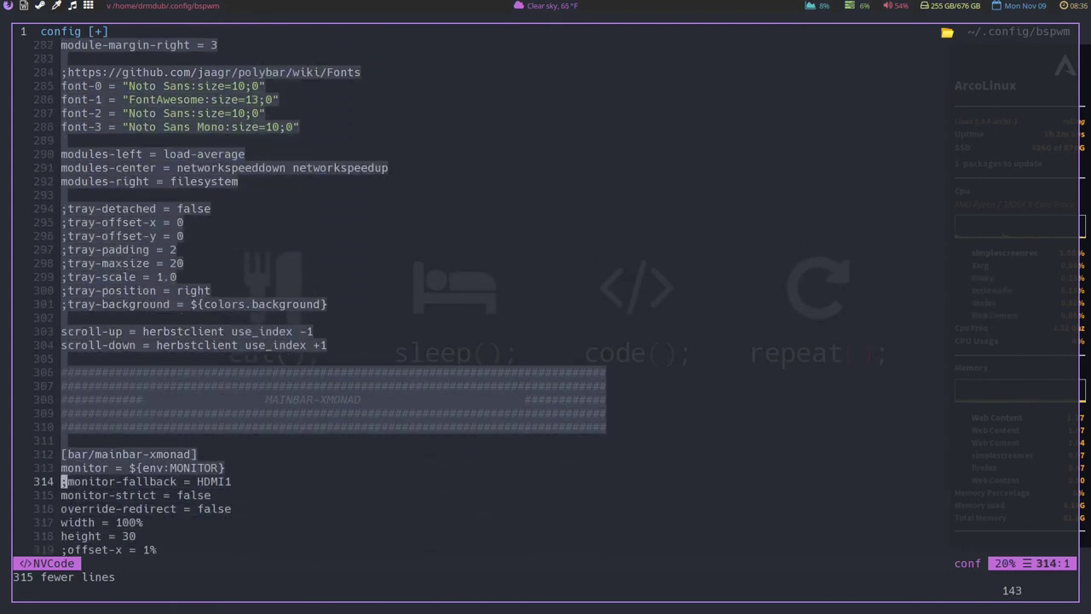
key("j")
key("j")
key("j")
key("j")
key("j")
key("j")
key("j")
key("j")
key("j")
key("j")
key("j")
key("j")
key("j")
key("j")
key("j")
key("j")
key("j")
key("j")
key("j")
key("j")
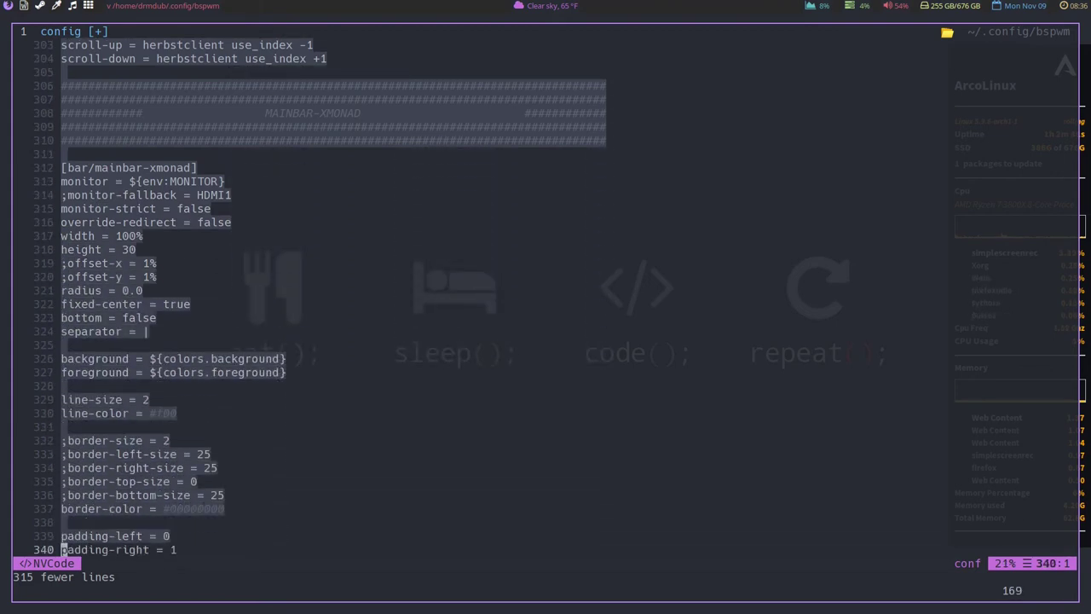
key("j")
key("j")
key("j")
key("j")
key("j")
key("j")
key("j")
key("j")
key("j")
key("j")
key("j")
key("j")
key("j")
key("j")
key("j")
key("j")
key("j")
key("j")
key("j")
key("j")
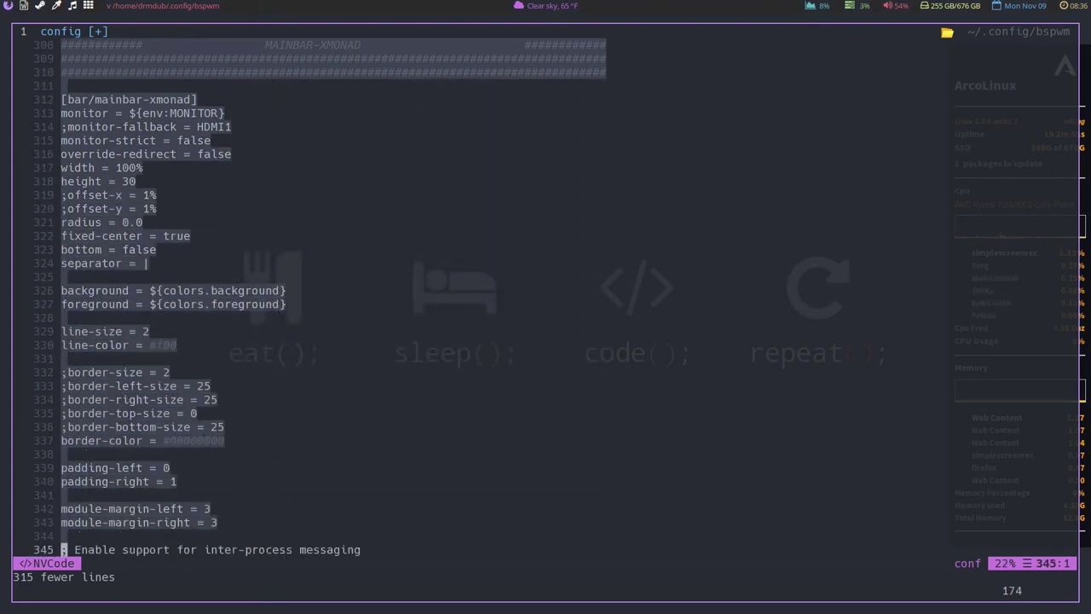
key("j")
key("j")
key("j")
key("j")
key("j")
key("j")
key("j")
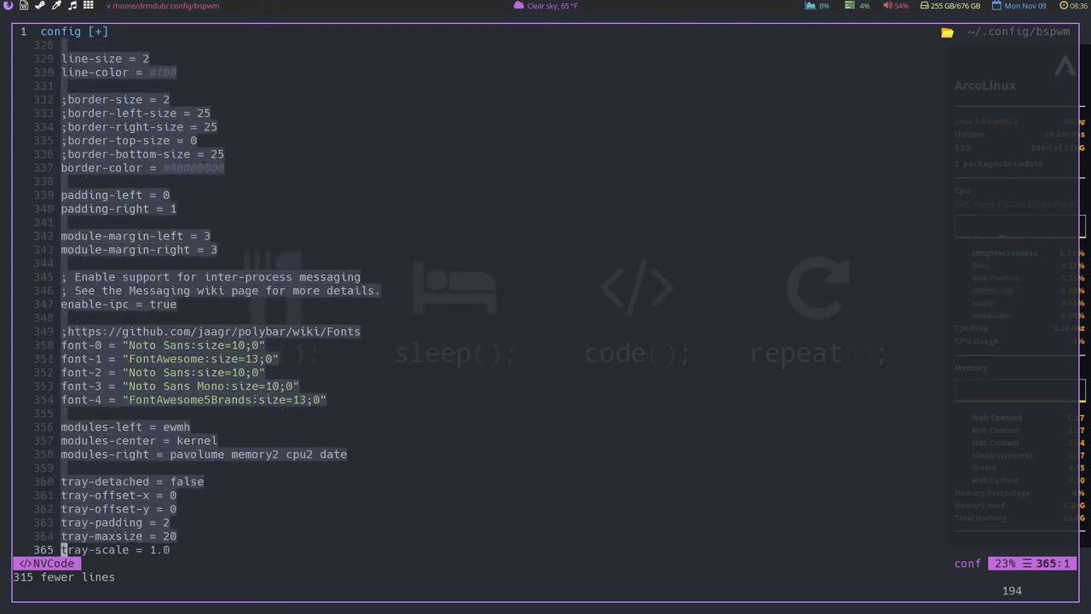
key("j")
key("j")
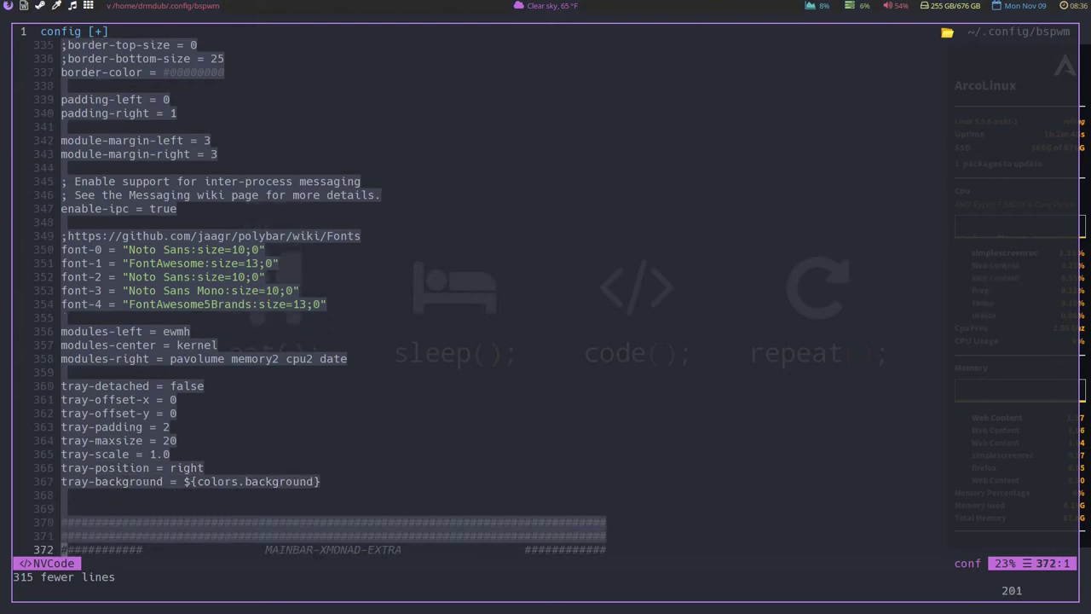
key("j")
key("j")
key("j")
key("j")
key("j")
key("j")
key("j")
key("j")
key("j")
key("j")
key("j")
key("j")
key("j")
key("j")
key("j")
key("j")
key("j")
key("j")
key("j")
key("j")
key("j")
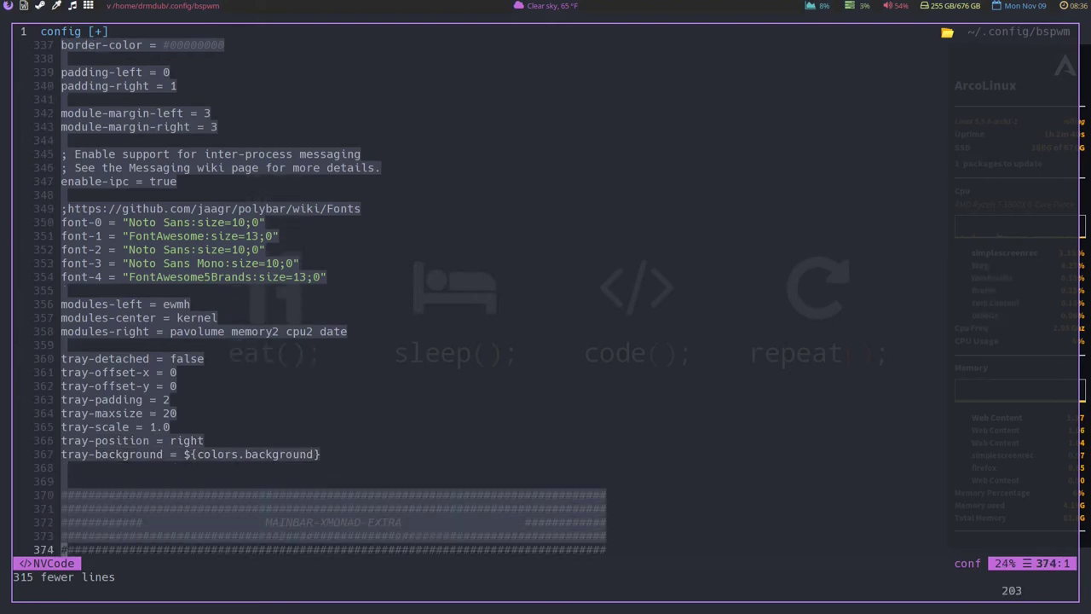
key("j")
key("j")
key("j")
key("j")
key("j")
key("j")
key("j")
key("j")
key("j")
key("j")
key("j")
key("j")
key("j")
key("j")
key("j")
key("j")
key("j")
key("j")
key("j")
key("j")
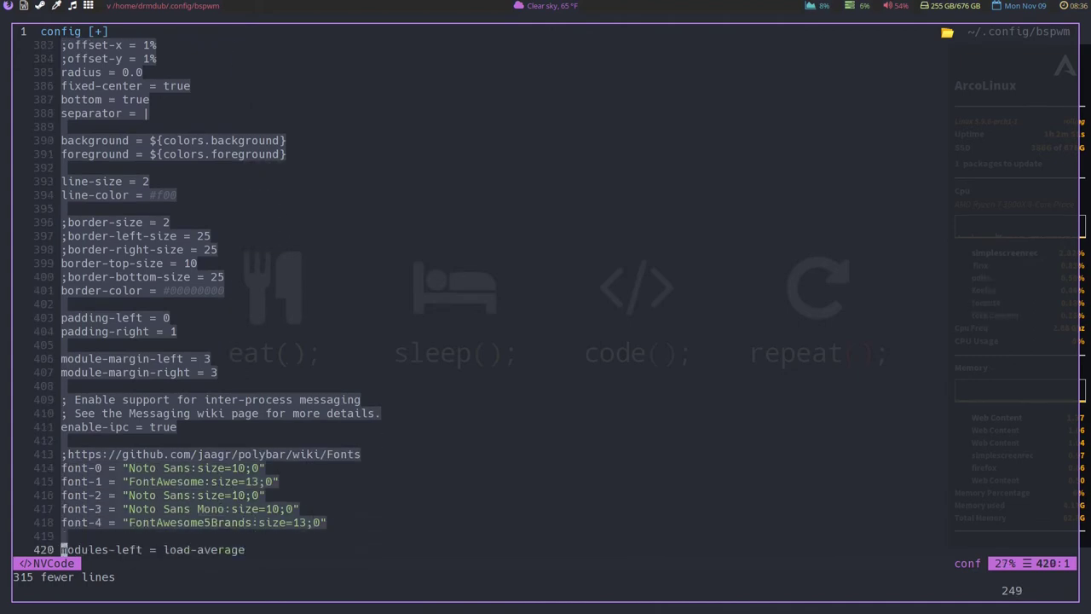
key("k")
key("k")
key("k")
key("k")
key("k")
key("k")
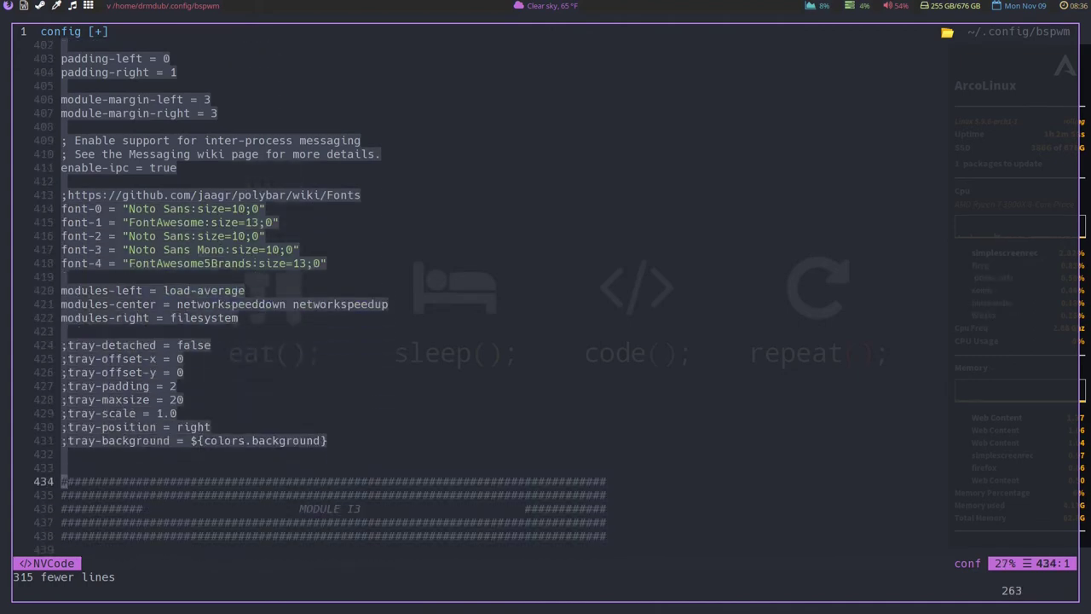
key("d")
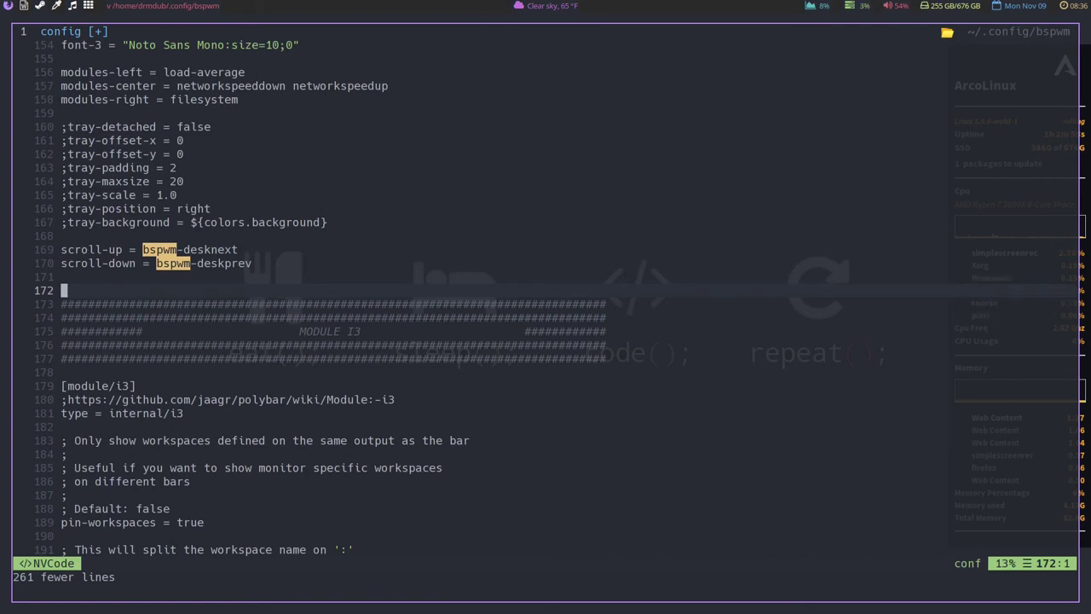
Save the trimmed polybar config with :w and scroll back up to the Gotham colours.
type(":w")
key("Return")
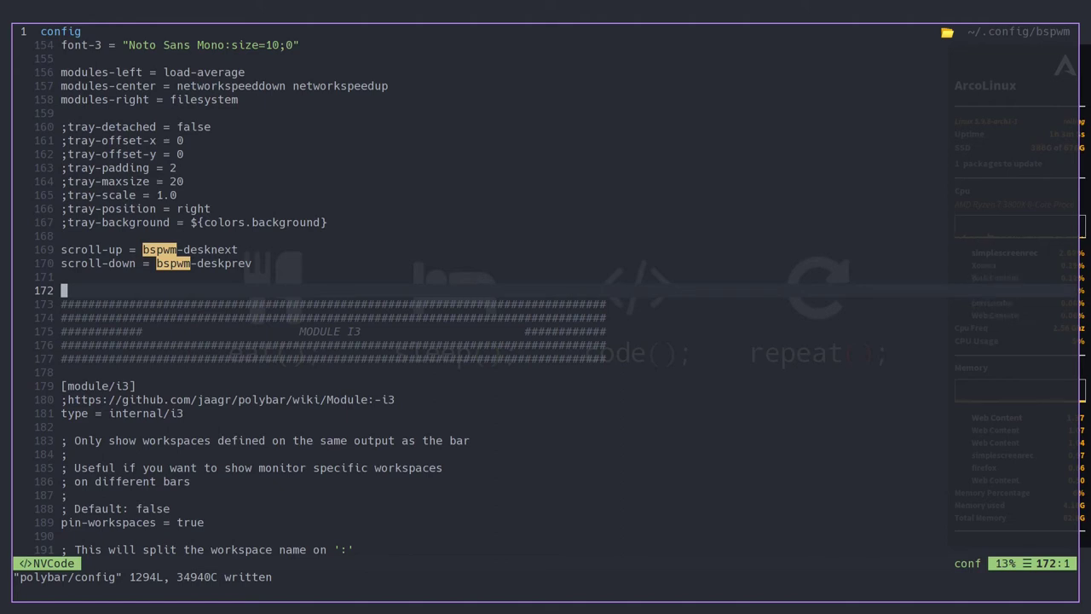
key("k")
key("k")
key("k")
key("k")
key("k")
key("k")
key("k")
key("k")
key("k")
key("k")
key("k")
key("k")
key("k")
key("k")
key("k")
key("k")
key("k")
key("k")
key("k")
key("k")
key("k")
key("k")
key("k")
key("k")
key("k")
key("k")
key("k")
key("k")
key("k")
key("k")
key("k")
key("k")
key("k")
key("k")
key("k")
key("k")
key("k")
key("k")
key("k")
key("k")
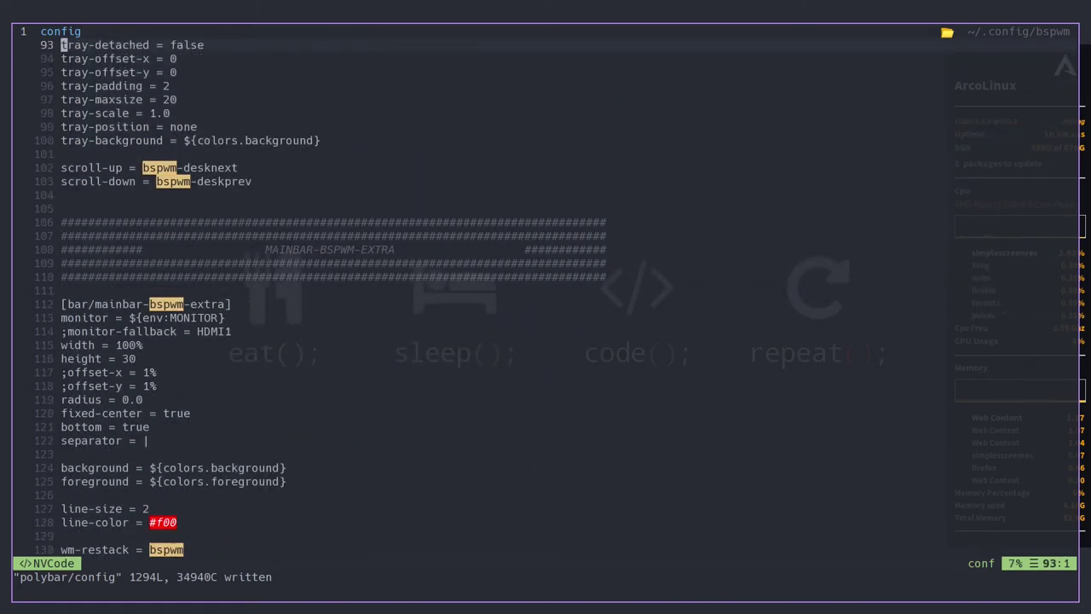
key("k")
key("k")
key("k")
key("k")
key("k")
key("k")
key("k")
key("k")
key("k")
key("k")
key("k")
key("k")
key("k")
key("k")
key("k")
key("k")
key("k")
key("k")
key("k")
key("k")
key("k")
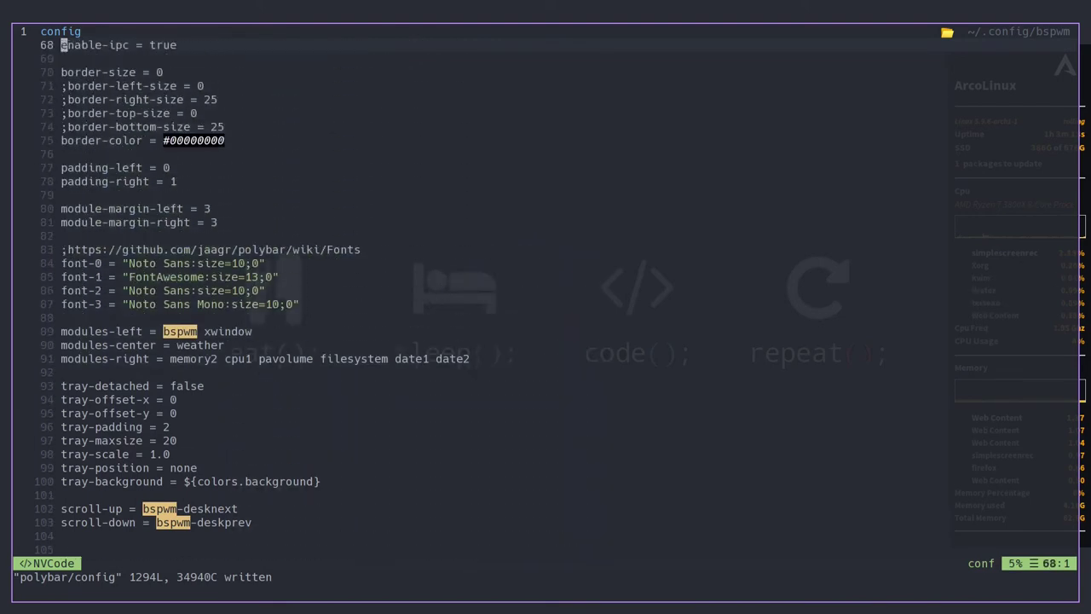
key("k")
key("k")
key("k")
key("k")
key("k")
key("k")
key("k")
key("k")
key("k")
key("k")
key("k")
key("k")
key("k")
key("k")
key("k")
key("k")
key("k")
key("k")
key("k")
key("k")
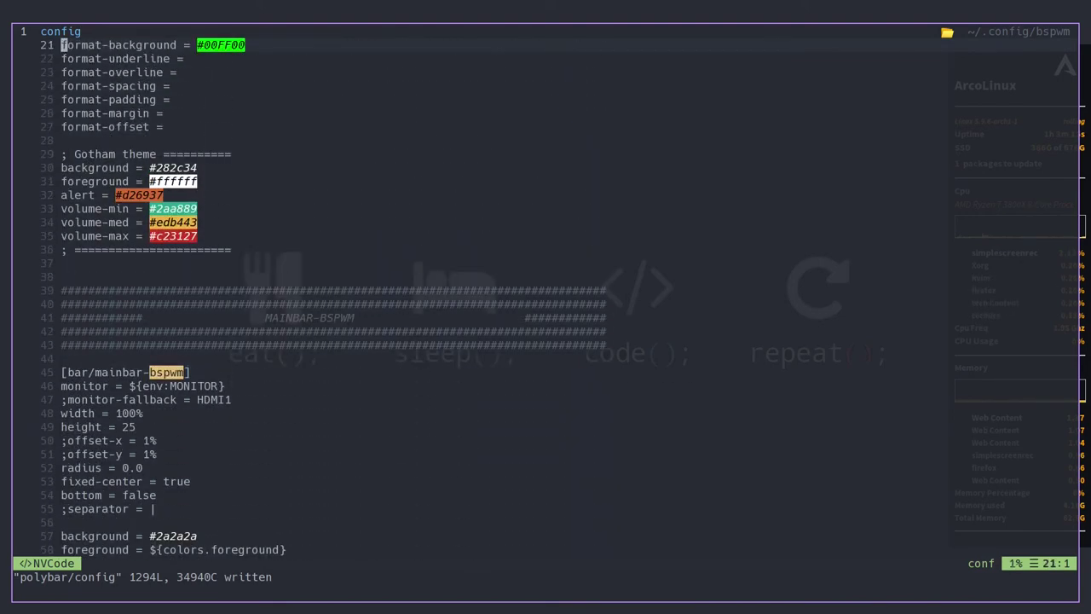
key("k")
key("k")
key("k")
key("k")
key("k")
key("k")
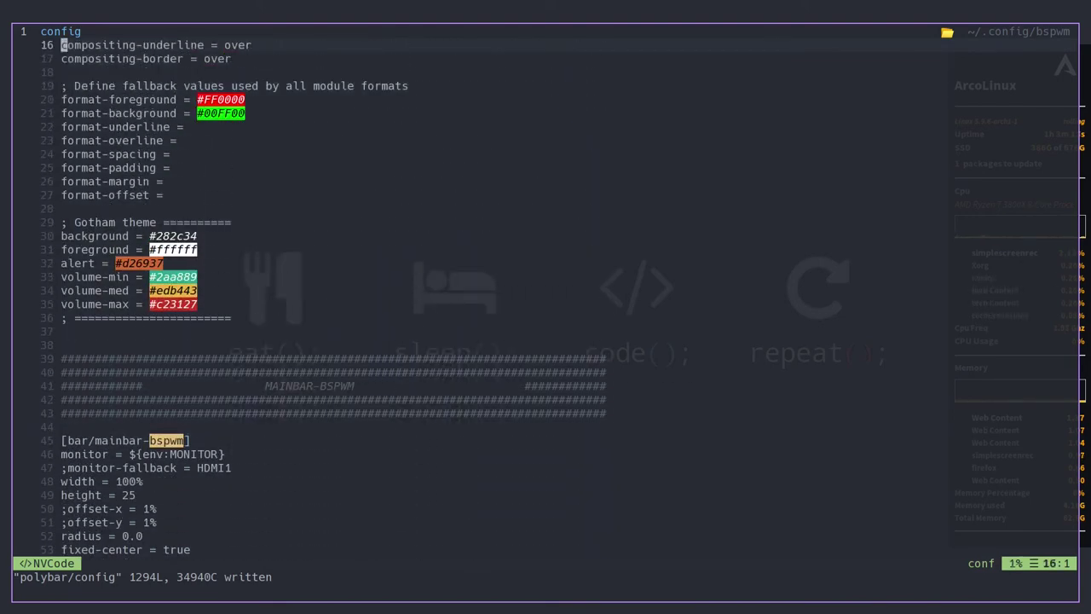
Undo all edits to restore the bars, colour themes and header, then save 1903 lines.
key("u")
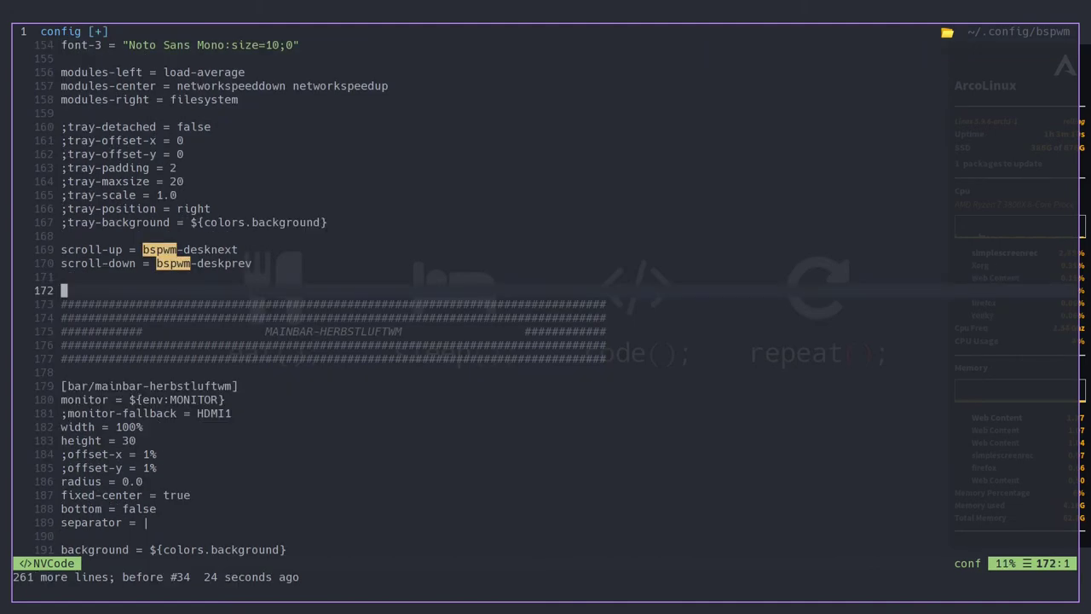
key("u")
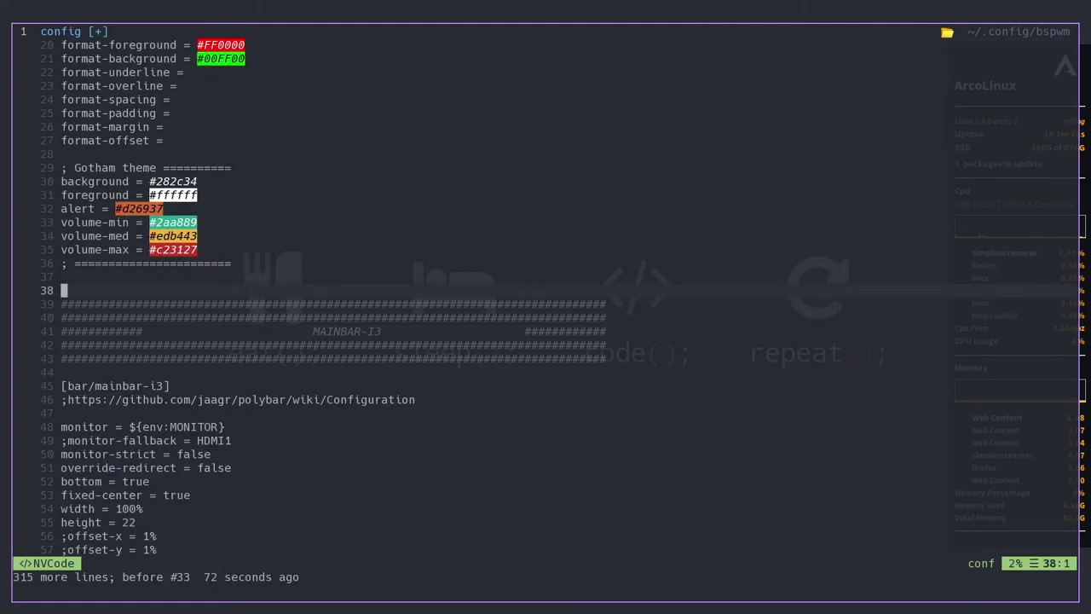
key("u")
key("u")
key("u")
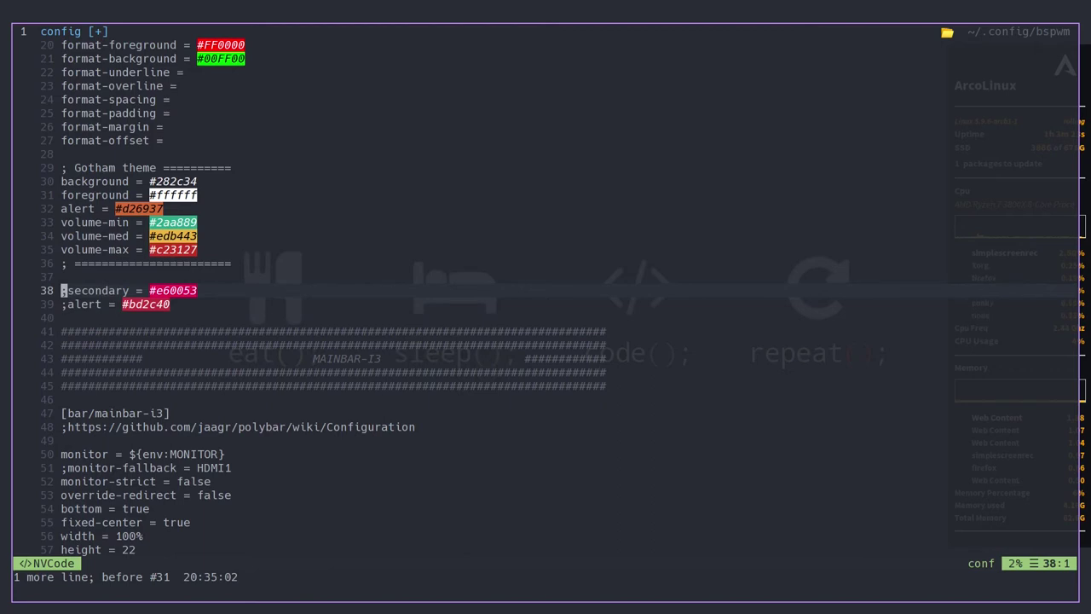
key("u")
key("u")
key("u")
key("u")
key("u")
key("u")
key("u")
key("u")
key("u")
key("u")
key("u")
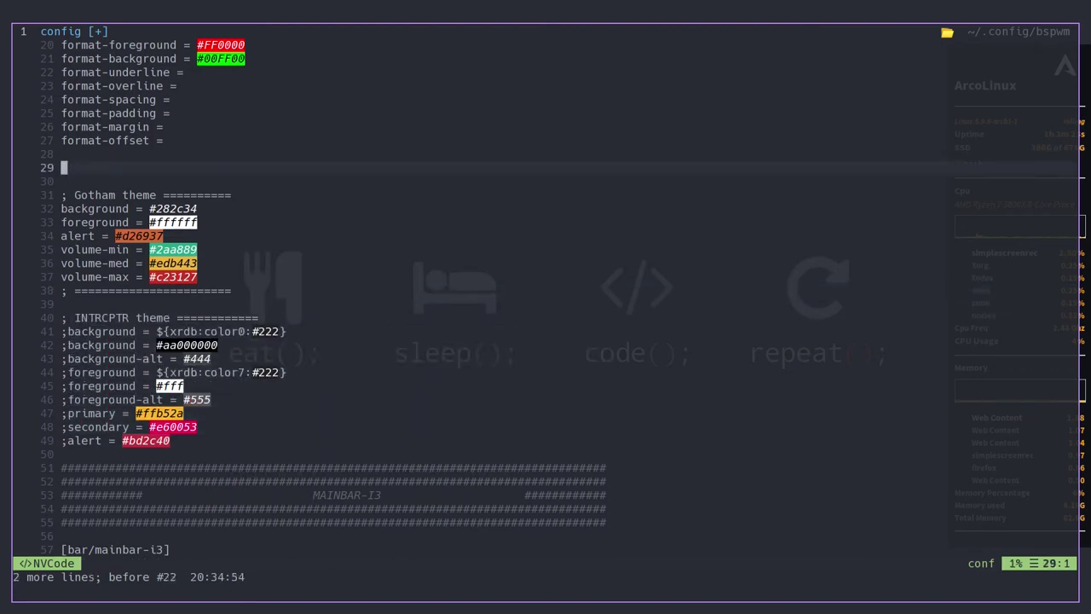
key("u")
key("u")
key("u")
key("u")
key("u")
key("u")
key("u")
key("u")
key("u")
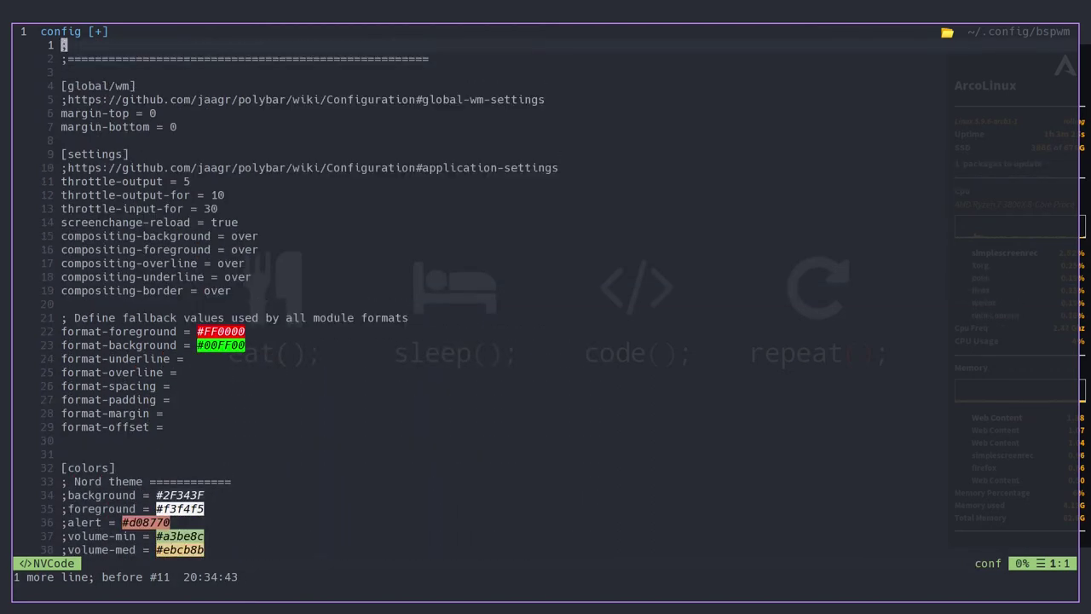
key("u")
key("u")
key("u")
key("u")
key("u")
key("u")
key("u")
key("u")
key("u")
key("u")
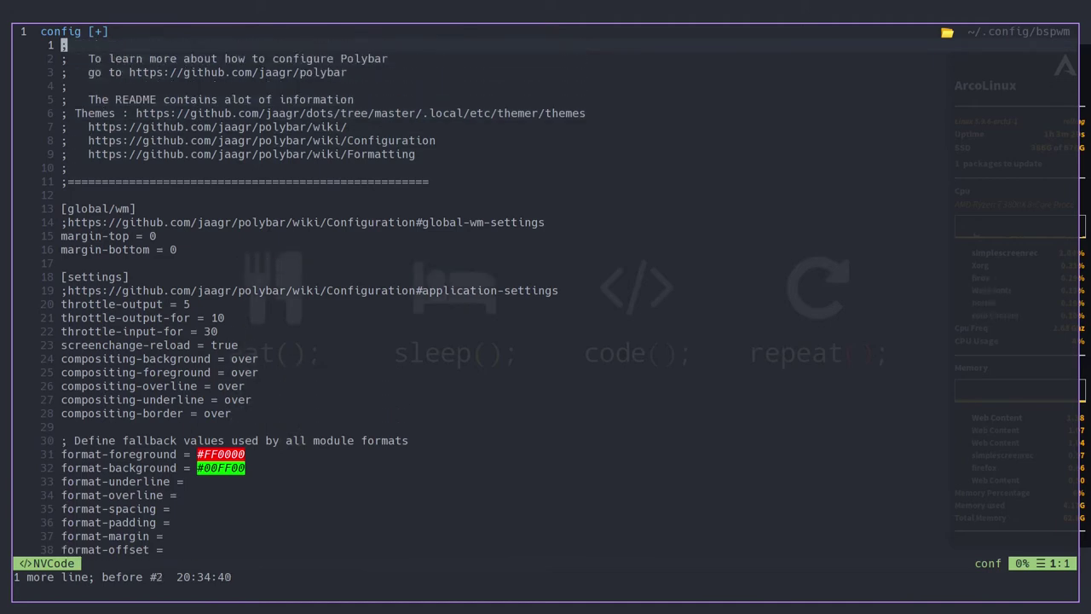
type(":w")
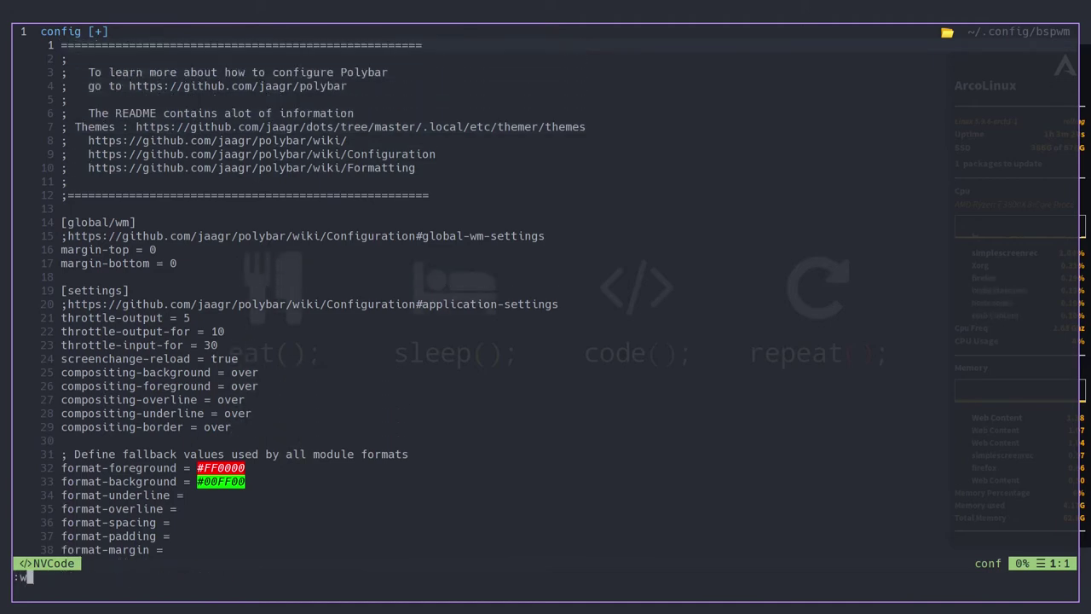
key("Return")
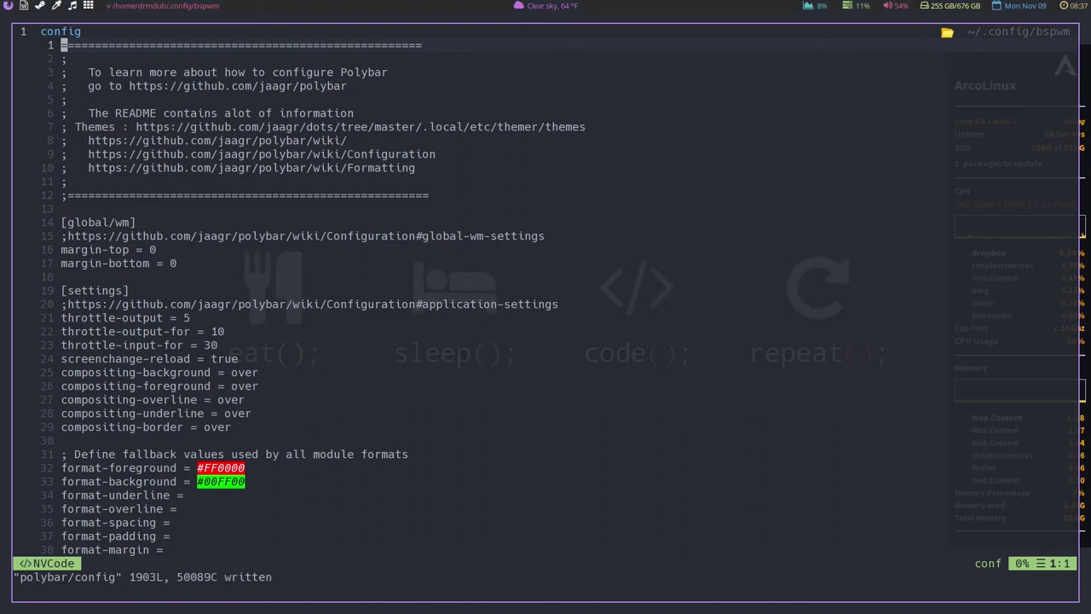
Delete the 12-line Polybar header comment, undoing the accidental removal of [global/wm].
key("1")
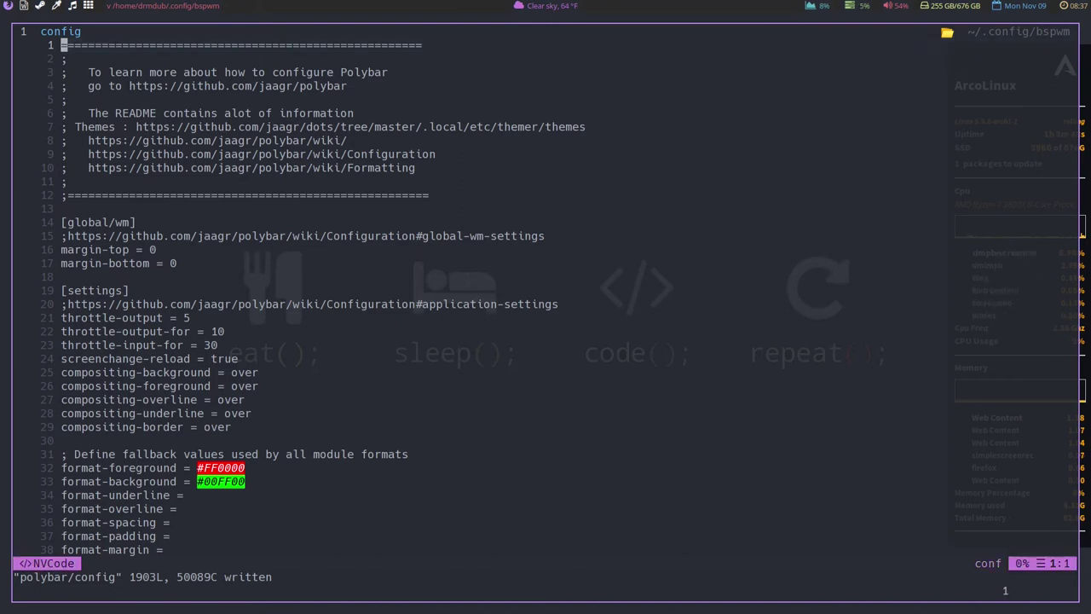
key("j")
key("j")
key("j")
key("j")
key("j")
key("j")
key("j")
key("j")
key("j")
key("j")
key("j")
key("j")
key("j")
key("j")
key("j")
key("j")
key("j")
key("k")
key("k")
key("k")
key("k")
key("k")
key("k")
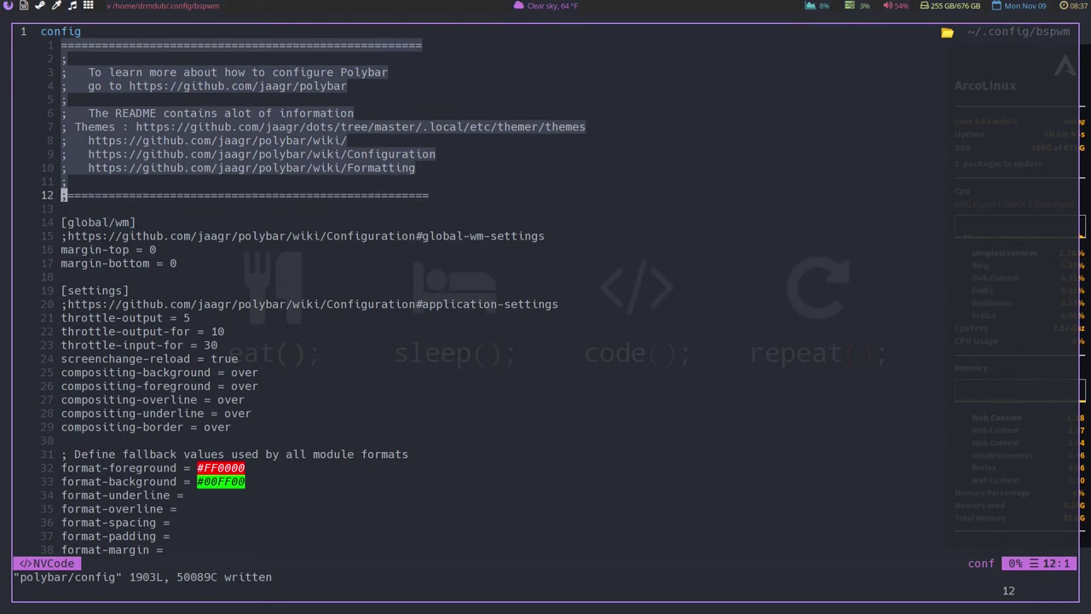
key("dollar")
key("d")
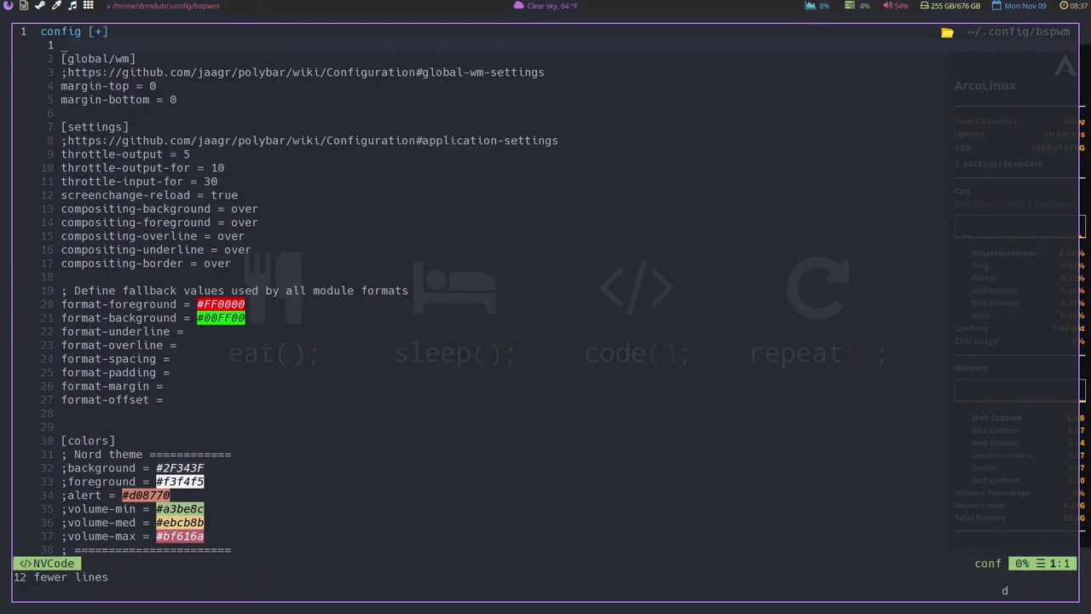
key("j")
key("u")
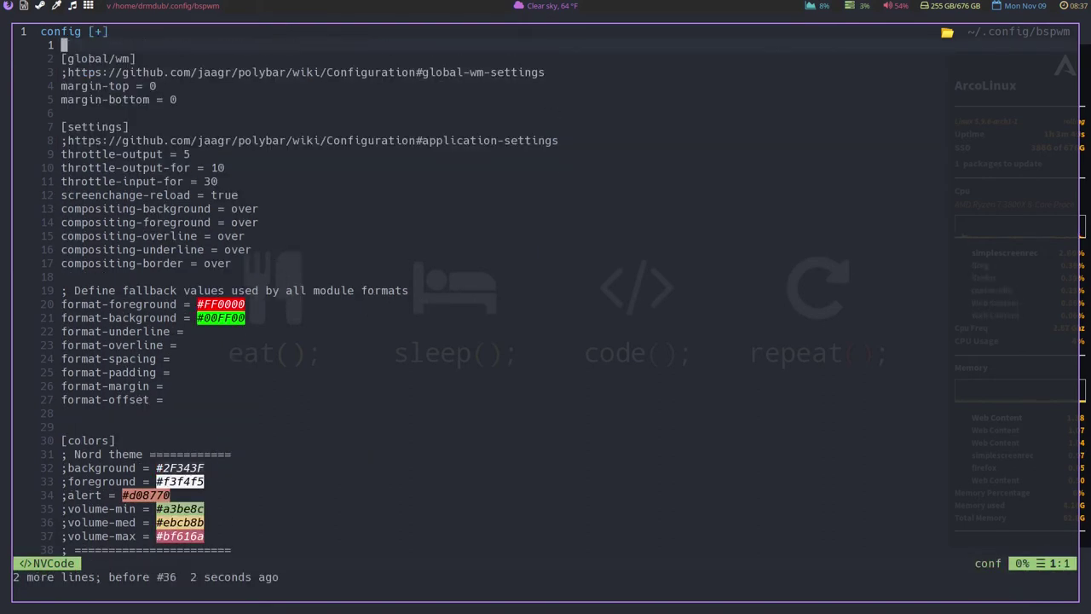
key("j")
key("j")
key("j")
key("j")
key("j")
key("j")
key("j")
key("j")
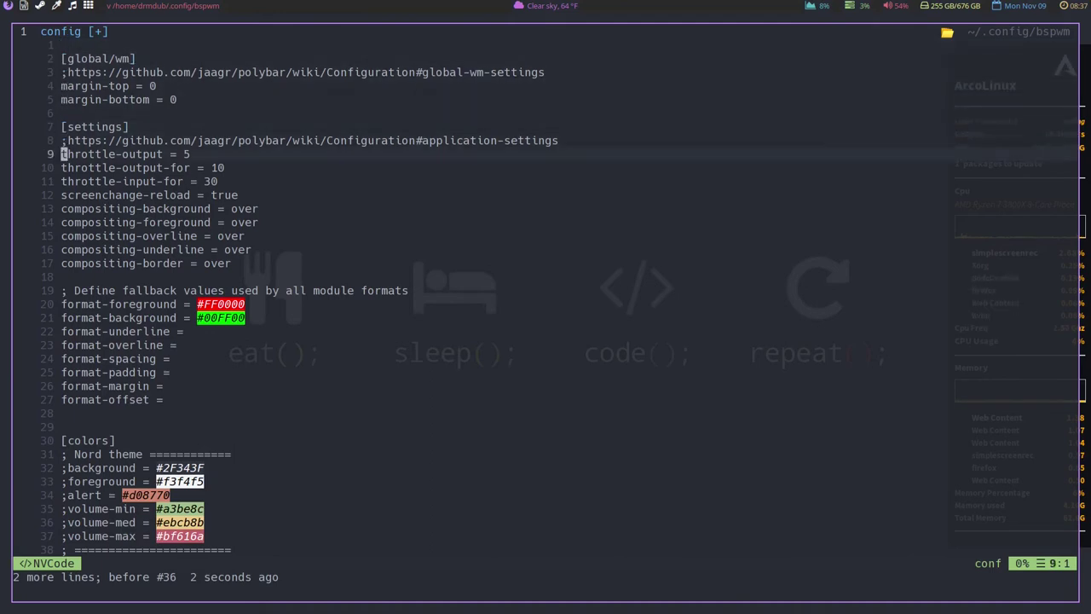
Save the header-trimmed polybar config as 1891 lines.
key("j")
key("j")
key("j")
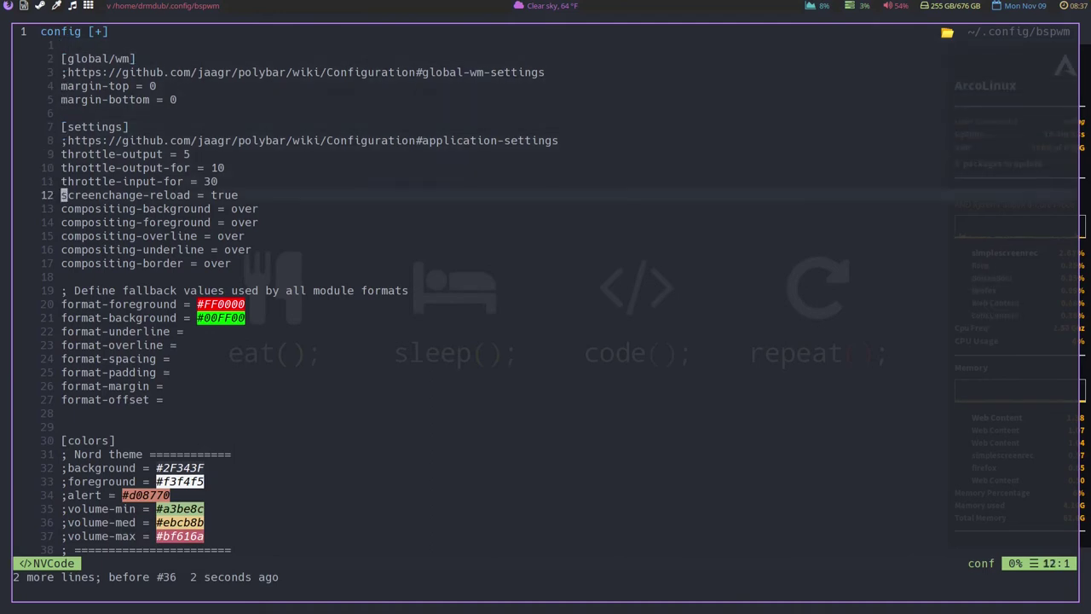
key("j")
key("j")
key("j")
key("j")
key("j")
key("j")
key("j")
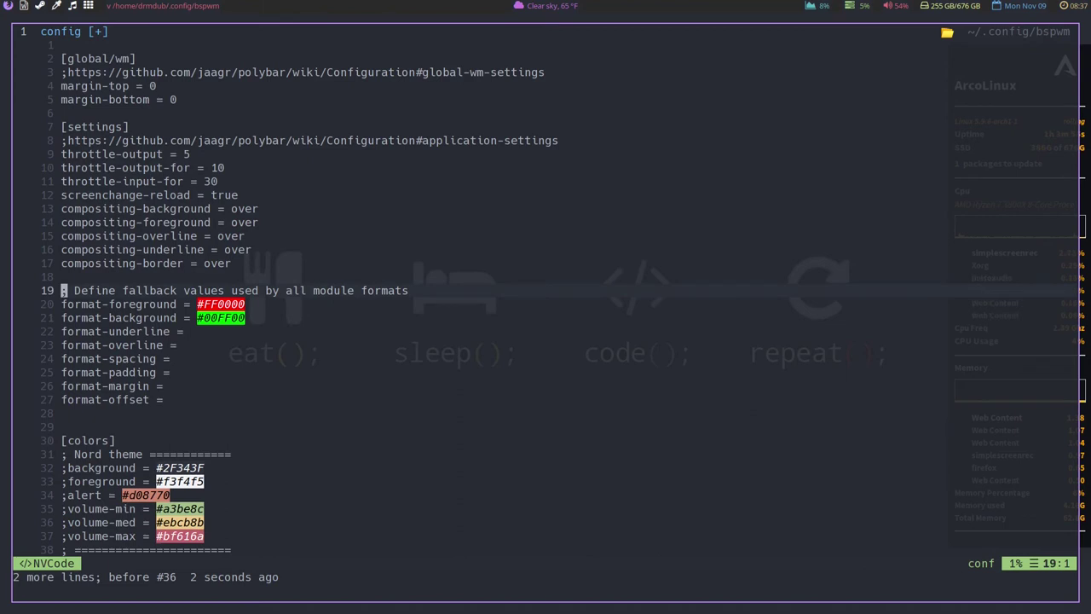
type(":w")
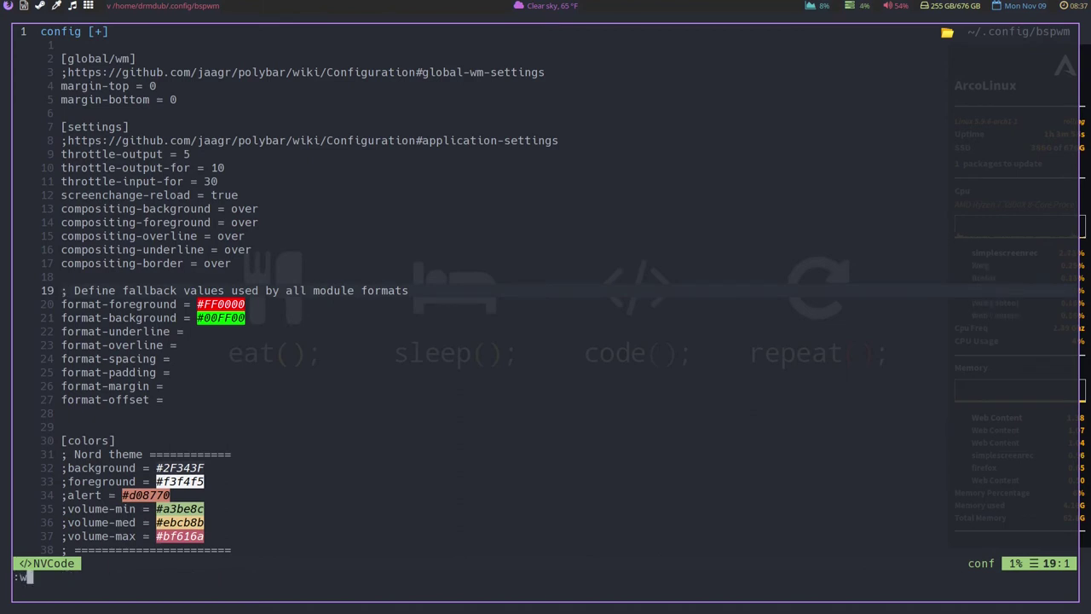
key("Return")
Move to the Nord theme comment line just below the [colors] heading.
key("j")
key("j")
key("j")
key("j")
key("j")
key("j")
key("j")
key("j")
key("j")
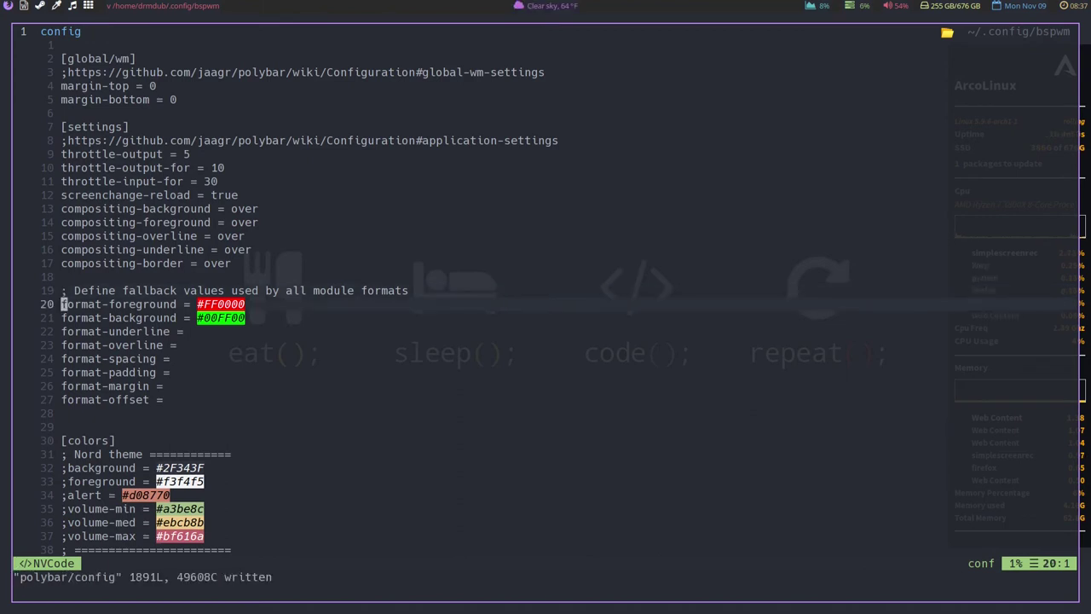
key("j")
key("j")
key("k")
key("j")
key("j")
key("j")
key("k")
key("j")
key("j")
key("j")
key("j")
key("j")
key("j")
key("j")
key("j")
key("j")
key("j")
key("j")
key("j")
key("j")
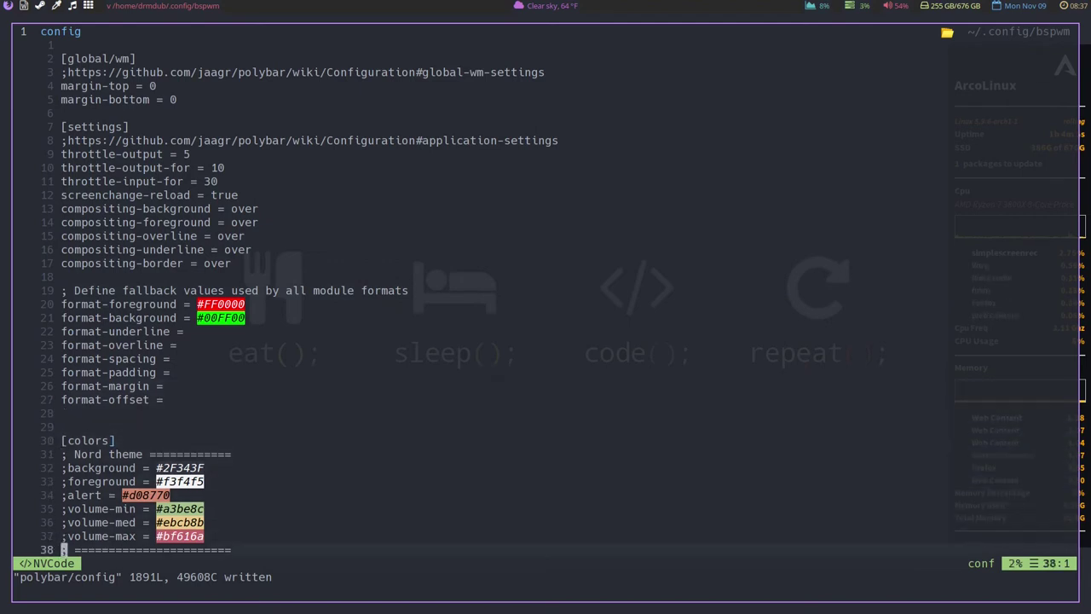
key("k")
key("k")
key("k")
key("k")
key("k")
key("k")
key("k")
key("k")
key("k")
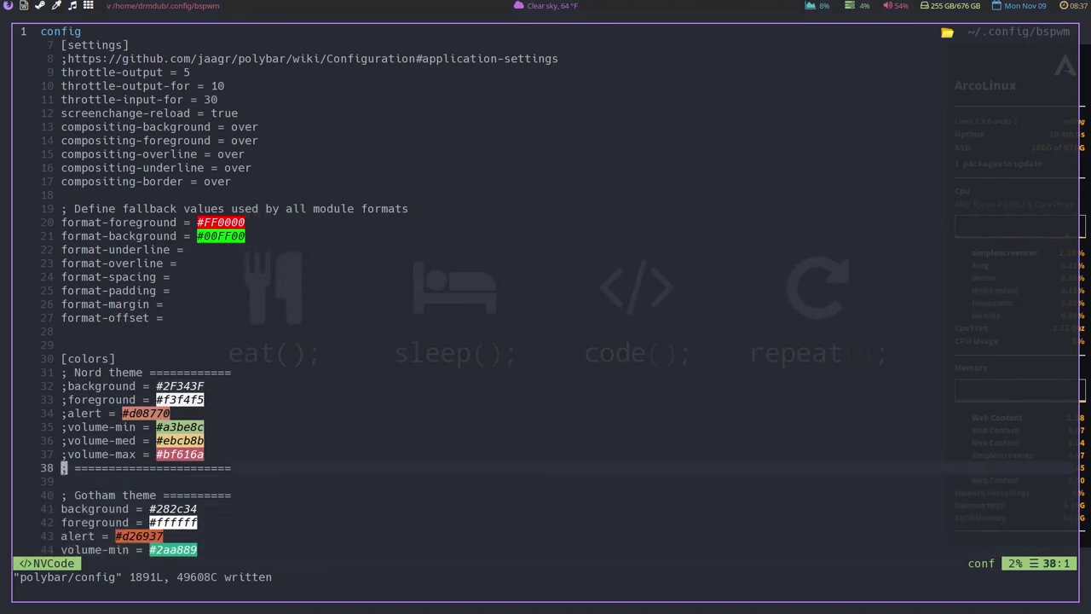
key("k")
key("k")
key("k")
key("k")
key("k")
key("j")
key("k")
key("j")
key("k")
key("j")
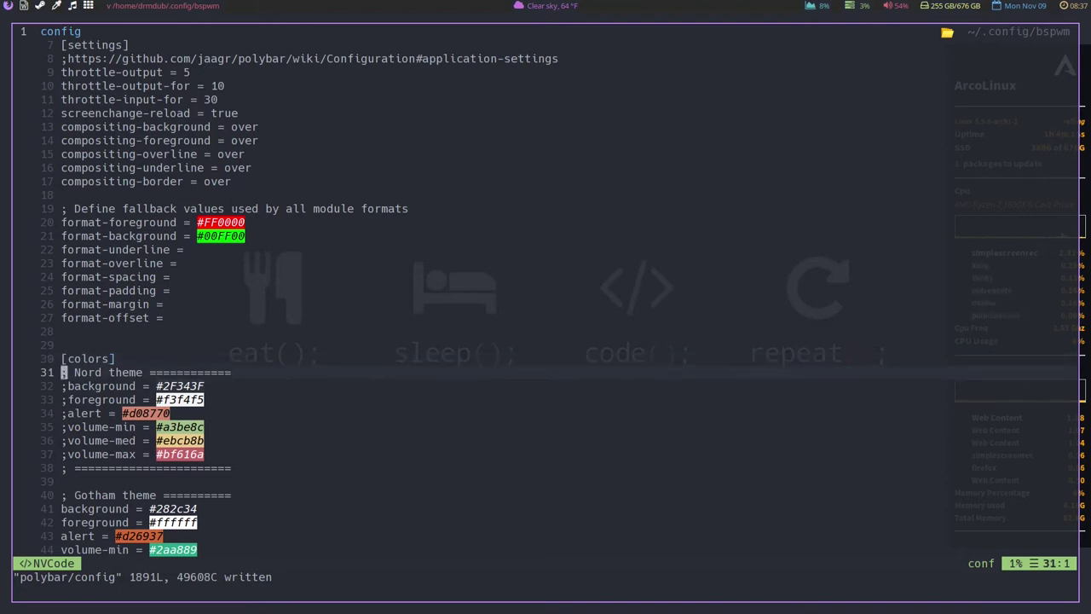
Delete the commented Nord theme lines and the INTRCPTR colour block under [colors].
key("d")
key("d")
key("d")
key("d")
key("d")
key("d")
key("d")
key("d")
key("d")
key("d")
key("d")
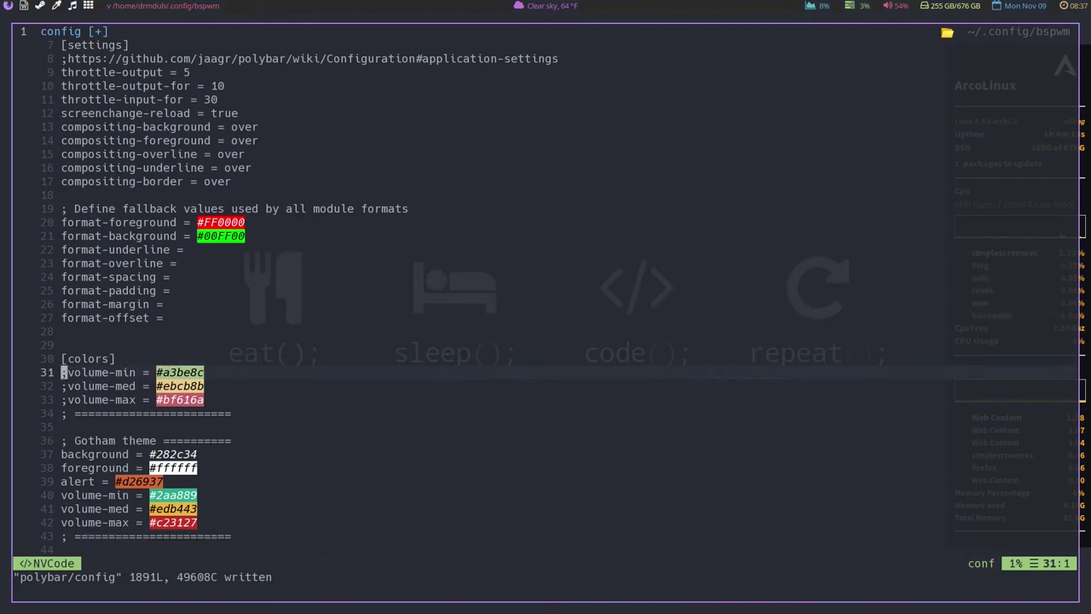
key("d")
key("d")
key("d")
key("d")
key("d")
key("j")
key("j")
key("j")
key("j")
key("j")
key("j")
key("j")
key("j")
key("j")
key("j")
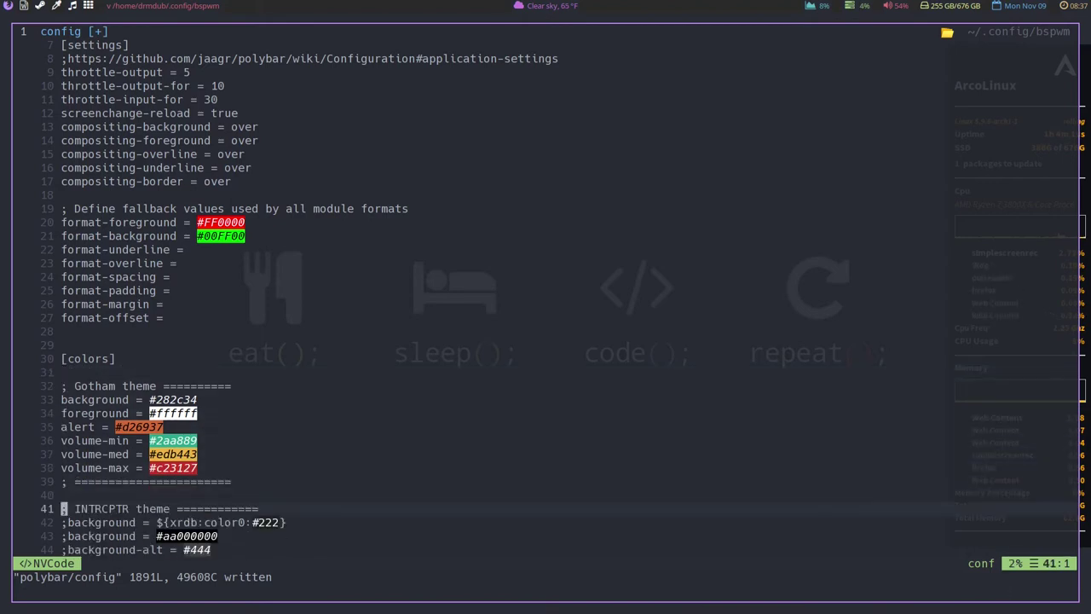
key("v")
key("j")
key("j")
key("j")
key("j")
key("j")
key("j")
key("j")
key("j")
key("j")
key("j")
key("j")
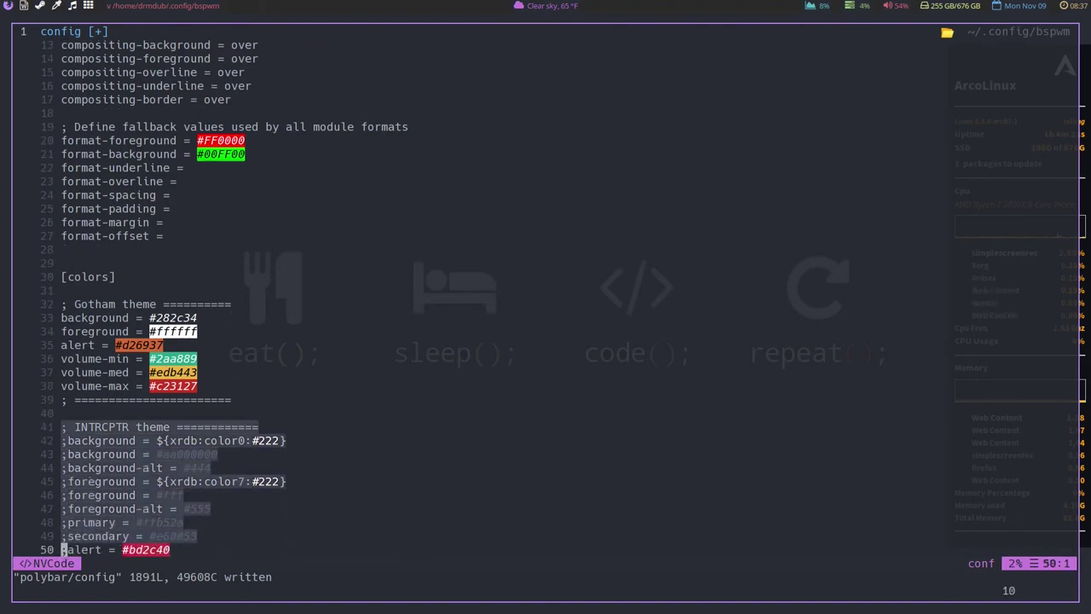
key("k")
key("k")
key("dollar")
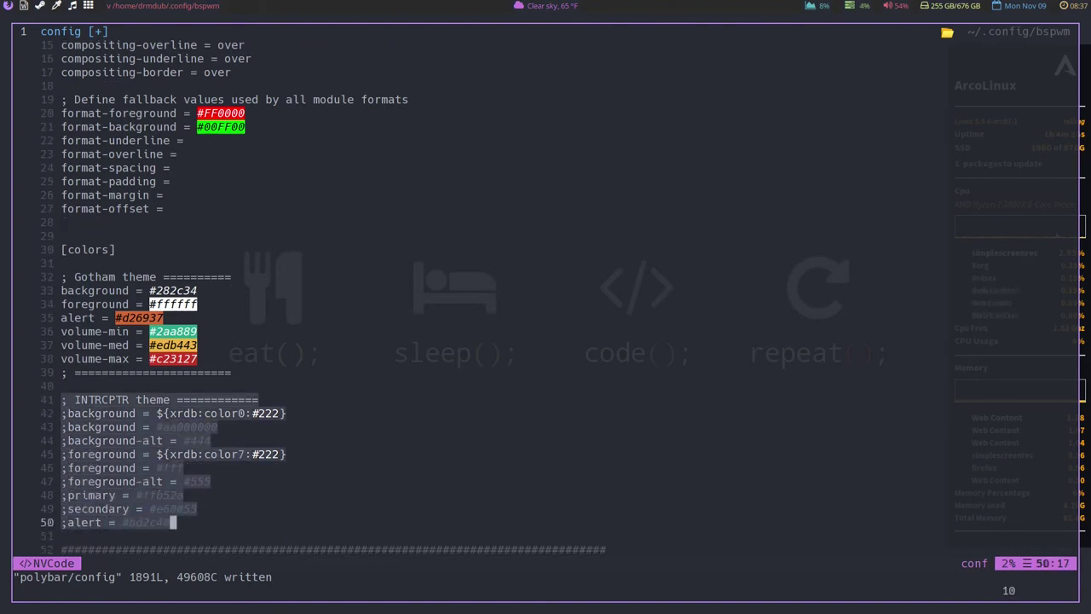
key("d")
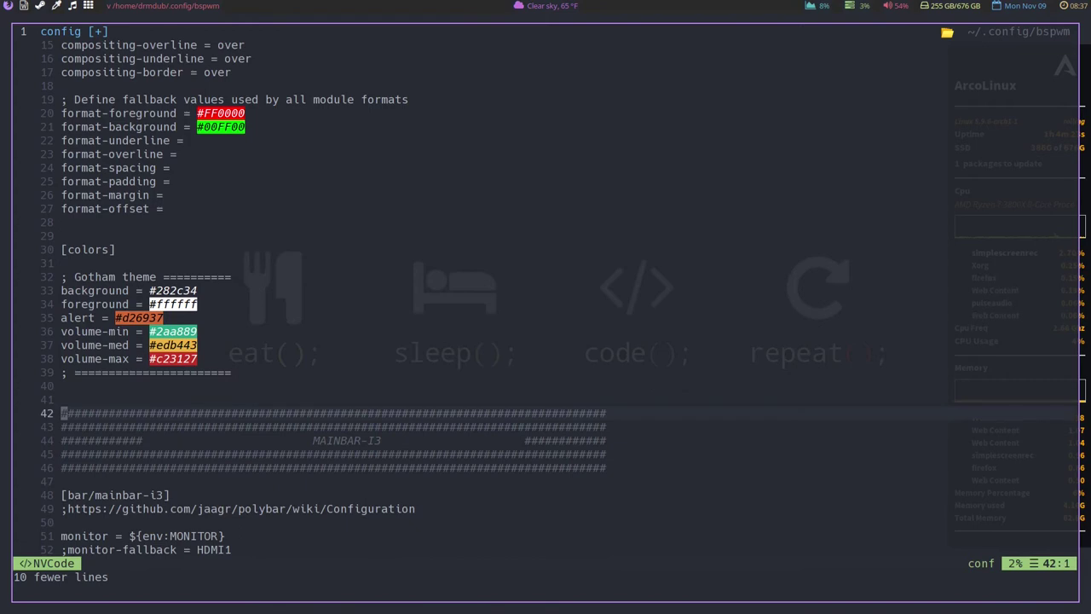
Delete lines 41–233 holding MAINBAR-I3 and i3-extra, then save the 1680-line config.
key("shift+v")
key("j")
key("j")
key("j")
key("j")
key("j")
key("j")
key("j")
key("j")
key("j")
key("j")
key("j")
key("j")
key("j")
key("j")
key("j")
key("j")
key("j")
key("j")
key("j")
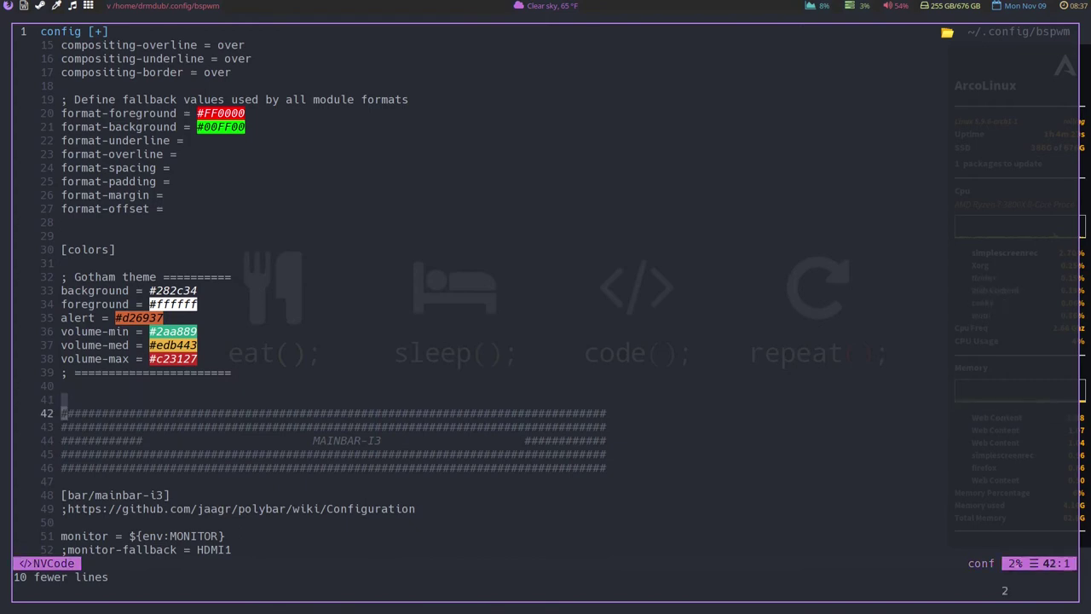
key("j")
key("j")
key("j")
key("j")
key("j")
key("j")
key("j")
key("j")
key("j")
key("j")
key("j")
key("j")
key("j")
key("j")
key("j")
key("j")
key("j")
key("j")
key("j")
key("j")
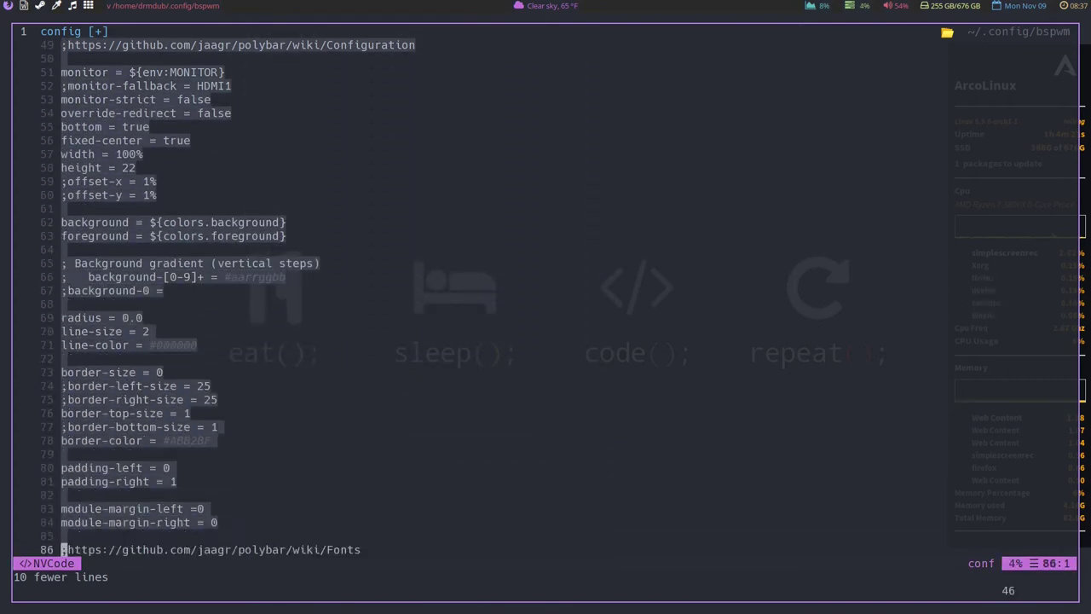
key("j")
key("j")
key("j")
key("j")
key("j")
key("j")
key("j")
key("j")
key("j")
key("j")
key("j")
key("j")
key("j")
key("j")
key("j")
key("j")
key("j")
key("j")
key("j")
key("j")
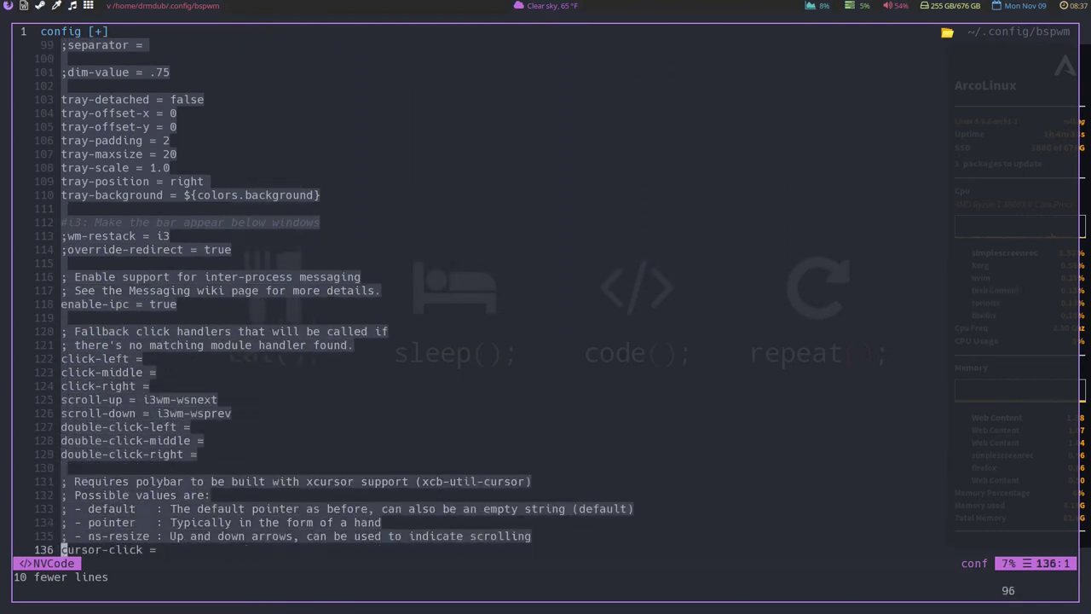
key("j")
key("j")
key("j")
key("j")
key("j")
key("j")
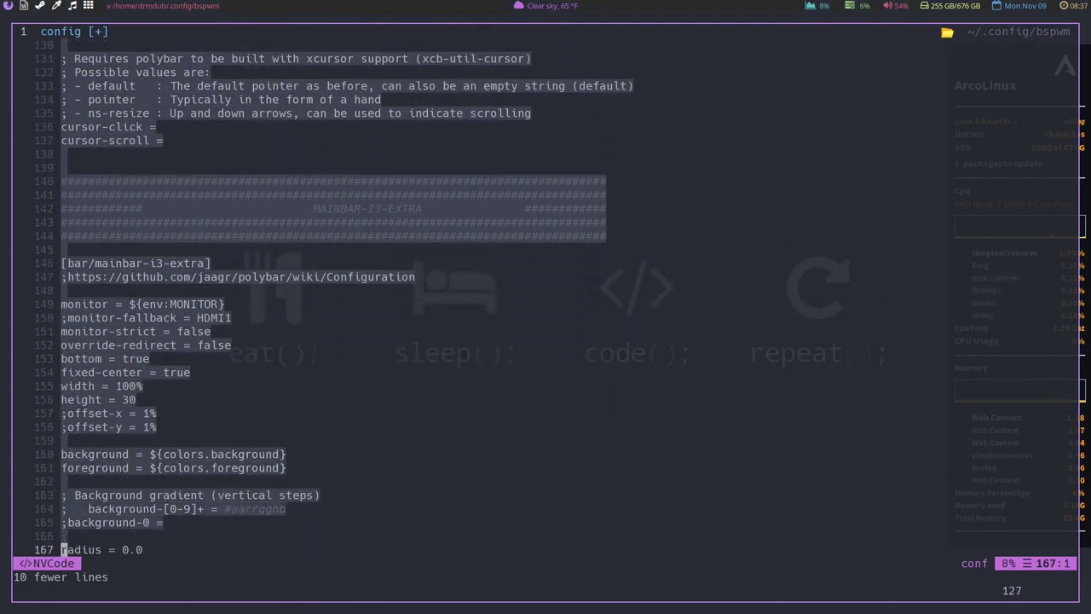
key("j")
key("j")
key("j")
key("j")
key("j")
key("j")
key("j")
key("j")
key("j")
key("j")
key("j")
key("j")
key("j")
key("j")
key("j")
key("j")
key("j")
key("j")
key("j")
key("j")
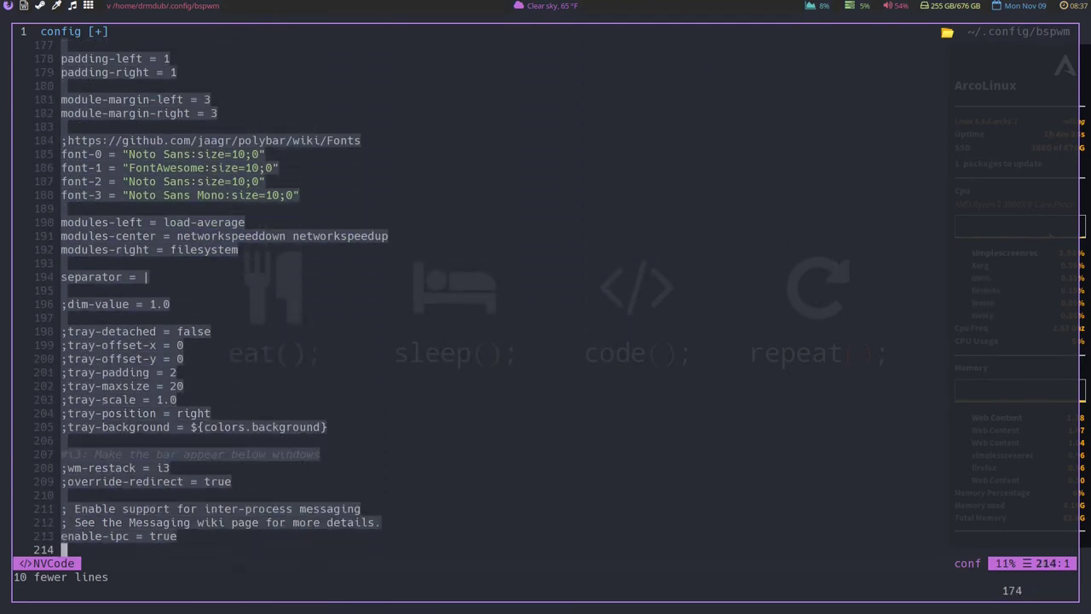
key("j")
key("j")
key("j")
key("j")
key("j")
key("j")
key("j")
key("j")
key("j")
key("j")
key("j")
key("j")
key("j")
key("j")
key("j")
key("j")
key("j")
key("j")
key("j")
key("j")
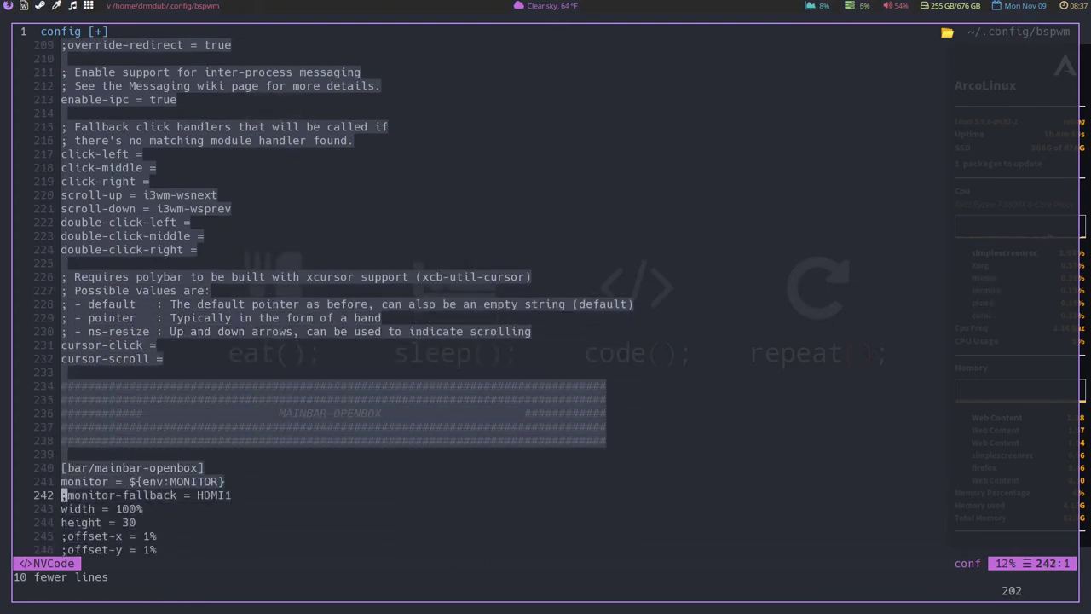
key("k")
key("k")
key("k")
key("k")
key("k")
key("k")
key("k")
key("k")
key("k")
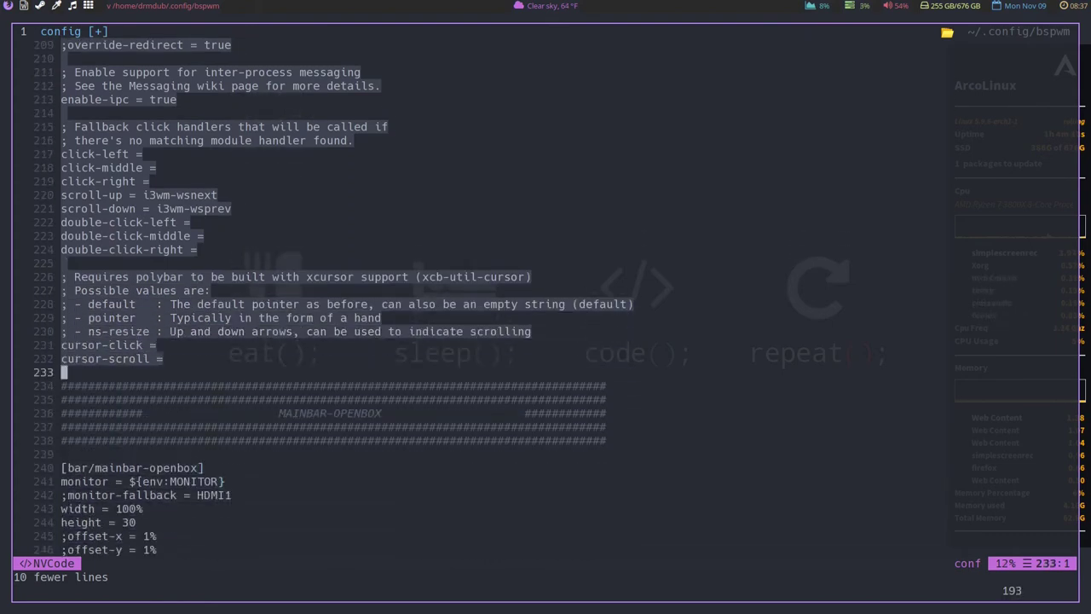
key("d")
type(":w")
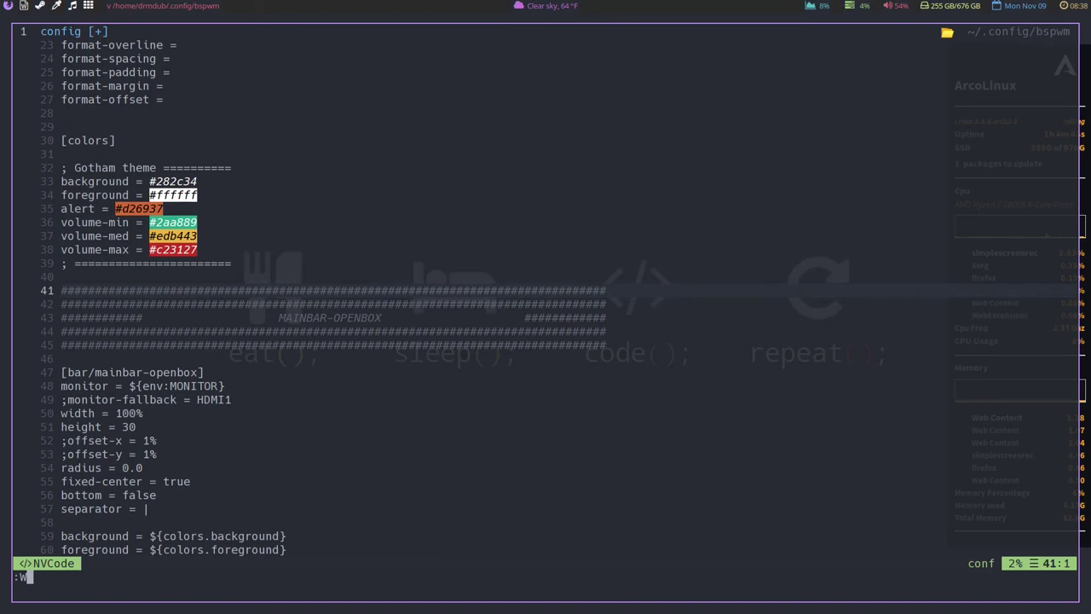
key("Return")
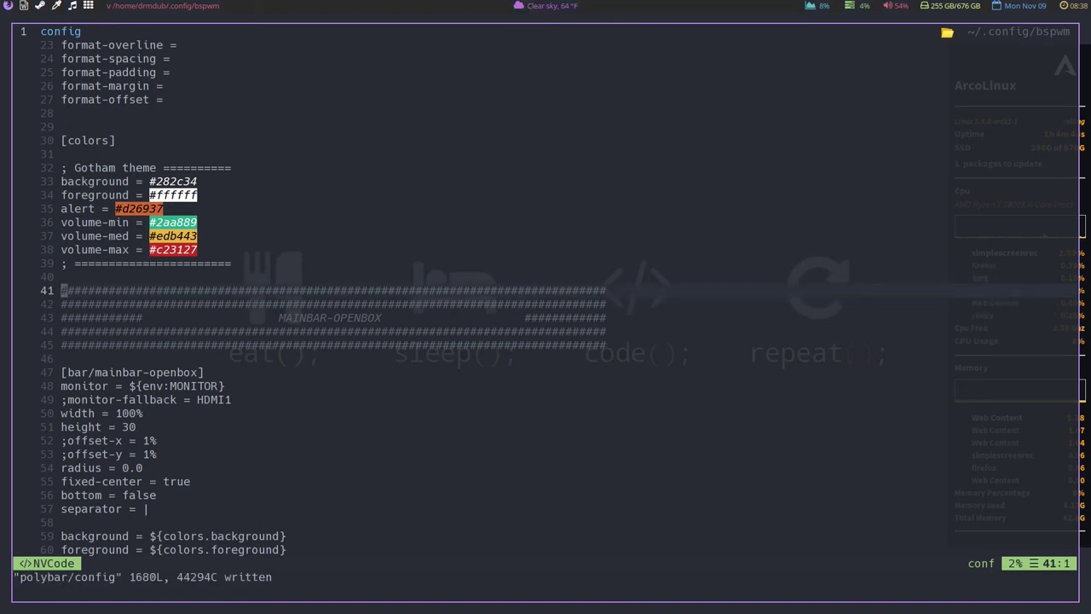
Select from the MAINBAR-OPENBOX header down into the openbox-extra bar.
key("V")
key("j")
key("j")
key("j")
key("j")
key("j")
key("j")
key("j")
key("j")
key("j")
key("j")
key("j")
key("j")
key("j")
key("j")
key("j")
key("j")
key("j")
key("j")
key("j")
key("j")
key("j")
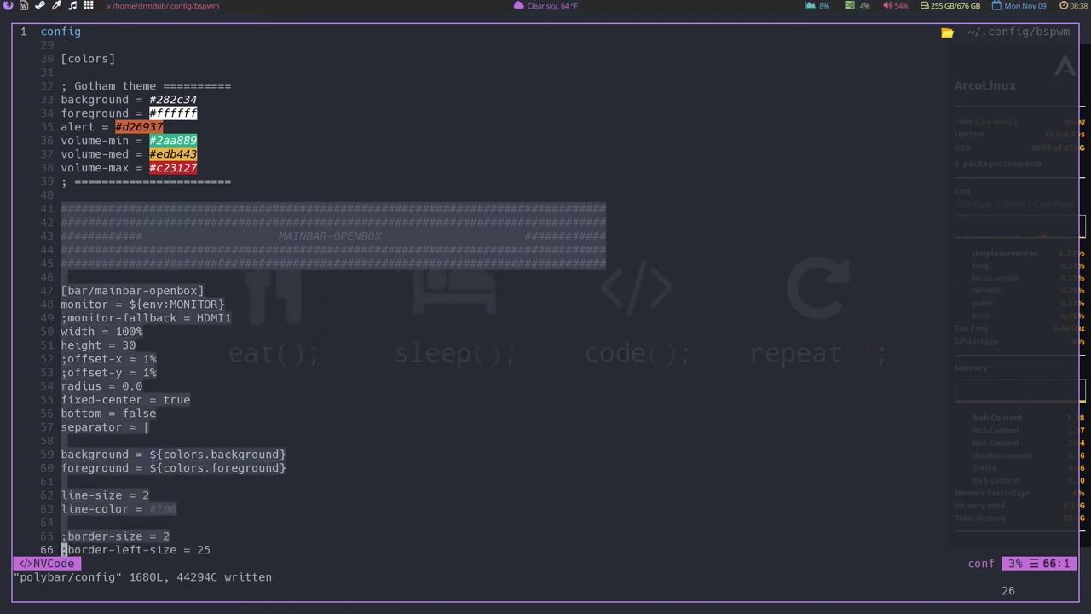
key("j")
key("j")
key("j")
key("j")
key("j")
key("j")
key("j")
key("j")
key("j")
key("j")
key("j")
key("j")
key("j")
key("j")
key("j")
key("j")
key("j")
key("j")
key("j")
key("j")
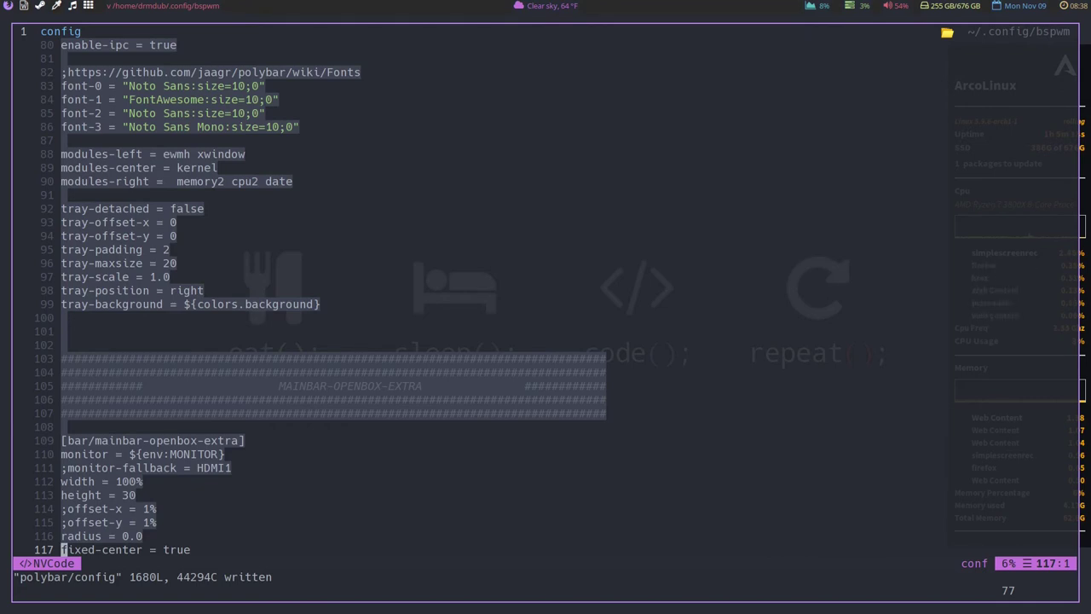
key("j")
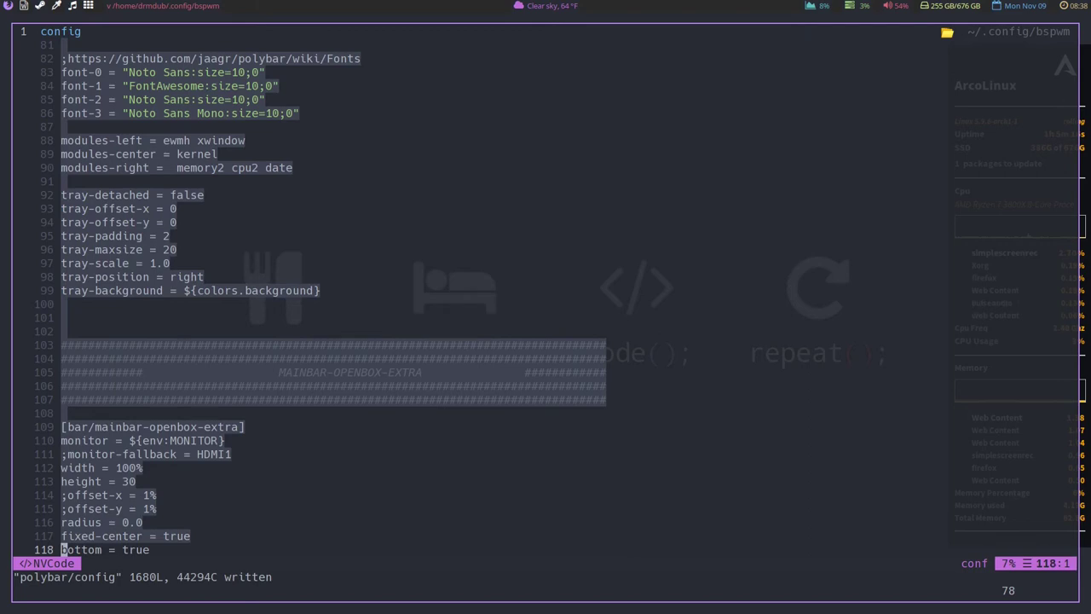
key("j")
key("j")
key("j")
key("j")
key("j")
key("j")
key("j")
key("j")
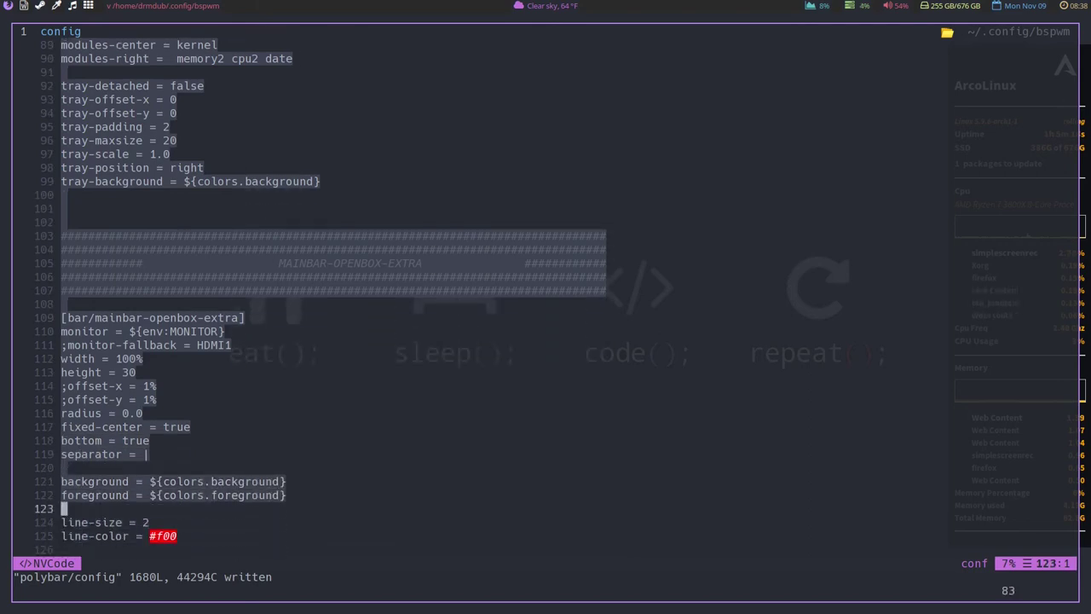
scroll(709, 302, "up", 18)
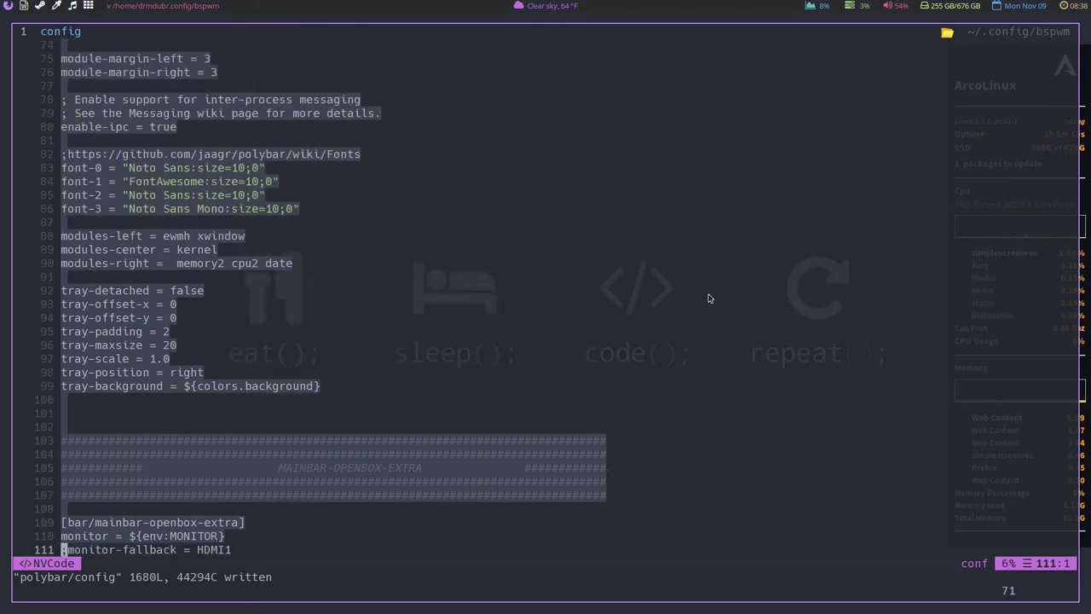
scroll(709, 297, "down", 16)
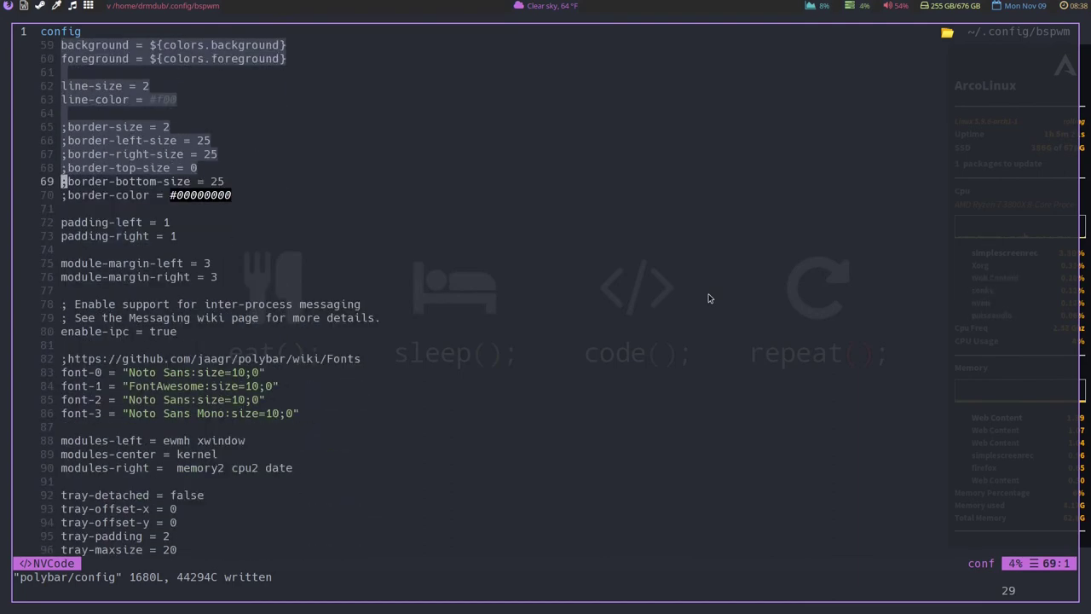
scroll(709, 297, "up", 4)
scroll(708, 298, "up", 5)
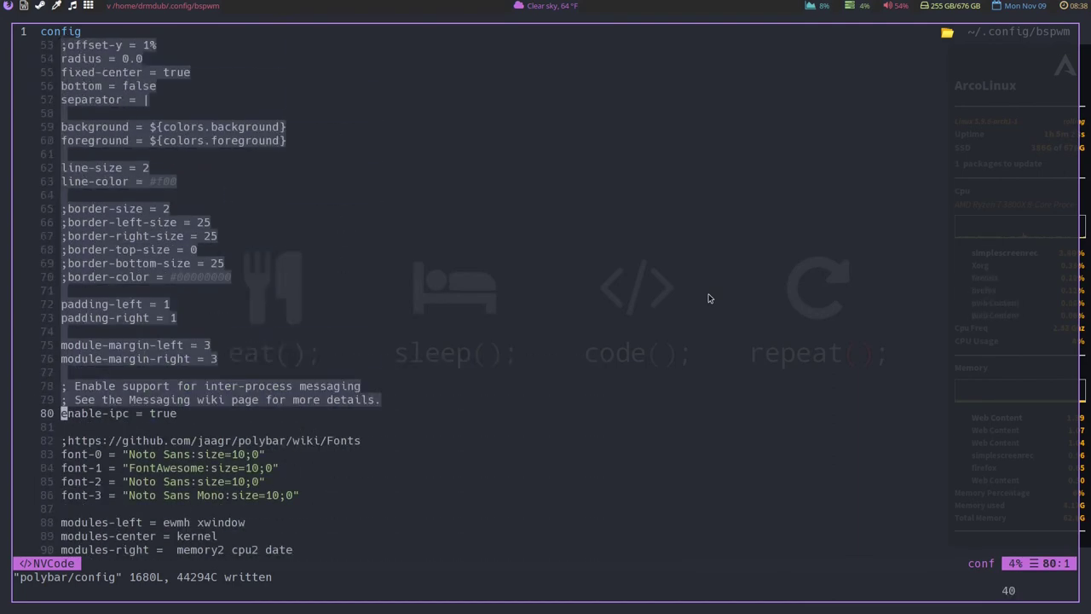
scroll(707, 298, "down", 1)
Extend the selection up to the bspwm header, delete both openbox bars, and save 1558 lines.
key("j")
key("j")
key("j")
key("j")
key("j")
key("j")
key("j")
key("j")
key("j")
key("j")
key("j")
key("j")
key("j")
key("j")
key("j")
key("j")
key("j")
key("j")
key("j")
key("j")
key("j")
key("j")
key("j")
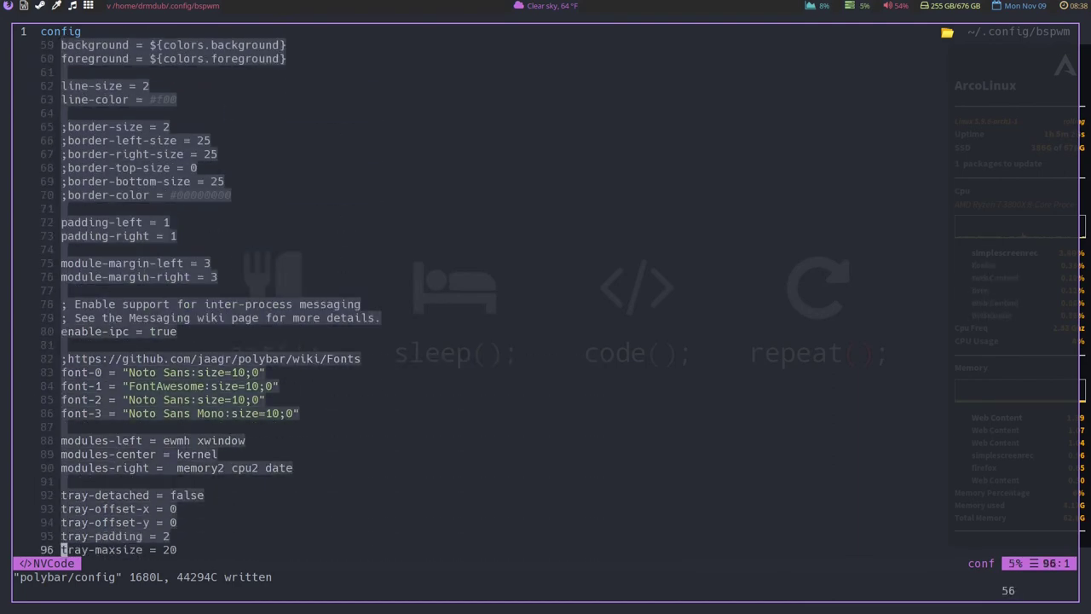
key("j")
key("j")
key("j")
key("j")
key("j")
key("j")
key("j")
key("j")
key("j")
key("j")
key("j")
key("j")
key("j")
key("j")
key("j")
key("j")
key("j")
key("j")
key("j")
key("j")
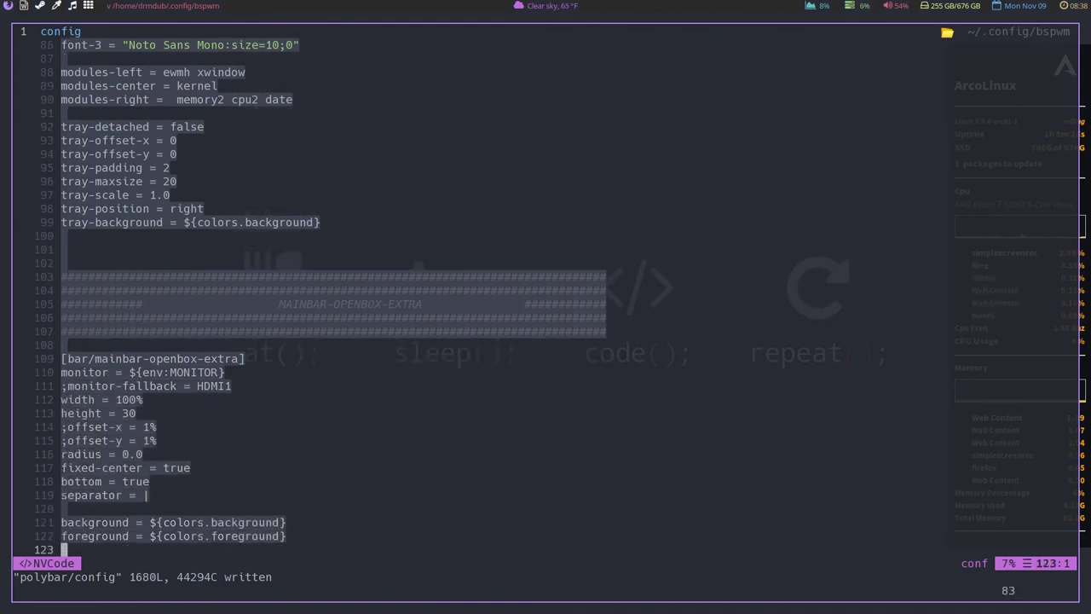
key("j")
key("j")
key("j")
key("j")
key("j")
key("j")
key("j")
key("j")
key("j")
key("j")
key("j")
key("j")
key("j")
key("j")
key("j")
key("j")
key("j")
key("j")
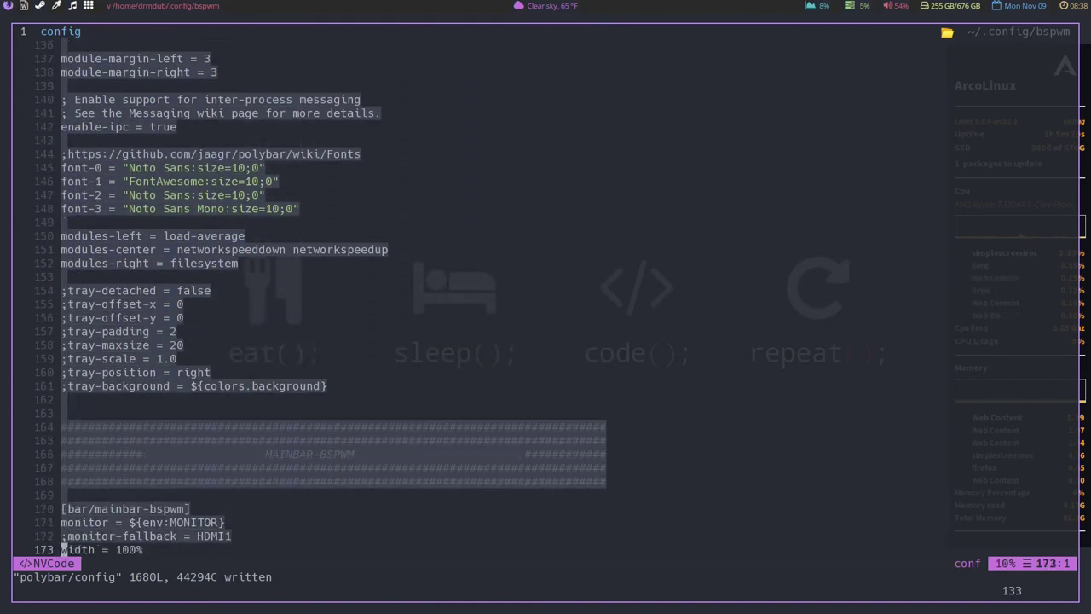
key("k")
key("k")
key("k")
key("k")
key("k")
key("k")
key("k")
key("k")
key("k")
key("k")
key("k")
key("k")
key("k")
key("k")
key("k")
key("k")
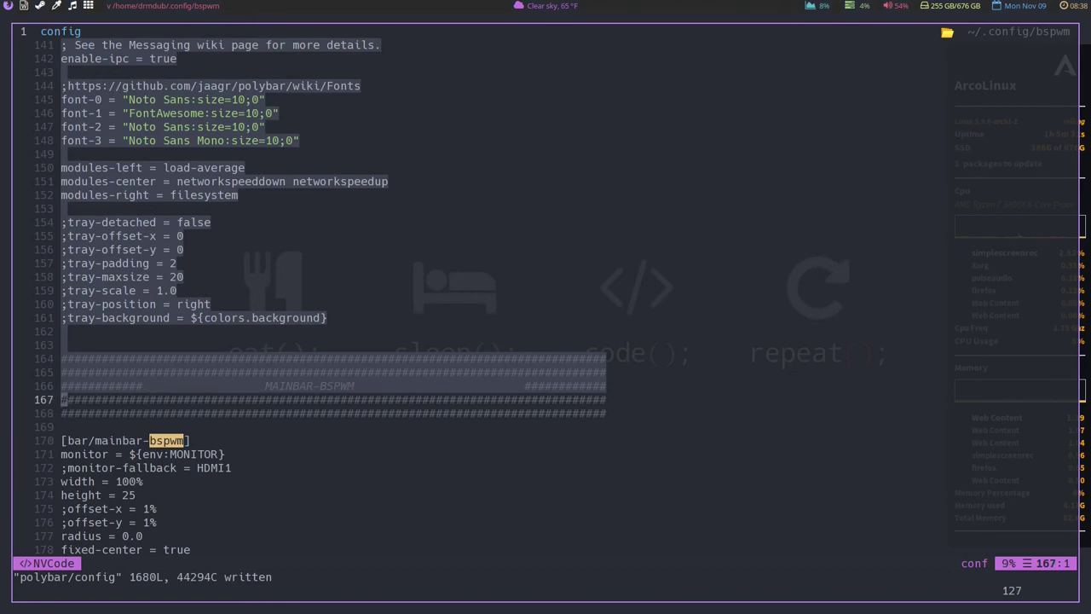
key("d")
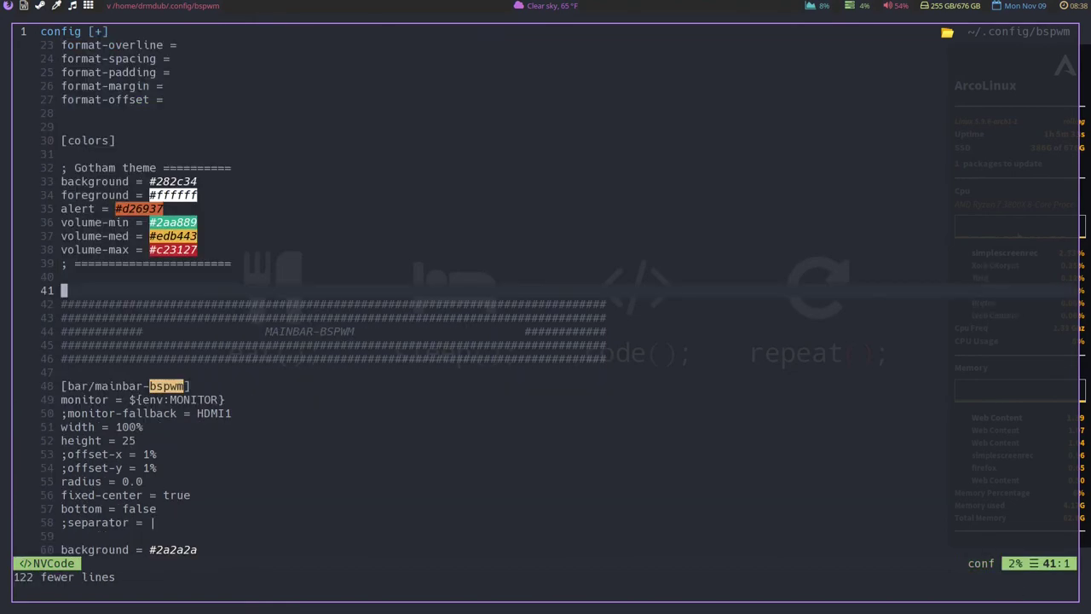
type(":w")
key("Return")
Move past the bspwm and bspwm-extra bars to the MAINBAR-HERBSTLUFTWM header at line 180.
key("j")
key("j")
key("j")
key("j")
key("j")
key("j")
key("j")
key("j")
key("j")
key("j")
key("j")
key("j")
key("j")
key("j")
key("j")
key("j")
key("j")
key("j")
key("j")
key("j")
key("j")
key("j")
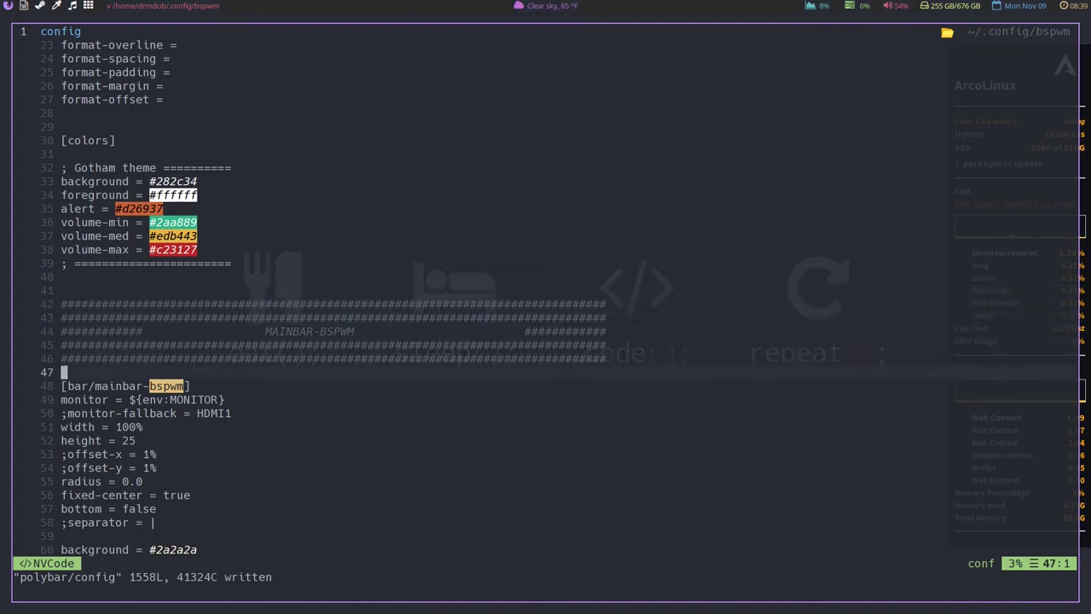
key("j")
key("j")
key("j")
key("j")
key("j")
key("j")
key("j")
key("j")
key("j")
key("j")
key("j")
key("j")
key("j")
key("j")
key("j")
key("j")
key("j")
key("j")
key("j")
key("j")
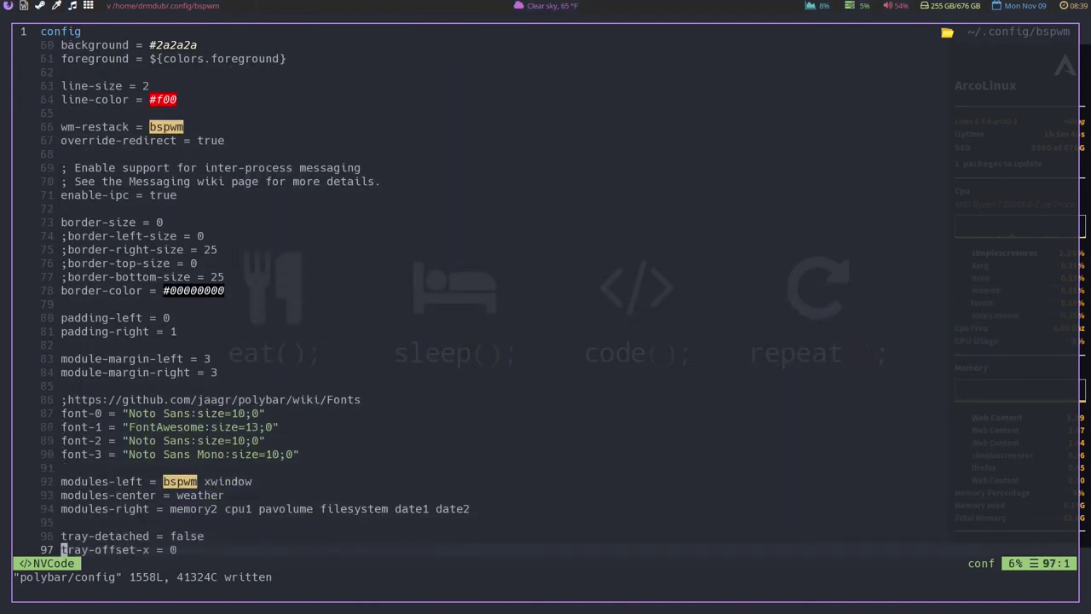
key("j")
key("j")
key("j")
key("j")
key("j")
key("j")
key("j")
key("j")
key("j")
key("j")
key("j")
key("j")
key("j")
key("j")
key("j")
key("j")
key("j")
key("j")
key("j")
key("j")
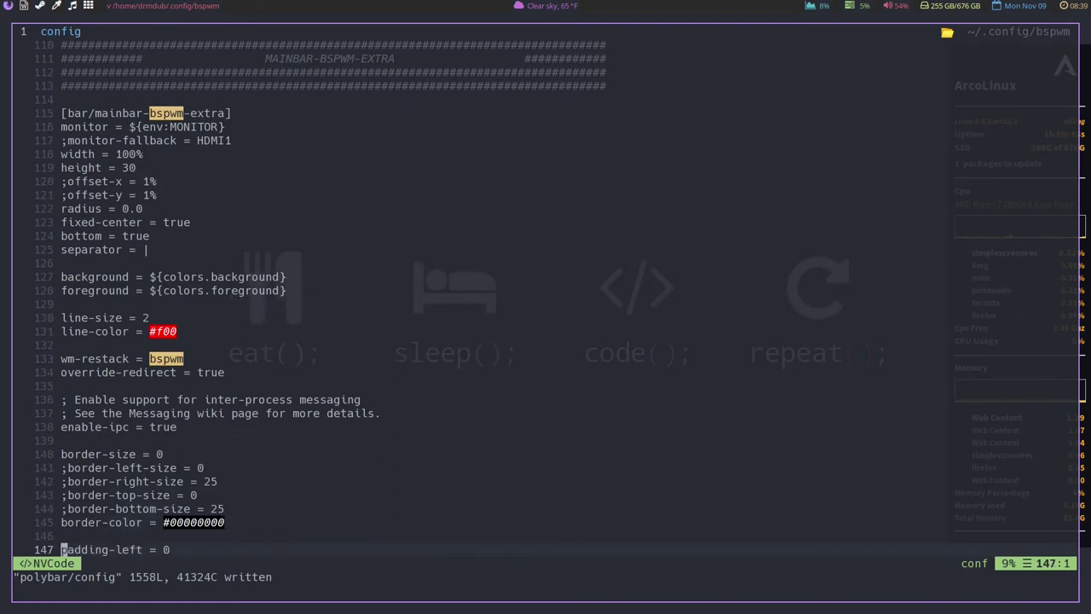
key("j")
key("j")
key("j")
key("j")
key("j")
key("j")
key("j")
key("j")
key("j")
key("j")
key("j")
key("j")
key("j")
key("j")
key("j")
key("j")
key("j")
key("j")
key("j")
key("j")
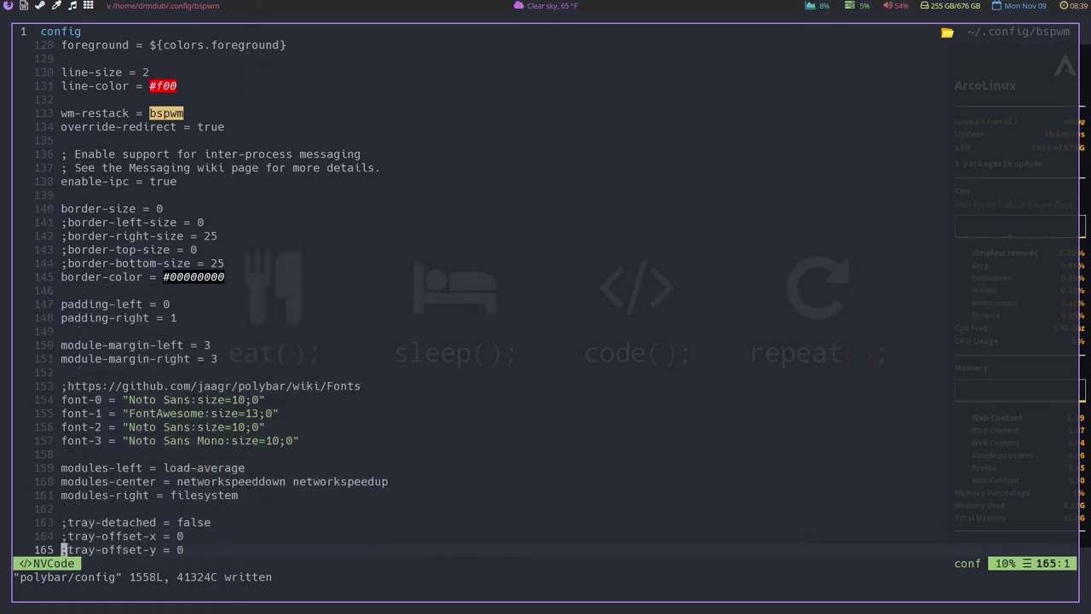
key("k")
key("k")
key("k")
key("k")
key("k")
key("k")
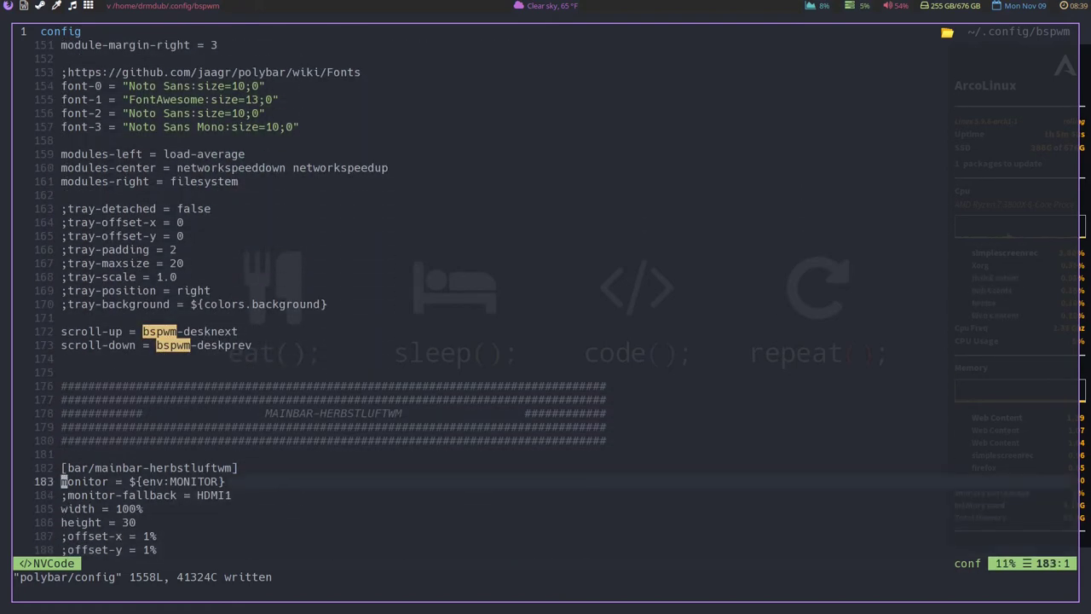
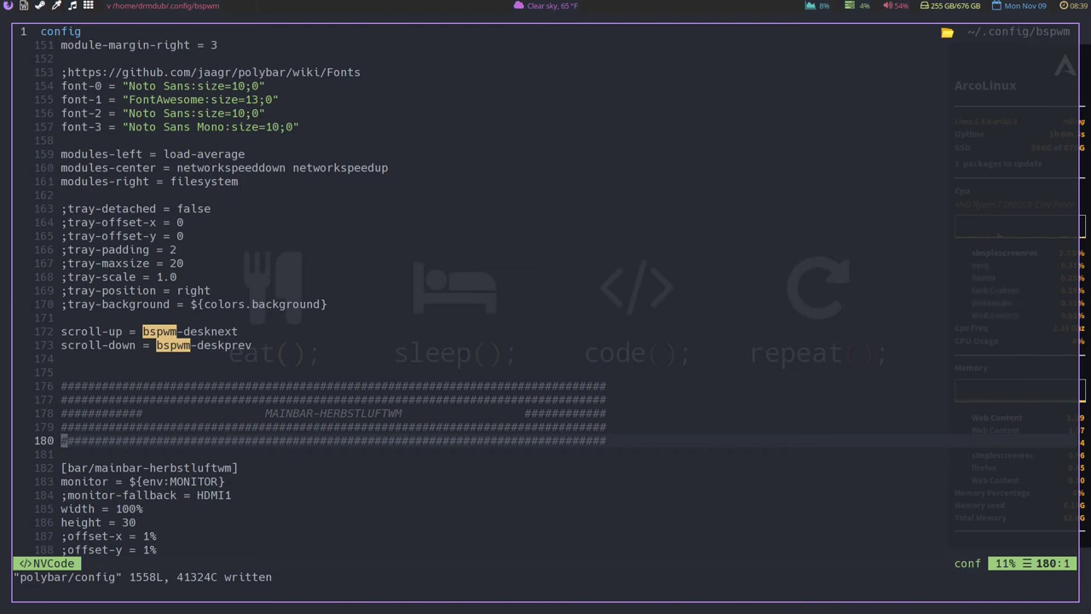
Select lines from line 175 through the herbstluftwm bar and herbstluftwm extra bar sections.
key("j")
key("k")
key("k")
key("k")
key("k")
key("k")
key("k")
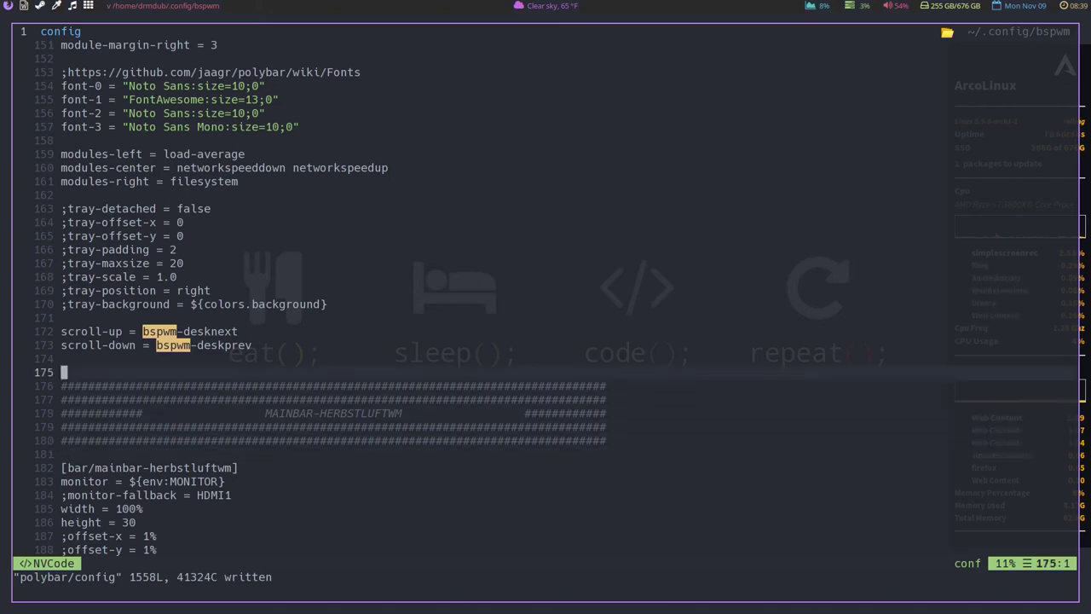
key("shift+v")
key("j")
key("j")
key("j")
key("j")
key("j")
key("j")
key("j")
key("j")
key("j")
key("j")
key("j")
key("j")
key("j")
key("j")
key("j")
key("j")
key("j")
key("j")
key("j")
key("j")
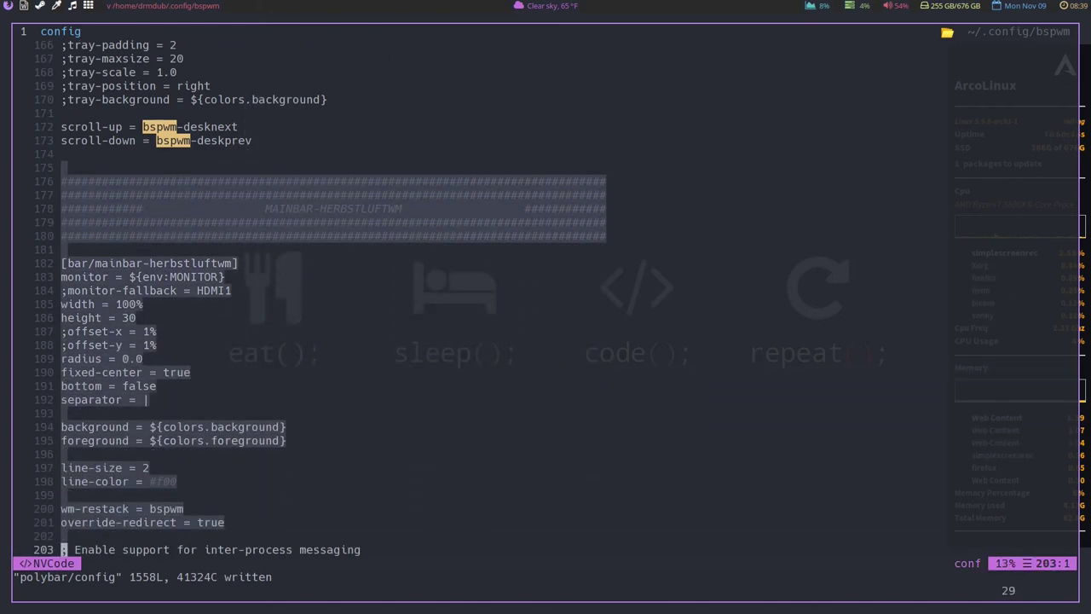
key("j")
key("j")
key("j")
key("j")
key("j")
key("j")
key("j")
key("j")
key("j")
key("j")
key("j")
key("j")
key("j")
key("j")
key("j")
key("j")
key("j")
key("j")
key("j")
key("j")
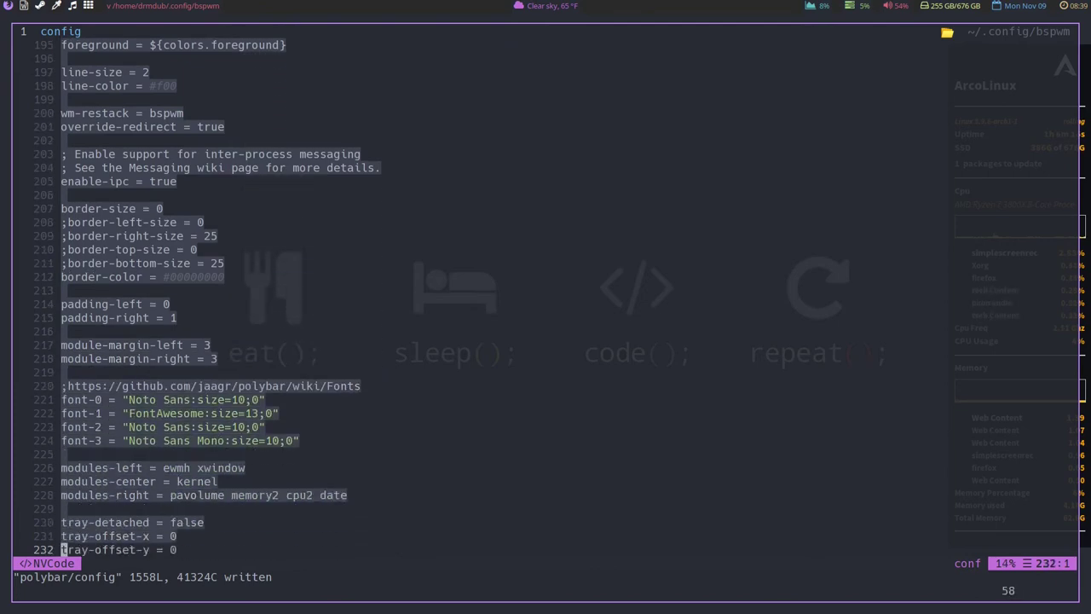
key("j")
key("j")
key("j")
key("j")
key("j")
key("j")
key("j")
key("j")
key("j")
key("j")
key("j")
key("j")
key("j")
key("j")
key("j")
key("j")
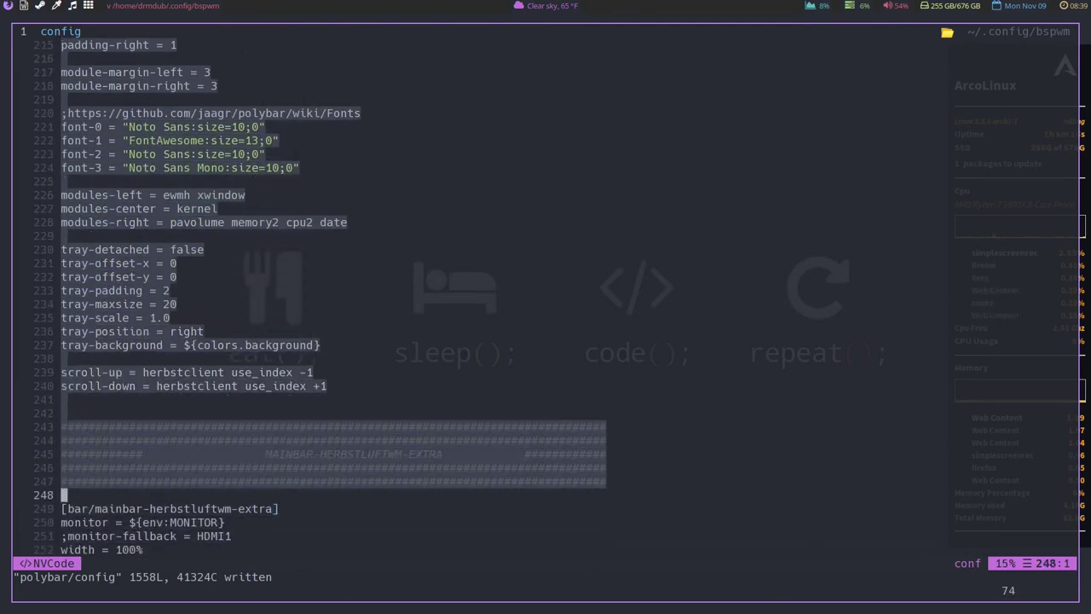
key("j")
key("j")
key("j")
key("j")
key("j")
key("j")
key("j")
key("j")
key("j")
key("j")
key("j")
key("j")
key("j")
key("j")
key("j")
key("j")
key("j")
key("j")
key("j")
key("j")
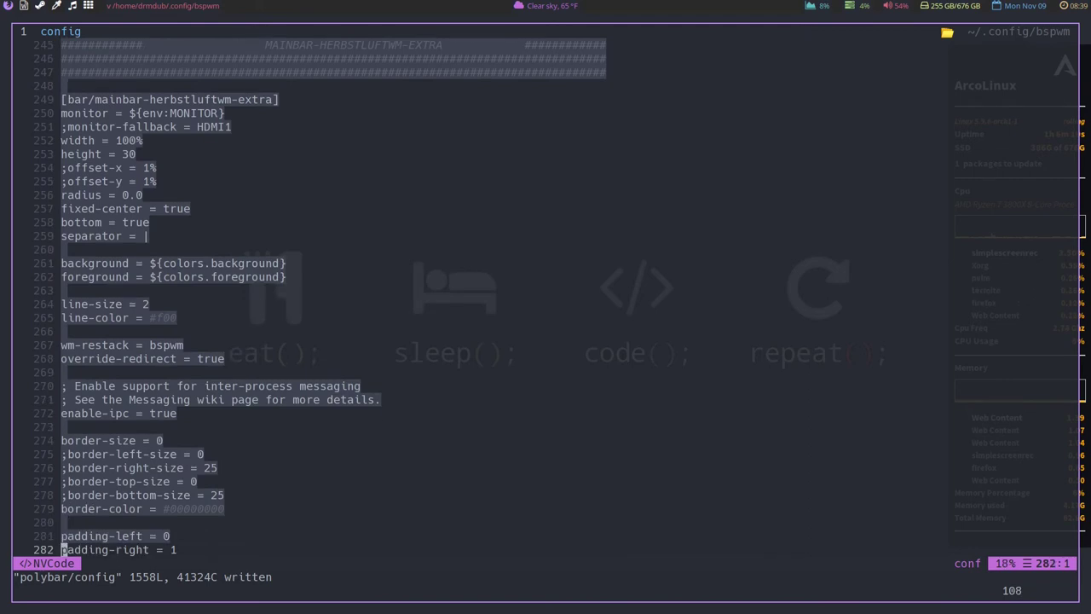
Extend the selection over both xmonad bars, stopping before MODULE I3, delete the 261 lines and save.
key("j")
key("j")
key("j")
key("j")
key("j")
key("j")
key("j")
key("j")
key("j")
key("j")
key("j")
key("j")
key("j")
key("j")
key("j")
key("j")
key("j")
key("j")
key("j")
key("j")
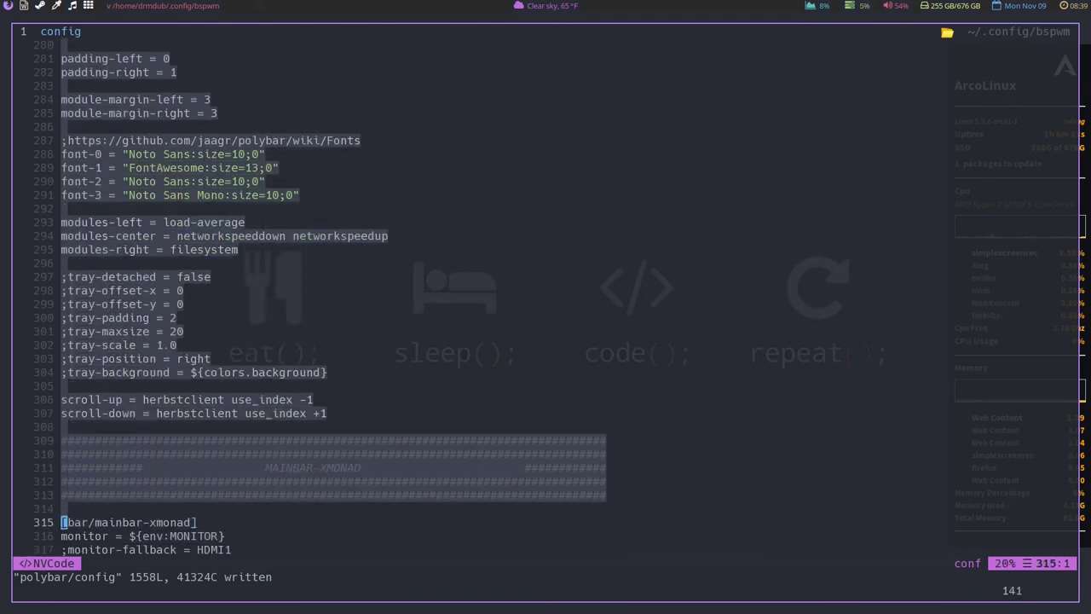
key("j")
key("j")
key("j")
key("j")
key("j")
key("j")
key("j")
key("j")
key("j")
key("j")
key("j")
key("j")
key("j")
key("j")
key("j")
key("j")
key("j")
key("j")
key("j")
key("j")
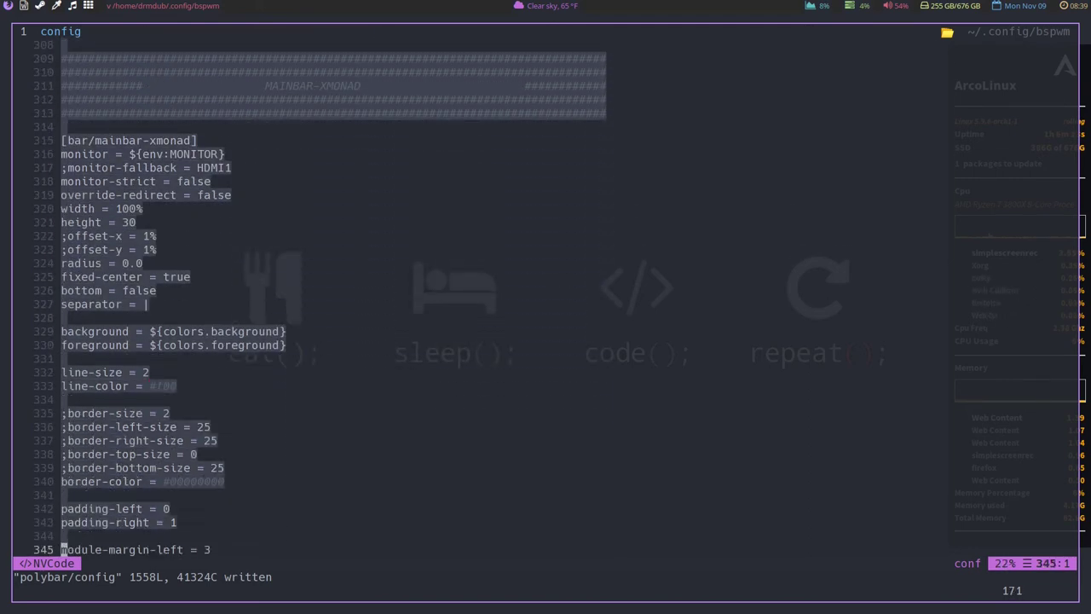
key("j")
key("j")
key("j")
key("j")
key("j")
key("j")
key("j")
key("j")
key("j")
key("j")
key("j")
key("j")
key("j")
key("j")
key("j")
key("j")
key("j")
key("j")
key("j")
key("j")
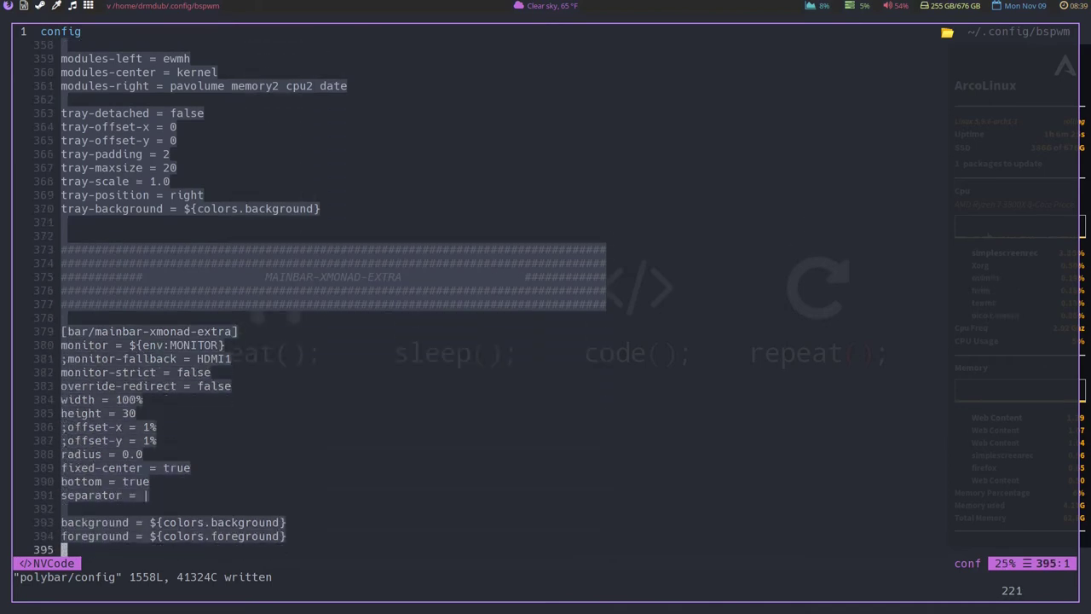
key("j")
key("j")
key("j")
key("j")
key("j")
key("j")
key("j")
key("j")
key("j")
key("j")
key("j")
key("j")
key("j")
key("j")
key("j")
key("j")
key("j")
key("j")
key("j")
key("j")
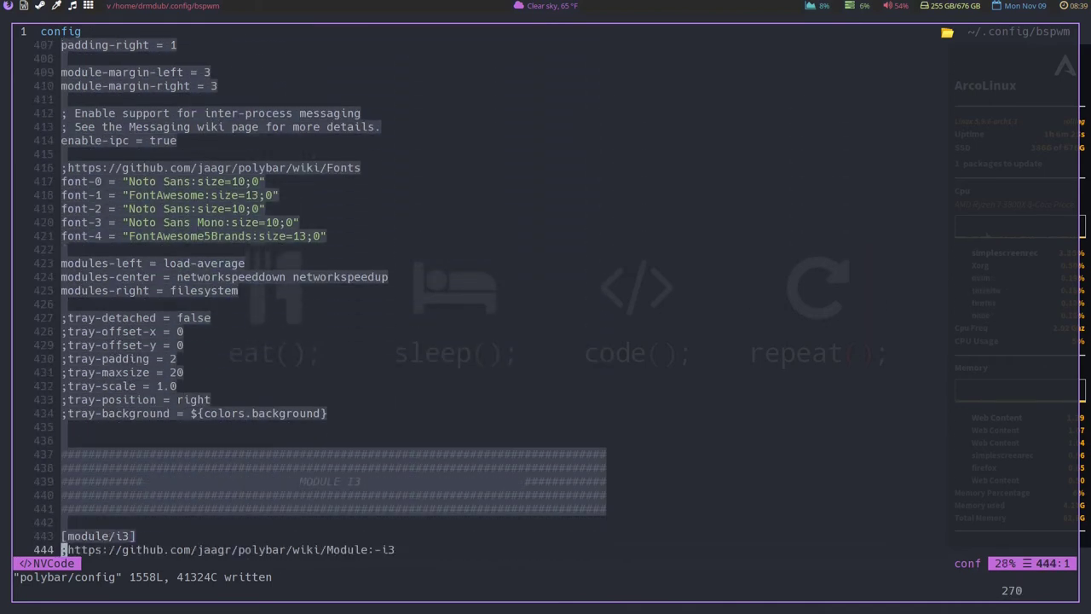
key("k")
key("k")
key("k")
key("k")
key("k")
key("k")
key("k")
key("k")
key("k")
key("k")
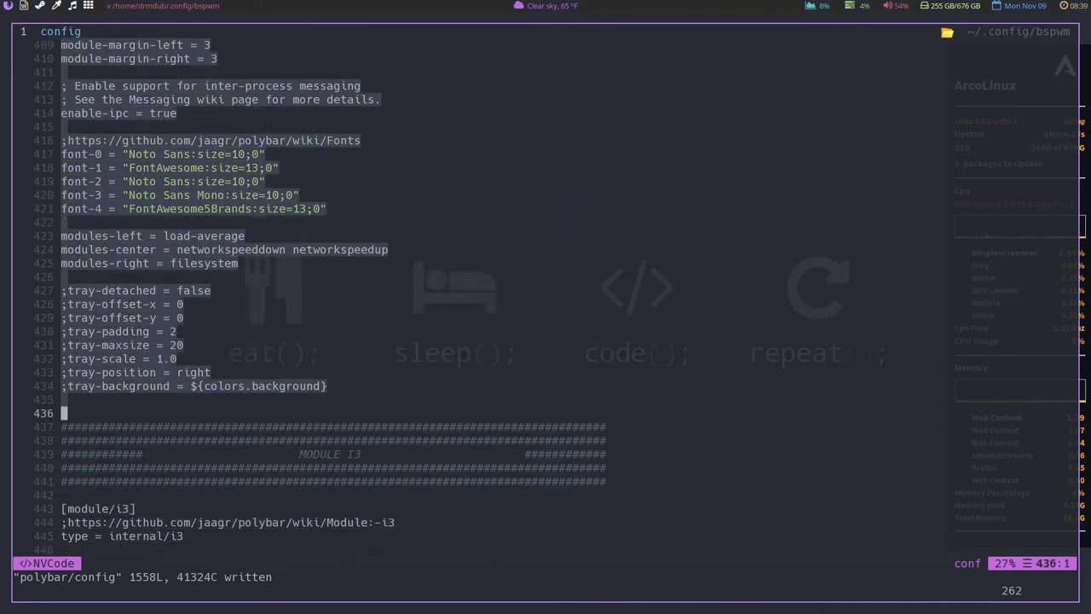
key("d")
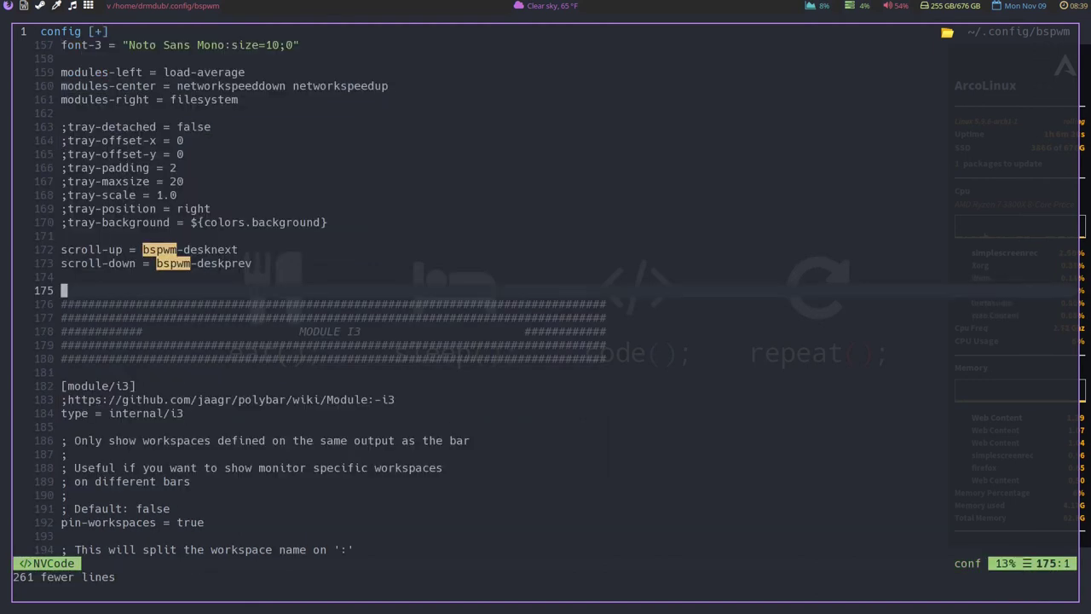
type(":w")
key("Return")
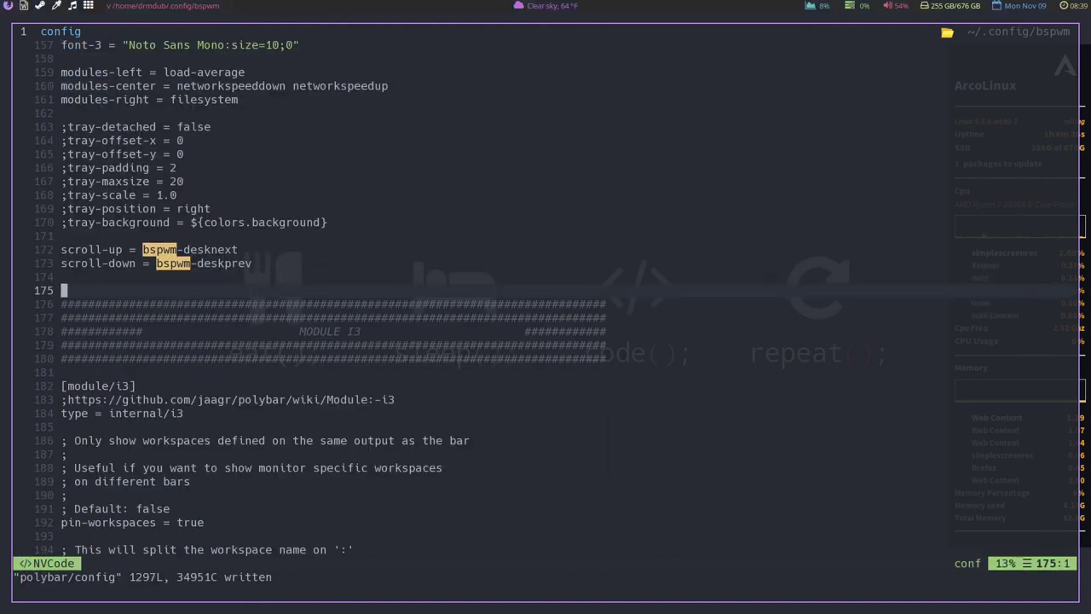
Select the MODULE I3 section from line 175 through its workspace labels.
key("k")
key("j")
key("shift+v")
key("j")
key("j")
key("j")
key("j")
key("j")
key("j")
key("j")
key("j")
key("j")
key("j")
key("j")
key("j")
key("j")
key("j")
key("j")
key("j")
key("j")
key("j")
key("j")
key("j")
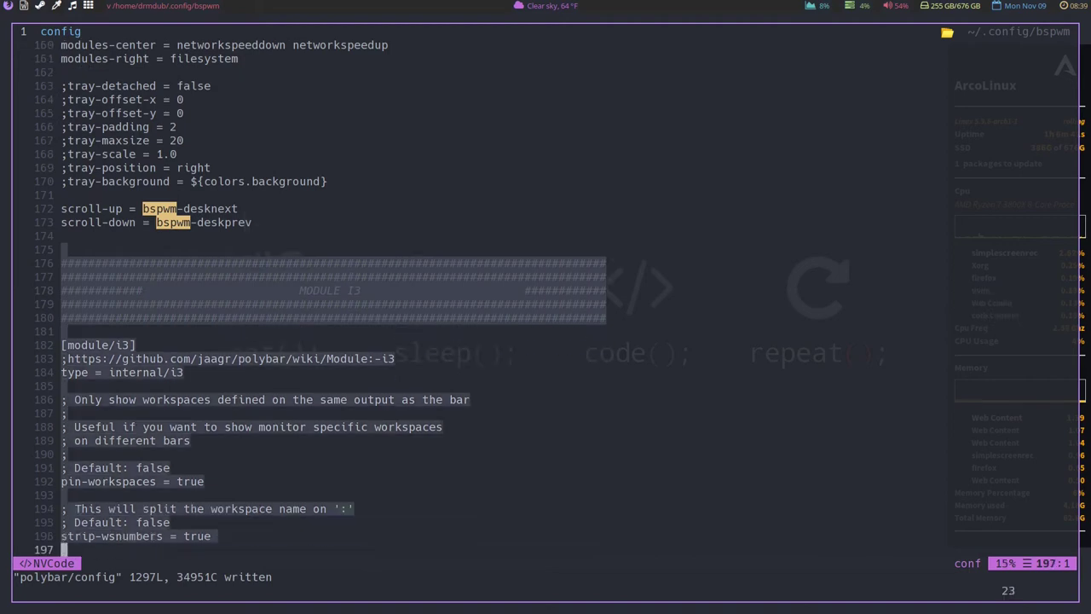
key("j")
key("j")
key("j")
key("j")
key("j")
key("j")
key("j")
key("j")
key("j")
key("j")
key("j")
key("j")
key("j")
key("j")
key("j")
key("j")
key("j")
key("j")
key("j")
key("j")
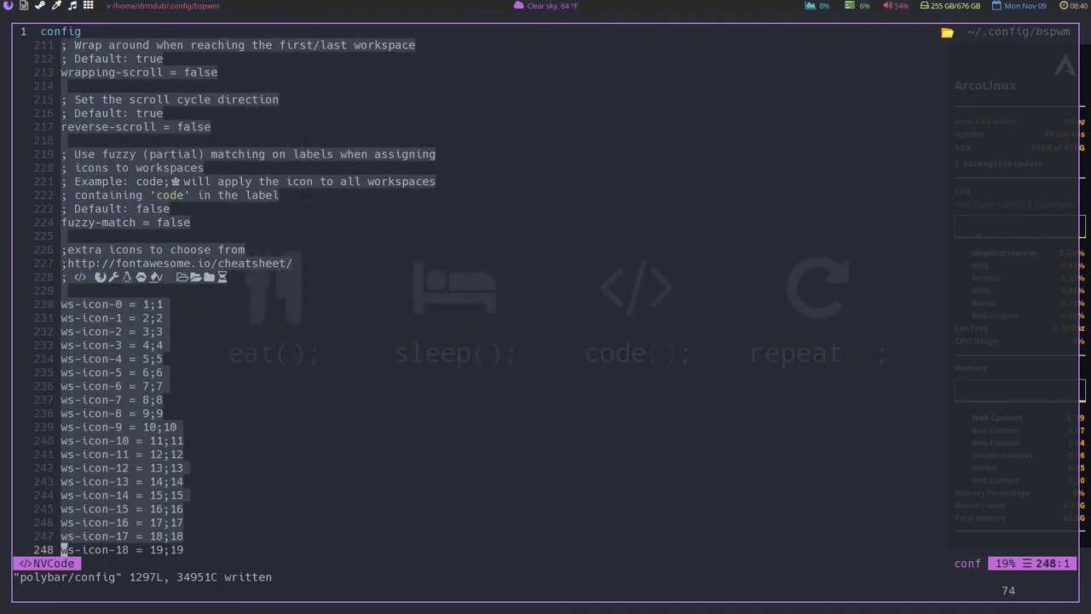
key("j")
key("j")
key("j")
key("j")
key("j")
key("j")
key("j")
key("j")
key("j")
key("j")
key("j")
key("j")
key("j")
key("j")
key("j")
key("j")
key("j")
key("j")
key("j")
key("j")
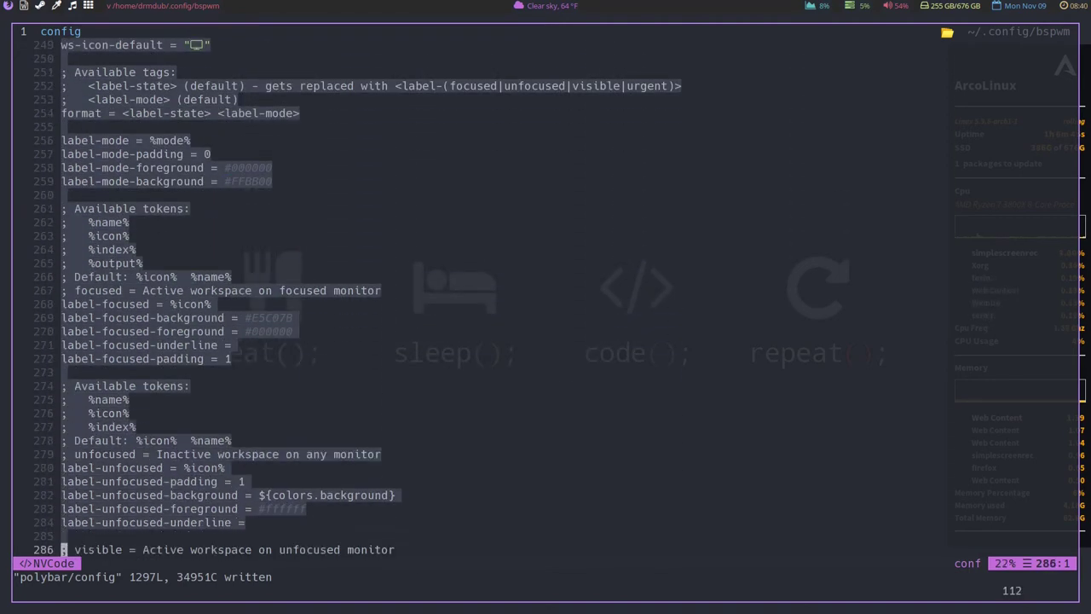
key("j")
key("j")
key("j")
key("j")
key("j")
key("j")
key("j")
key("j")
key("j")
key("j")
key("j")
key("j")
key("j")
key("j")
key("j")
key("j")
key("j")
key("j")
key("j")
key("j")
End the selection at line 306 before MODULE BSPWM, delete the 132 lines and save.
key("k")
key("k")
key("k")
key("k")
key("k")
key("k")
key("k")
key("k")
key("k")
key("k")
key("k")
key("k")
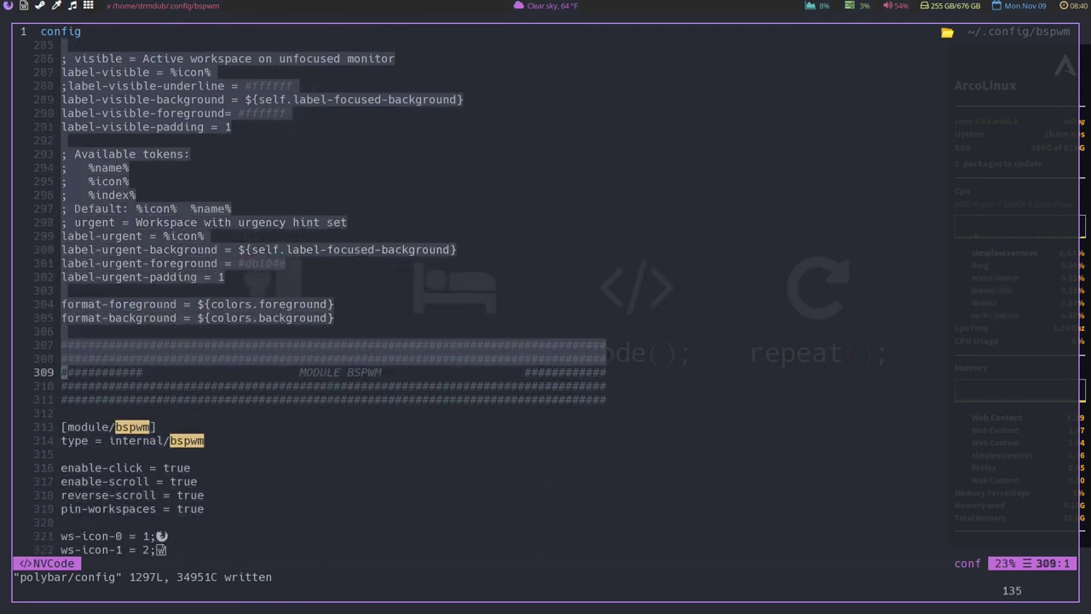
key("k")
key("k")
key("k")
key("d")
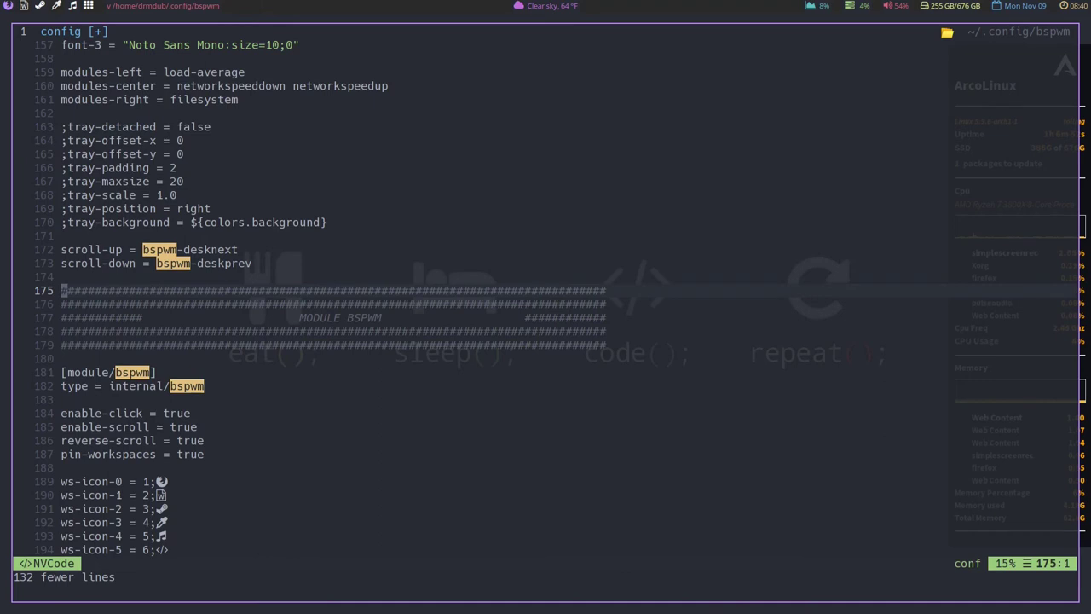
type(":w")
key("Return")
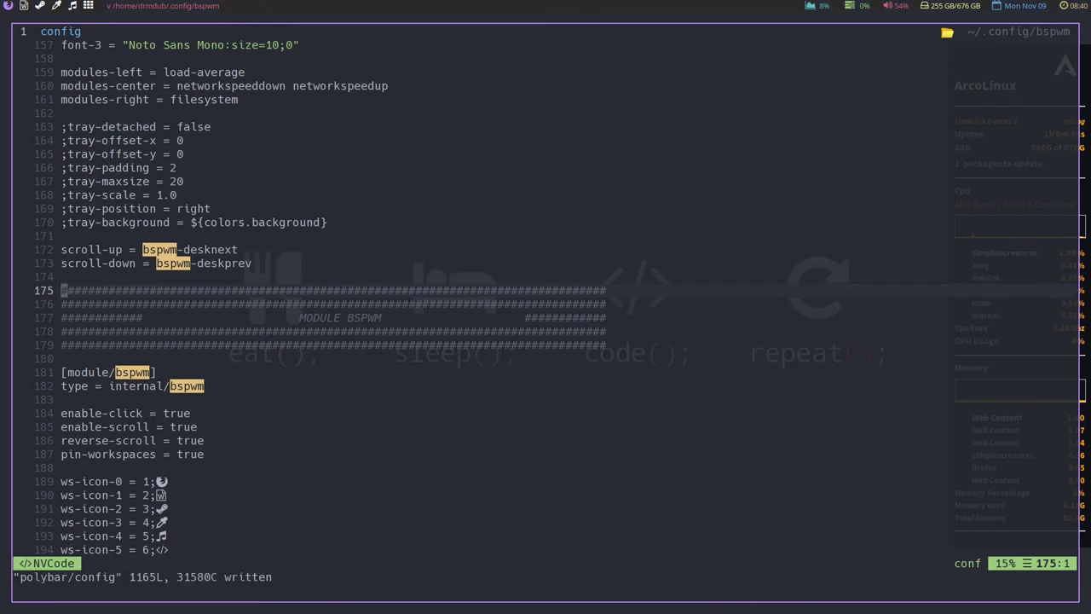
key("j")
key("j")
key("j")
key("j")
key("j")
key("j")
key("j")
key("j")
key("j")
key("j")
key("j")
key("j")
key("j")
key("j")
key("j")
key("j")
key("j")
key("j")
key("j")
key("j")
key("j")
key("j")
key("j")
key("j")
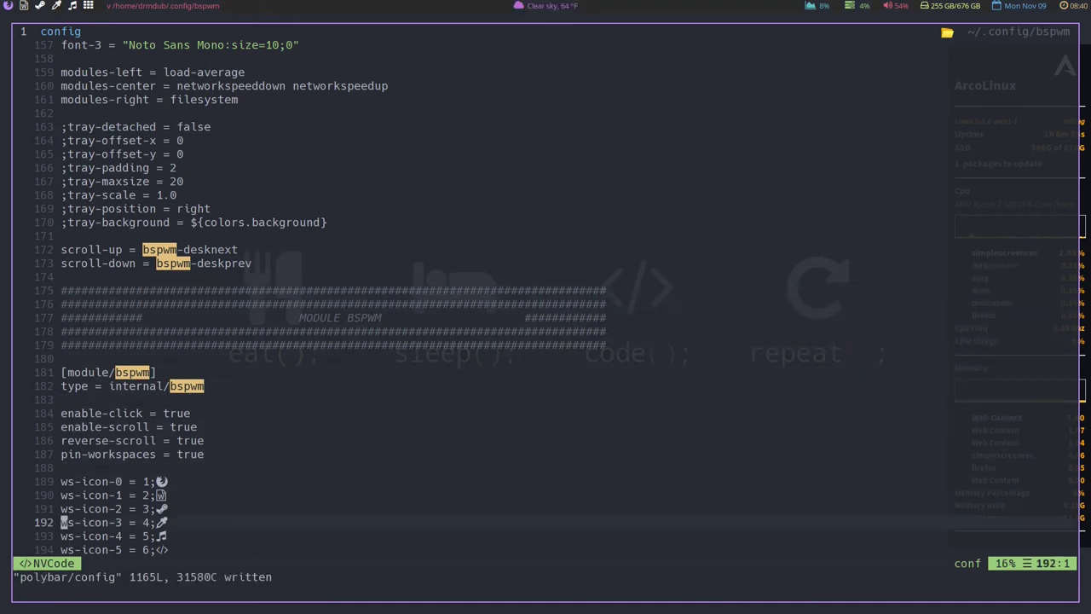
key("j")
key("j")
key("j")
key("j")
key("j")
key("j")
key("j")
key("j")
key("j")
key("j")
key("j")
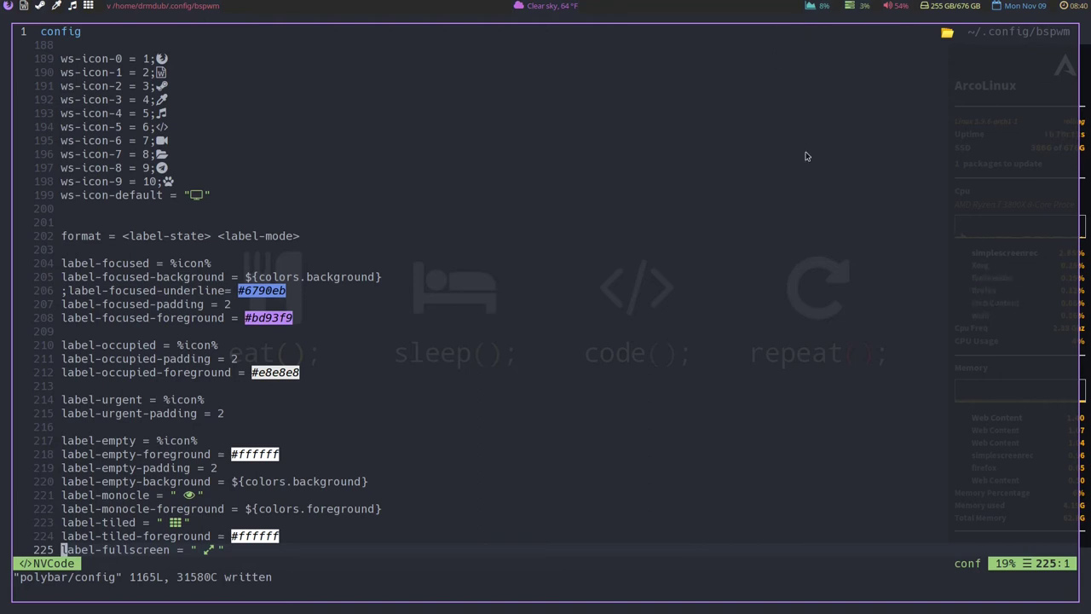
key("slash")
type("memor")
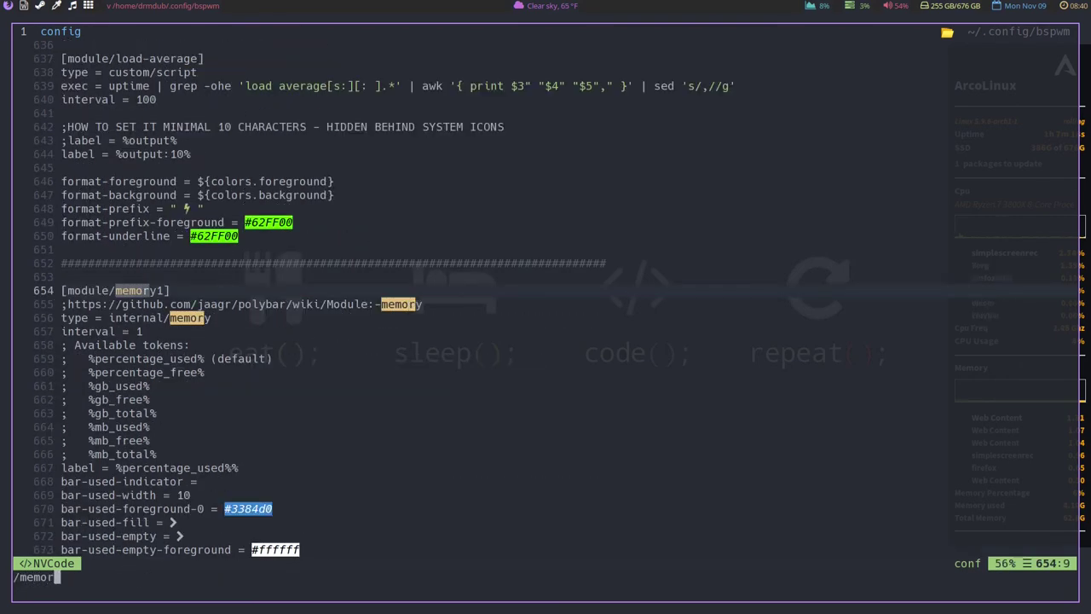
key("Return")
key("n")
key("n")
key("n")
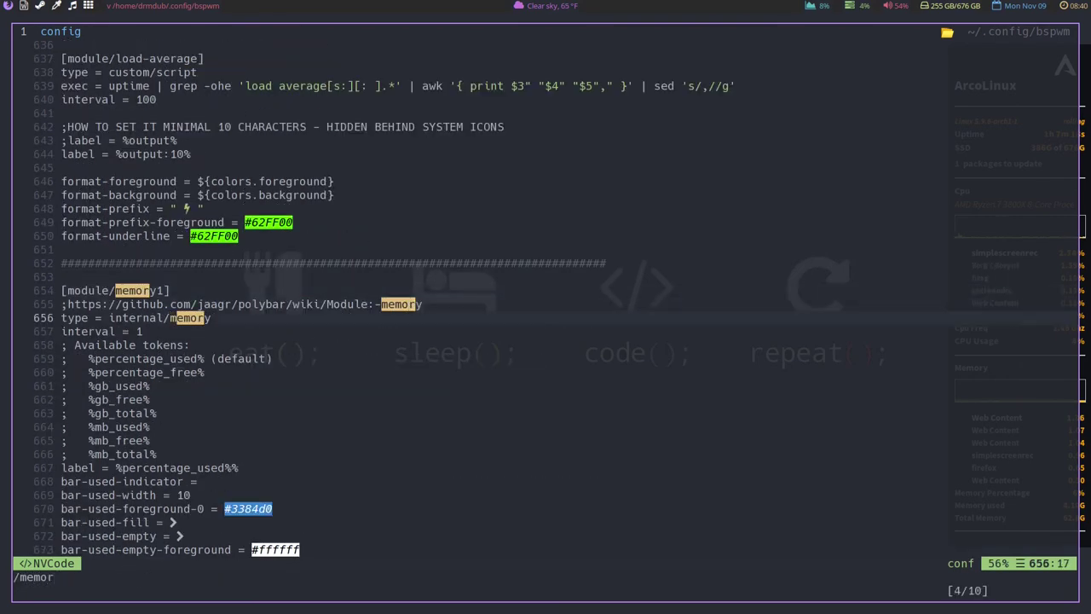
key("n")
key("n")
key("n")
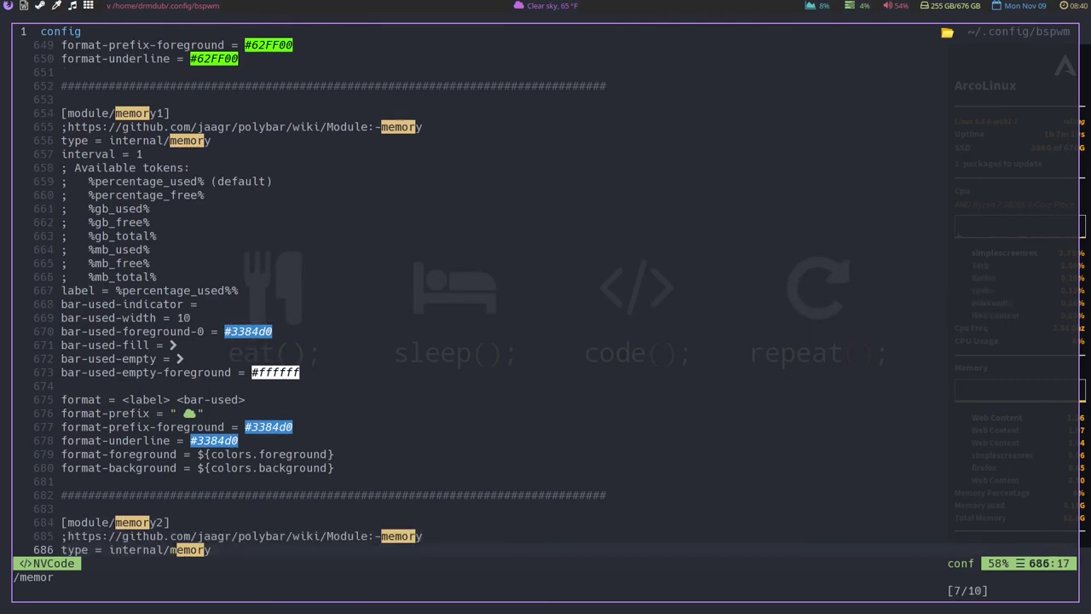
key("n")
key("n")
key("n")
key("n")
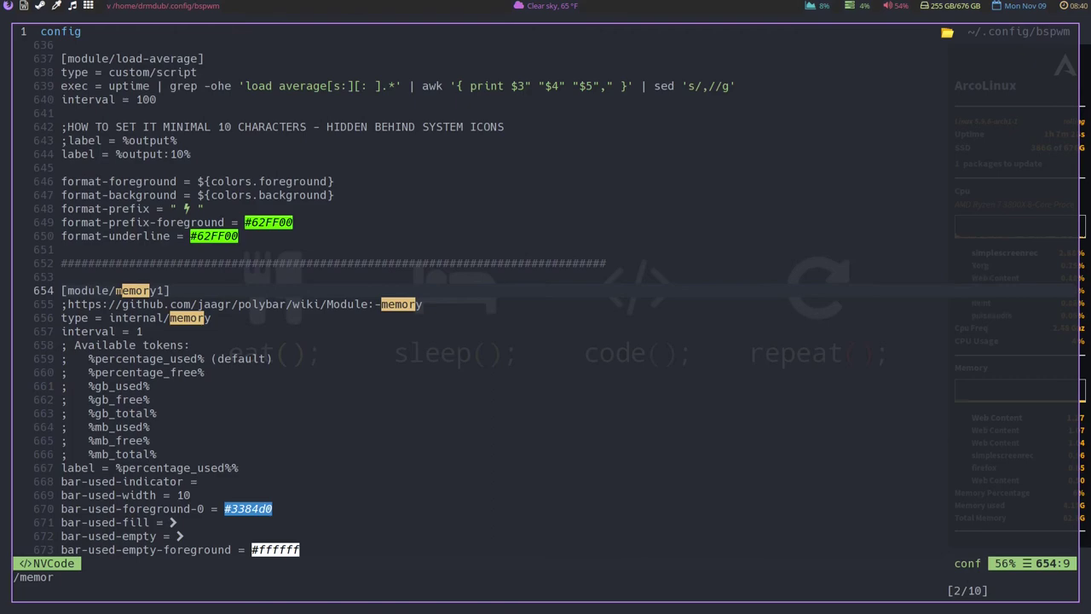
key("n")
key("n")
key("n")
key("n")
key("n")
key("n")
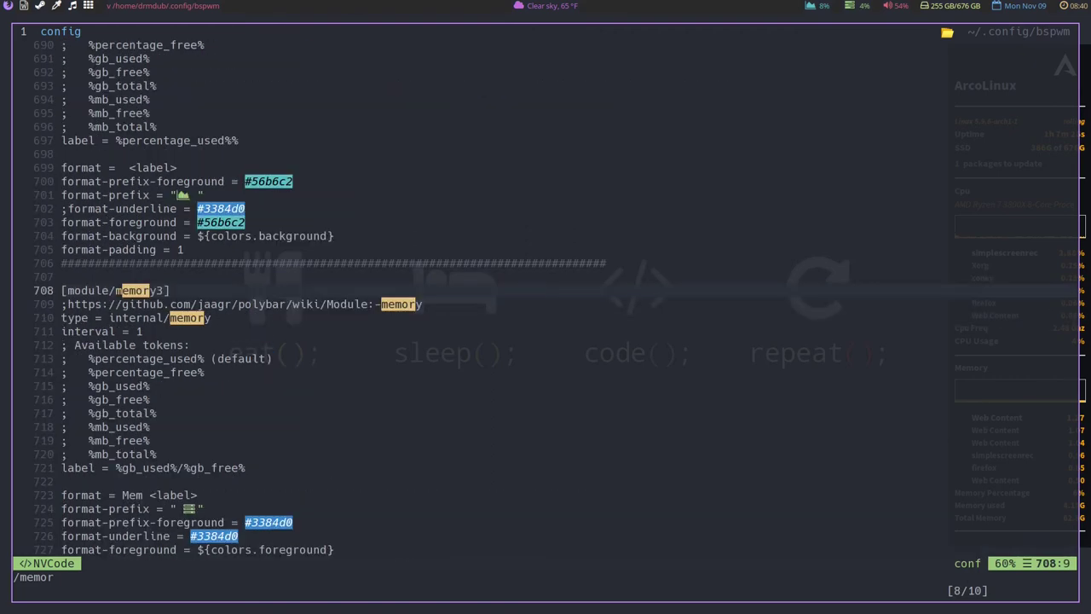
key("g")
key("g")
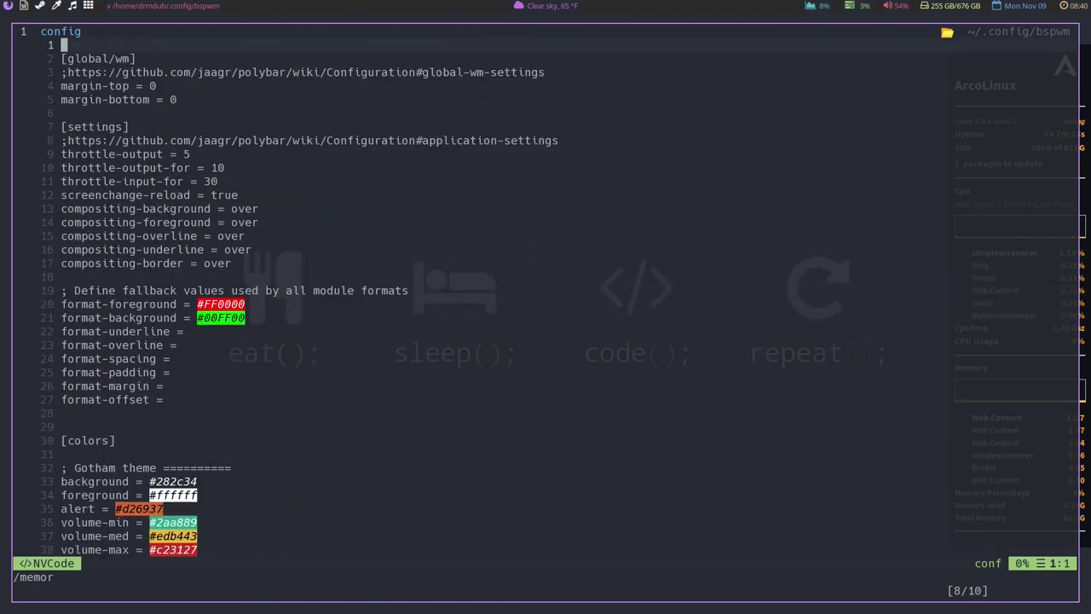
Search for memory2 to reach [module/memory2] at line 684 and land on its format-prefix-foreground line.
key("j")
key("j")
key("j")
key("j")
key("j")
key("j")
key("j")
key("j")
key("j")
key("j")
key("j")
key("j")
key("j")
key("j")
key("j")
key("j")
key("j")
key("j")
key("j")
key("j")
key("j")
key("j")
key("j")
key("j")
key("j")
key("j")
key("j")
key("j")
key("j")
key("j")
key("j")
key("j")
key("j")
key("j")
key("j")
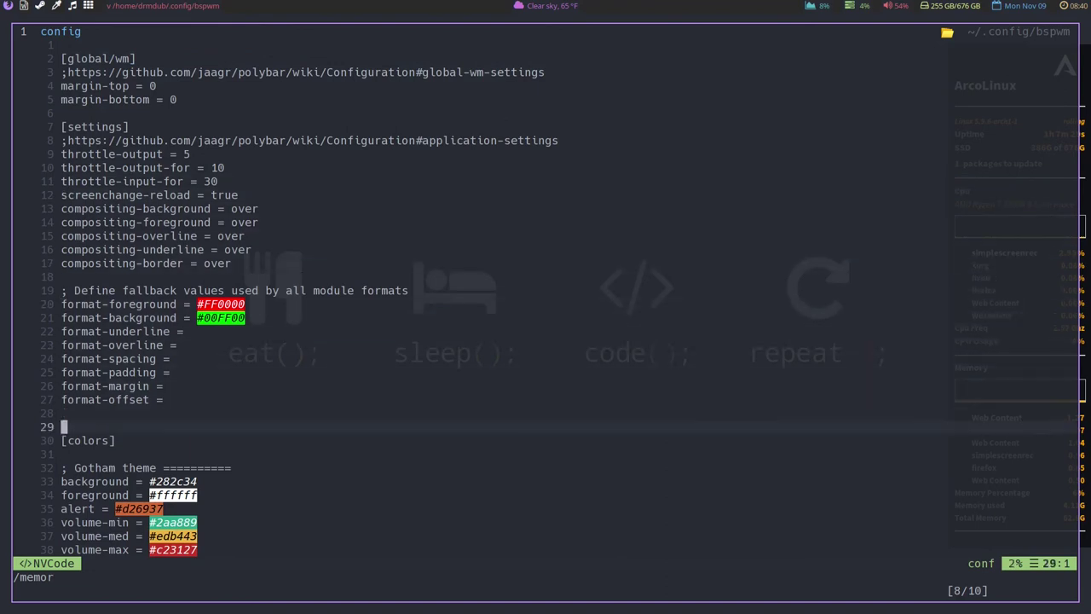
key("j")
key("j")
key("j")
key("j")
key("j")
key("j")
key("j")
key("j")
key("j")
key("j")
key("j")
key("j")
key("j")
key("j")
key("j")
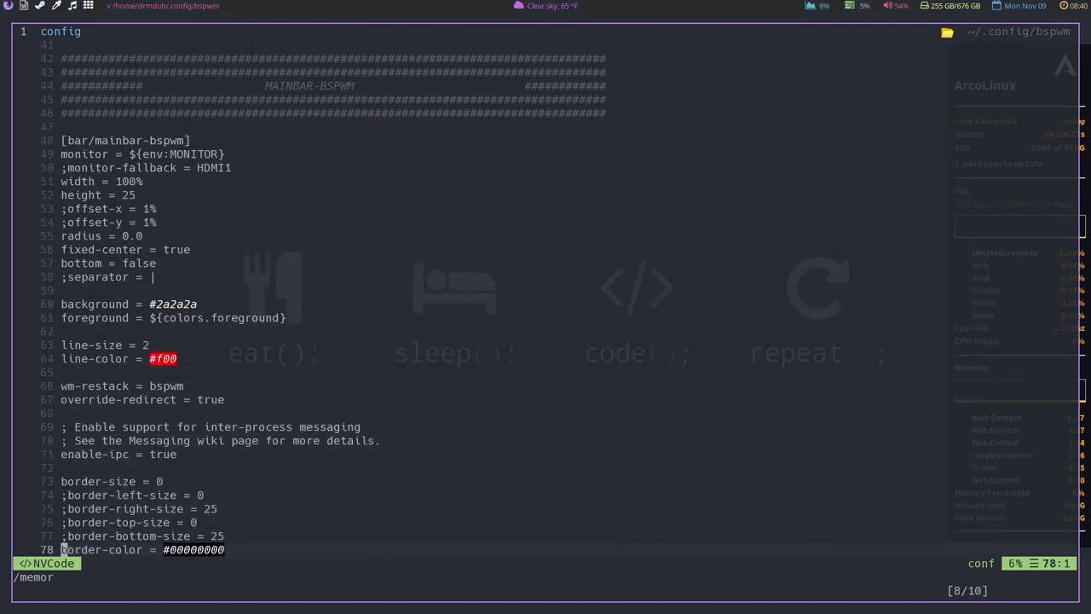
key("j")
key("j")
key("j")
key("j")
key("j")
key("j")
key("j")
key("j")
key("j")
key("j")
key("j")
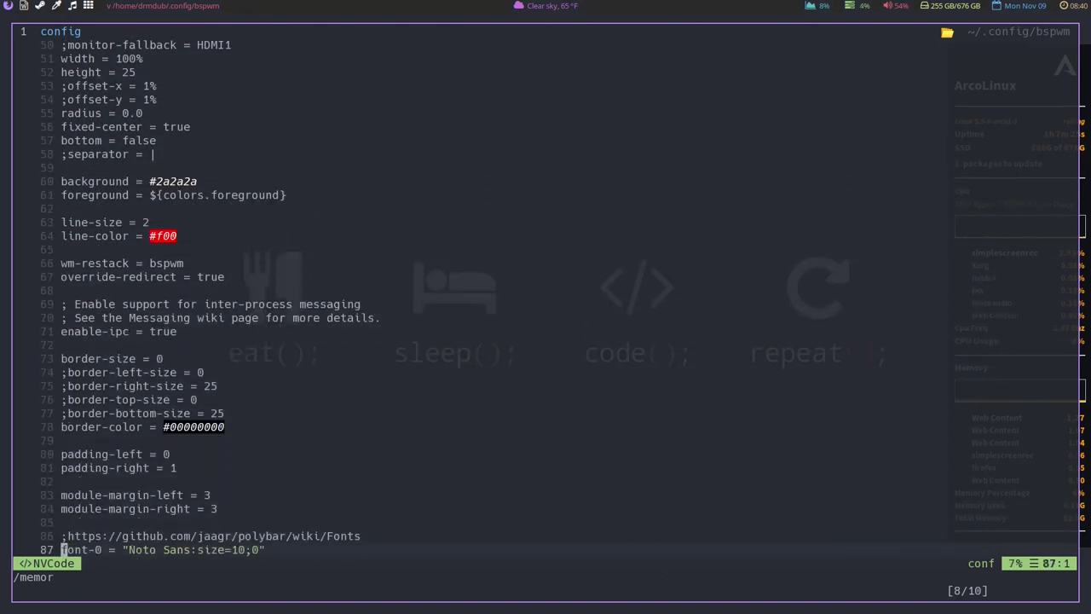
key("j")
key("j")
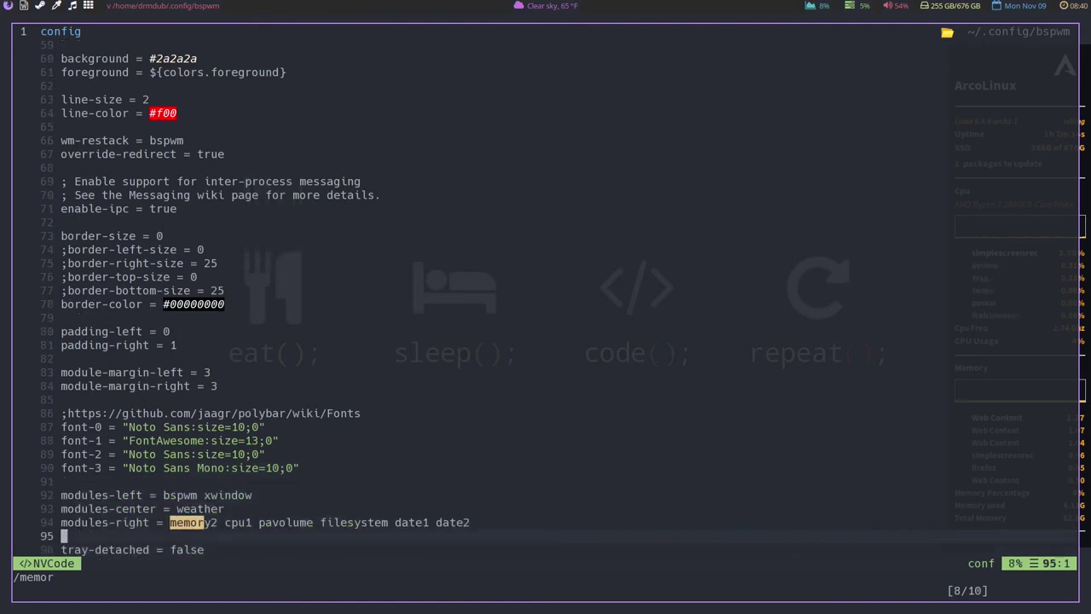
type("/memor")
key("BackSpace")
key("BackSpace")
type("ory2n")
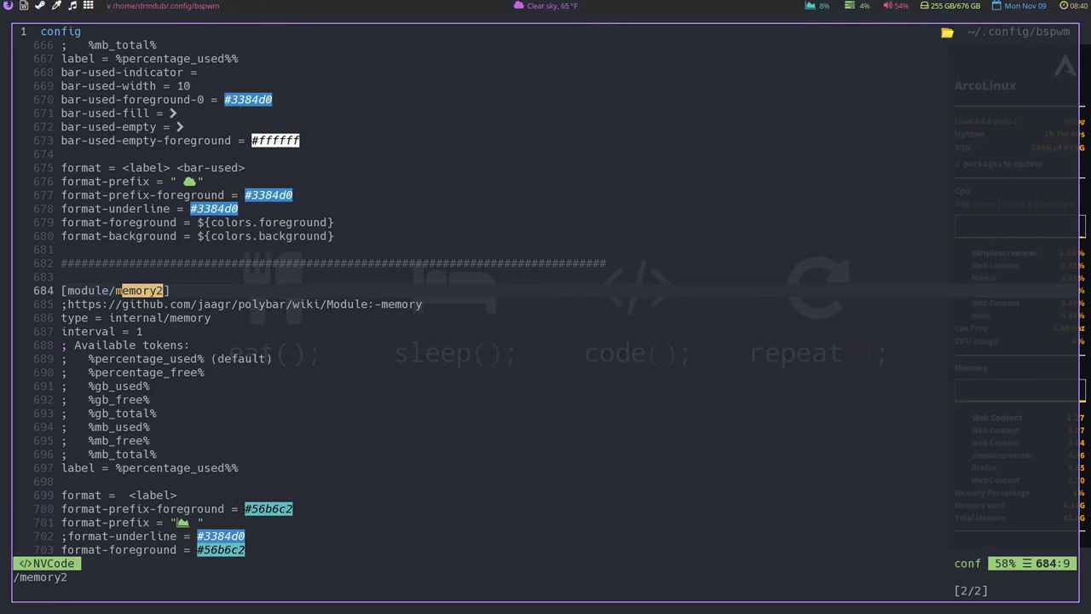
key("j")
key("j")
key("j")
key("j")
key("j")
key("j")
key("j")
key("j")
key("j")
key("j")
key("j")
key("j")
key("j")
key("j")
key("j")
key("j")
key("j")
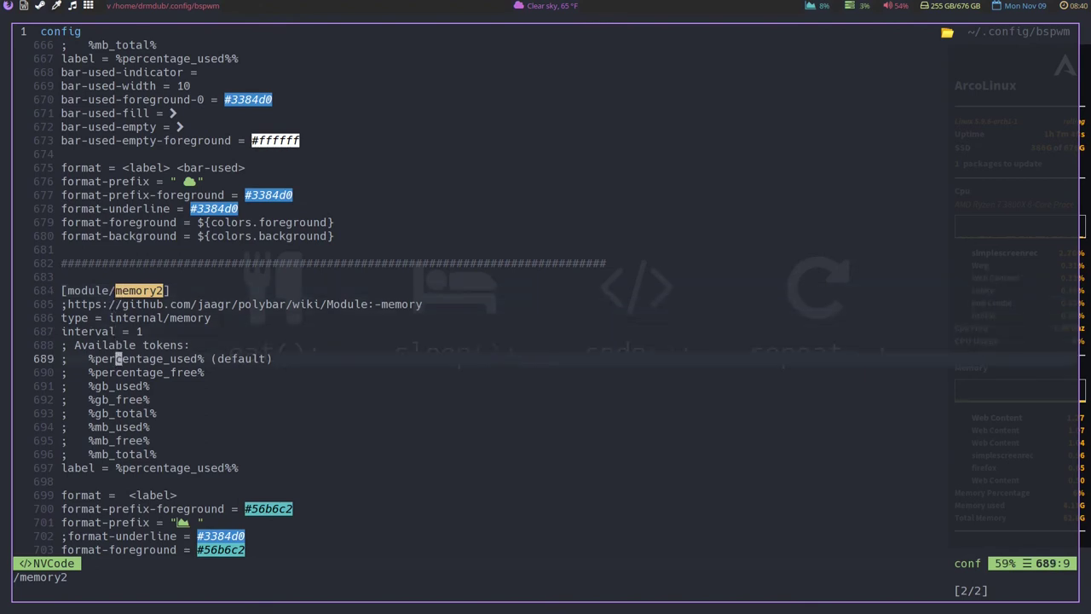
key("j")
key("j")
key("k")
key("k")
key("k")
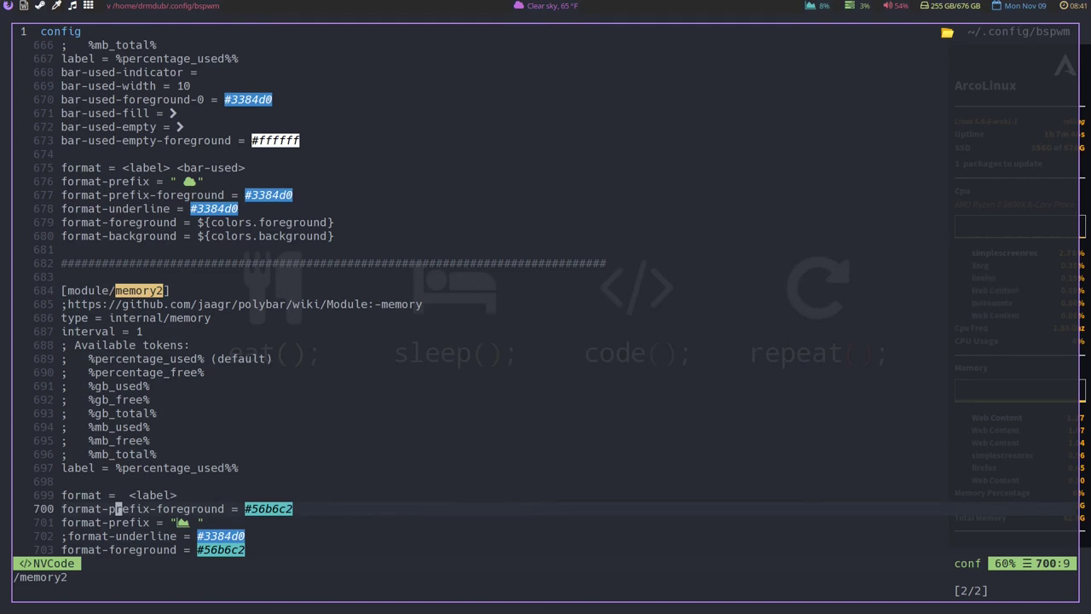
Copy the Dracula Cyan hex value #8be9fd from the palette page in Firefox.
key("super+2")
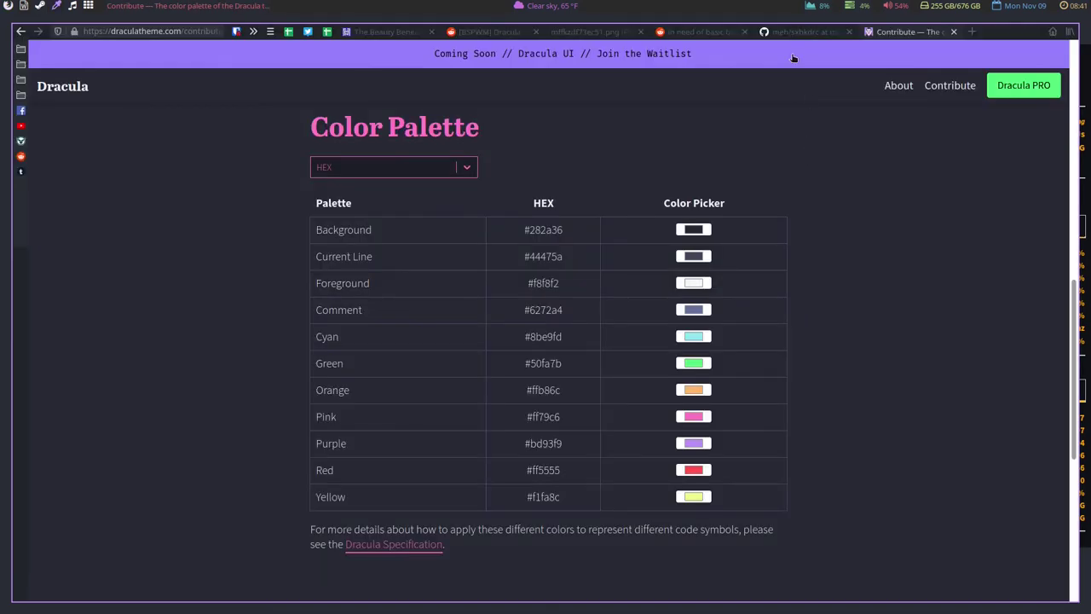
left_click(546, 344)
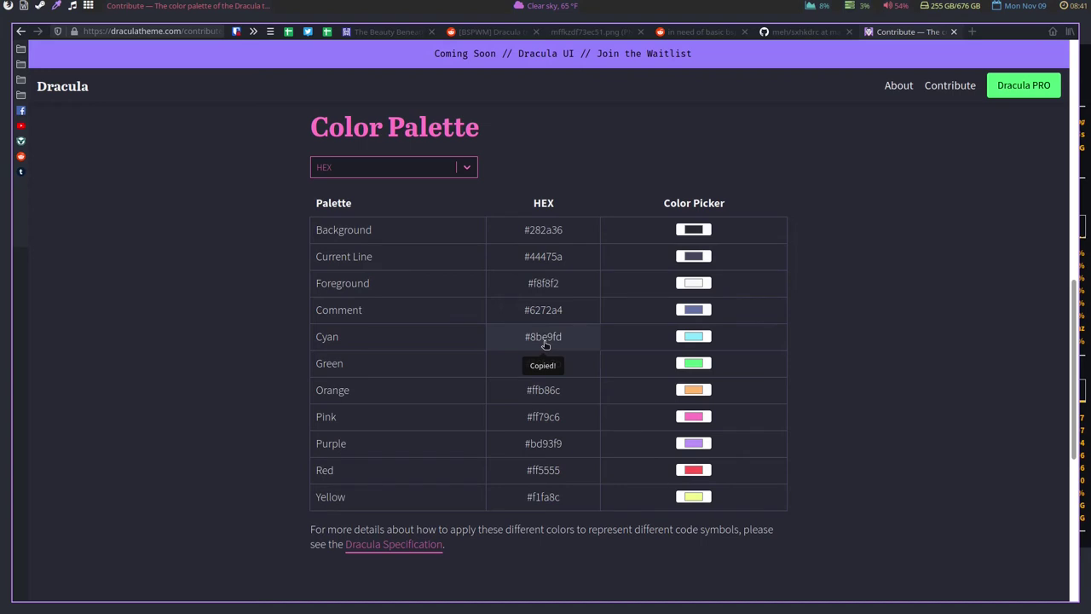
Replace memory2's format-prefix-foreground #56b6c2 on line 700 with Cyan #8be9fd.
key("super+1")
key("j")
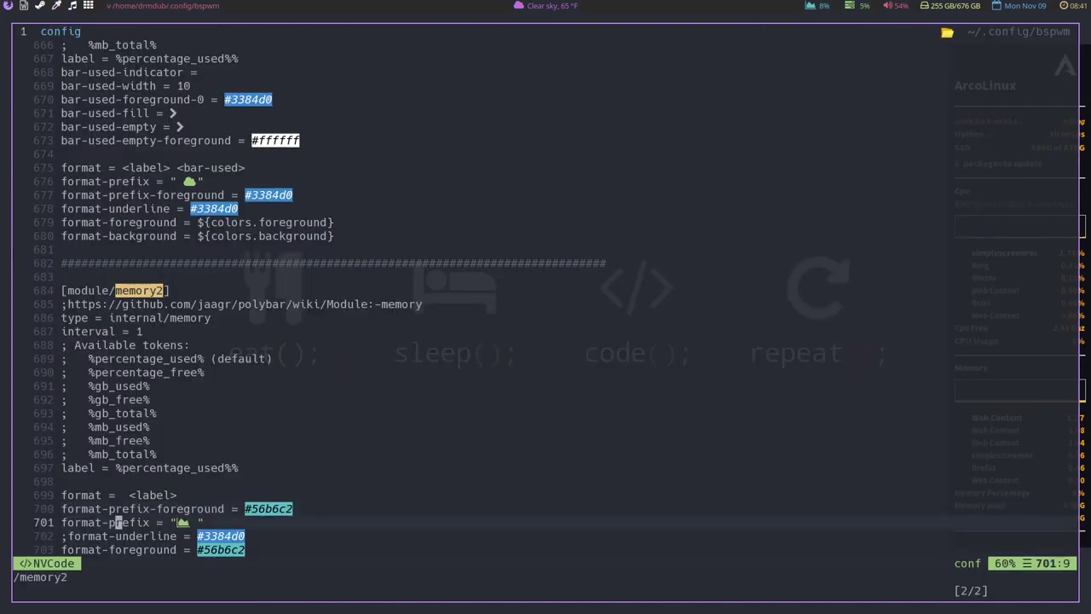
key("k")
key("shift+a")
key("Left")
key("Left")
key("Left")
key("Left")
key("Left")
key("Left")
key("Left")
key("Left")
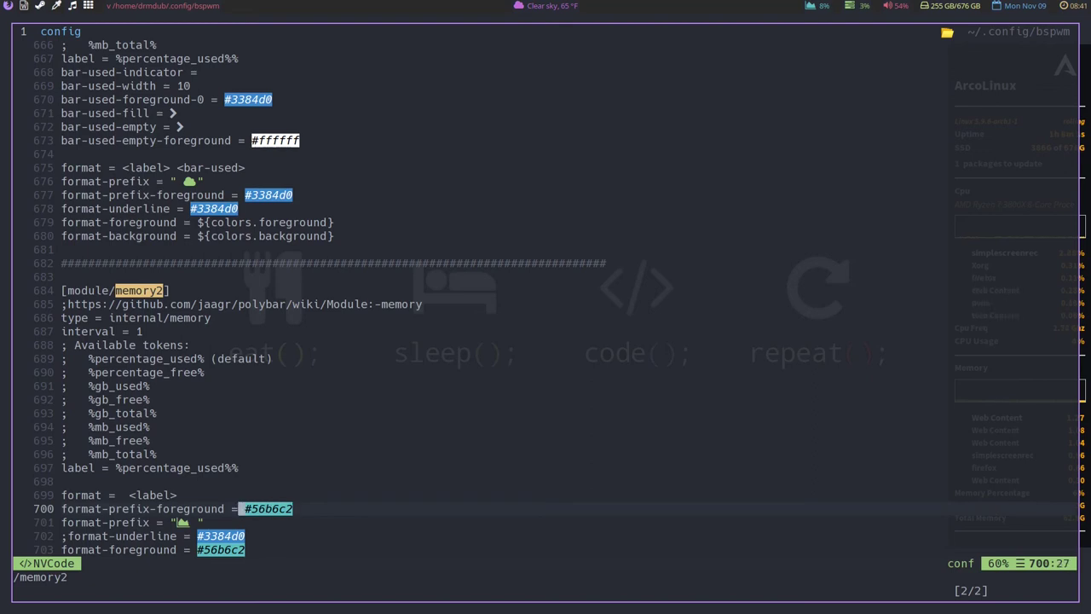
key("Right")
key("shift+c")
type("#8be9fd")
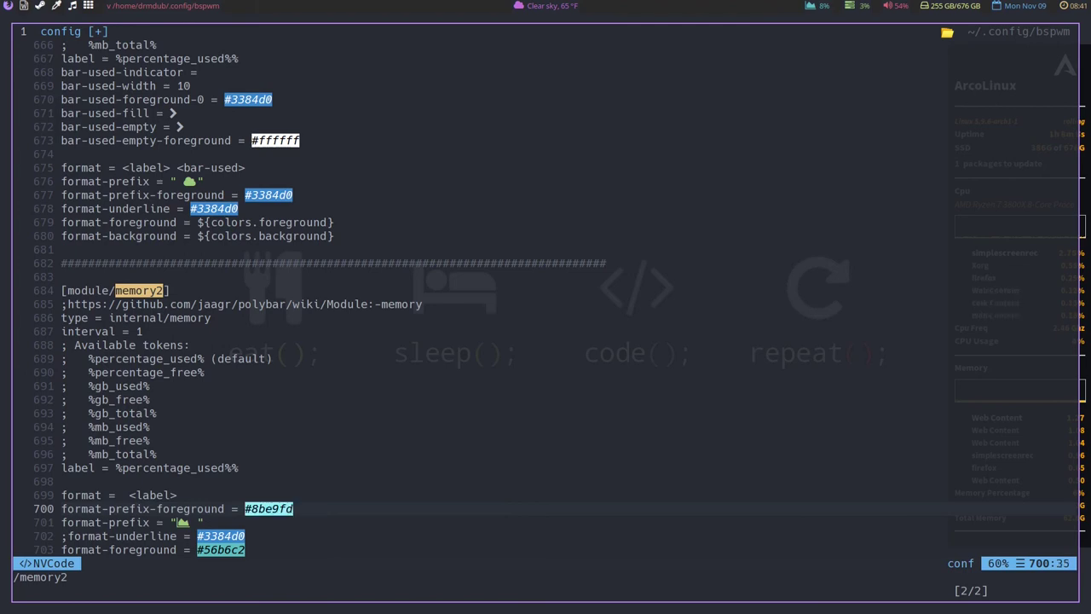
Add the lines 'format-background = ${colors.background}' and 'format-padding = 1' to the memory2 module.
key("Down")
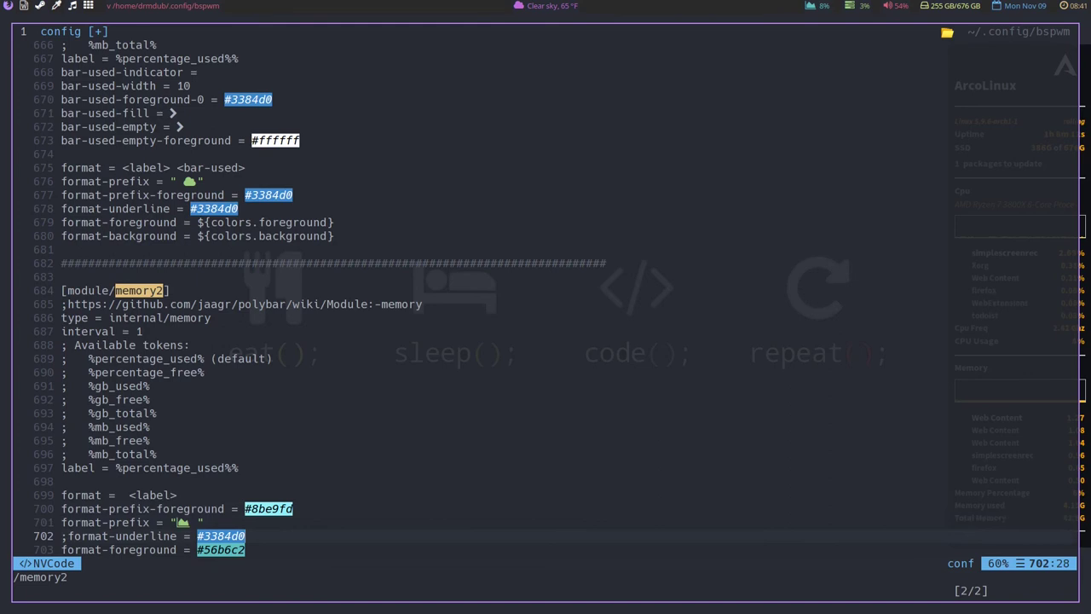
key("Down")
key("Down")
key("End")
key("Return")
type("format-background = ${colors.background}")
key("Return")
type("format-padding = 1")
key("Up")
key("Up")
key("Up")
key("Up")
key("Up")
key("Up")
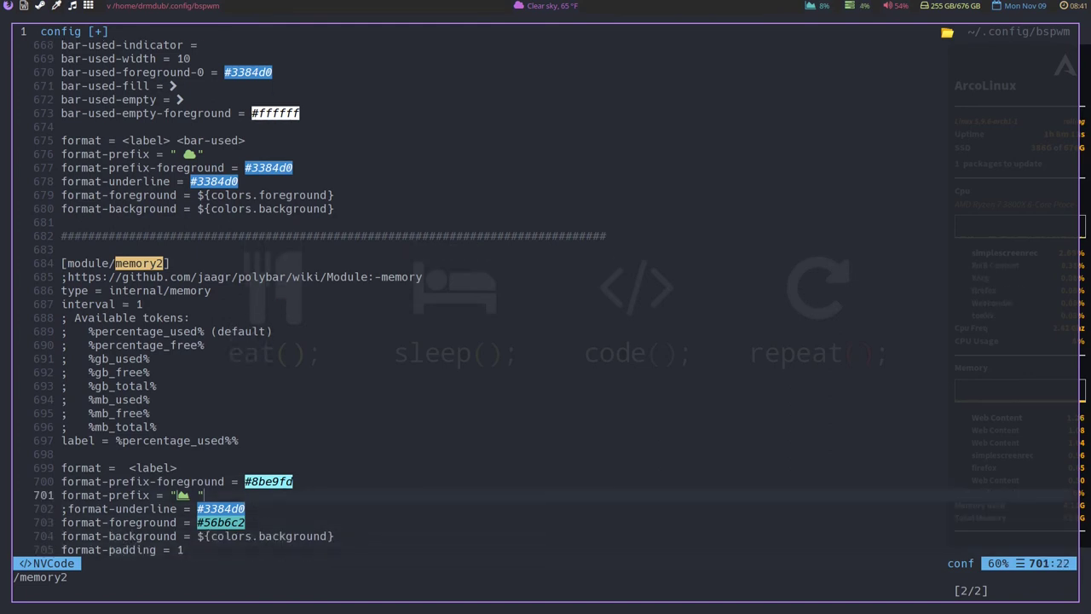
key("Down")
key("Down")
key("Down")
key("Down")
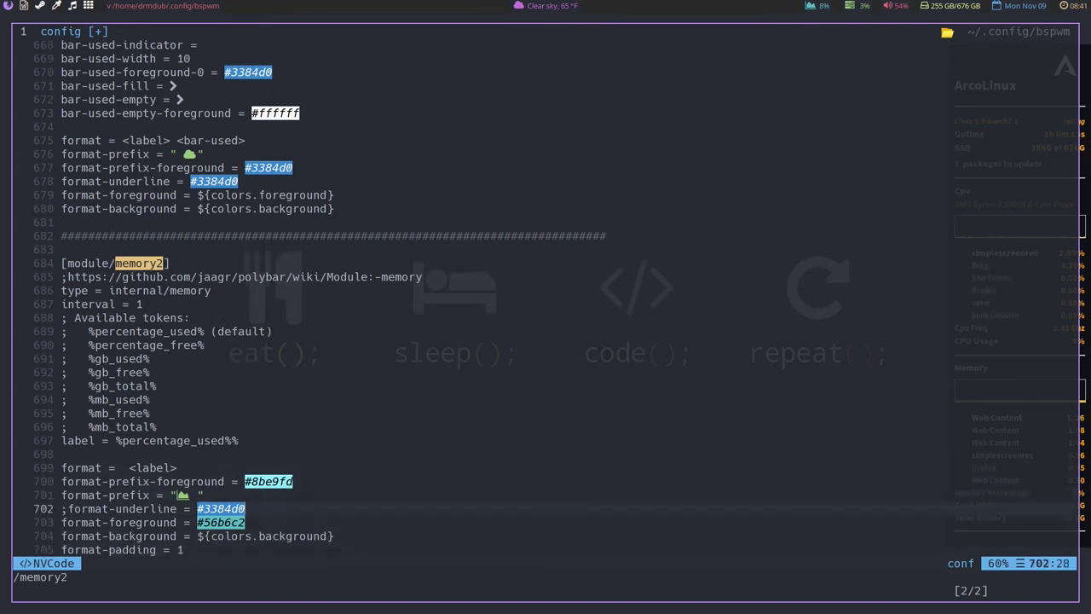
Change memory2's format-foreground #56b6c2 to #8be9fd and save the config.
key("Escape")
key("Left")
key("Left")
key("Left")
key("Left")
key("Left")
key("Left")
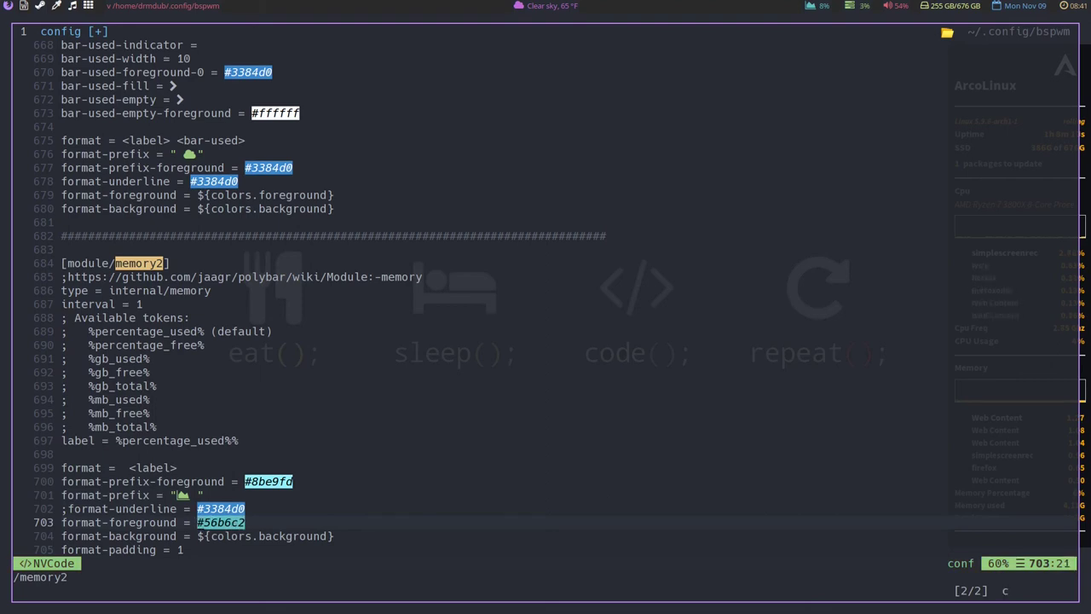
key("shift+c")
type("#8be9fd")
key("Escape")
type(":w")
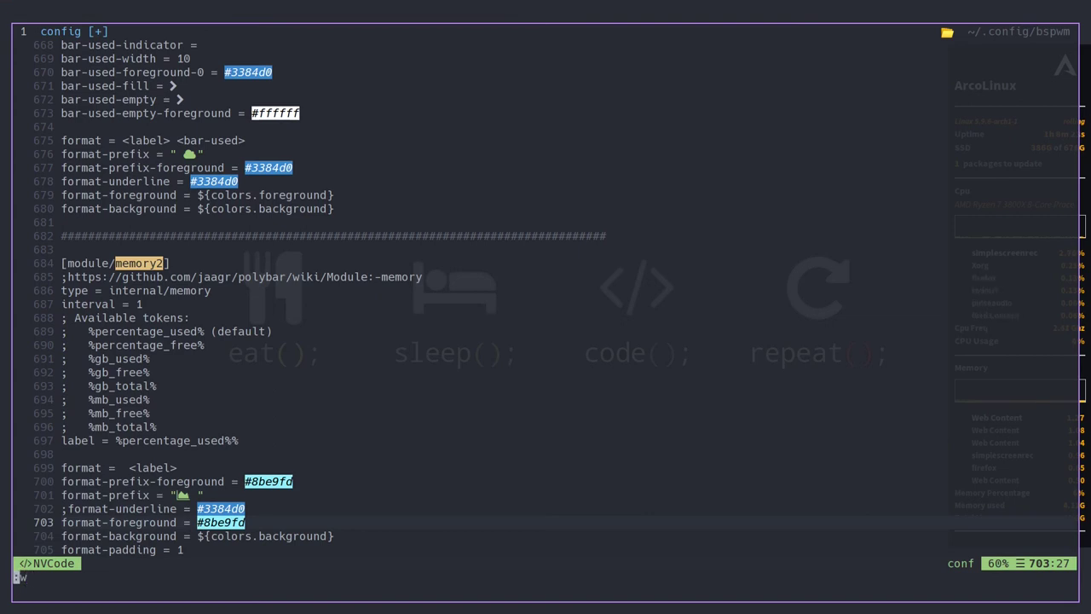
key("Return")
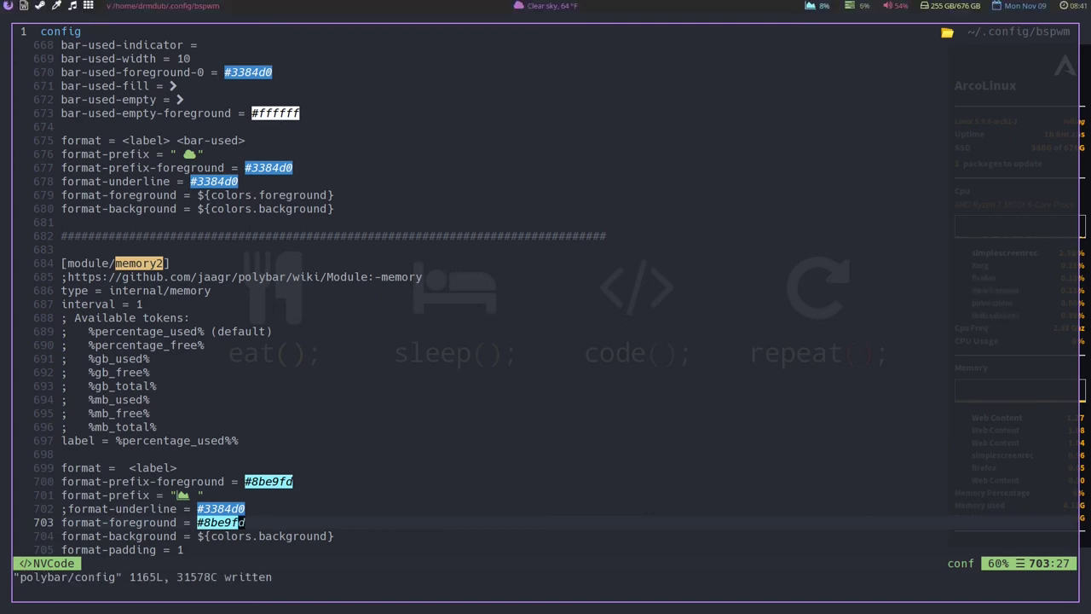
Search /cpu1 from the top to reach [module/cpu1]'s foreground setting, then bring up the Dracula palette.
key("g")
key("g")
key("j")
key("j")
key("j")
key("j")
key("j")
key("j")
key("j")
key("j")
key("j")
key("j")
key("j")
key("j")
key("j")
key("j")
key("j")
key("j")
key("j")
key("j")
key("j")
key("j")
key("j")
key("j")
key("j")
key("j")
key("j")
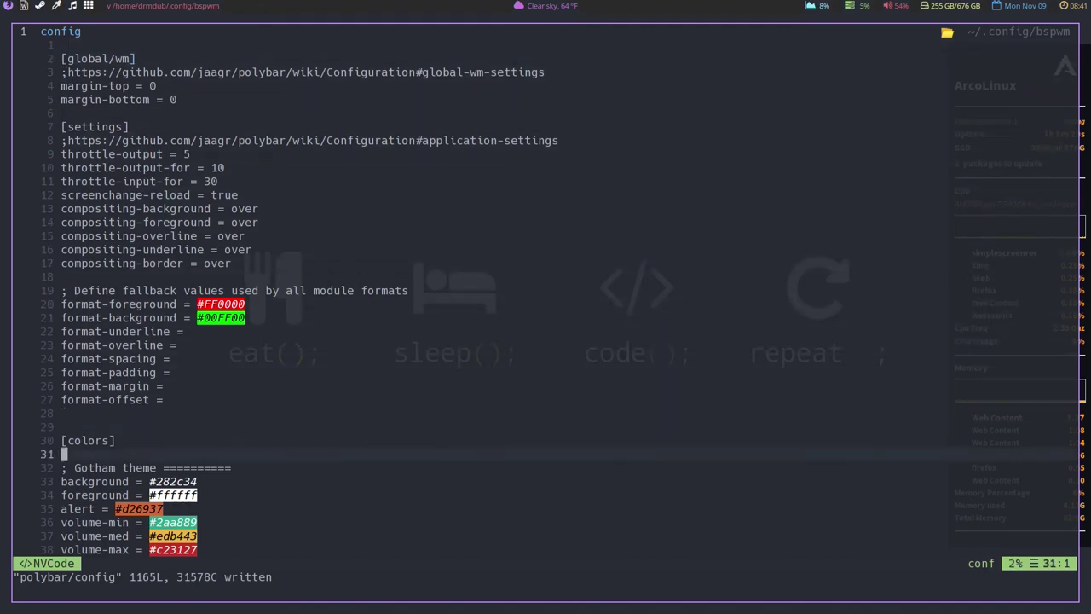
key("j")
key("j")
key("j")
key("j")
key("j")
key("j")
key("j")
key("j")
key("j")
key("j")
key("j")
key("j")
key("j")
key("j")
key("j")
key("j")
key("j")
key("j")
key("j")
key("j")
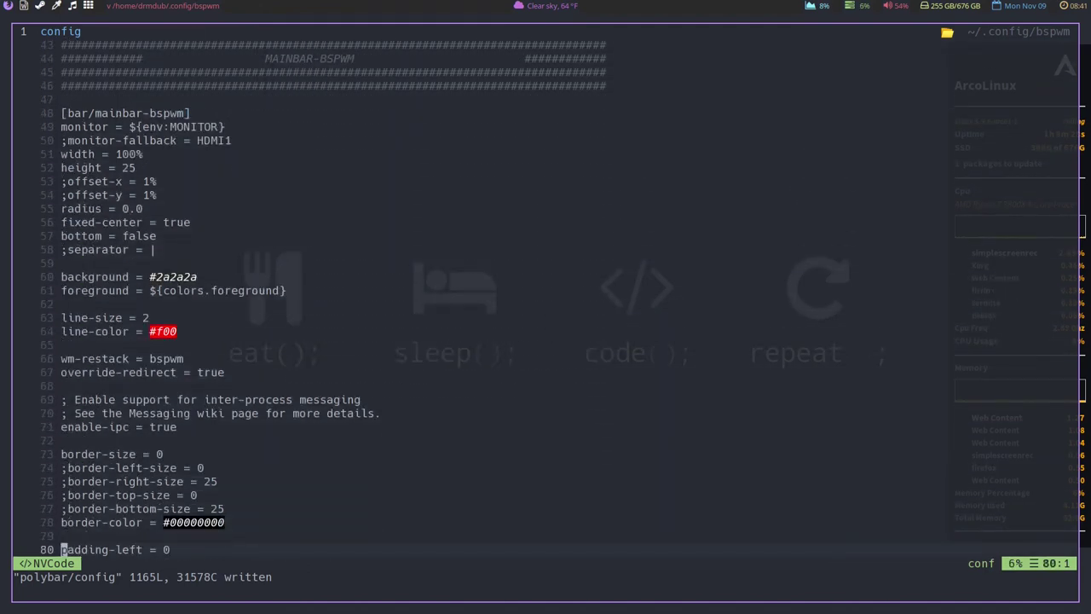
key("j")
key("j")
key("j")
key("j")
key("j")
key("j")
key("j")
key("j")
key("j")
key("j")
key("j")
key("j")
key("j")
key("j")
key("j")
key("j")
key("j")
key("j")
key("j")
key("j")
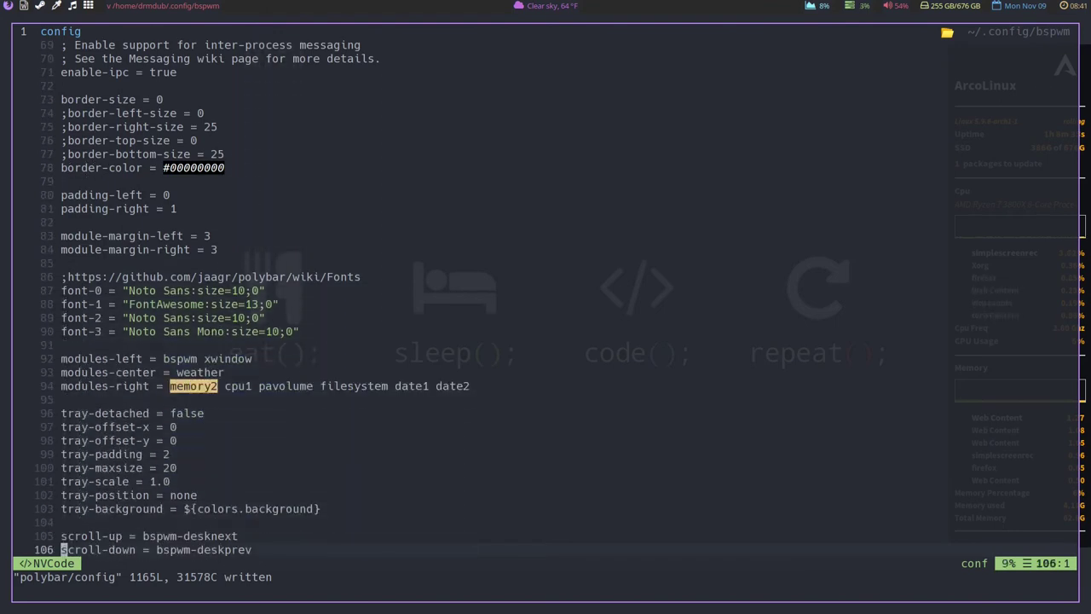
type("/cpu1")
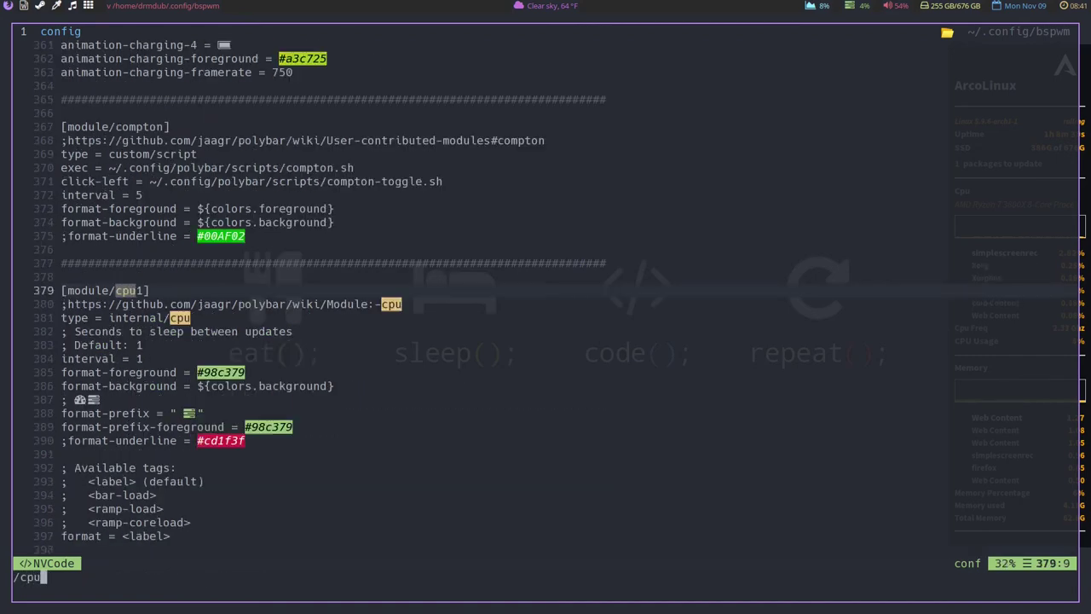
key("Return")
key("n")
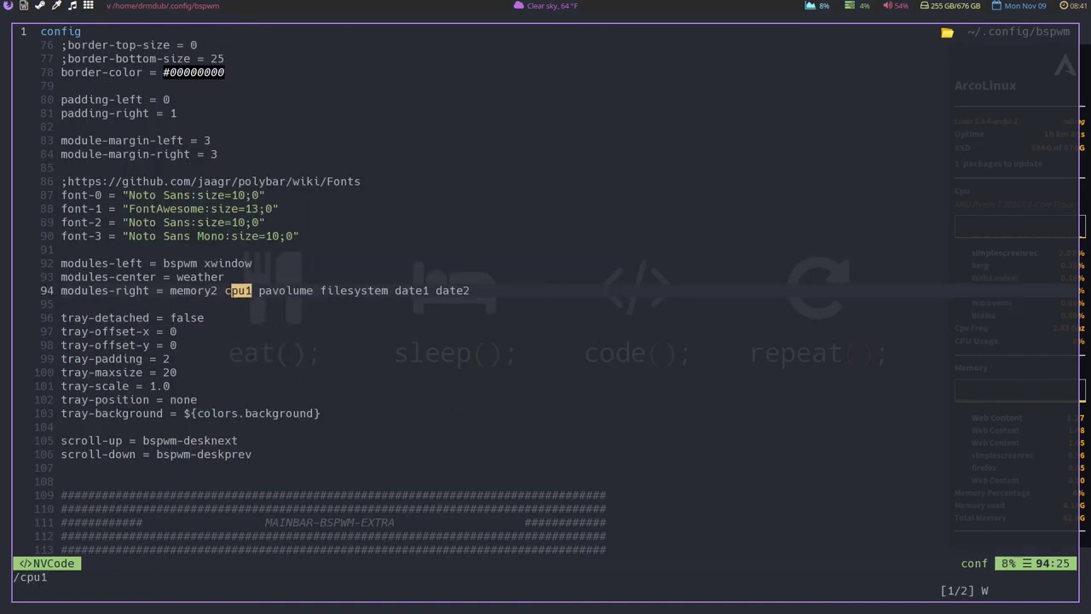
key("n")
key("j")
key("j")
key("j")
key("j")
key("j")
key("j")
key("super+2")
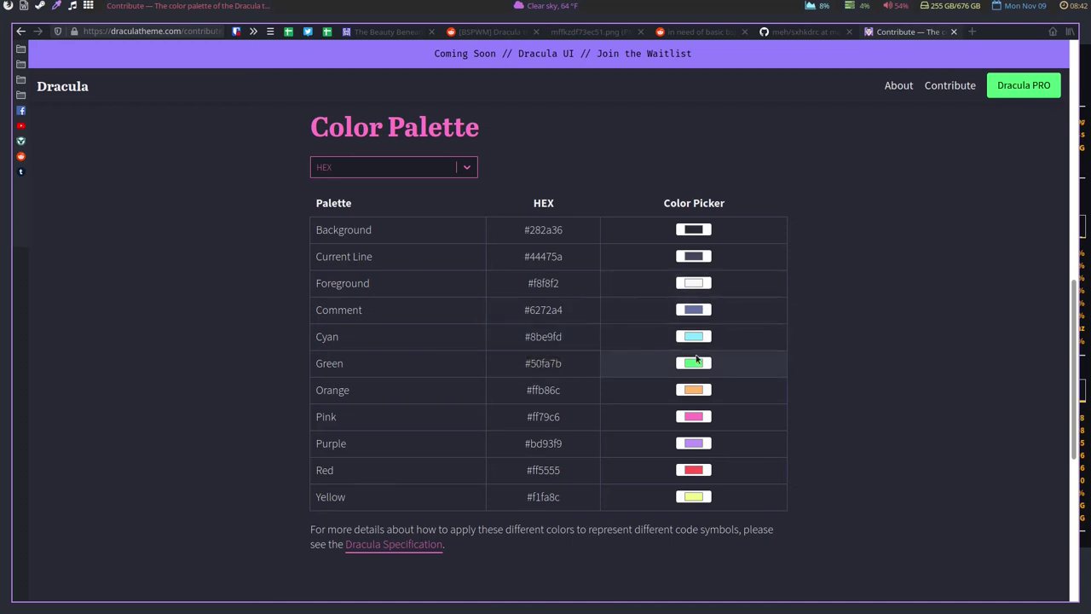
Copy Green #50fa7b and replace cpu1's format-foreground #98c379 on line 385 with it.
left_click(556, 364)
key("alt+Tab")
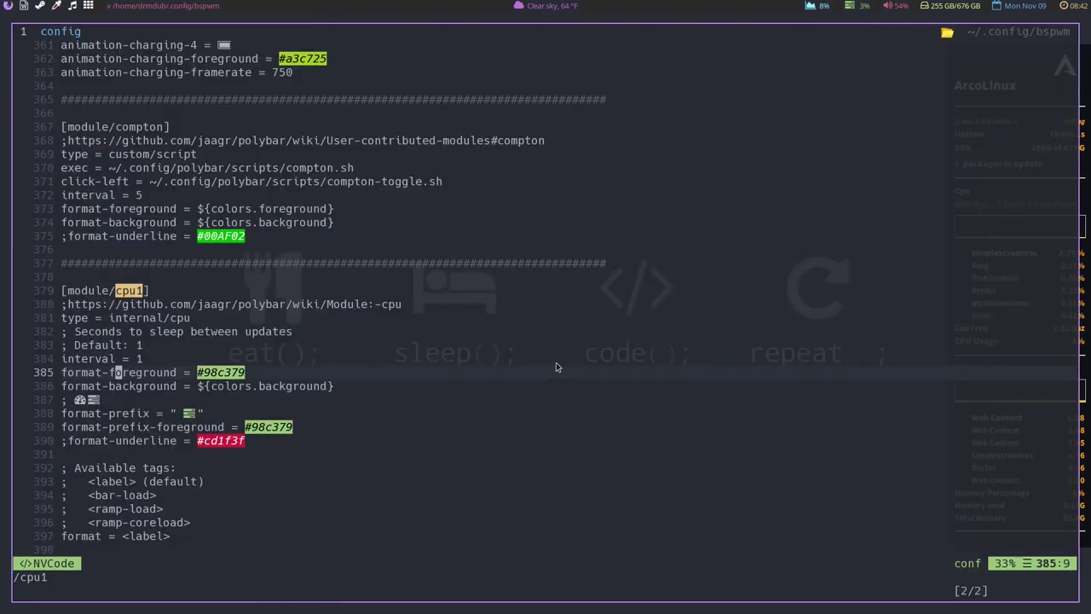
key("l")
key("l")
key("l")
key("l")
key("l")
key("l")
key("l")
key("l")
key("l")
key("l")
key("l")
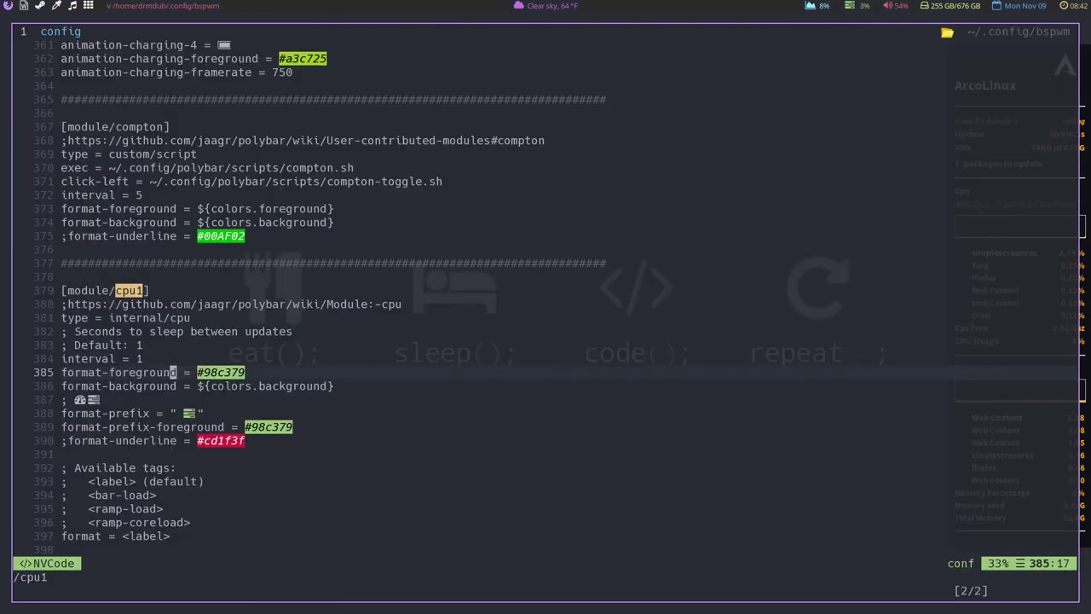
key("l")
key("shift+c")
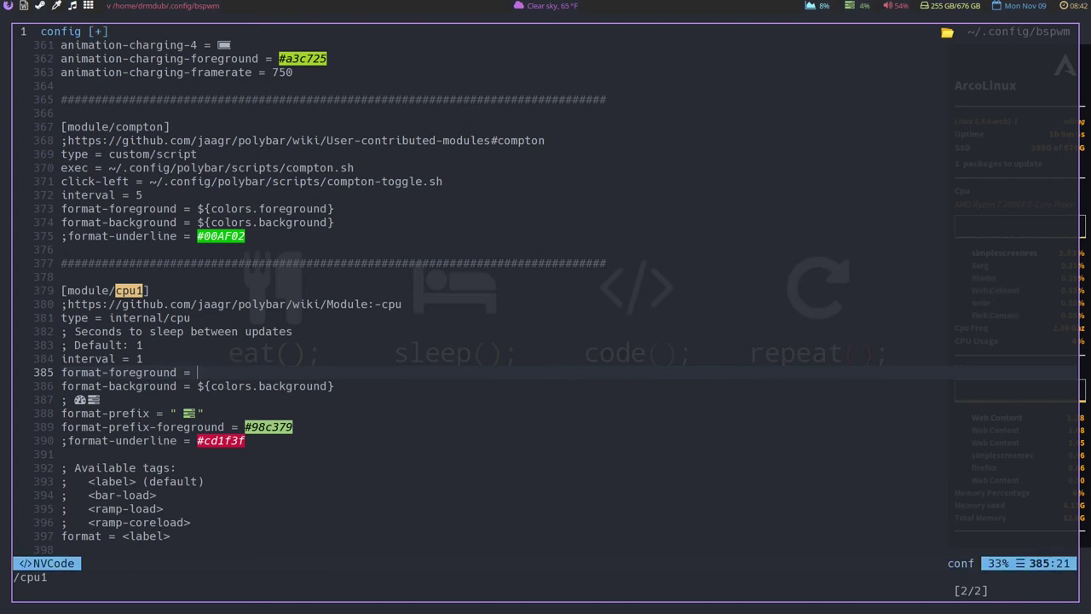
key("ctrl+shift+v")
key("Down")
key("Down")
key("Down")
key("Down")
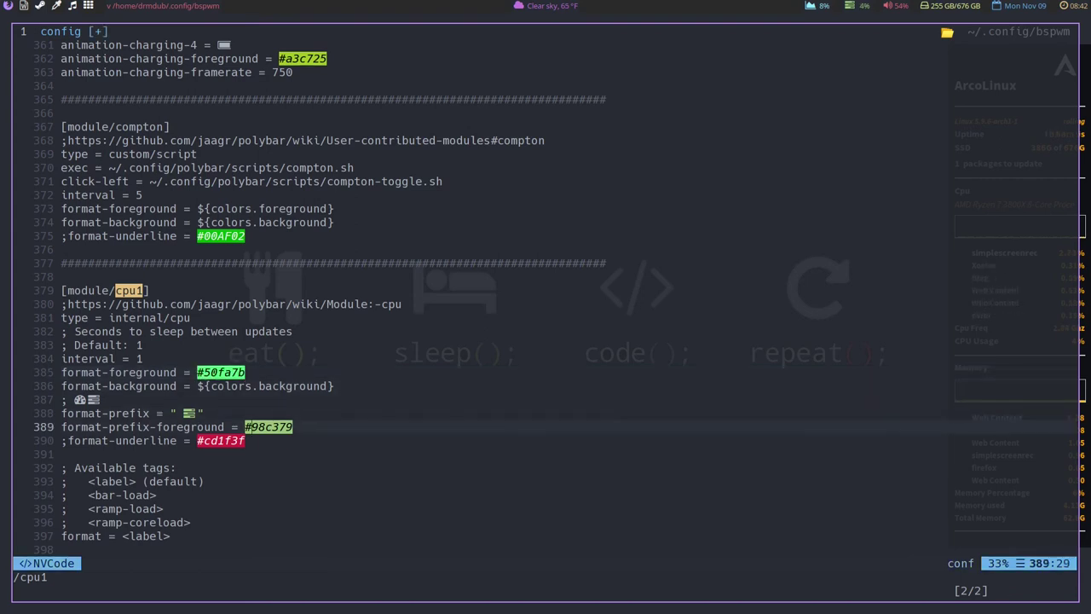
key("Escape")
Change the remaining #98c379 prefix colour on line 389 to #50fa7b and save.
key("numbersign")
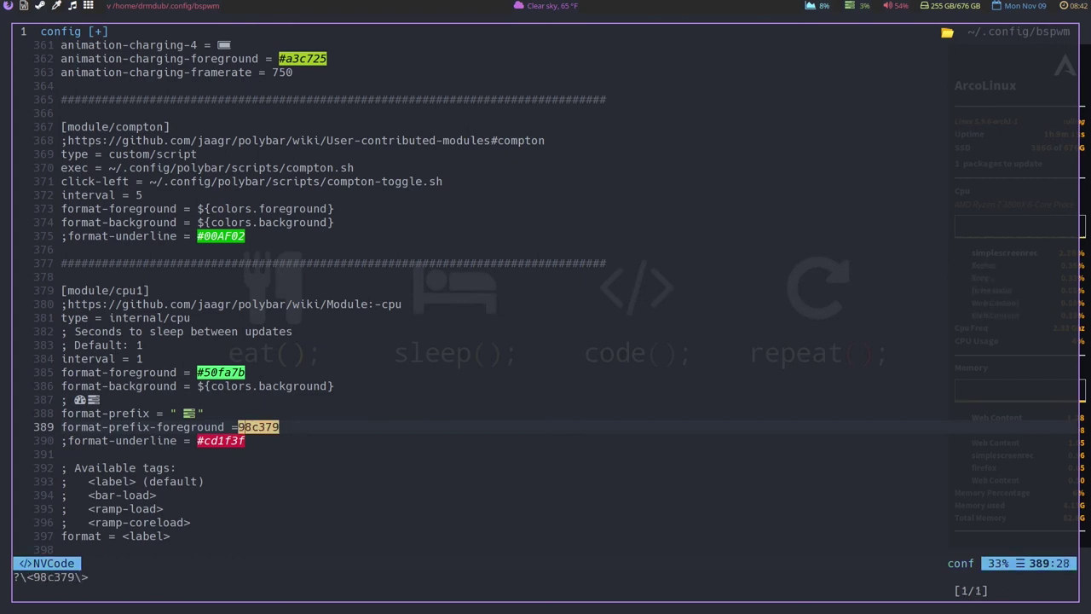
key("h")
key("i")
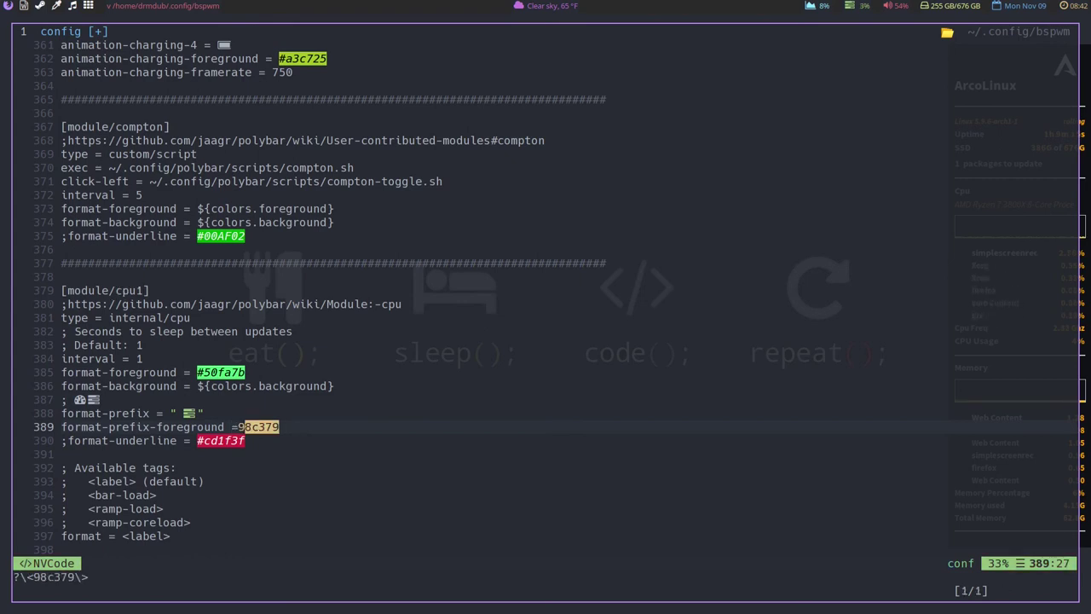
type("lCi #50fa7")
key("BackSpace")
key("BackSpace")
key("BackSpace")
key("BackSpace")
key("BackSpace")
key("BackSpace")
key("BackSpace")
key("BackSpace")
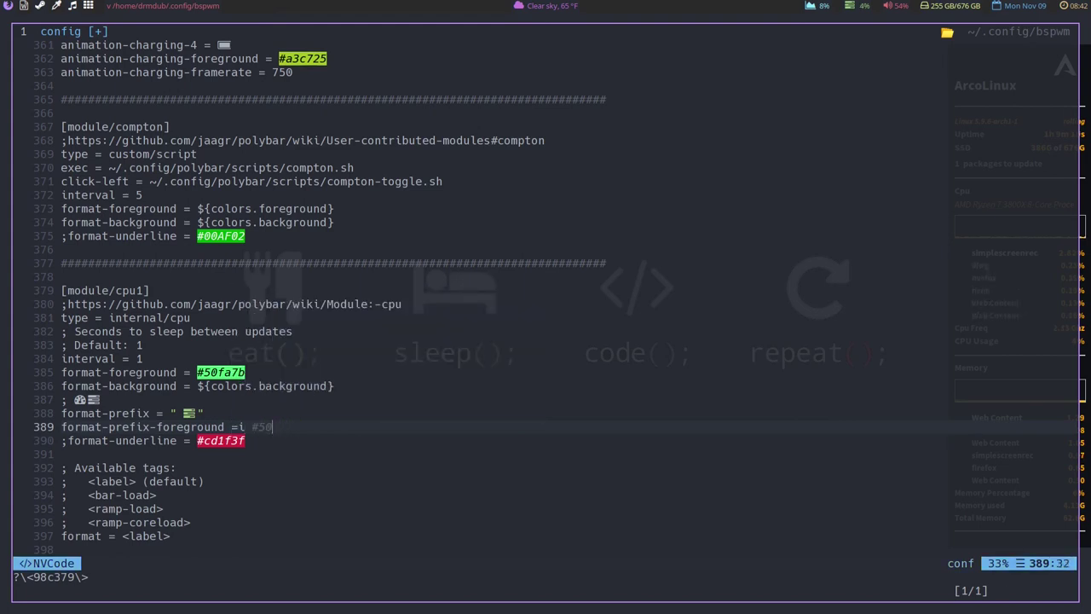
type("#50fa7b")
key("Escape")
type(":w")
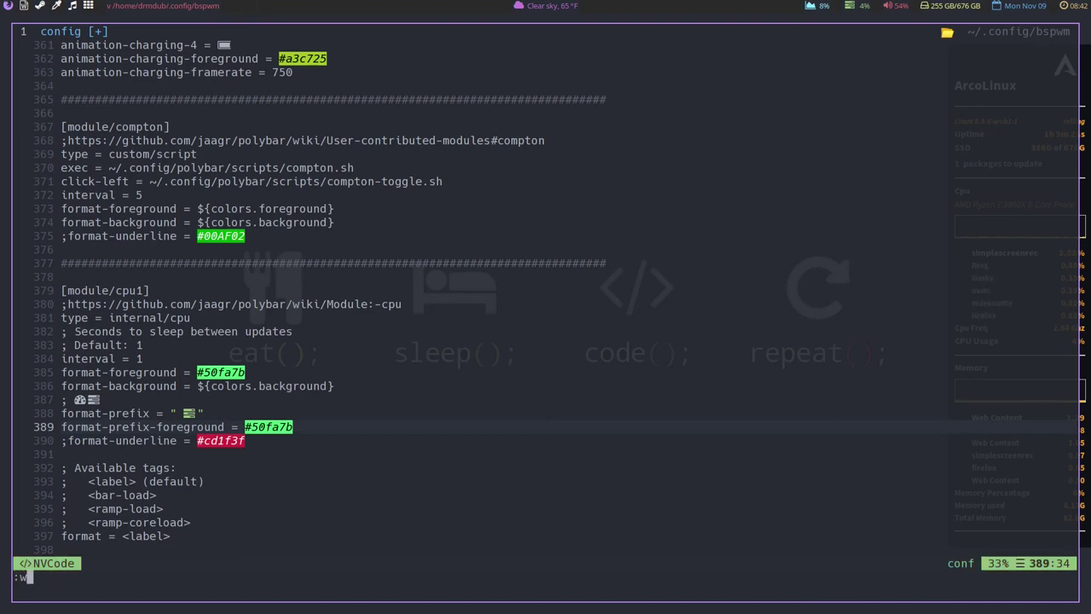
key("Return")
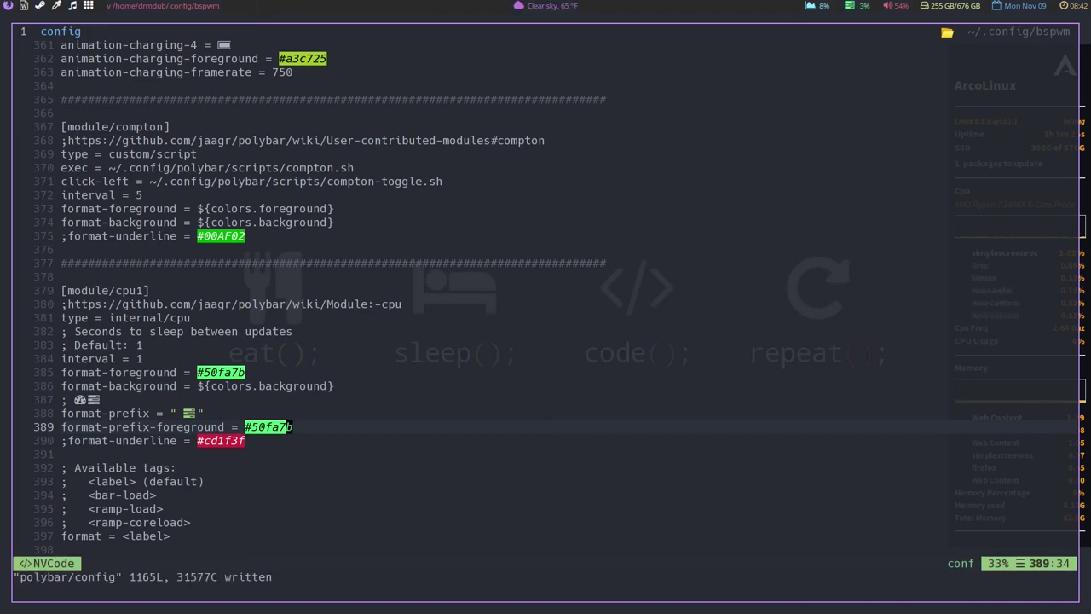
Find the pavolume module's foreground colour and copy Dracula Orange #ffb86c from the palette.
type("/pavu")
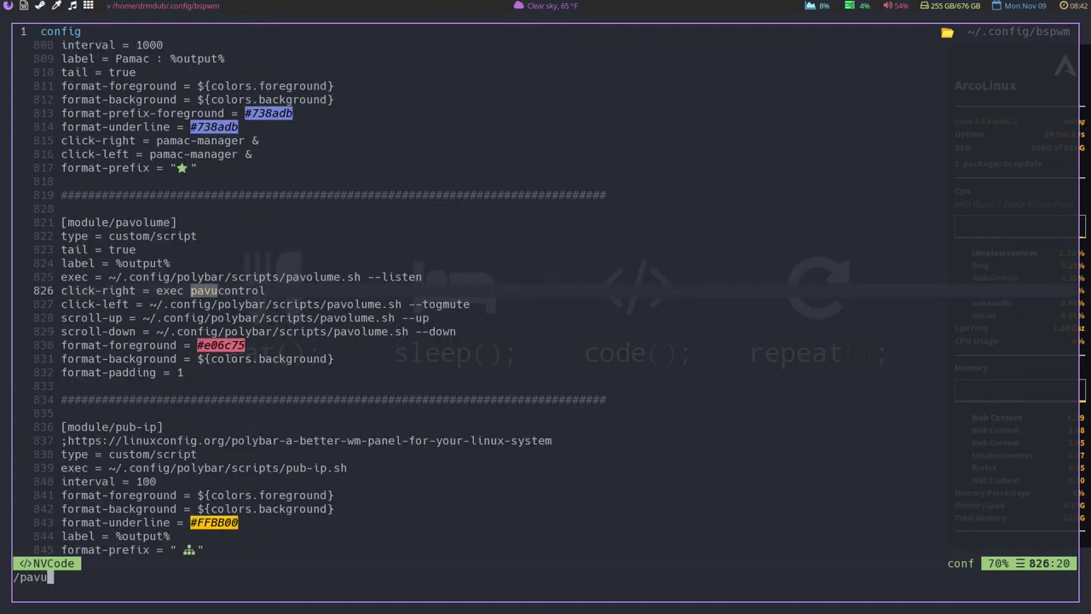
key("Return")
left_click(200, 345)
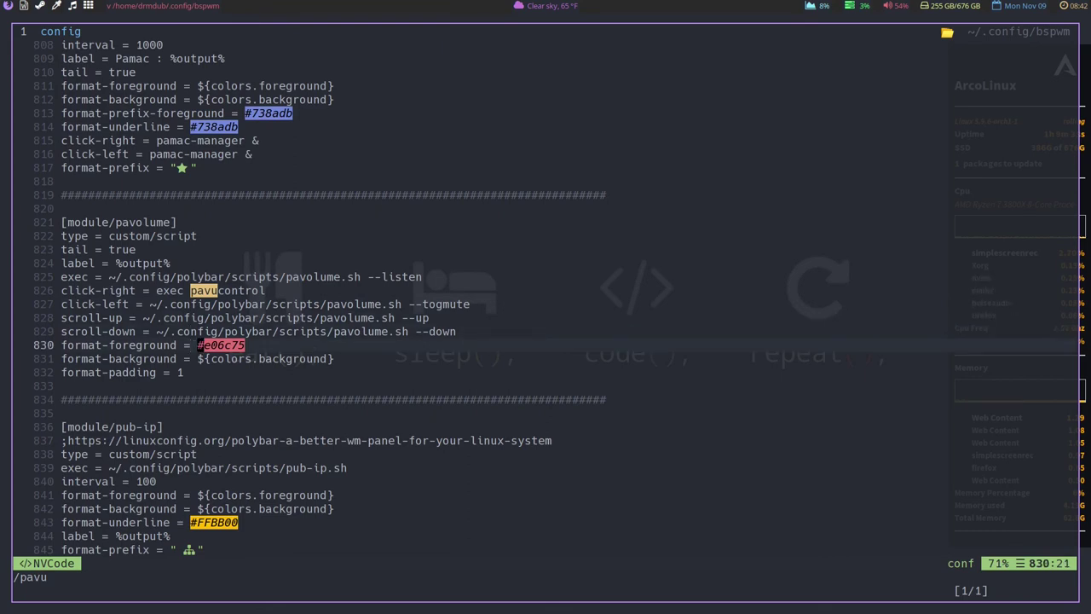
key("super+2")
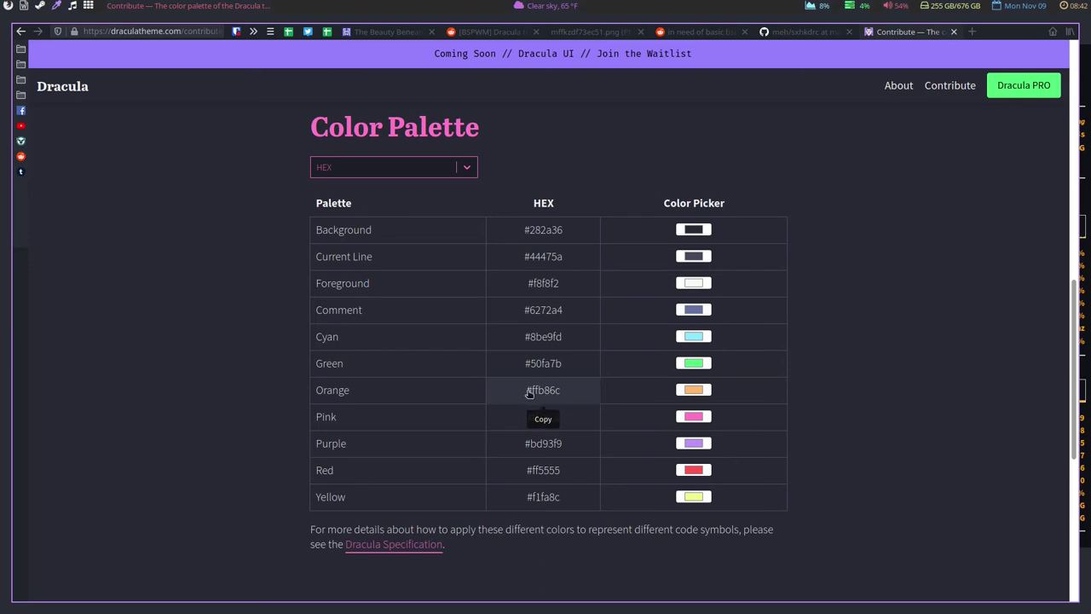
left_click(533, 390)
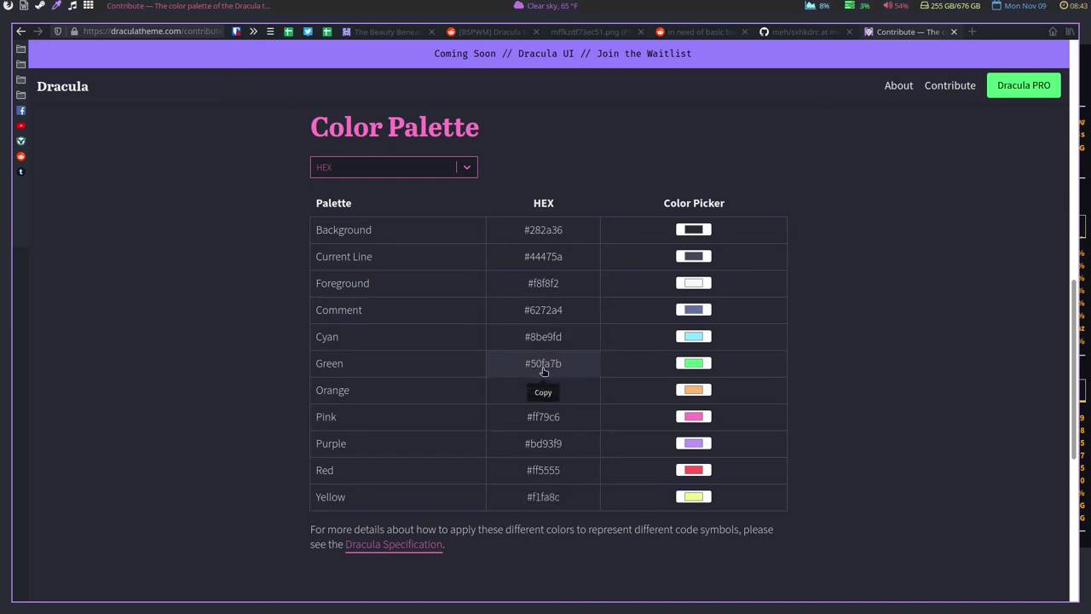
left_click(548, 397)
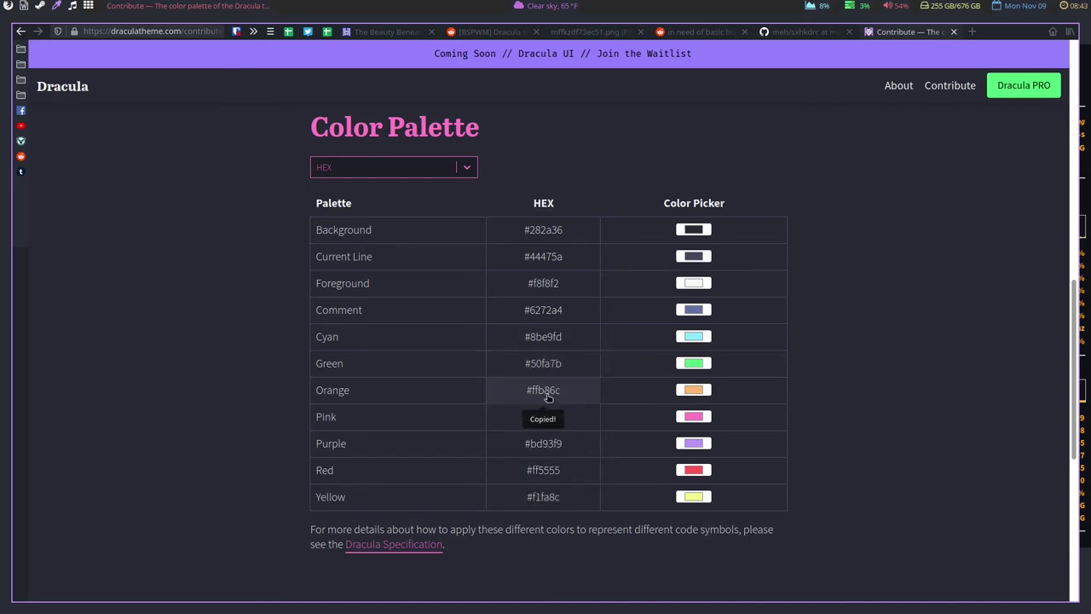
Replace #e06c75 on line 830 with #ffb86c and save the config.
key("super+2")
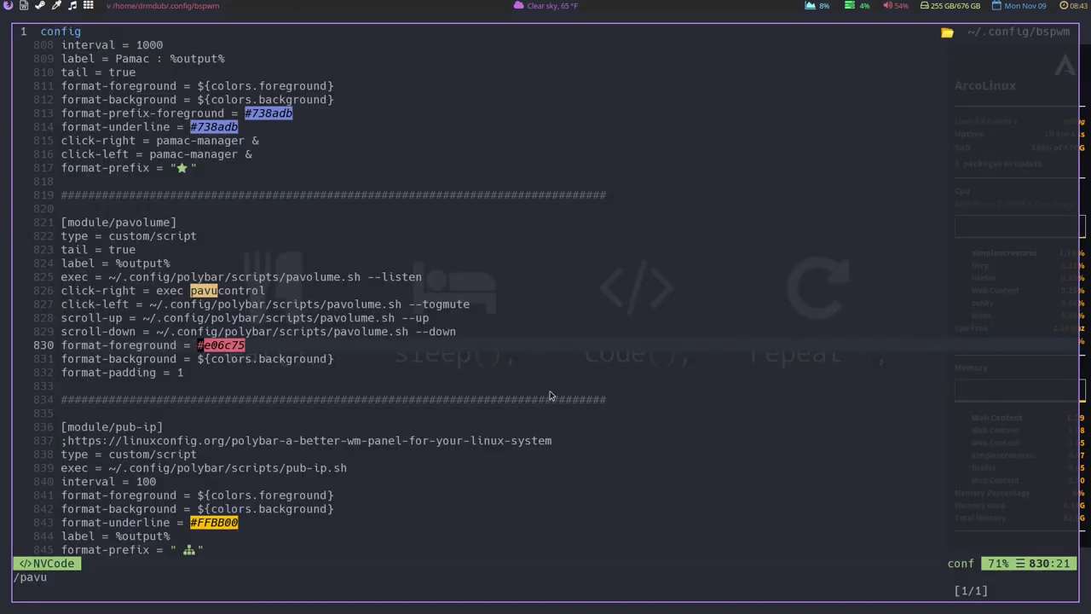
key("shift+c")
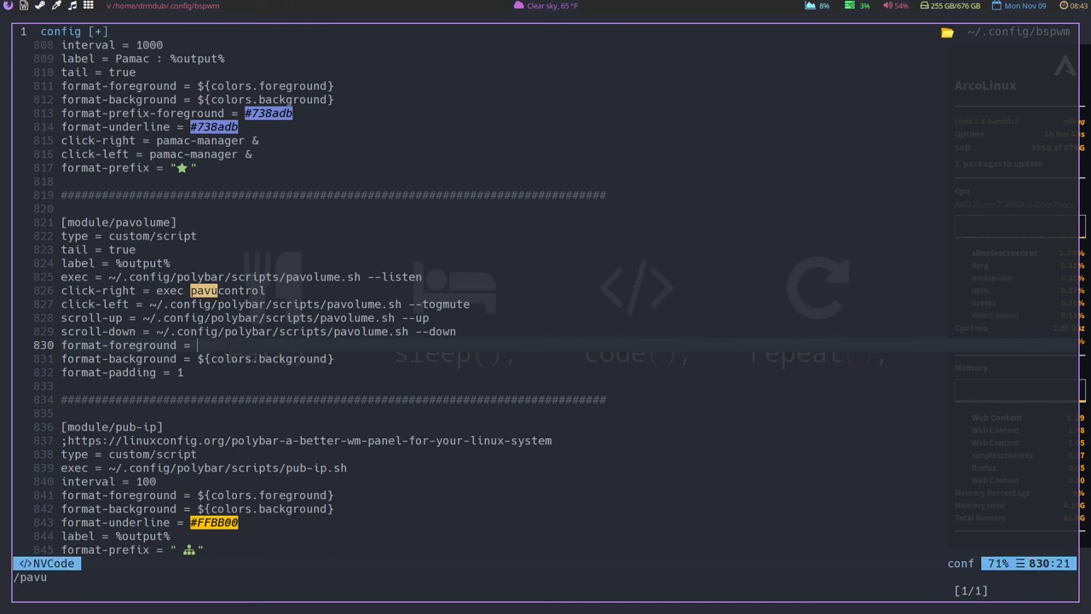
key("ctrl+shift+v")
key("Escape")
type(":w")
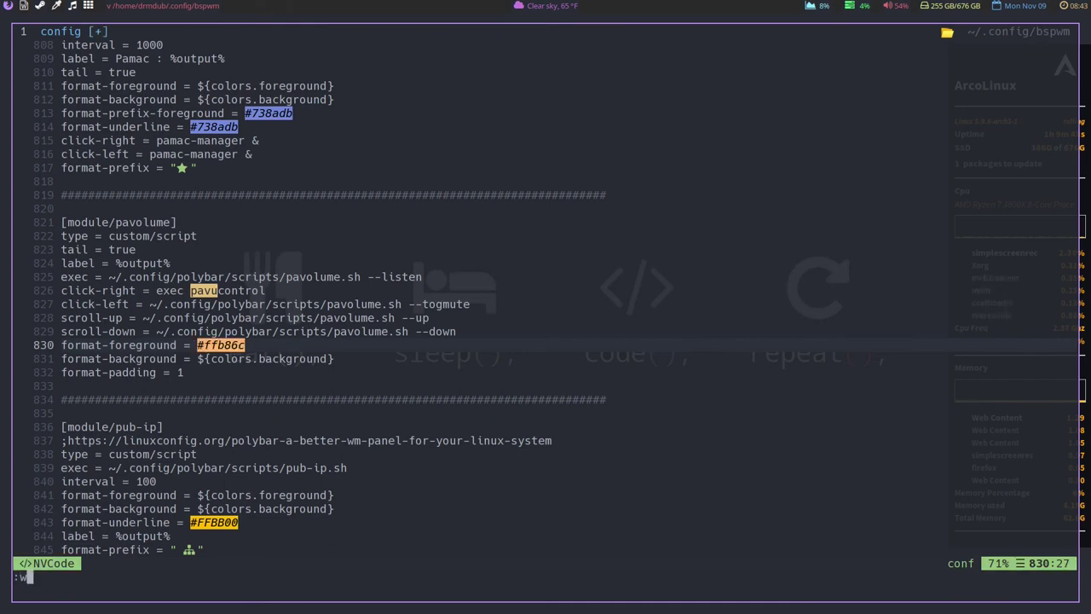
key("Return")
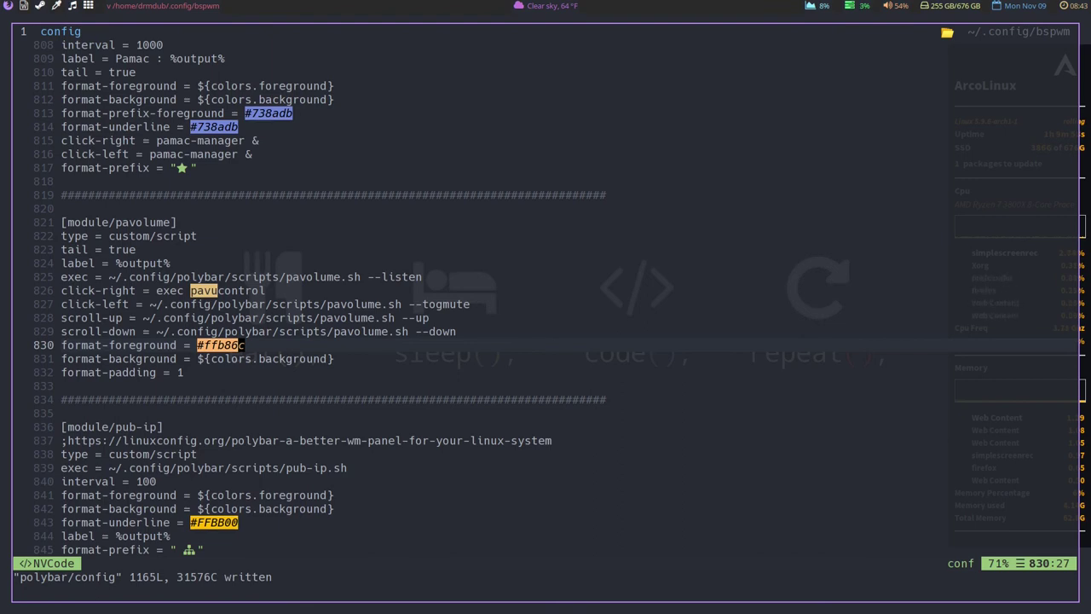
key("slash")
Search for filesystem and move to the #f1fa8c format-mounted-foreground value on line 588.
type("filesystem")
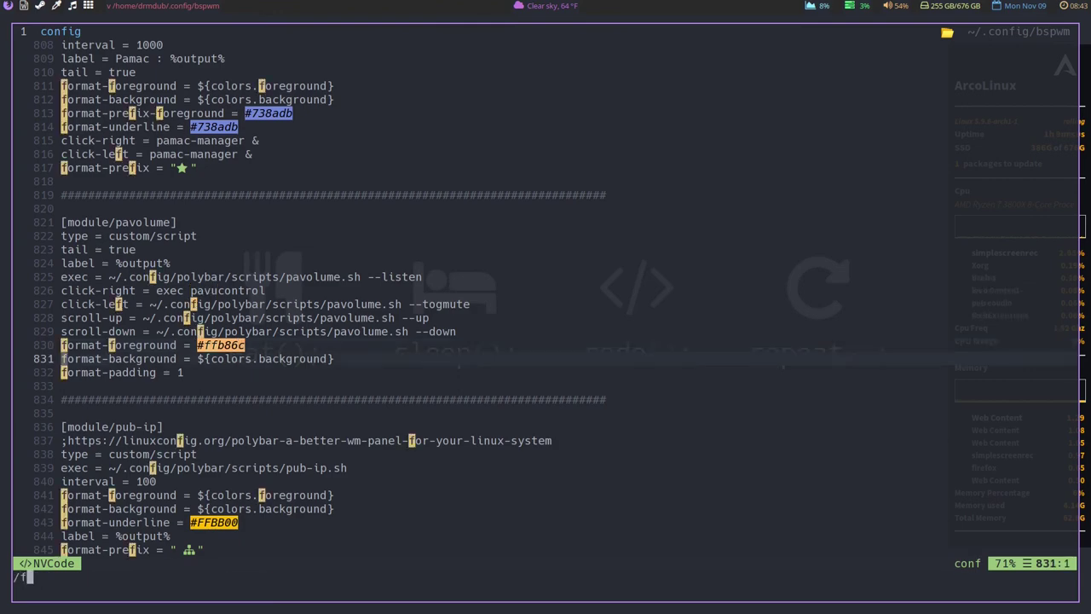
key("Return")
key("n")
key("n")
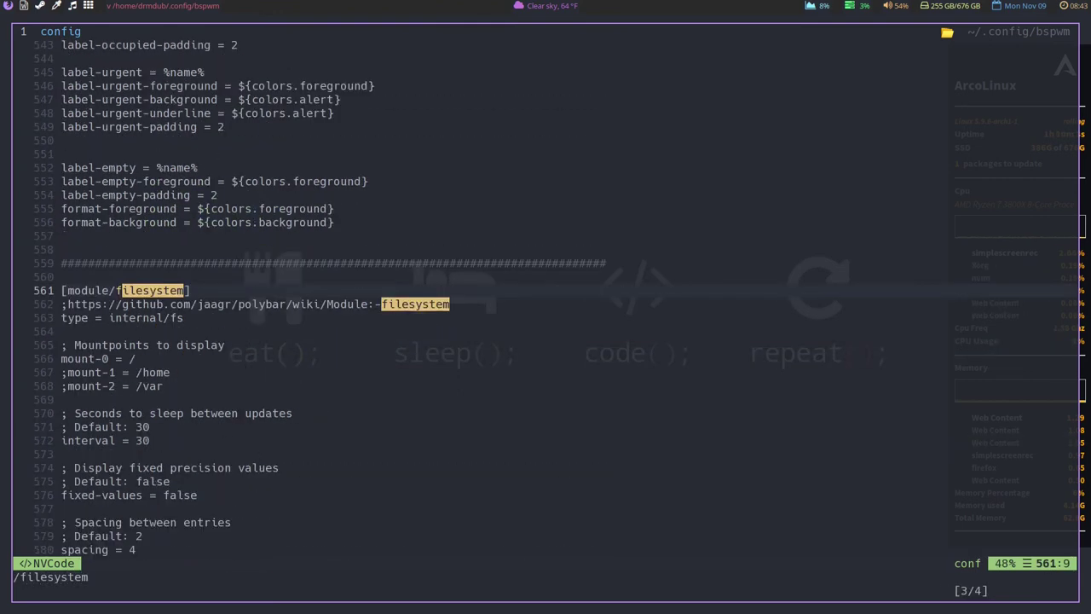
key("j")
key("j")
key("j")
key("j")
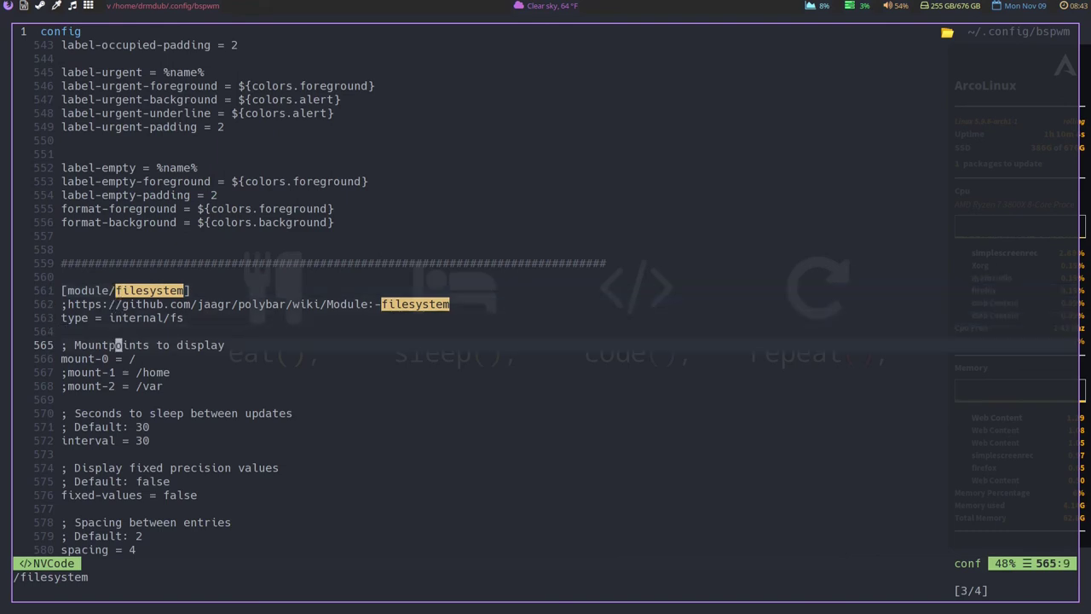
key("j")
key("j")
key("j")
key("j")
key("j")
key("j")
key("j")
key("j")
key("j")
key("j")
key("j")
key("j")
key("j")
key("j")
key("j")
key("j")
key("j")
key("j")
key("j")
key("j")
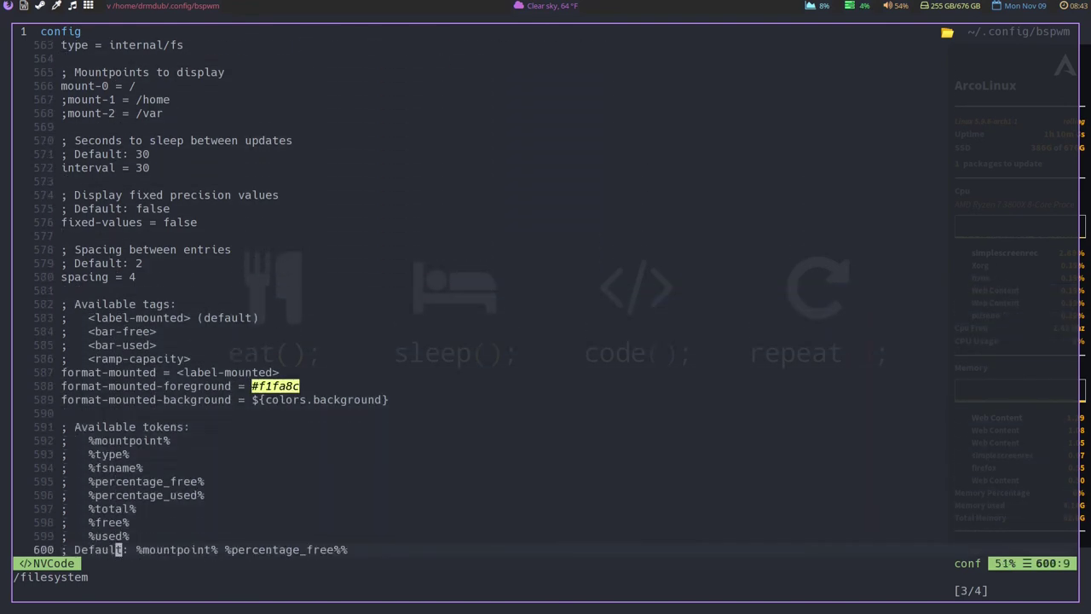
key("k")
key("k")
key("k")
key("k")
key("k")
key("k")
key("k")
key("k")
key("k")
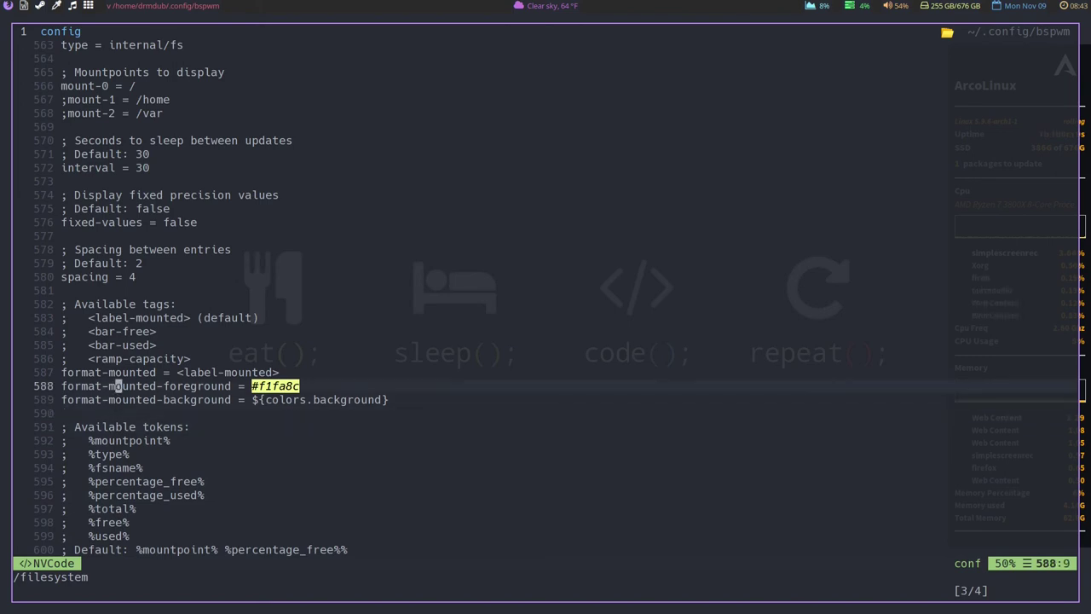
key("A")
key("Left")
key("Left")
key("Left")
key("Left")
key("Left")
key("Left")
key("Left")
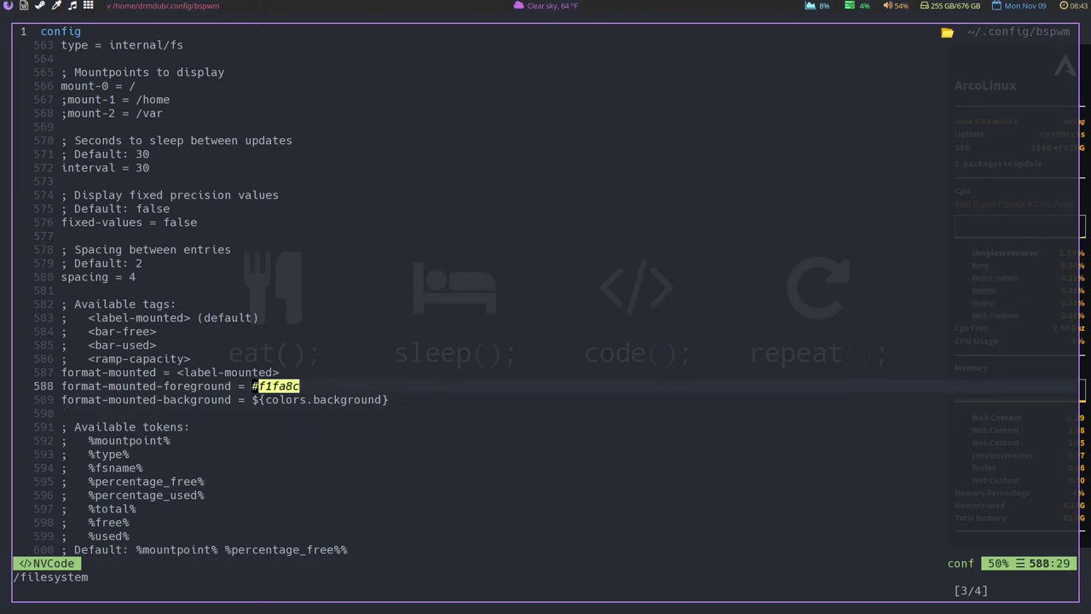
Copy Dracula Red #ff5555, put it in place of #f1fa8c, and save.
key("super+1")
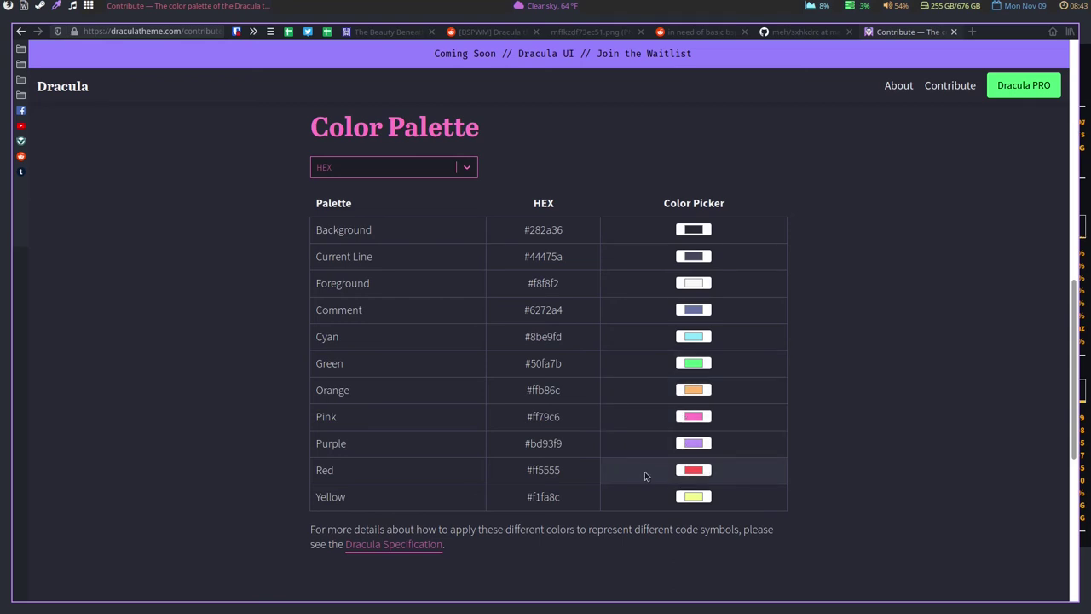
left_click(576, 482)
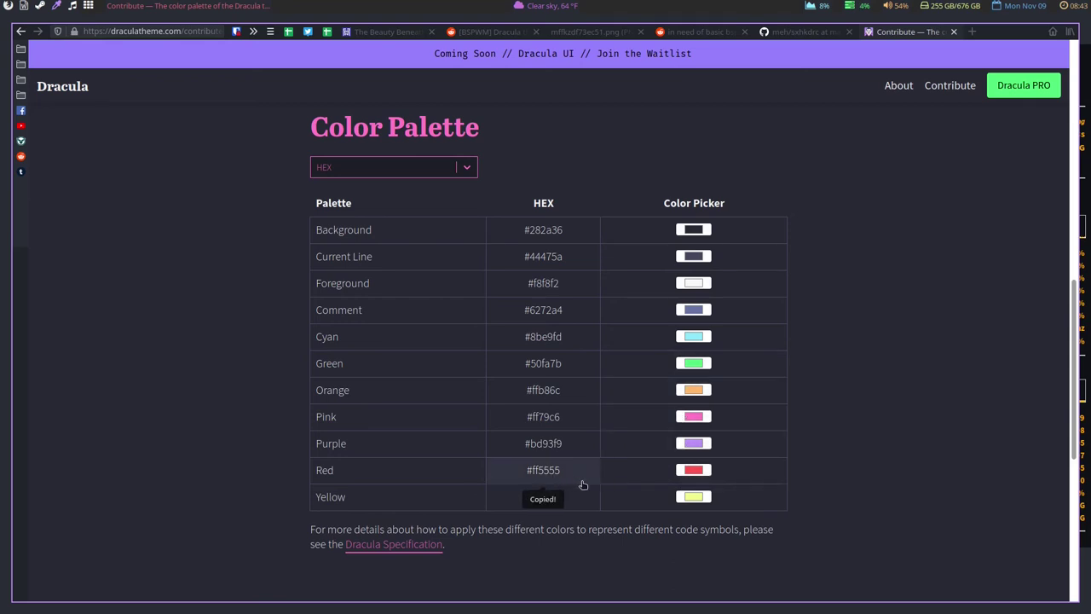
key("alt+Tab")
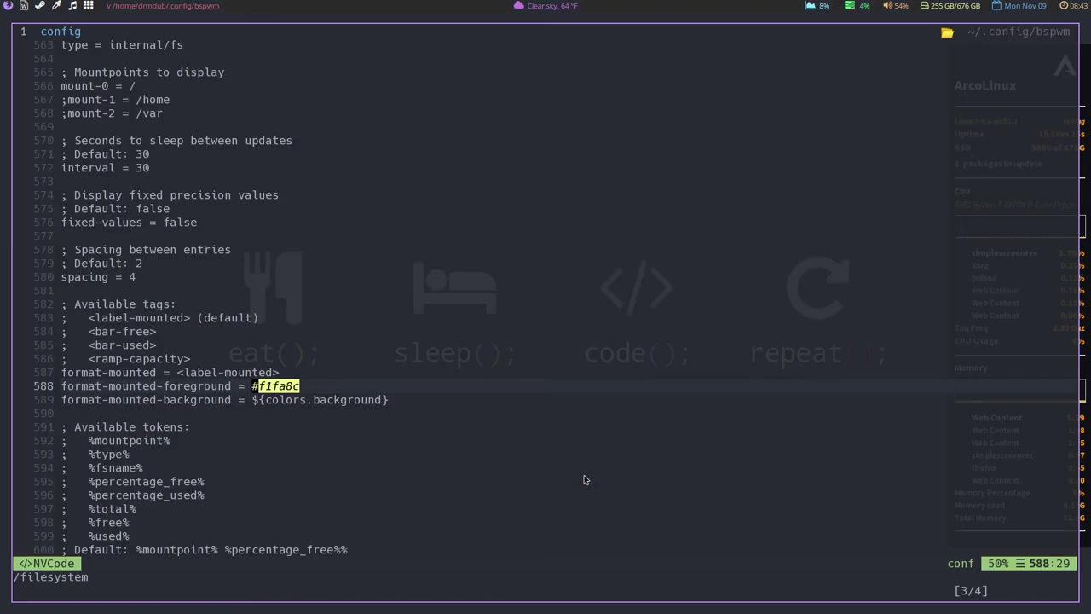
key("C")
key("ctrl+shift+v")
key("Escape")
type(":w")
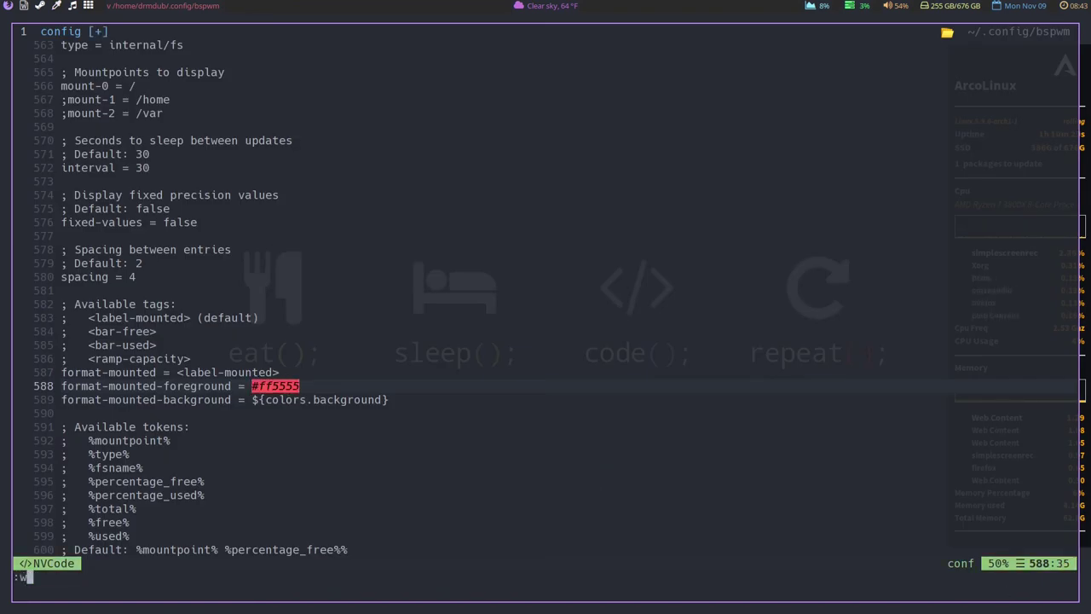
key("Return")
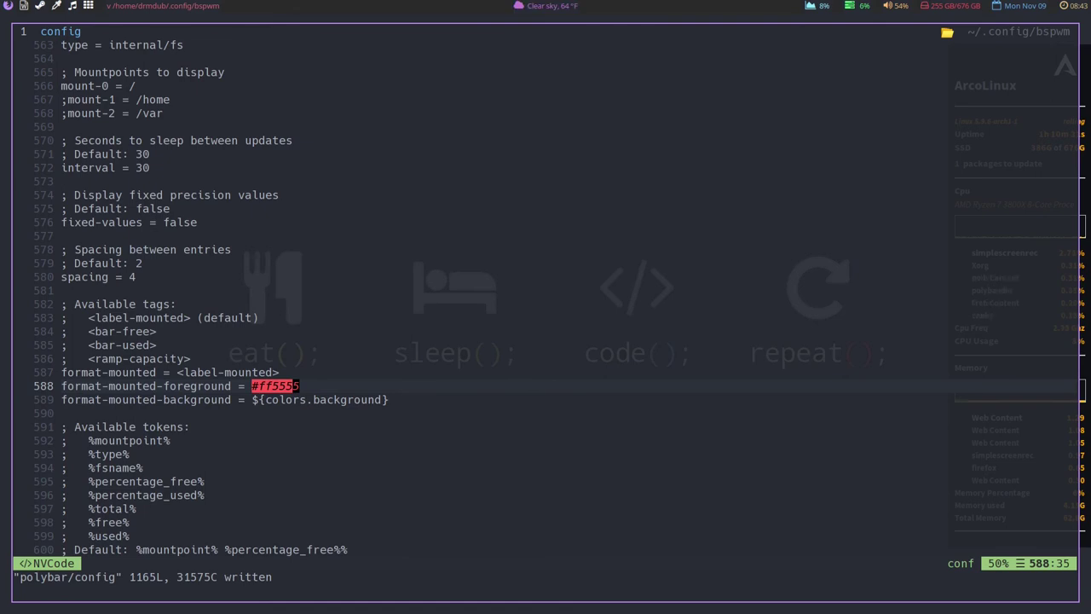
Search /date1 to reach line 465, land on line 477's #61afef value, then show the palette page.
type("/date1")
key("Return")
key("n")
key("j")
key("j")
key("j")
key("j")
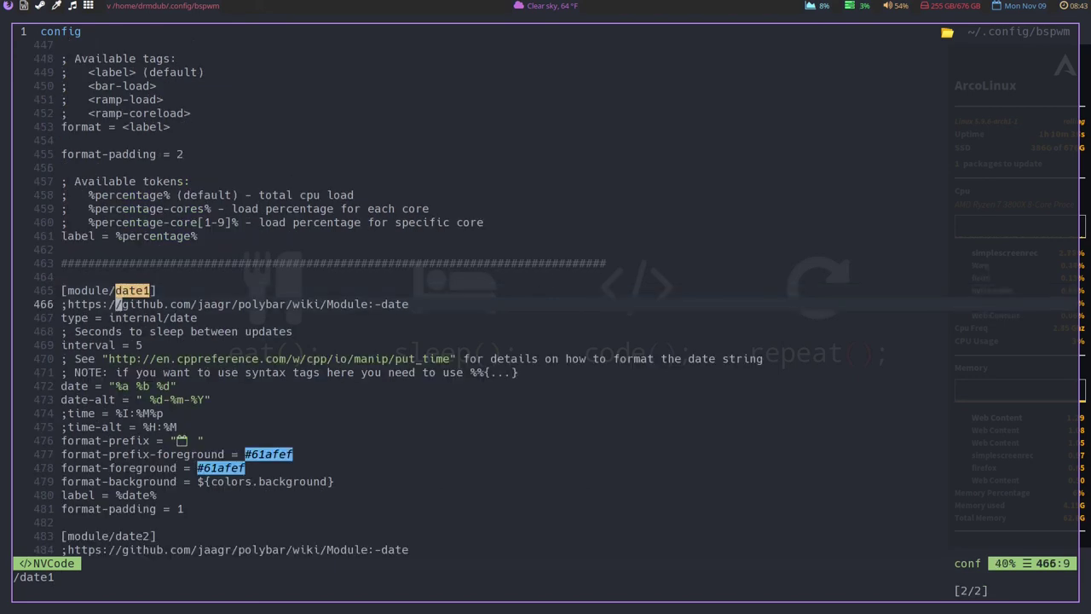
key("j")
key("j")
key("j")
key("j")
key("j")
key("j")
key("j")
key("j")
key("j")
key("k")
key("l")
key("w")
key("w")
key("w")
key("w")
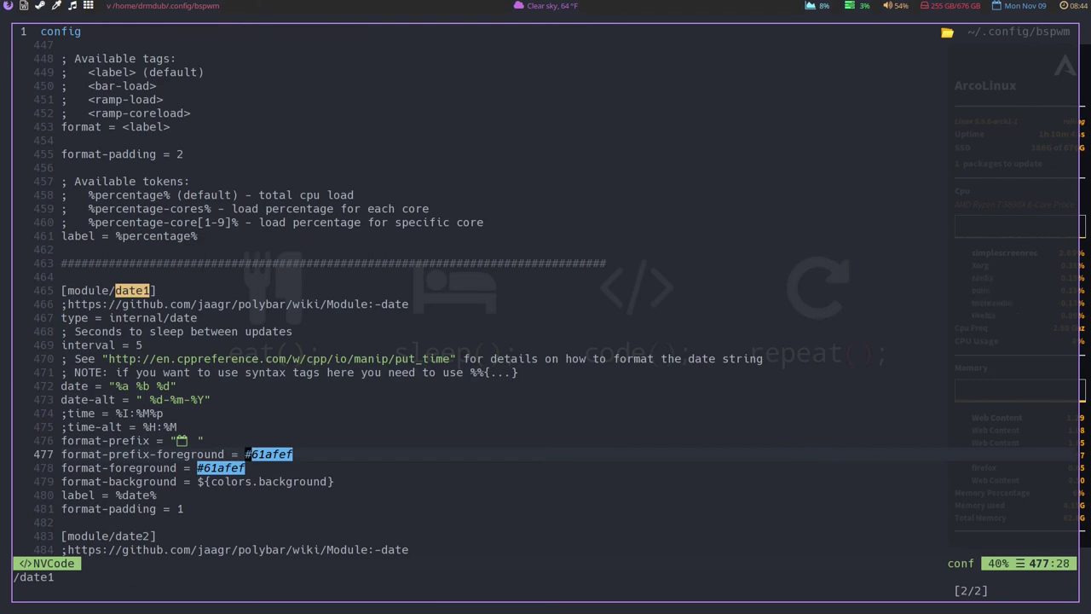
key("super+2")
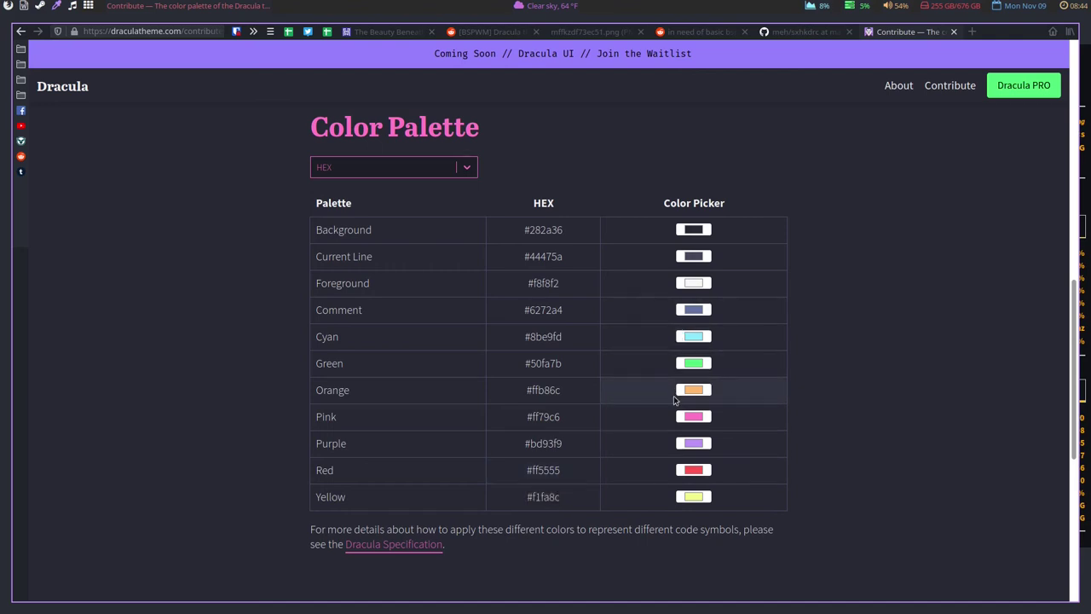
Copy Dracula's Pink hex value #ff79c6 from the Color Palette table.
left_click(537, 428)
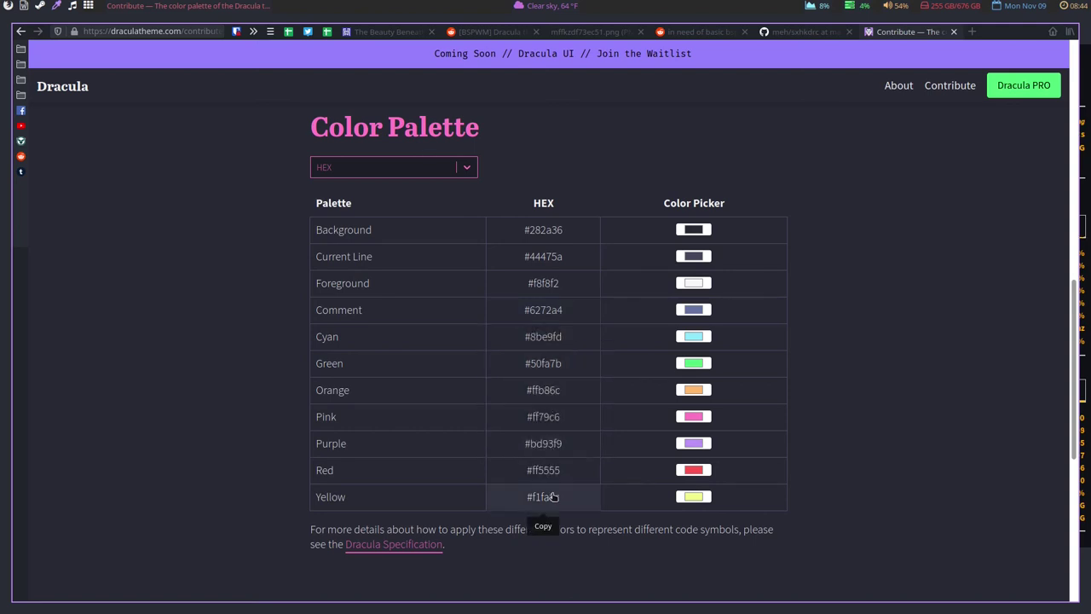
left_click(556, 418)
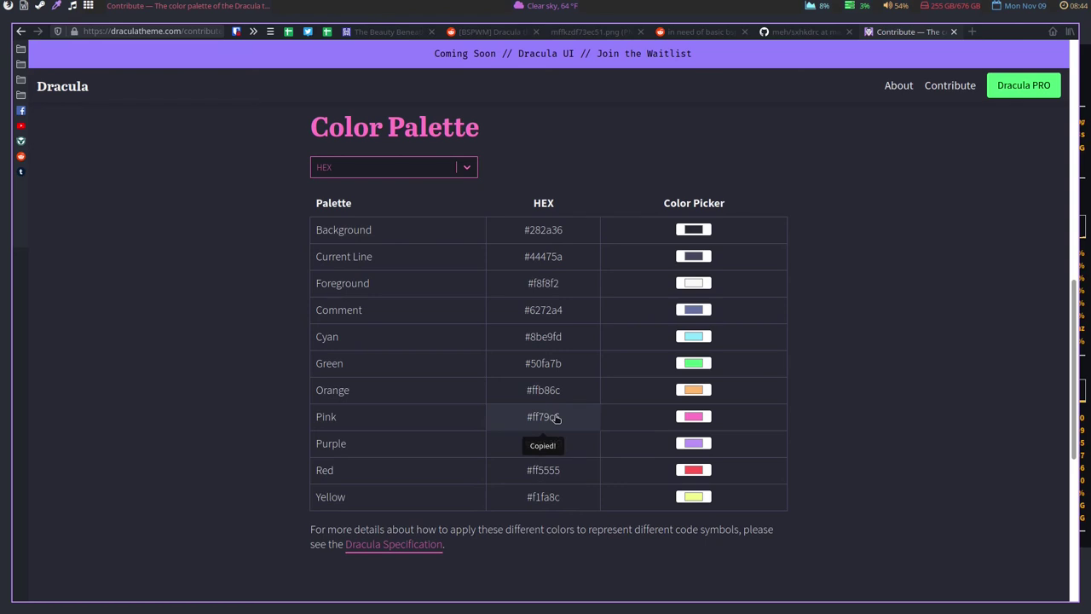
Replace date1's #61afef colours on lines 477–478 with Dracula Pink #ff79c6 and save.
key("super+2")
key("shift+c")
key("ctrl+shift+v")
key("Escape")
key("j")
key("h")
key("h")
key("h")
key("h")
key("h")
key("h")
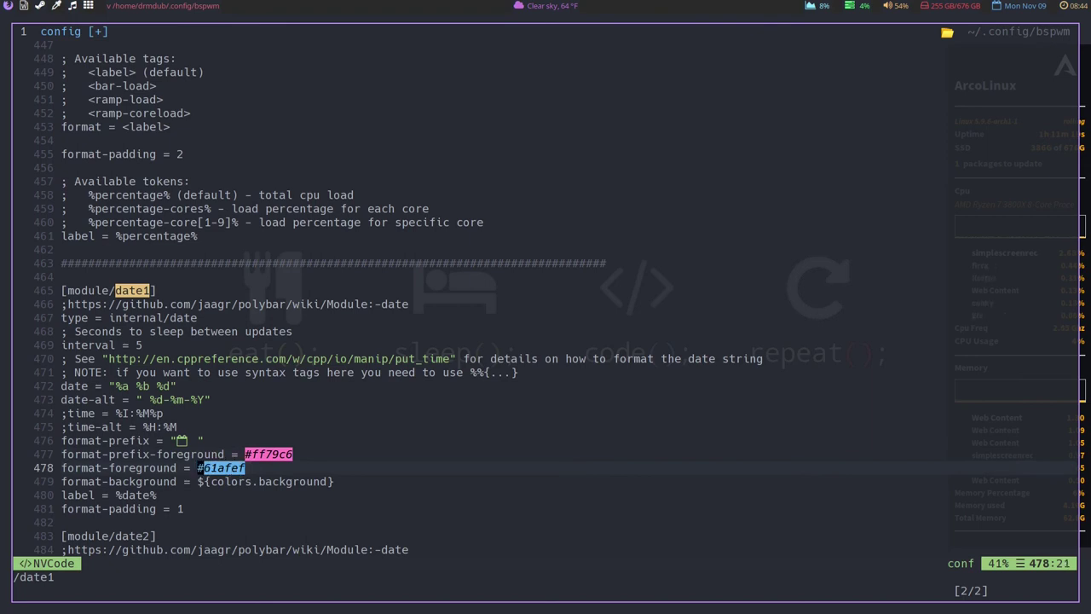
key("shift+c")
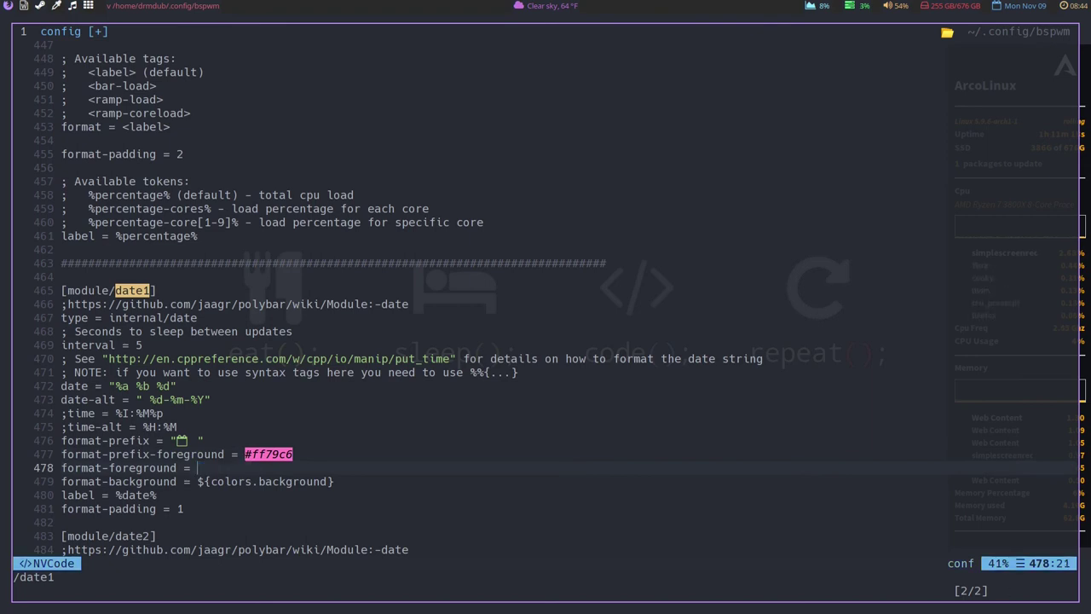
key("ctrl+shift+v")
key("Escape")
type(":w")
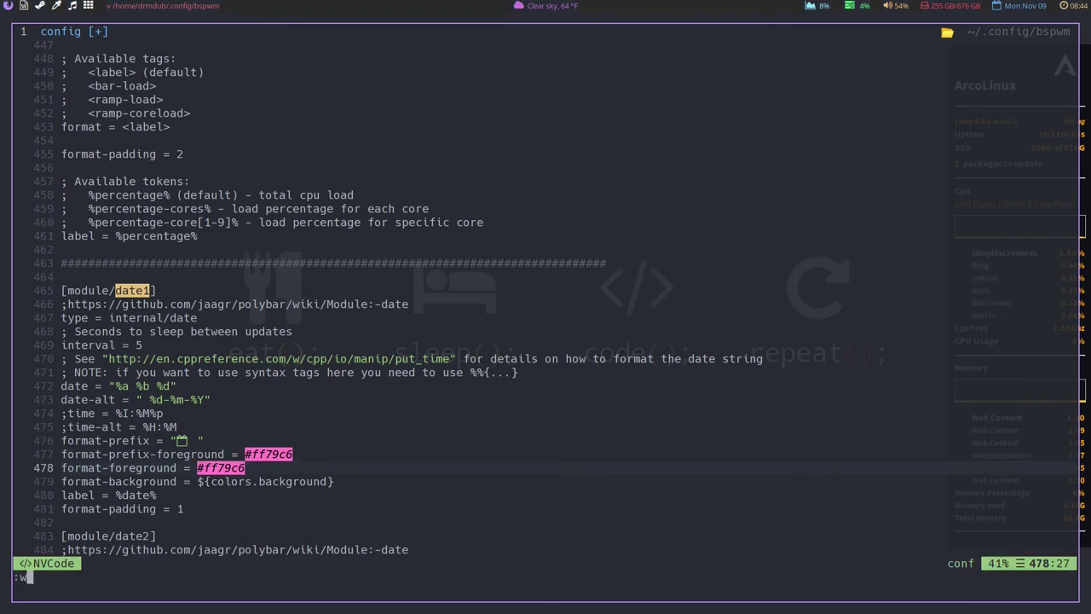
key("Return")
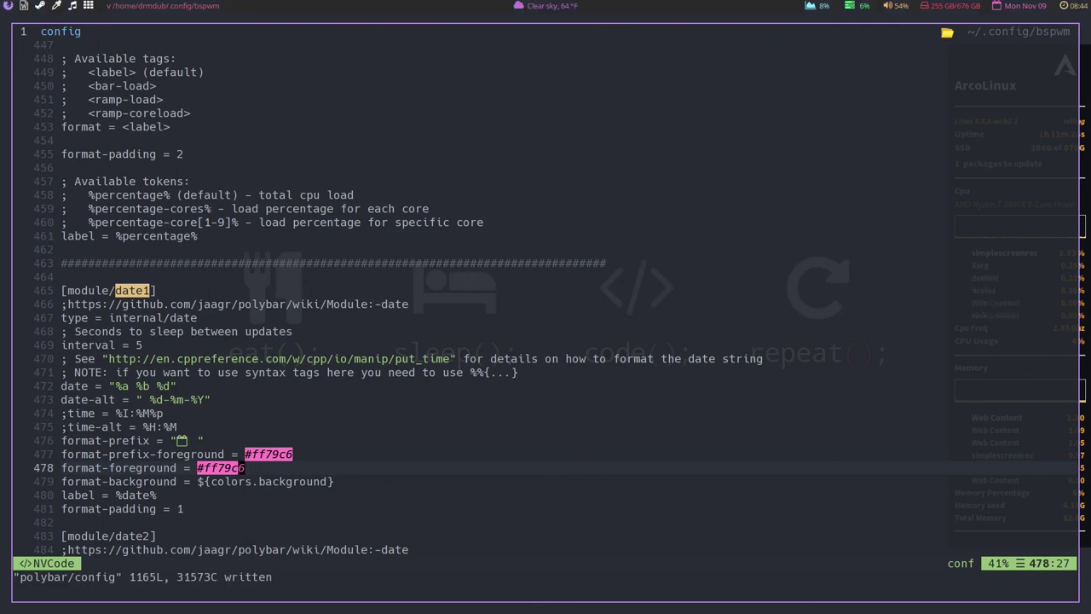
Find the date2 module and delete its #E5C07B format-prefix-foreground value.
type("/date2")
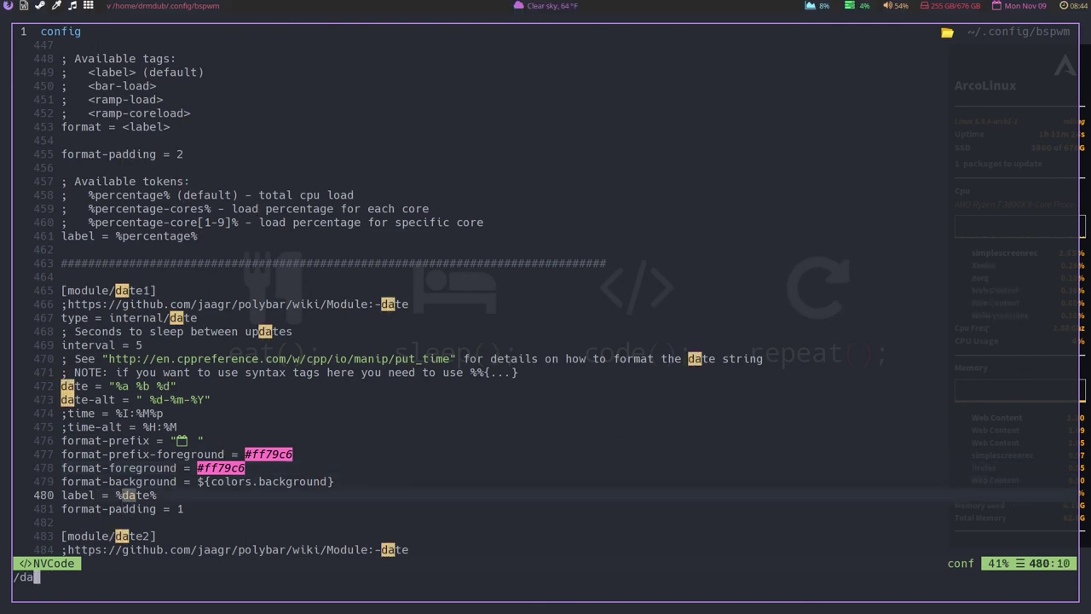
key("Return")
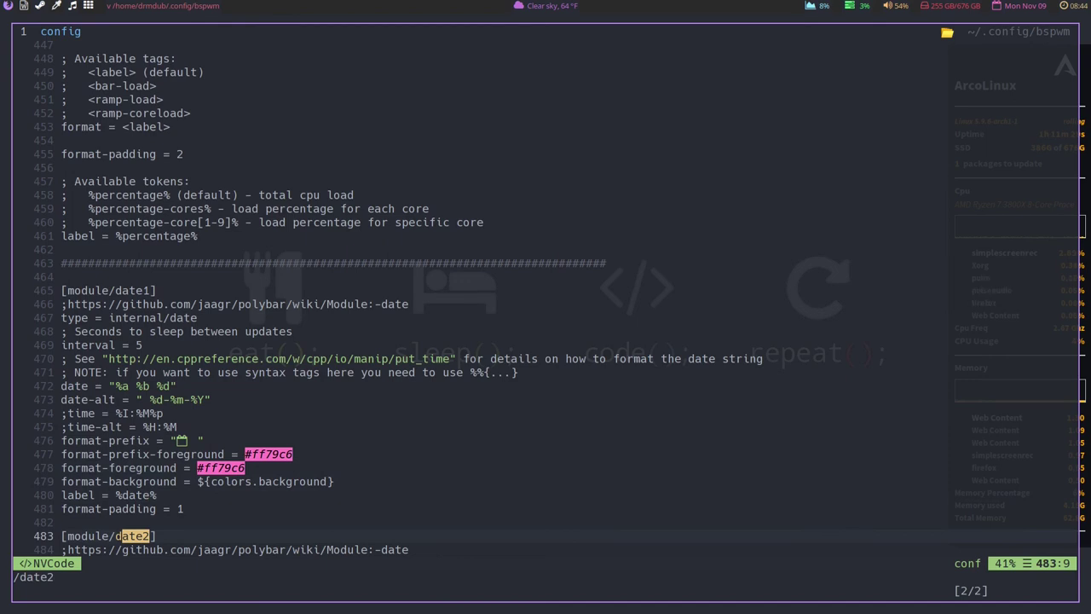
key("j")
key("j")
key("j")
key("j")
key("j")
key("j")
key("j")
key("j")
key("j")
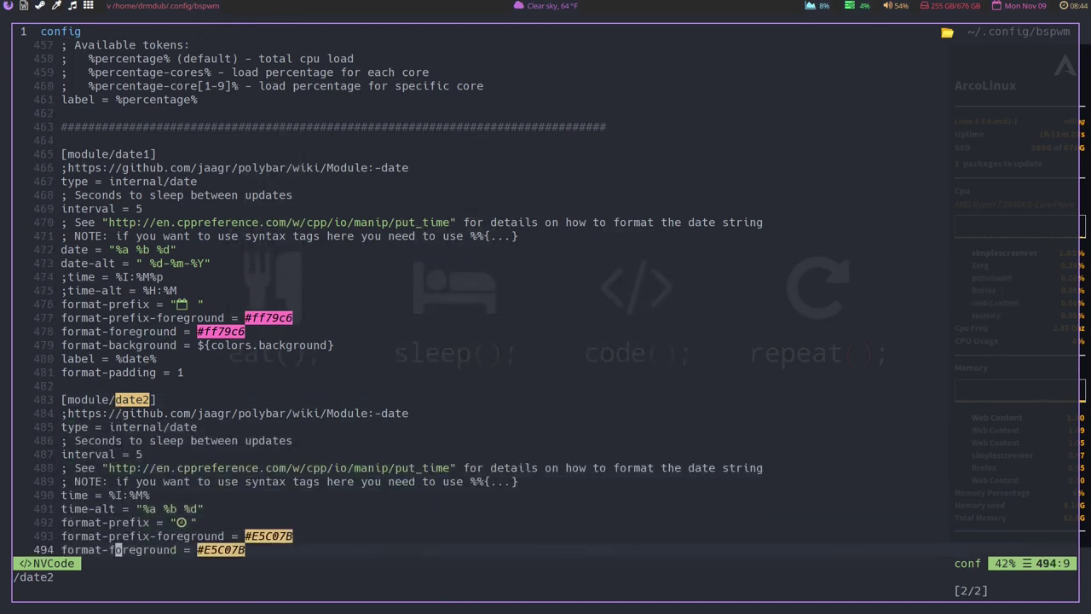
key("j")
key("A")
key("Left")
key("Left")
key("Left")
key("Left")
key("Left")
key("Left")
key("Left")
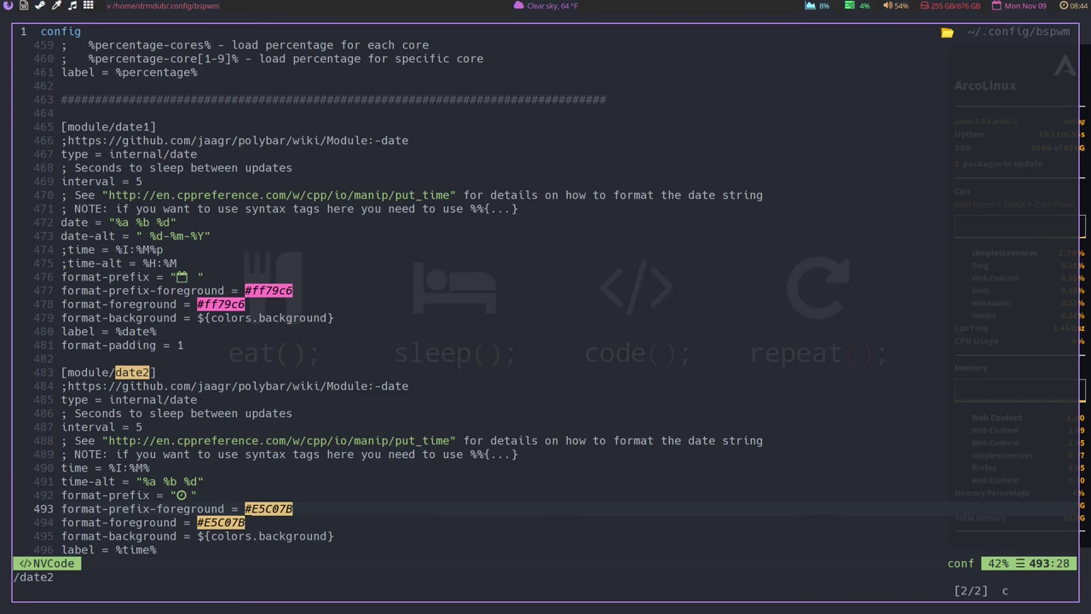
key("C")
key("Escape")
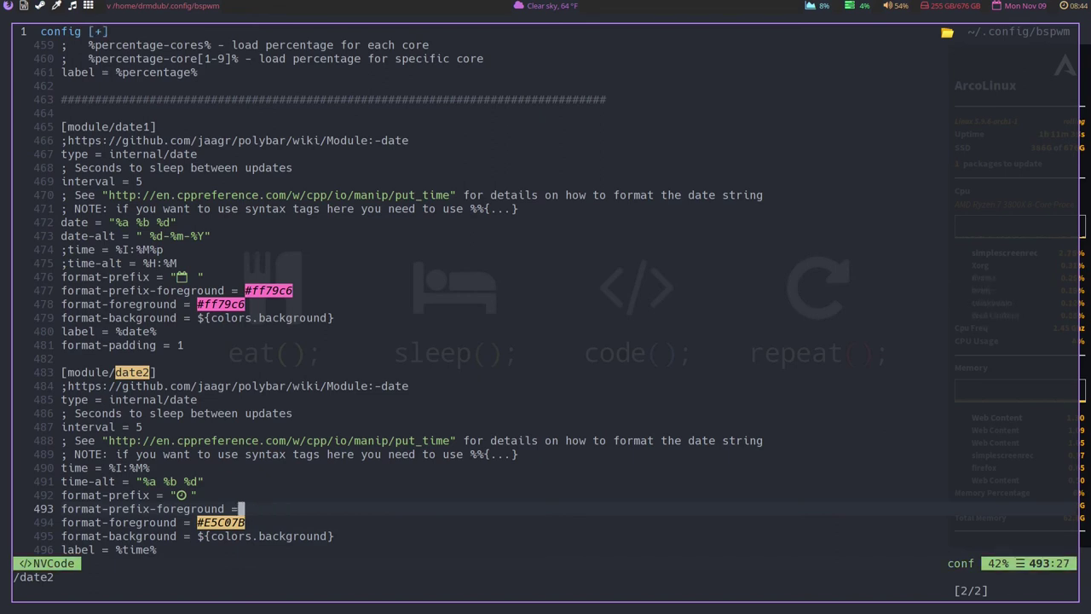
key("super+2")
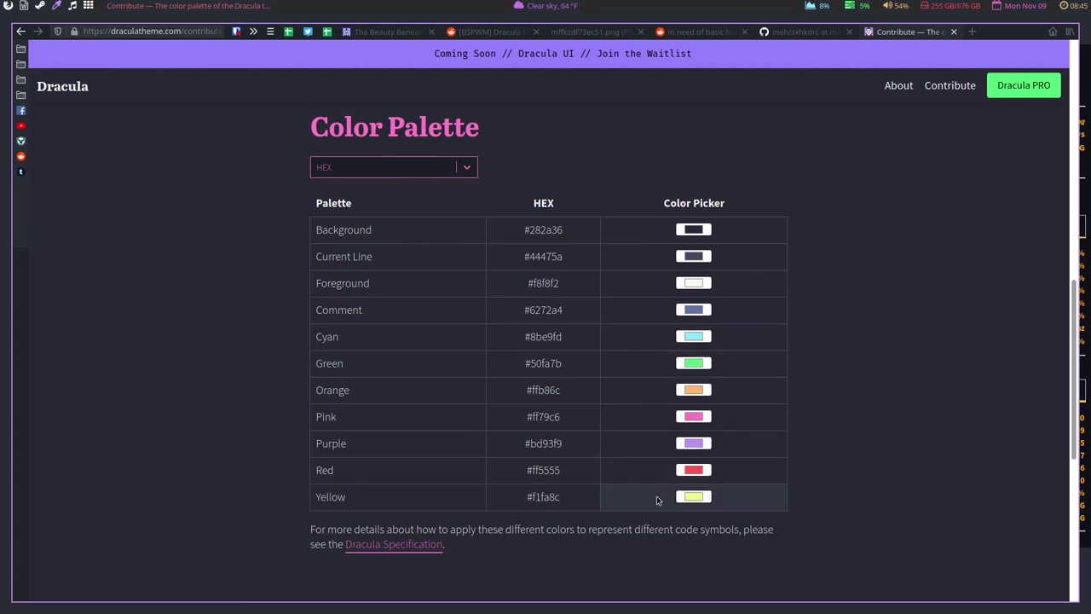
Copy the Yellow hex value #f1fa8c from the Dracula palette's HEX column.
left_click(551, 505)
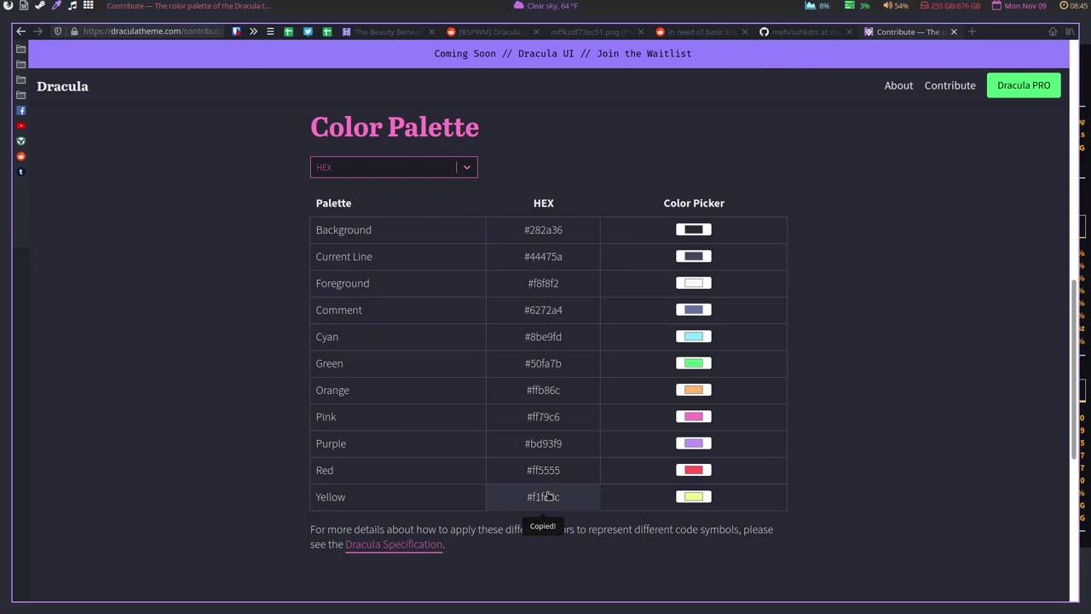
Paste Dracula Yellow #f1fa8c as date2's prefix colour on line 493.
key("super+Tab")
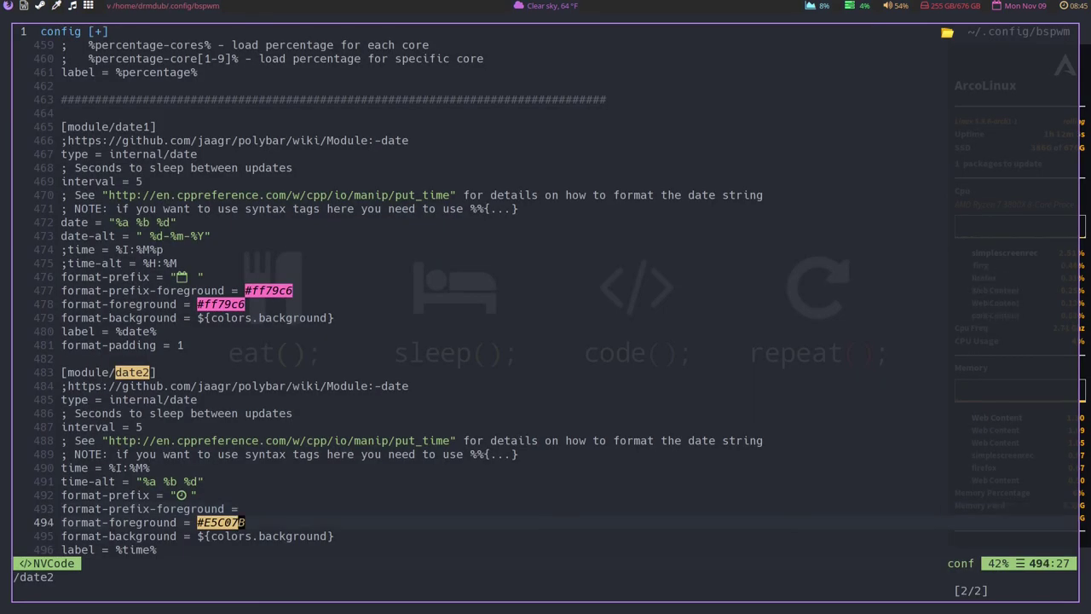
key("Down")
key("Left")
key("Left")
key("Left")
key("Left")
key("Left")
key("Left")
key("Up")
key("End")
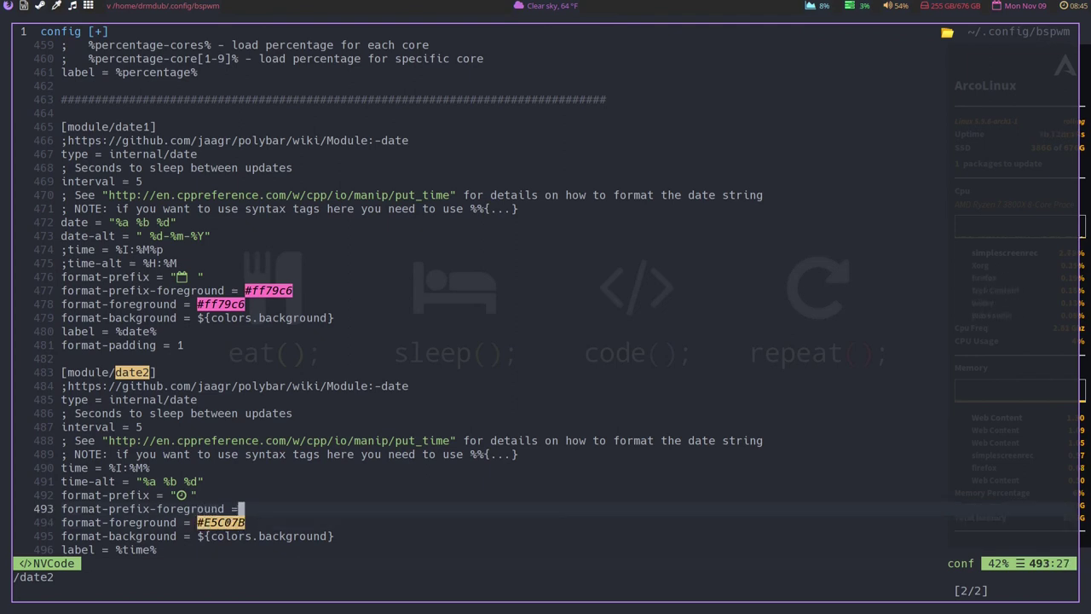
key("space")
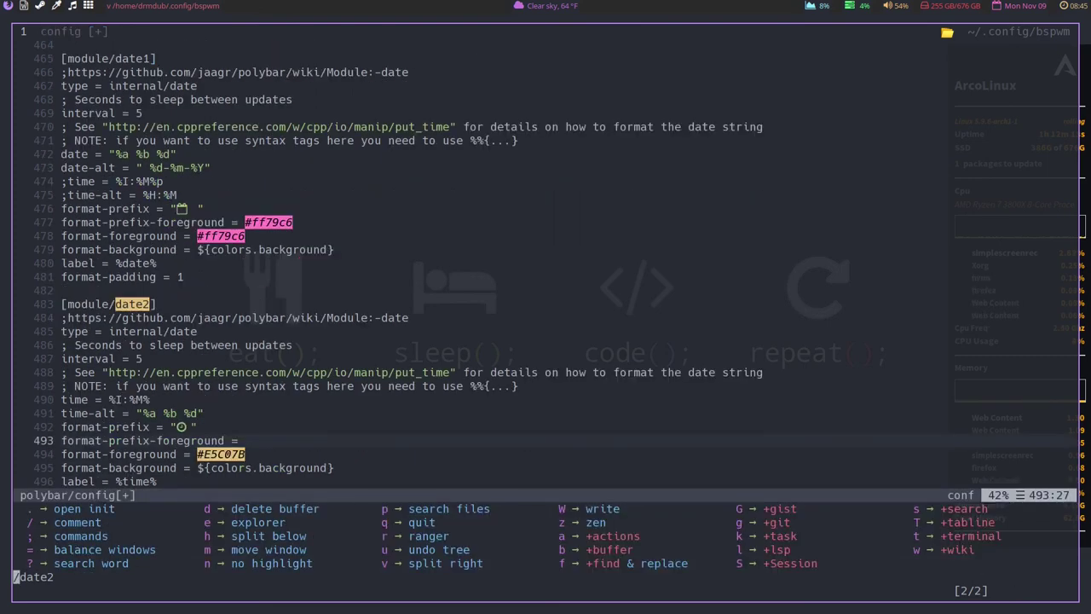
key("Escape")
key("Escape")
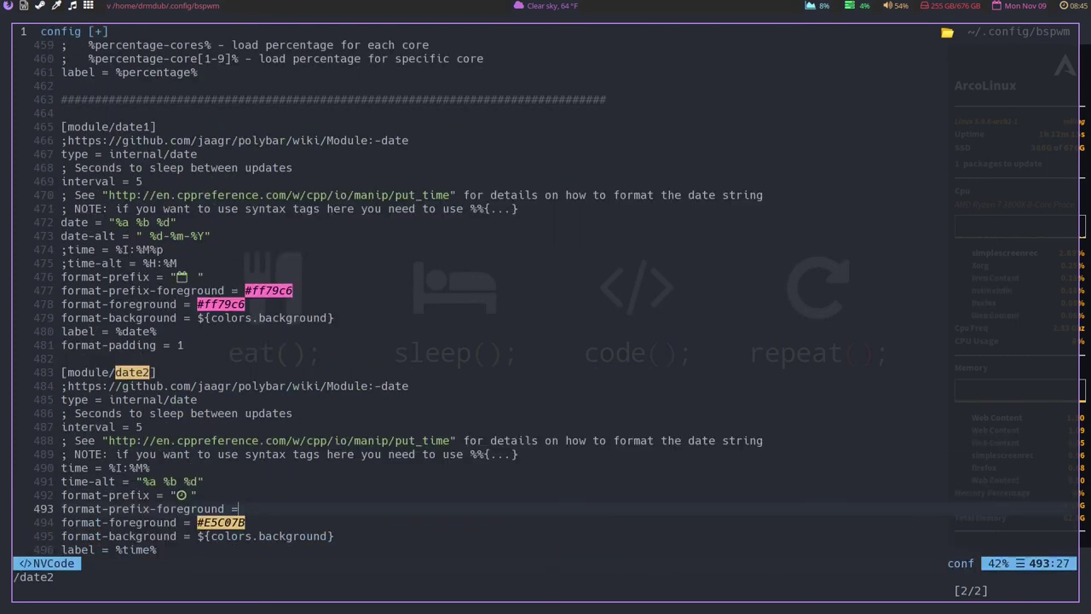
key("p")
key("j")
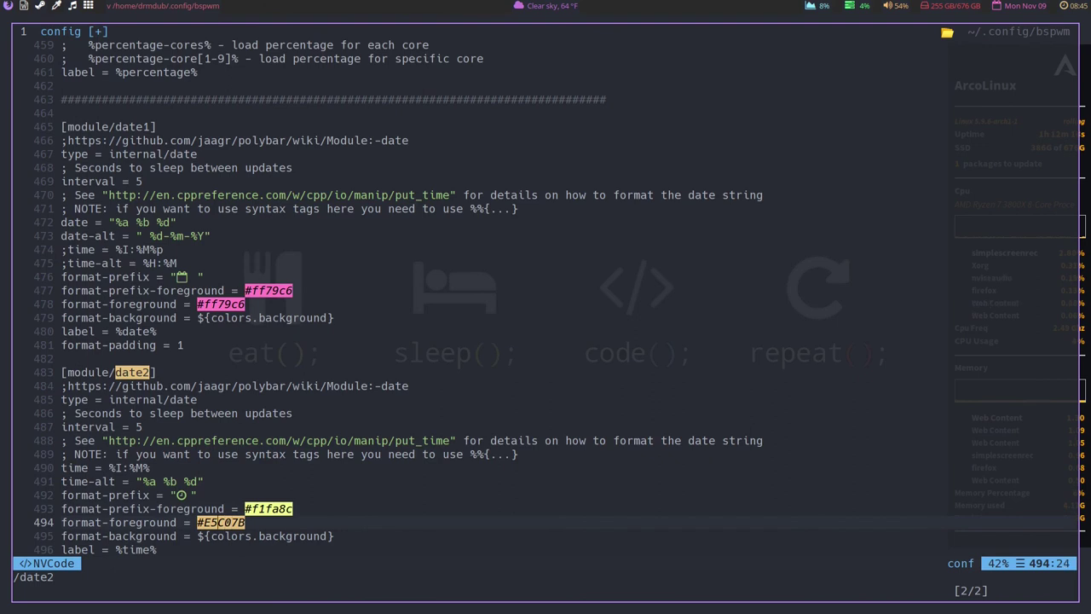
Replace date2's #E5C07B text colour on line 494 with #f1fa8c and save.
key("v")
key("B")
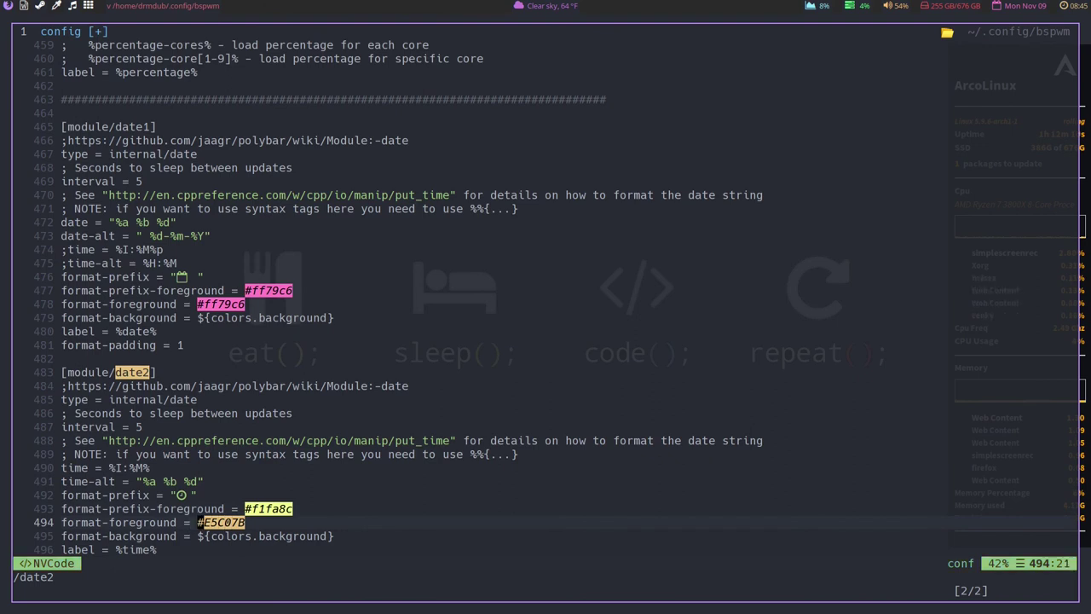
key("c")
key("ctrl+r")
key("0")
key("Escape")
type(":w")
key("Return")
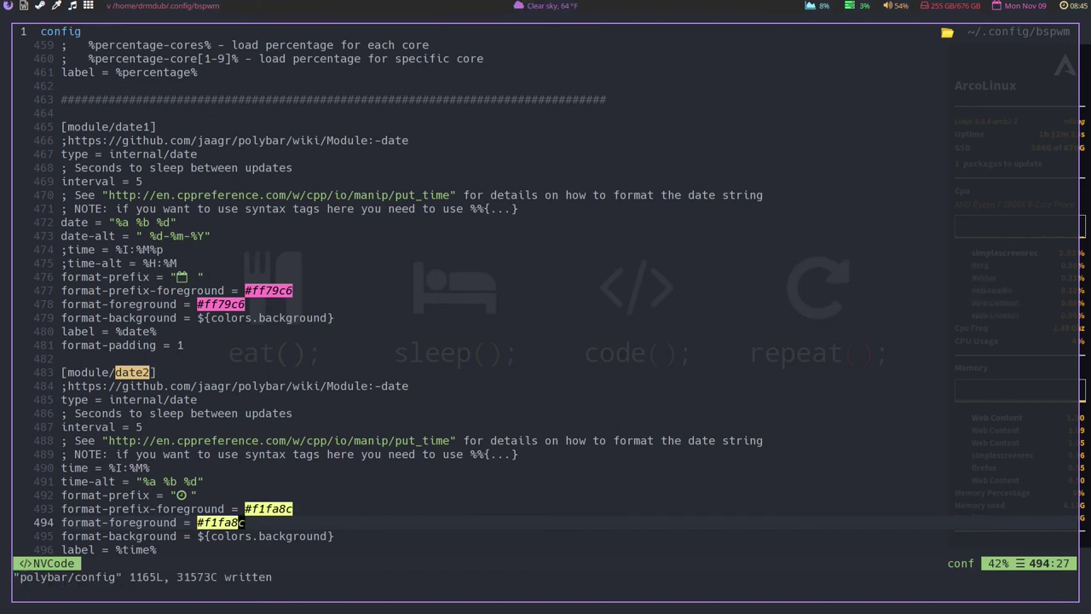
key("g")
key("g")
key("}")
Delete the #282c34 value from the [colors] background line 33 using c$.
key("j")
key("j")
key("j")
key("j")
key("j")
key("j")
key("j")
key("j")
key("j")
key("j")
key("j")
key("j")
key("j")
key("j")
key("j")
key("j")
key("j")
key("j")
key("j")
key("j")
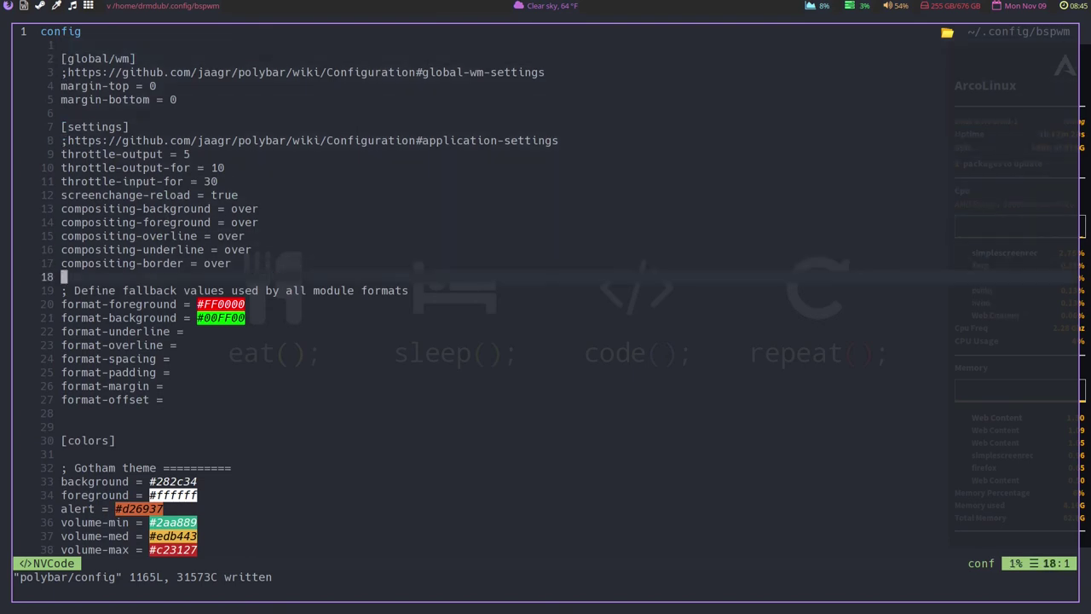
key("k")
key("k")
key("k")
key("k")
key("k")
key("k")
key("k")
key("k")
key("k")
key("k")
key("k")
key("k")
key("k")
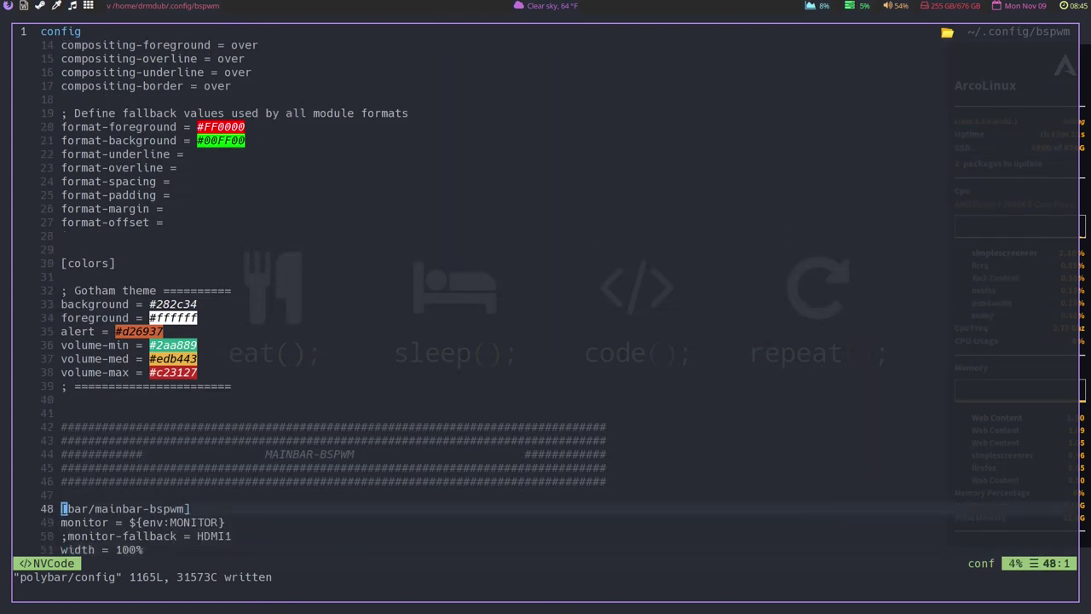
key("k")
key("k")
key("k")
key("k")
key("k")
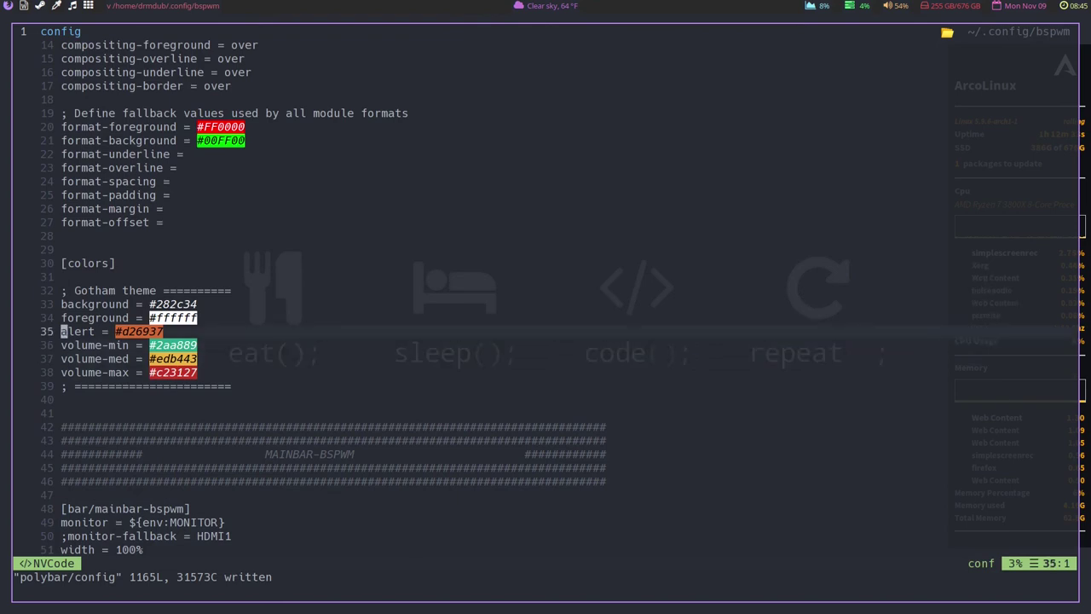
key("l")
key("l")
key("l")
key("w")
key("w")
key("c")
key("$")
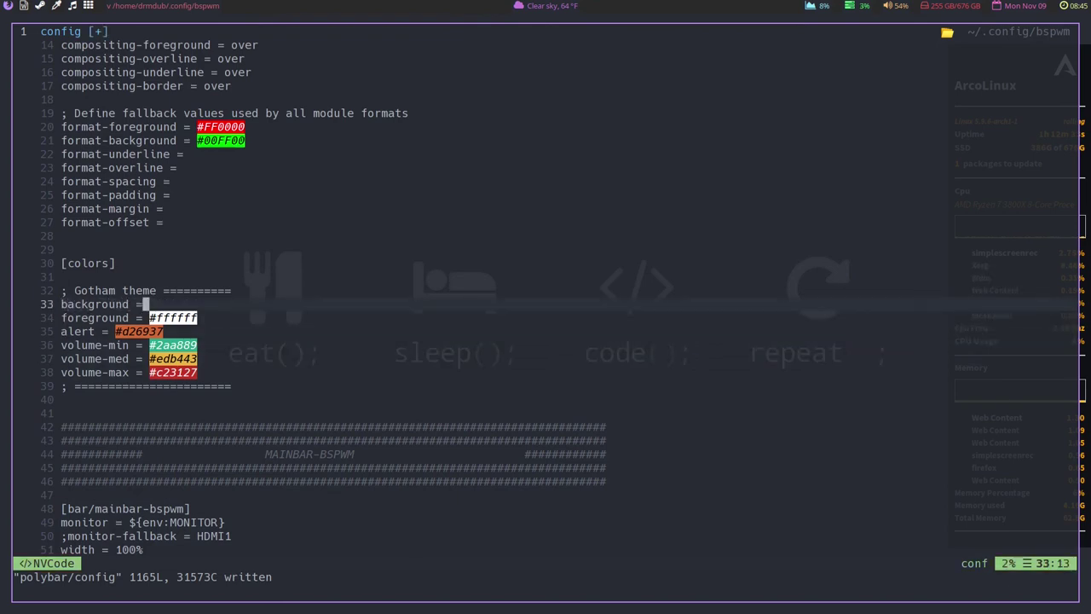
key("super+2")
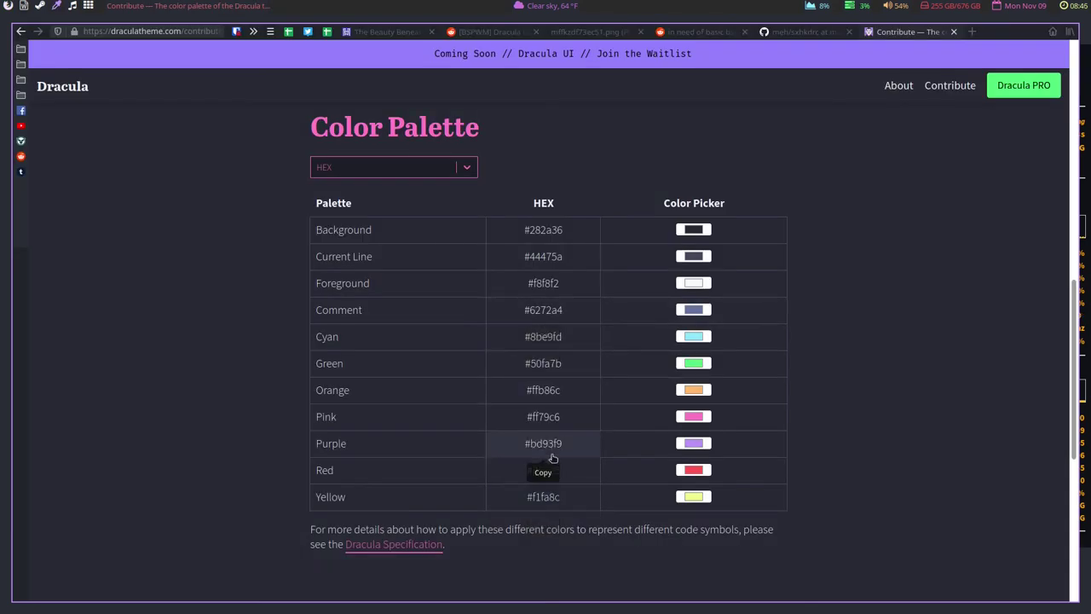
Copy the Comment hex value #6272a4 from the Dracula palette's HEX column.
left_click(550, 310)
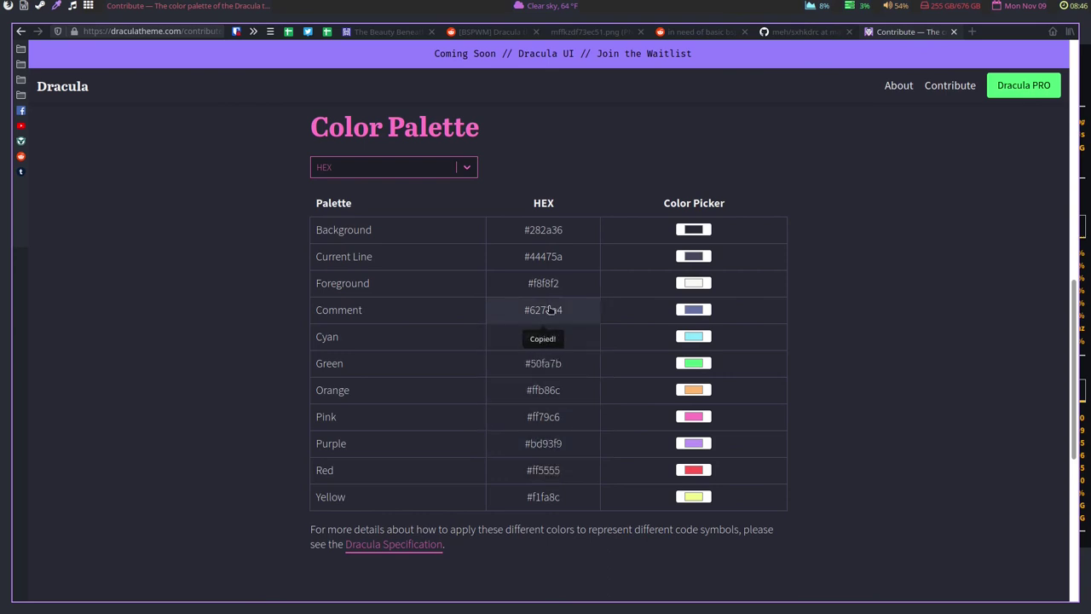
Paste #6272a4 as the [colors] background and save the config.
key("super+2")
key("super+3")
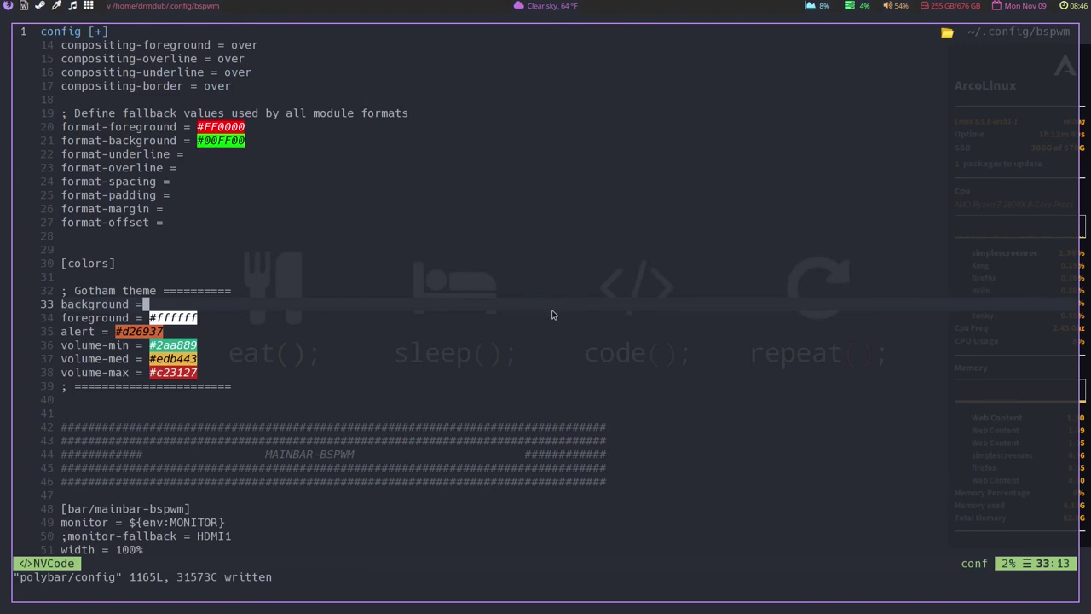
key("a")
key("ctrl+shift+v")
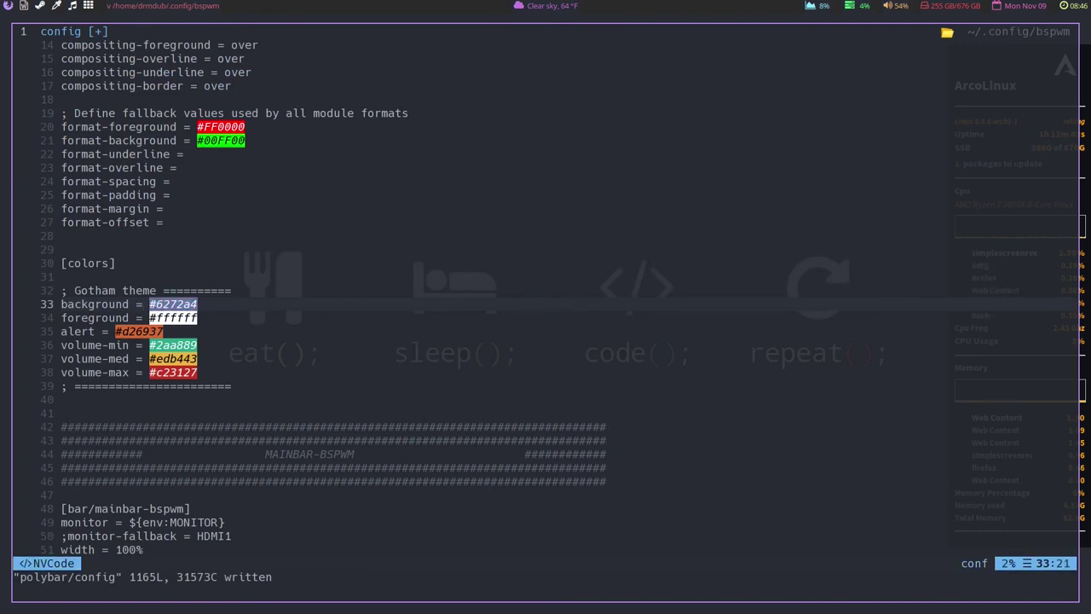
key("Escape")
type(":w")
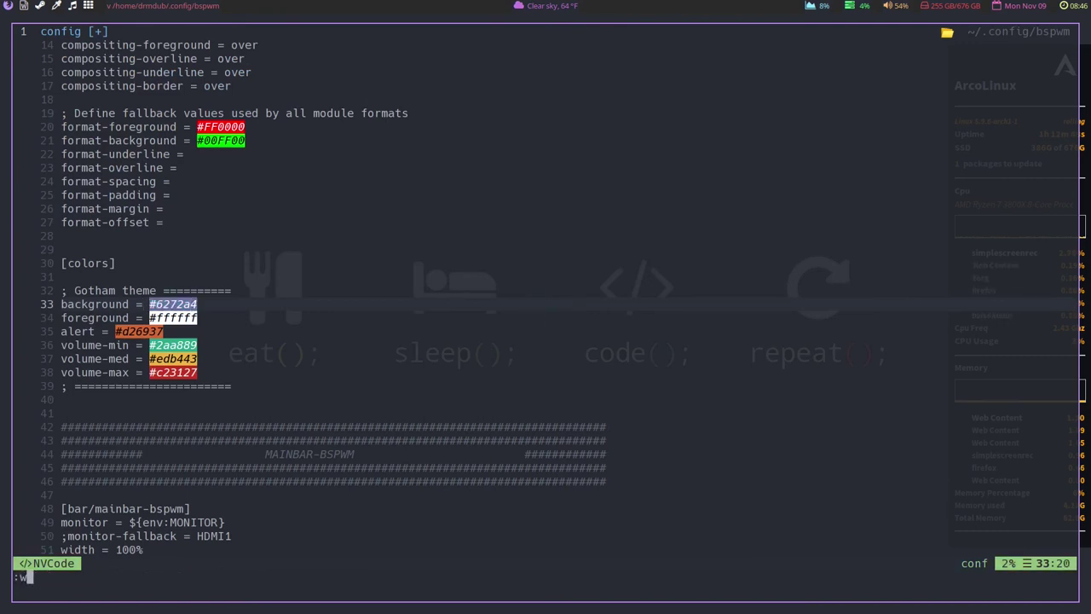
key("Return")
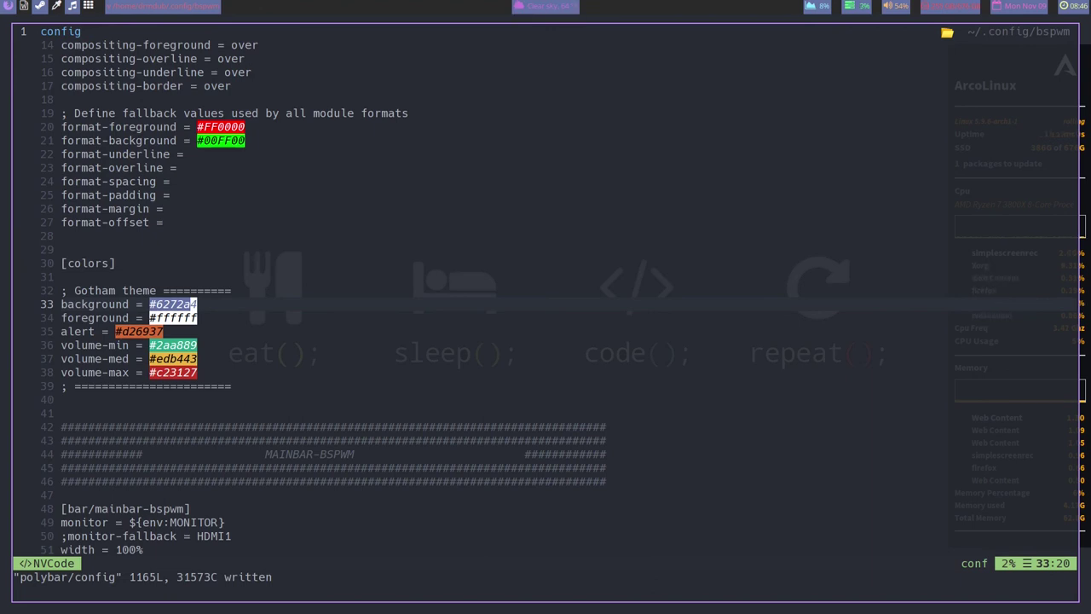
Replace the mainbar-bspwm background #2a2a2a with #6272a4 and save.
key("j")
key("j")
key("j")
key("j")
key("j")
key("j")
key("j")
key("j")
key("j")
key("j")
key("j")
key("j")
key("j")
key("j")
key("j")
key("j")
key("j")
key("j")
key("j")
key("j")
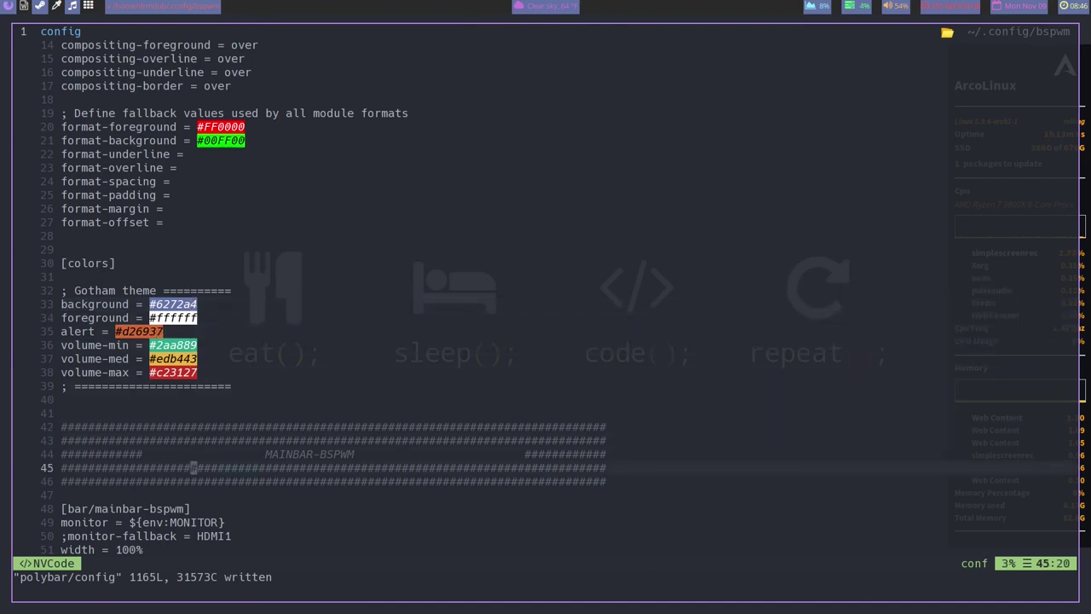
key("j")
key("j")
key("j")
key("j")
key("j")
key("j")
key("j")
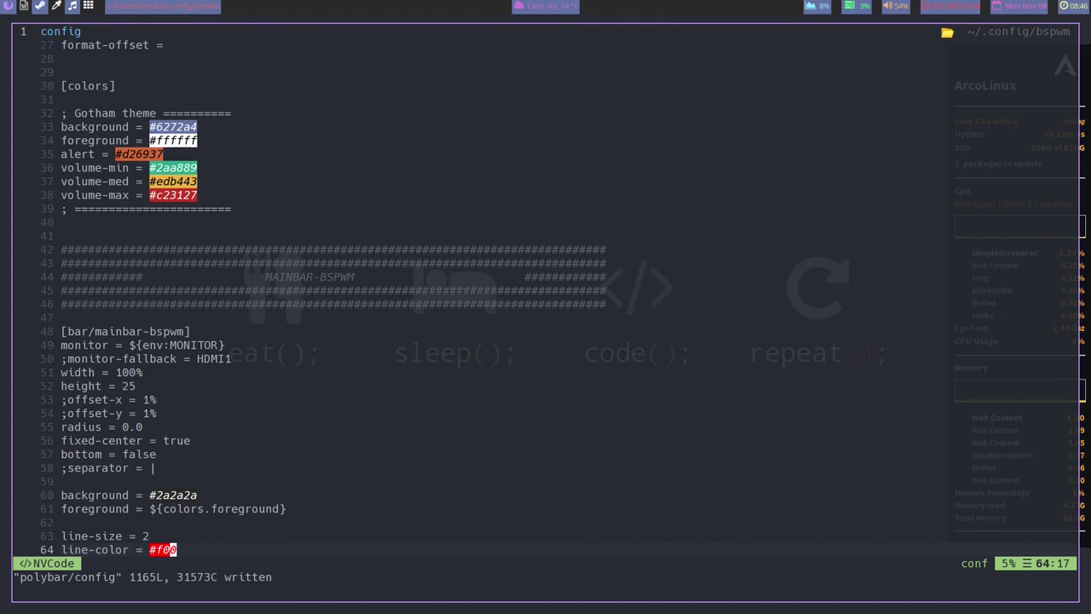
key("k")
key("k")
key("k")
key("k")
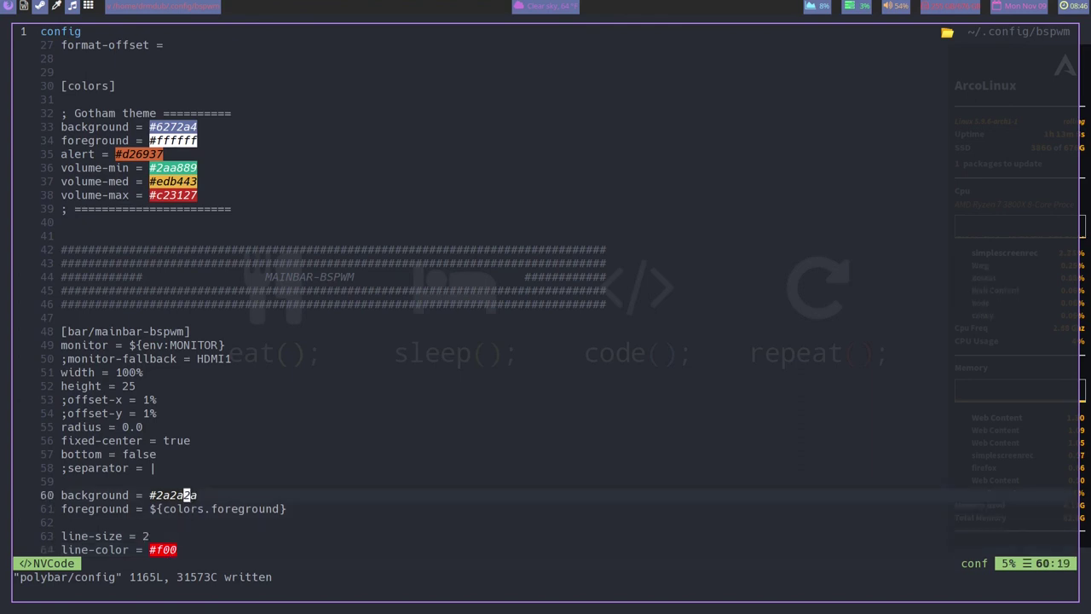
key("h")
key("h")
key("h")
key("shift+c")
type("#6272a4")
key("Escape")
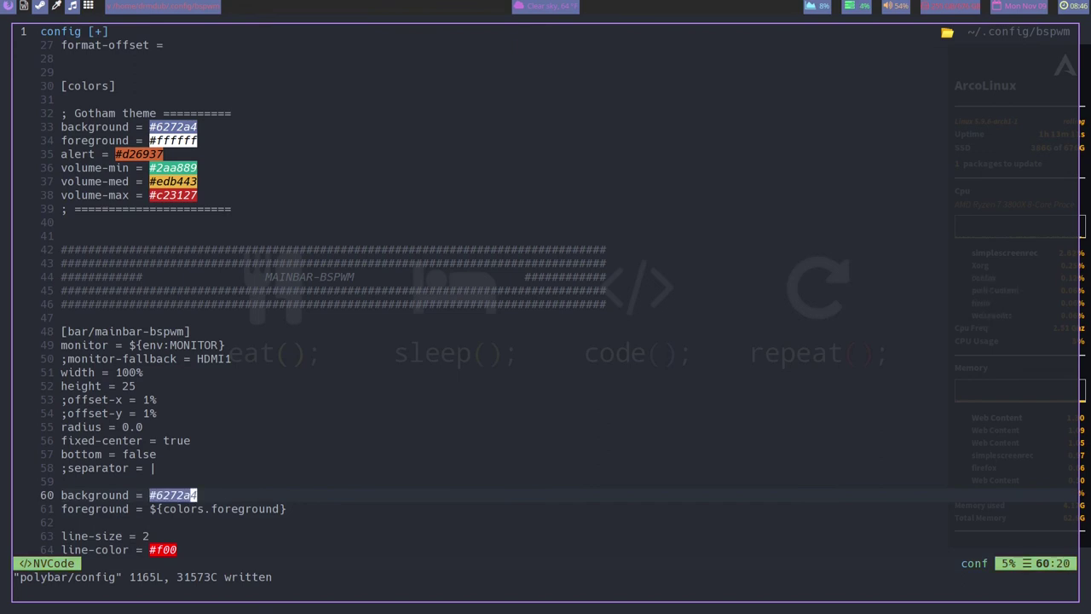
type(":w")
key("Return")
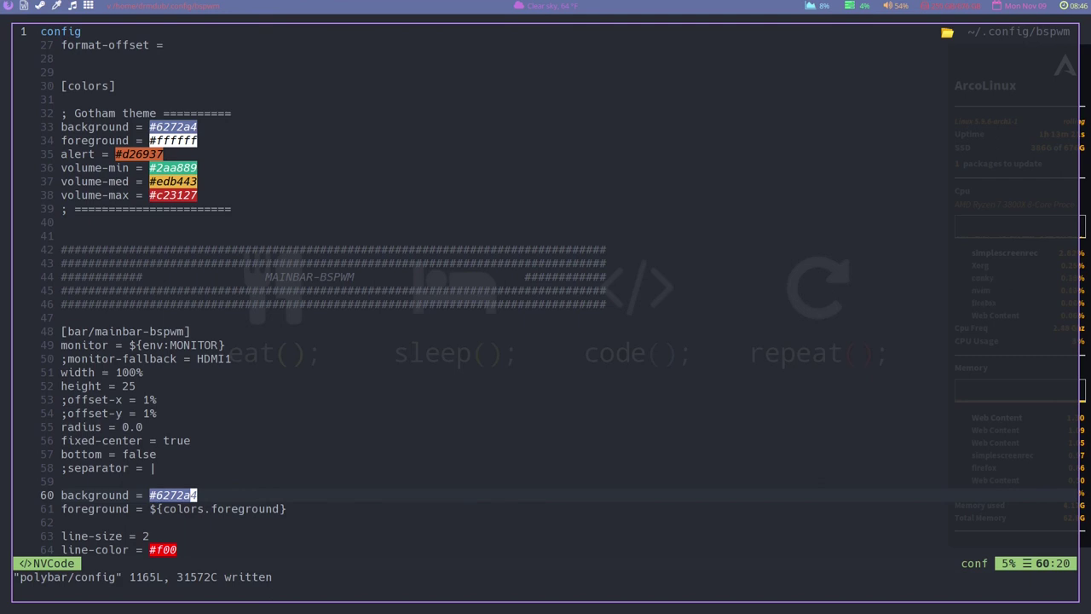
Copy Dracula's Current Line hex value #44475a from the palette page.
key("super+2")
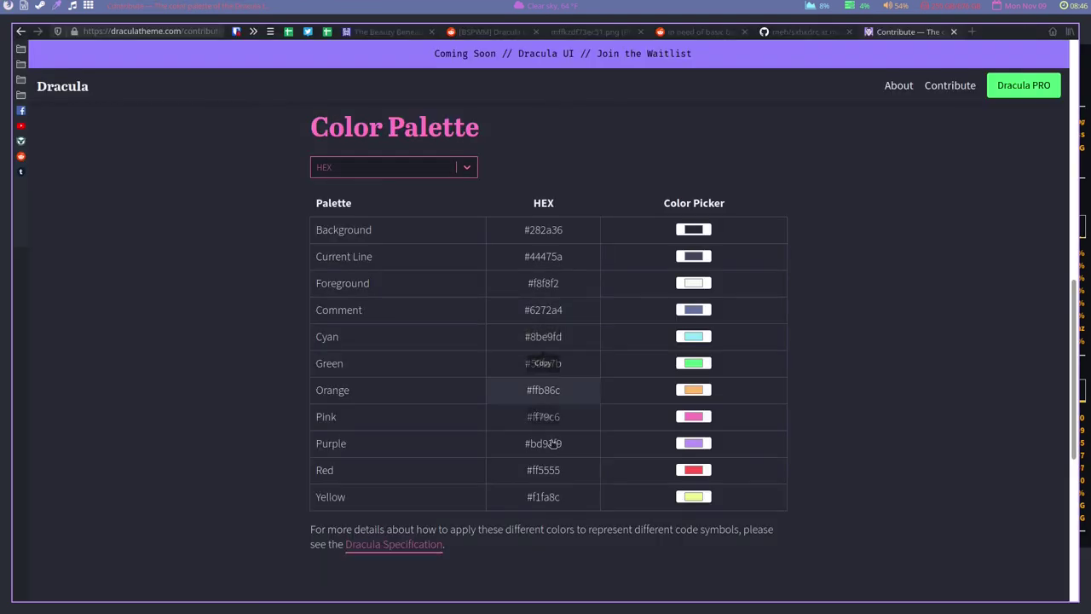
left_click(552, 256)
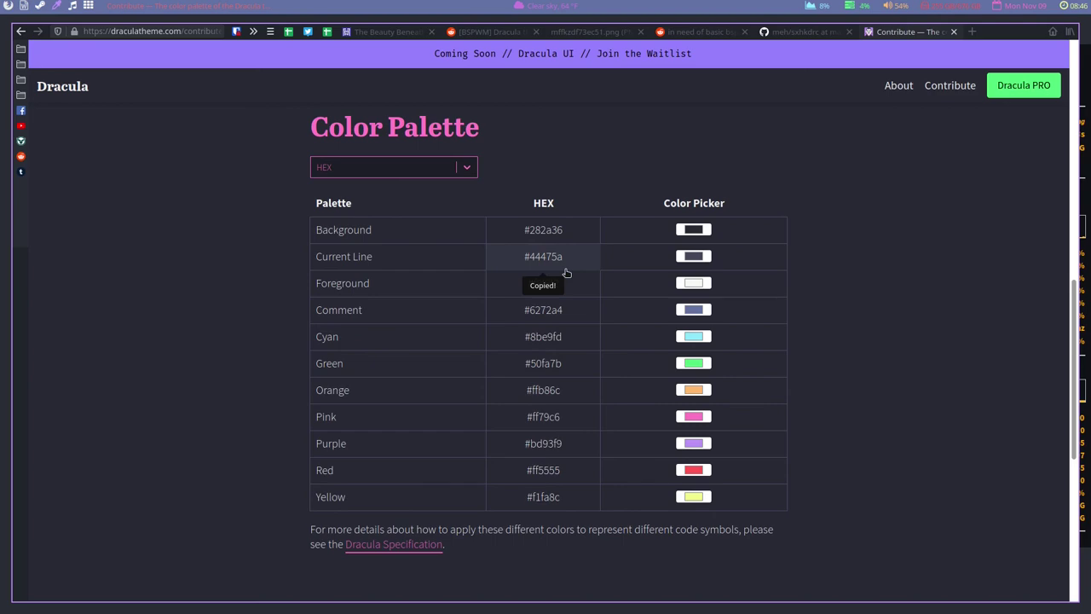
key("super+1")
key("super+3")
Change the mainbar-bspwm background on line 60 from #6272a4 to #44475a.
key("h")
key("h")
key("h")
key("h")
key("h")
key("h")
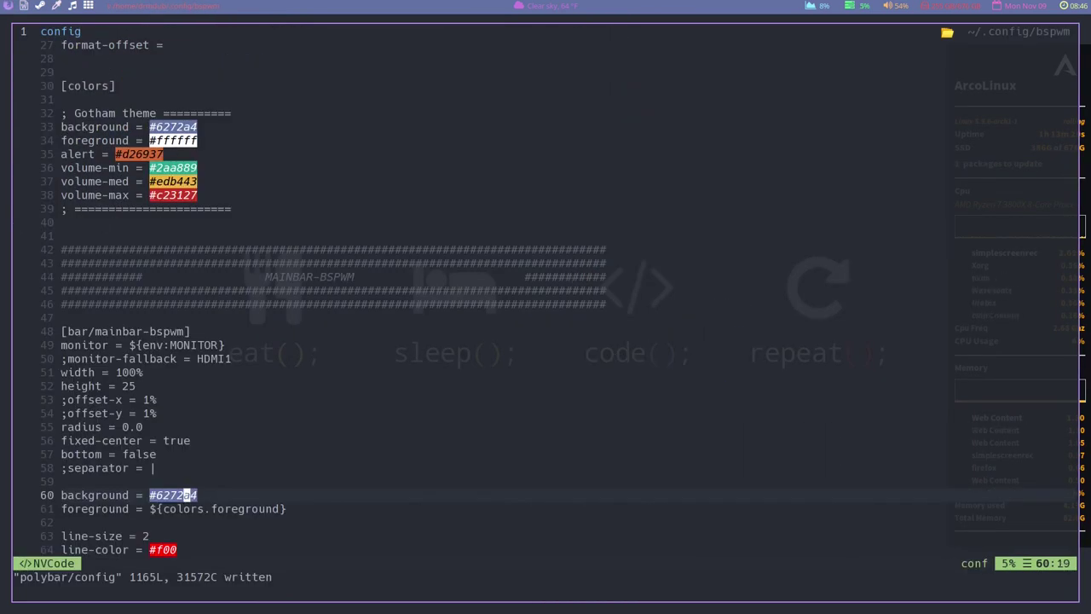
key("i")
key("ctrl+shift+v")
key("Delete")
key("Delete")
key("Delete")
key("Delete")
key("Delete")
key("Delete")
key("Delete")
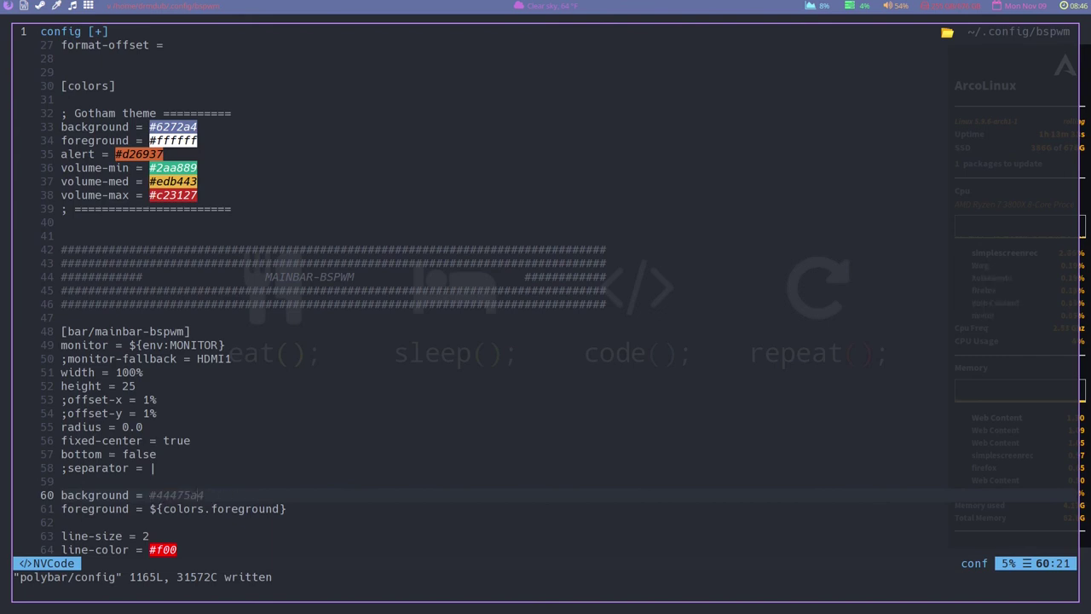
key("Escape")
Replace the [colors] background #6272a4 with #44475a and save the config.
key("k")
key("k")
key("k")
key("k")
key("k")
key("k")
key("k")
key("k")
key("k")
key("k")
key("k")
key("k")
key("k")
key("k")
key("k")
key("k")
key("k")
key("k")
key("k")
key("k")
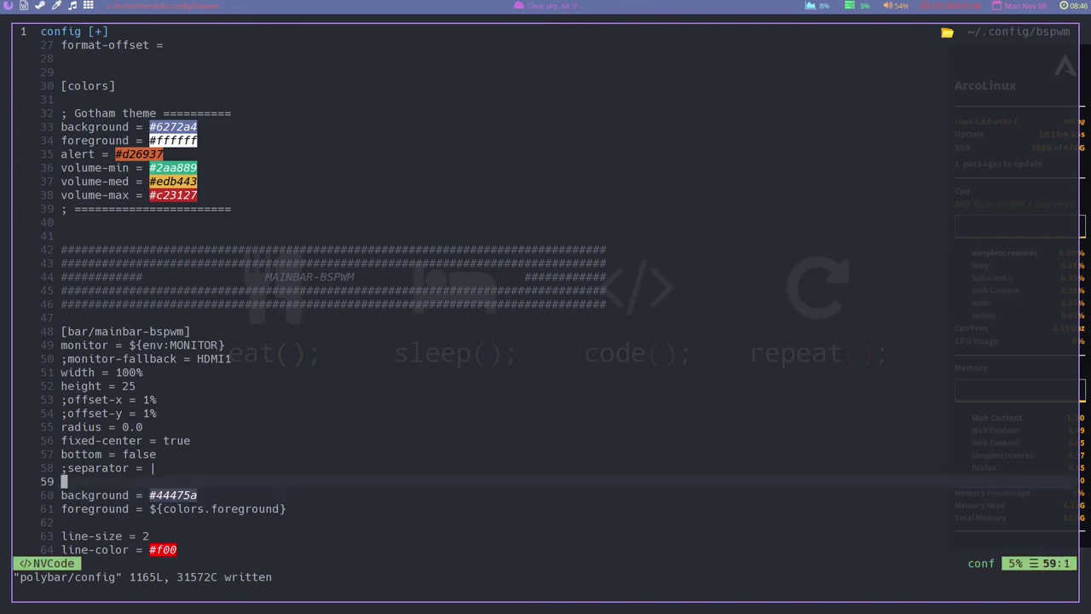
key("k")
key("k")
key("h")
key("h")
key("h")
key("h")
key("h")
key("h")
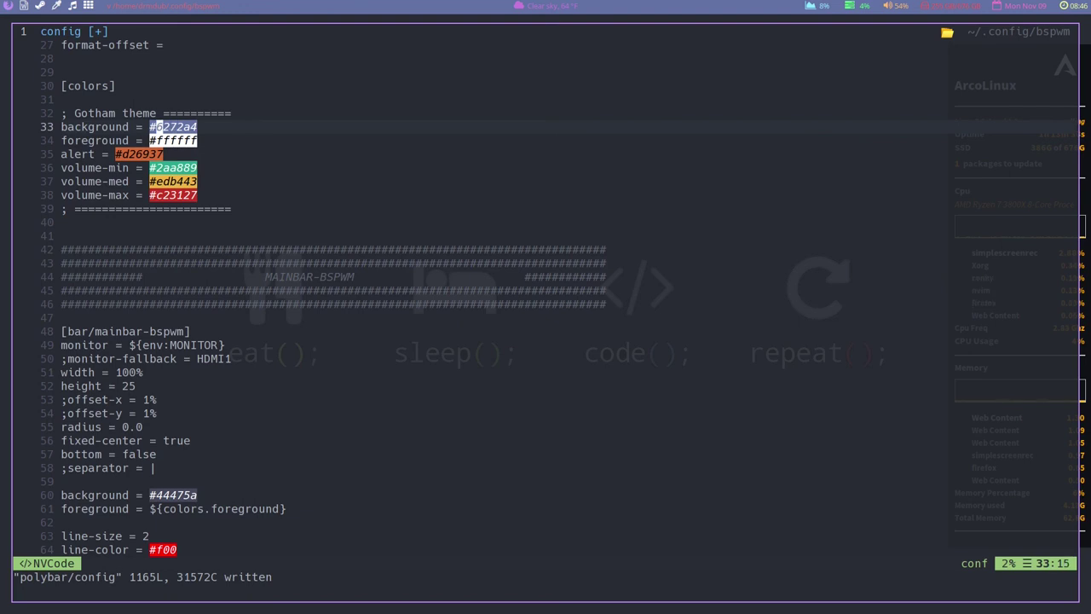
key("c")
key("dollar")
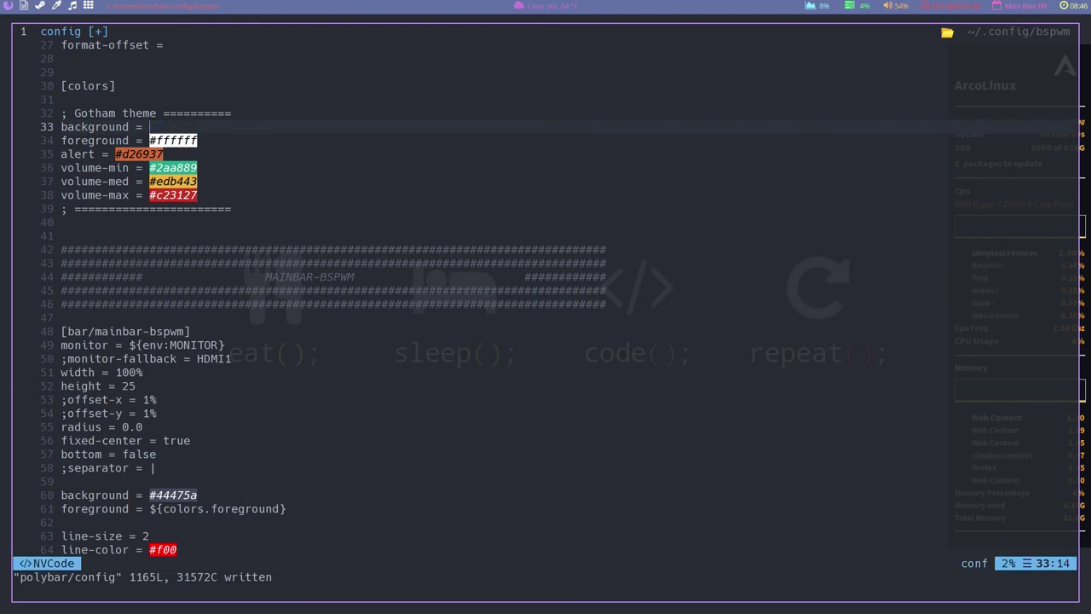
key("ctrl+shift+v")
key("Escape")
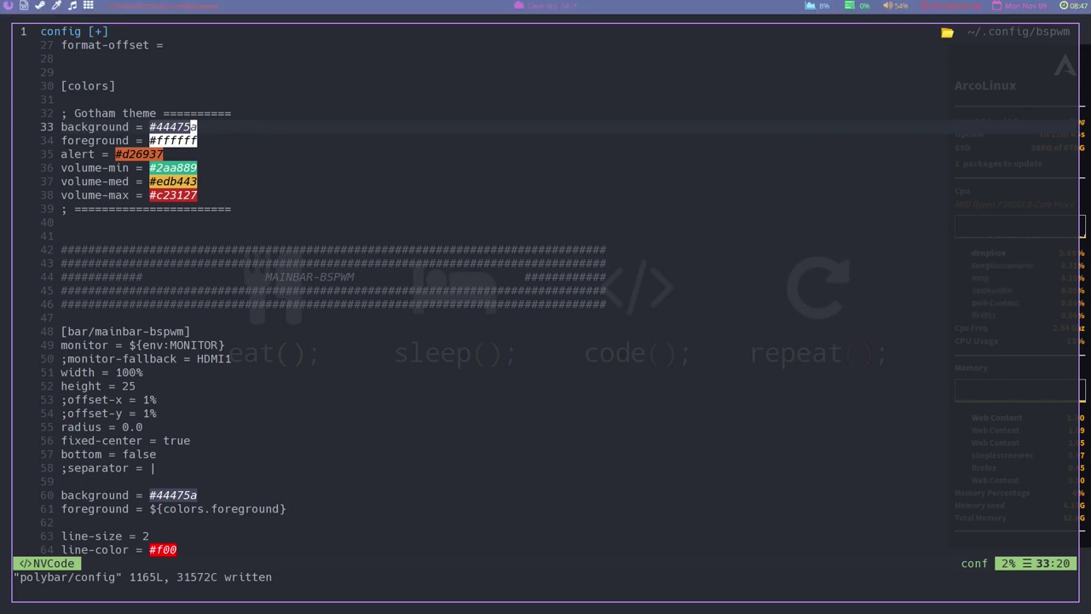
type(":w")
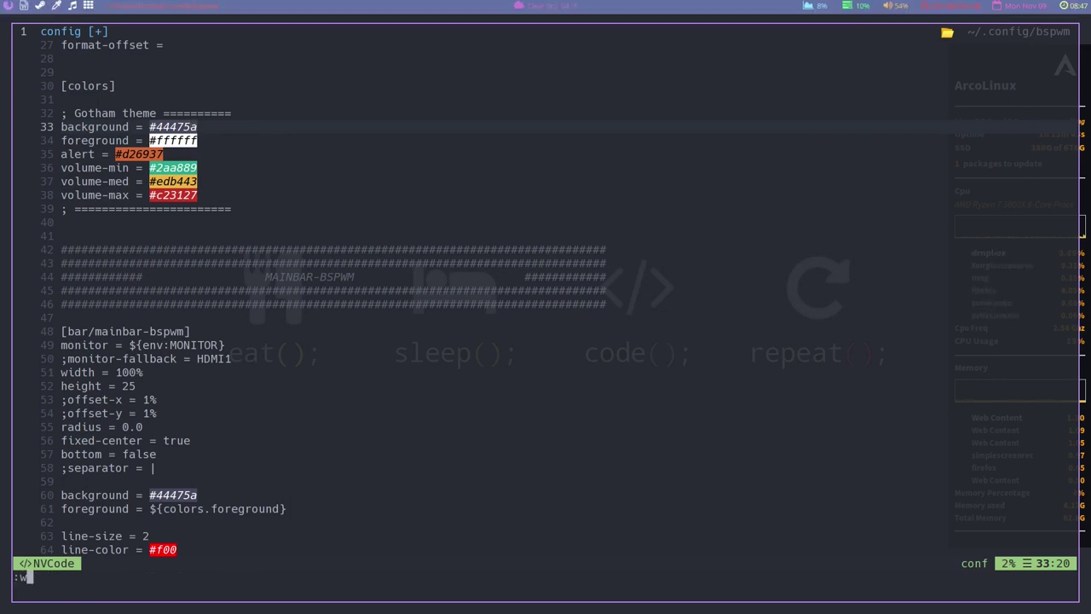
key("Return")
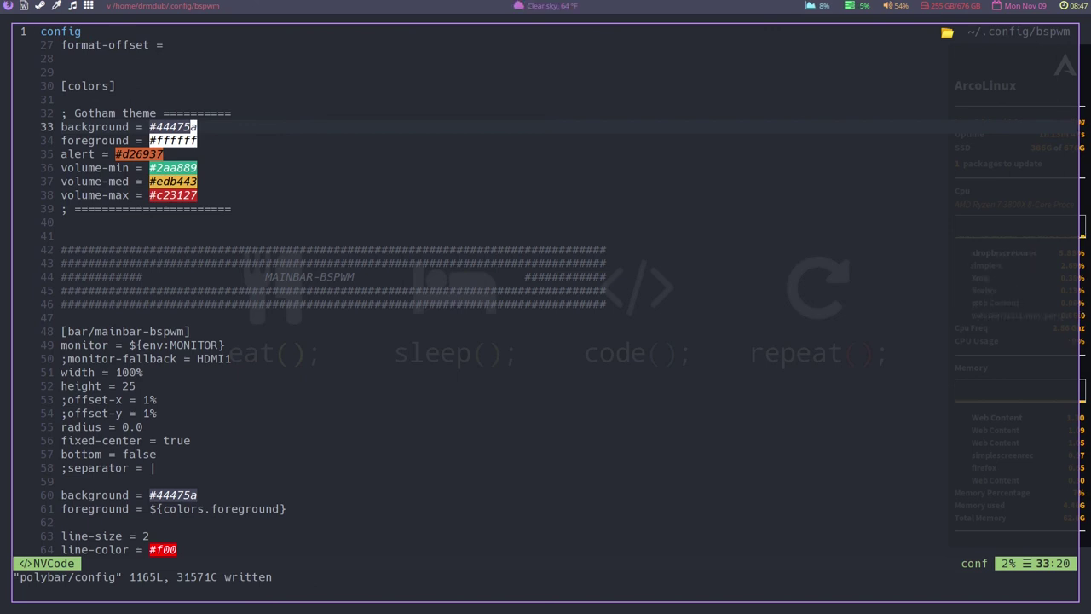
left_click(194, 140)
Change the font-0 vertical offset from ;0 to ;2.
key("j")
key("j")
key("j")
key("j")
key("j")
key("j")
key("j")
key("j")
key("j")
key("j")
key("j")
key("j")
key("j")
key("j")
key("j")
key("j")
key("j")
key("j")
key("j")
key("j")
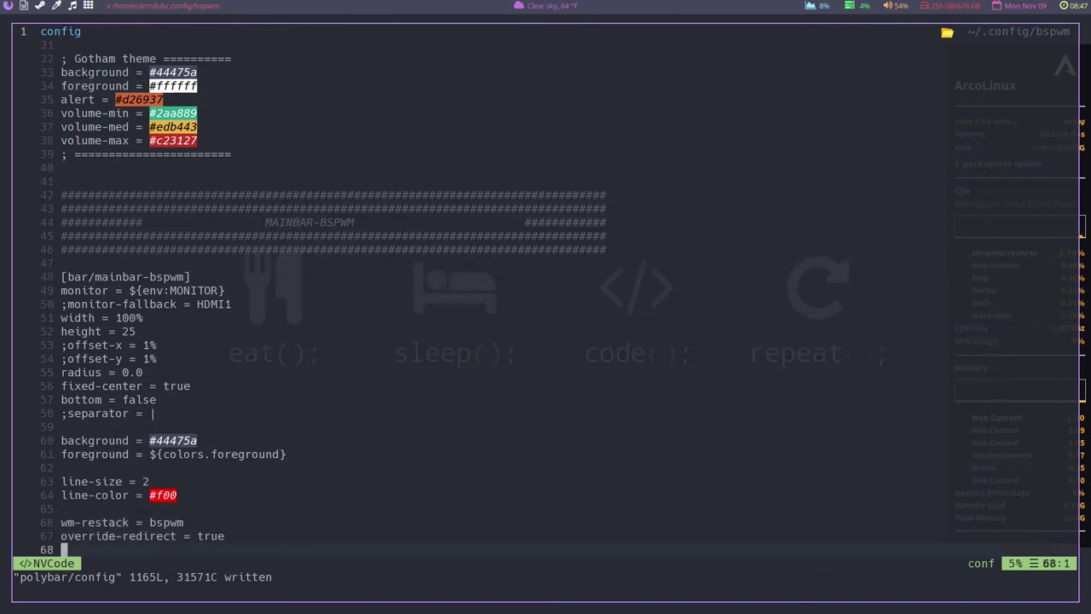
key("j")
key("j")
key("j")
key("j")
key("j")
key("j")
key("j")
key("j")
key("j")
key("j")
key("j")
key("j")
key("j")
key("j")
key("j")
key("j")
key("j")
key("j")
key("j")
key("j")
key("j")
key("j")
key("k")
key("k")
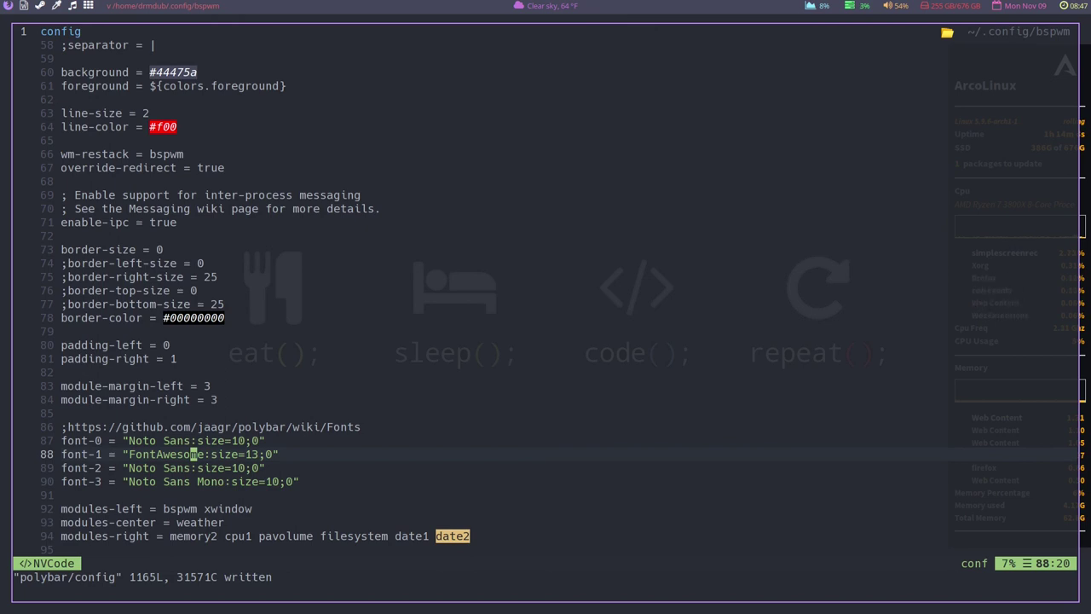
key("k")
key("w")
key("w")
key("w")
key("w")
key("w")
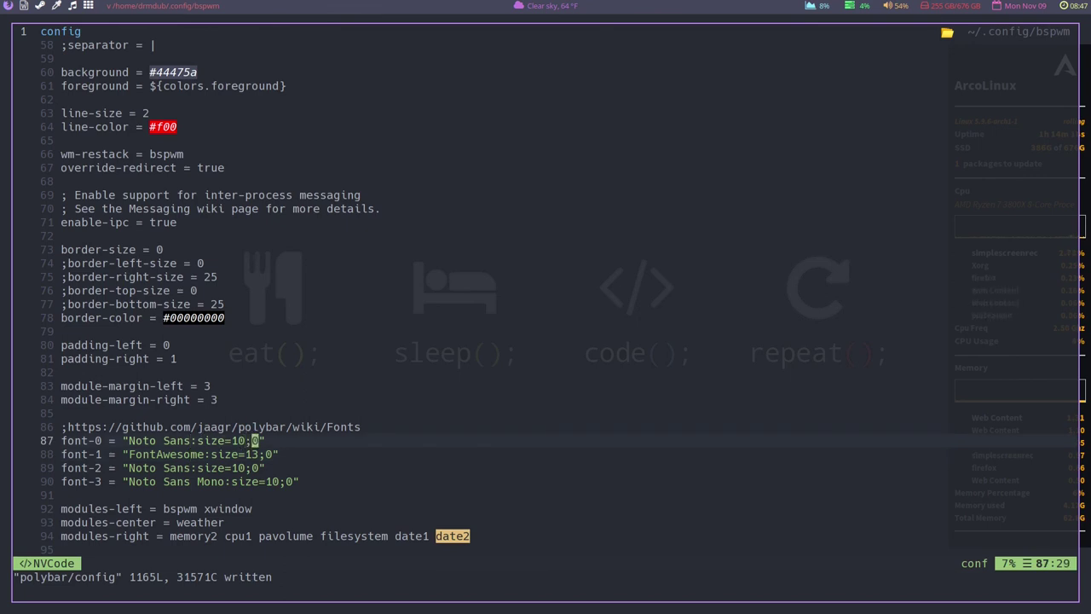
key("x")
type("ize=1")
key("Escape")
type(":")
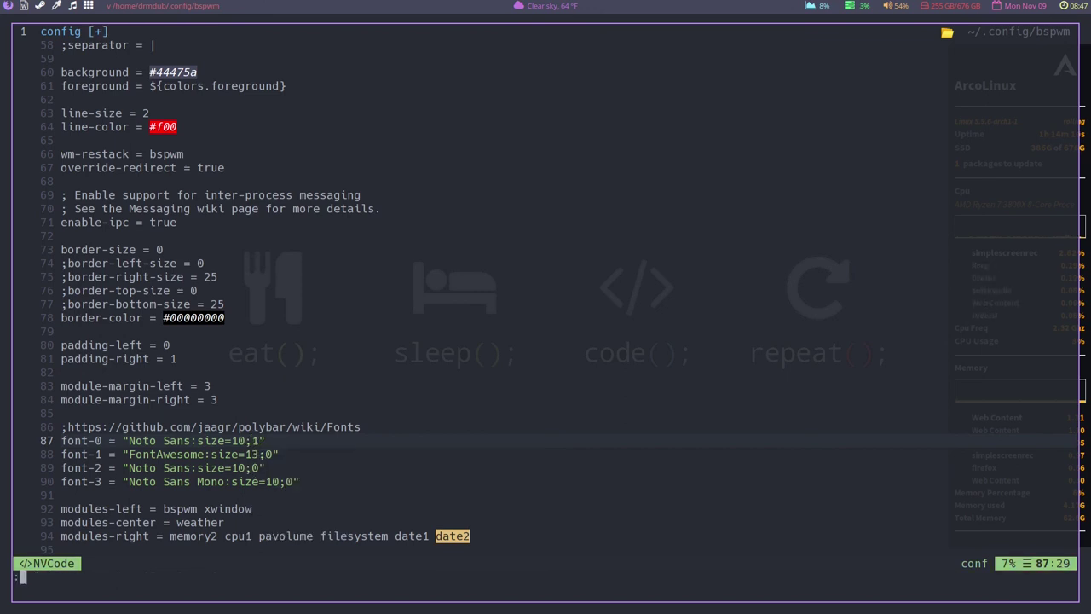
type("w")
key("Return")
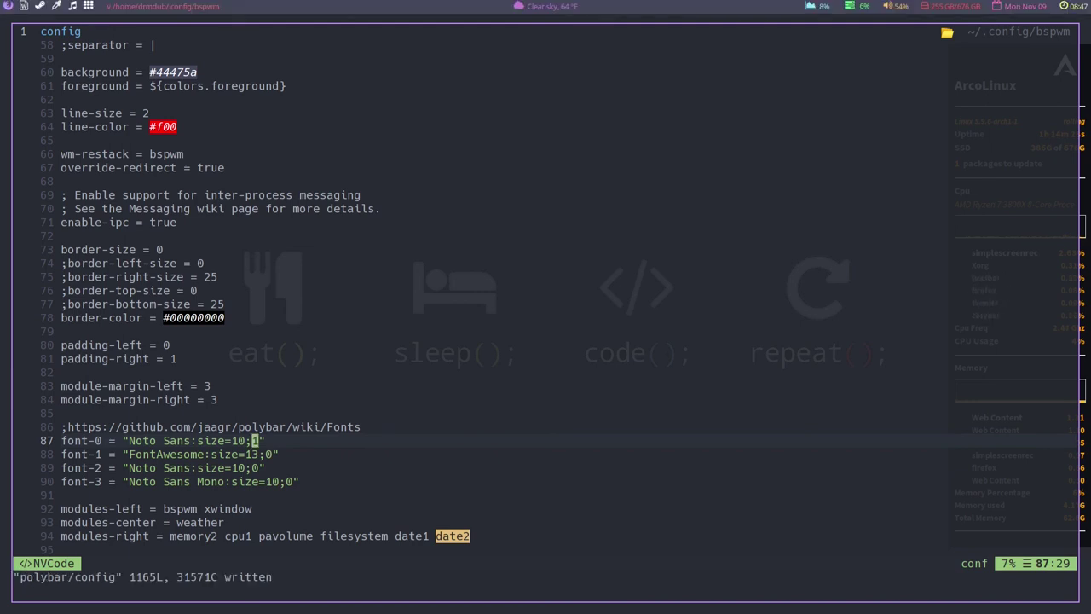
type("xi2")
key("Escape")
Set the FontAwesome, font-2 and font-3 offsets from ;0 to ;2 and save.
key("j")
key("l")
type("xi2")
key("Escape")
key("j")
type("xi2")
key("Escape")
key("j")
key("l")
key("l")
key("l")
key("l")
key("l")
type("xi2")
key("Escape")
type(":w")
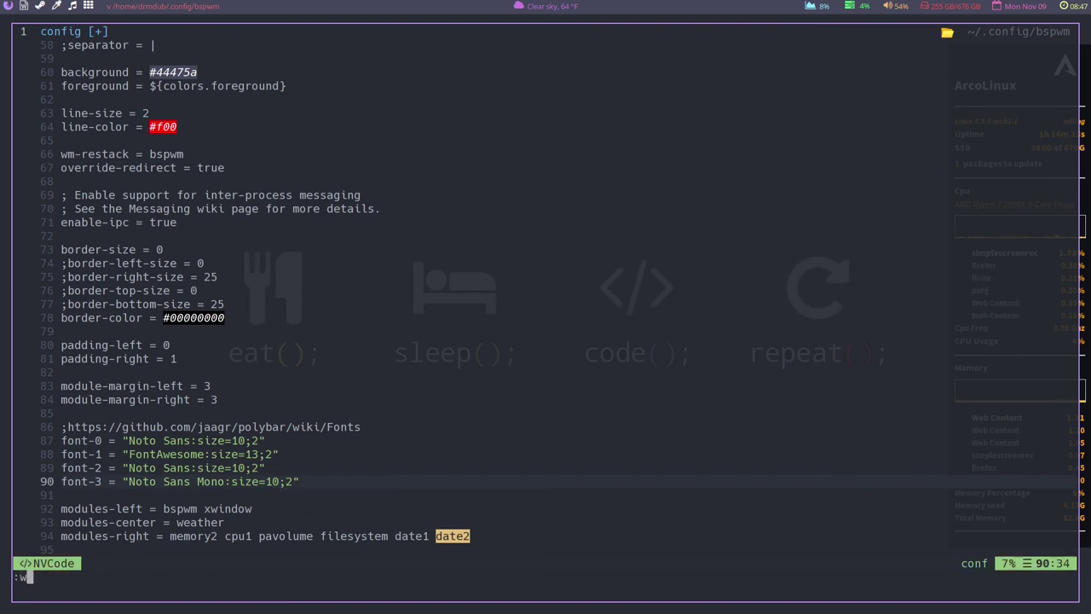
key("Return")
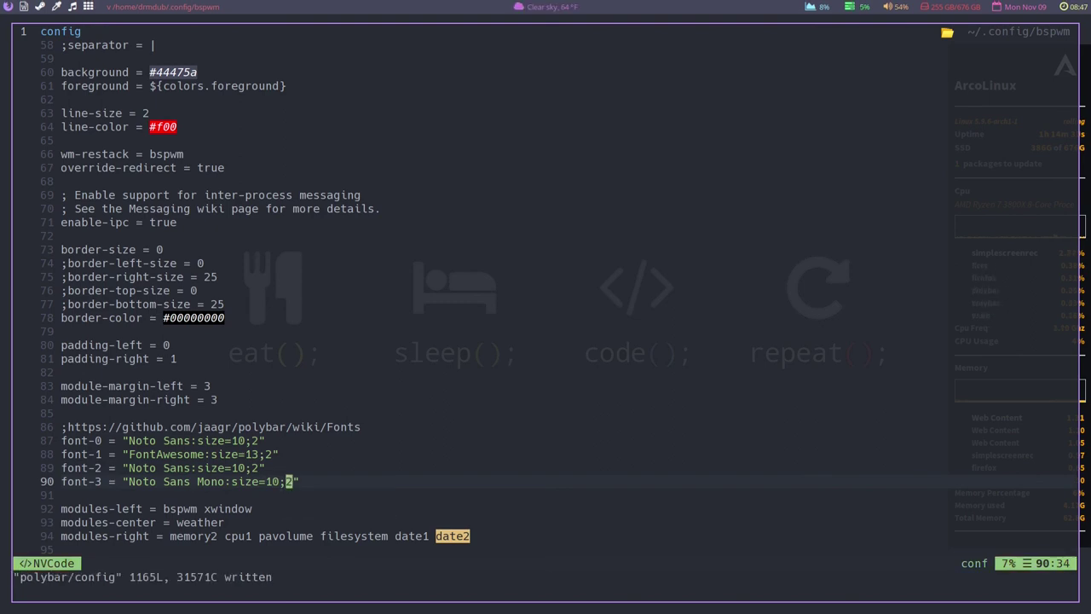
key("k")
key("k")
key("k")
key("k")
key("k")
key("k")
key("k")
key("k")
key("k")
key("k")
key("k")
key("k")
key("k")
key("k")
key("k")
key("k")
key("k")
key("k")
key("k")
key("k")
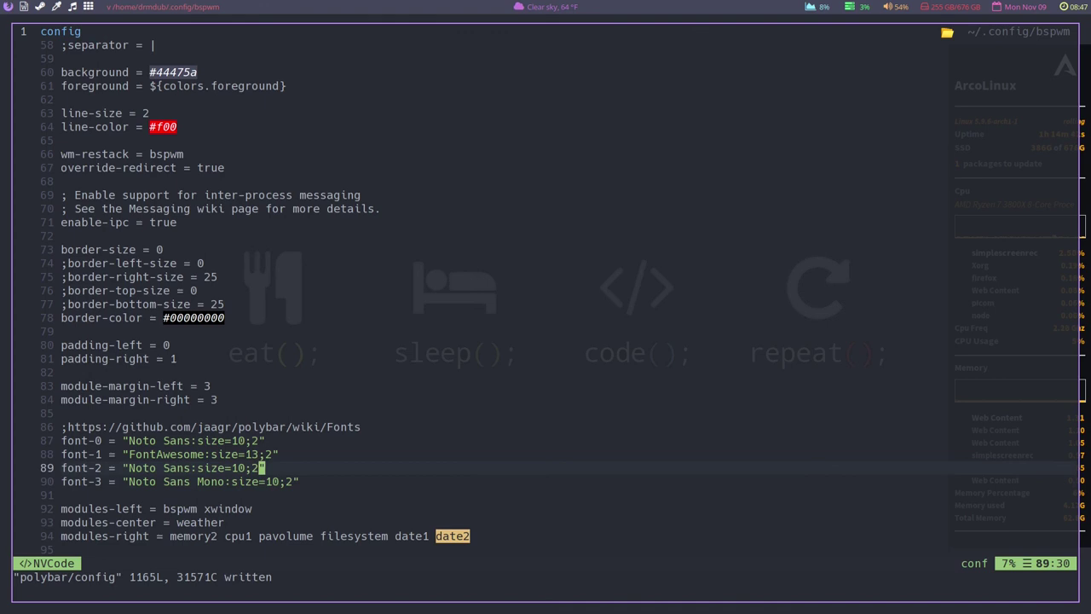
Replace the 5 in mainbar height = 25 with a 2.
key("k")
key("k")
key("k")
key("k")
key("k")
key("k")
key("k")
key("k")
key("k")
key("k")
key("k")
key("k")
key("k")
key("k")
key("k")
key("k")
key("k")
key("k")
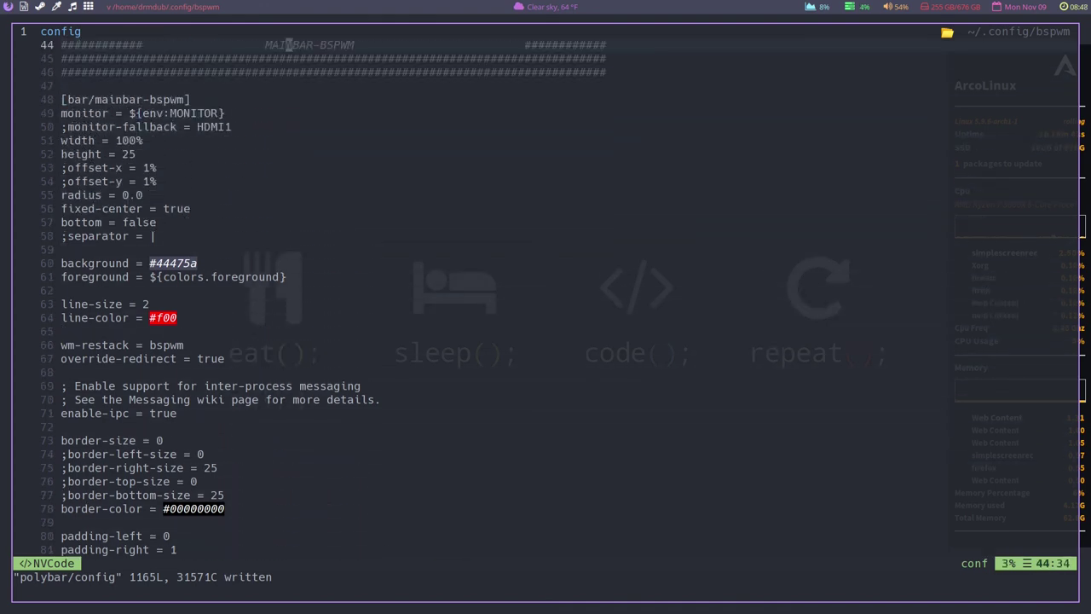
key("j")
key("j")
key("j")
key("j")
key("j")
key("j")
key("j")
key("j")
key("j")
key("j")
key("j")
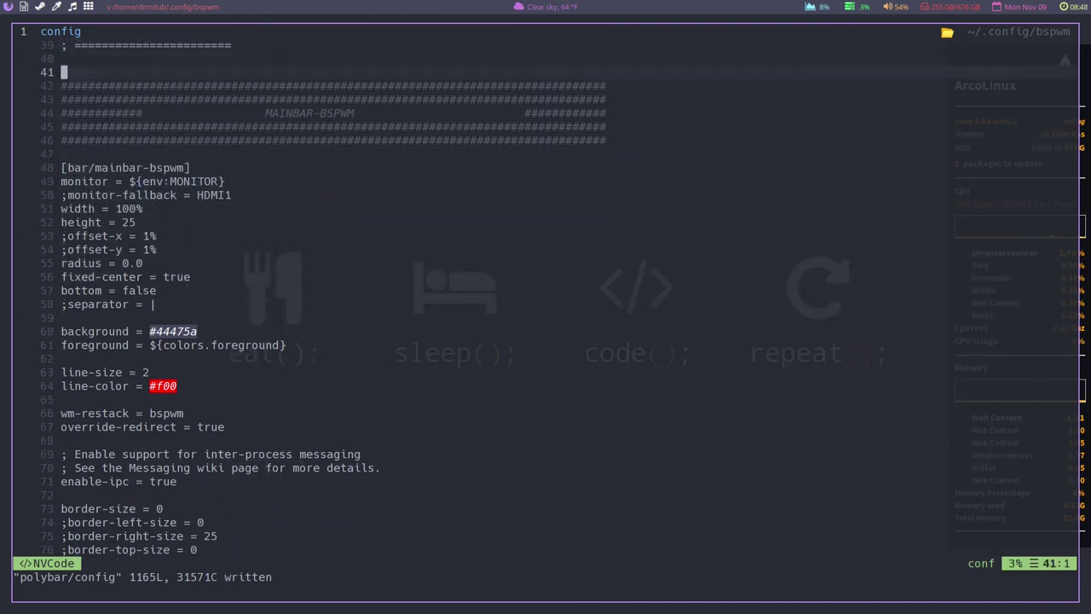
key("j")
key("j")
key("j")
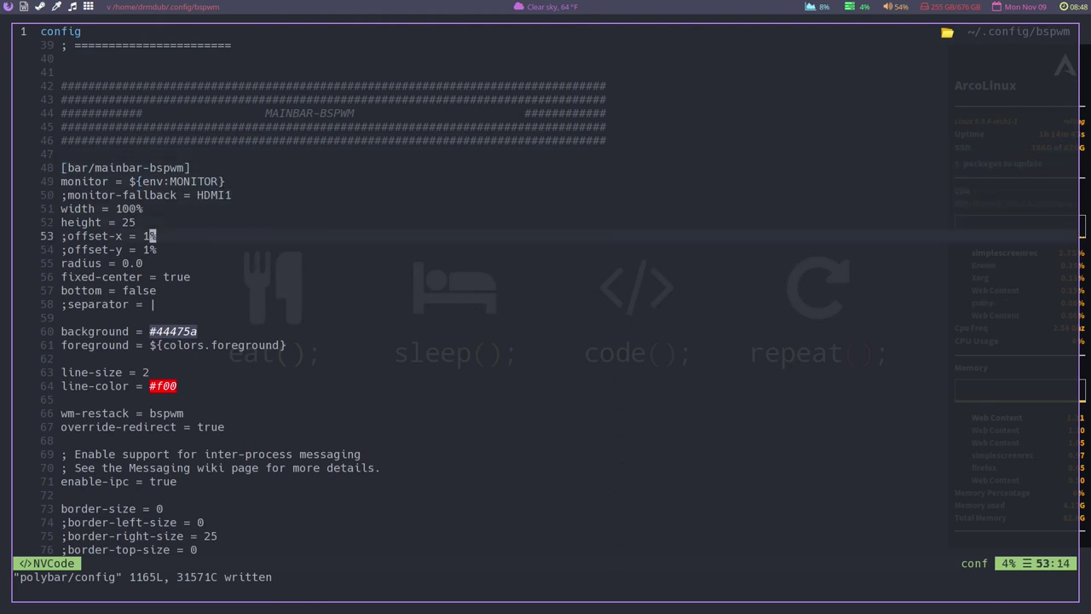
key("k")
key("x")
key("i")
type("2")
key("Return")
key("Escape")
Rejoin the accidentally split line so height reads 22, then save with :wq.
key("BackSpace")
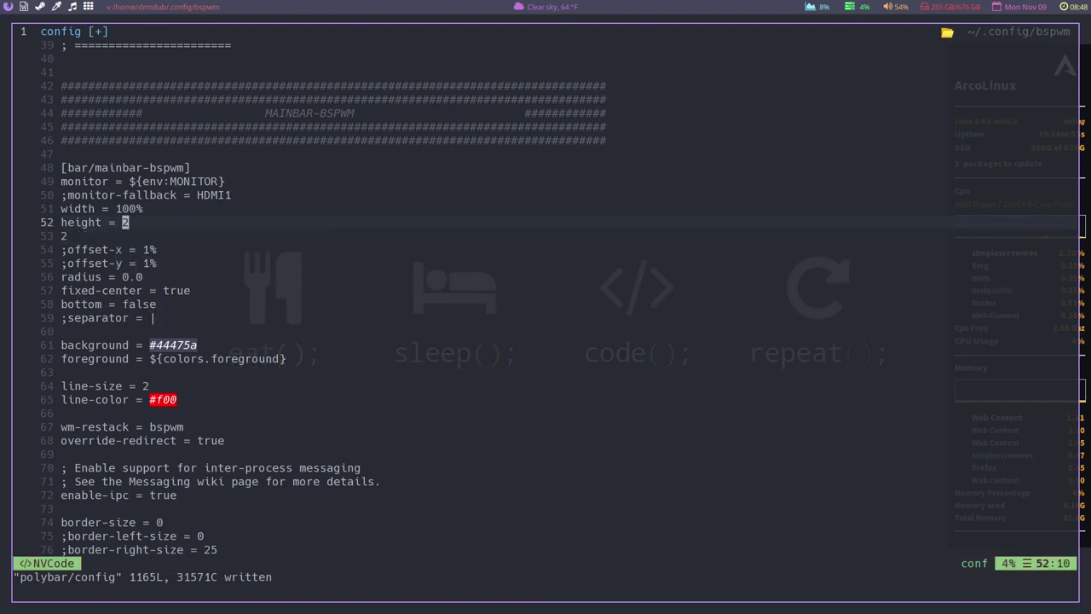
key("j")
key("i")
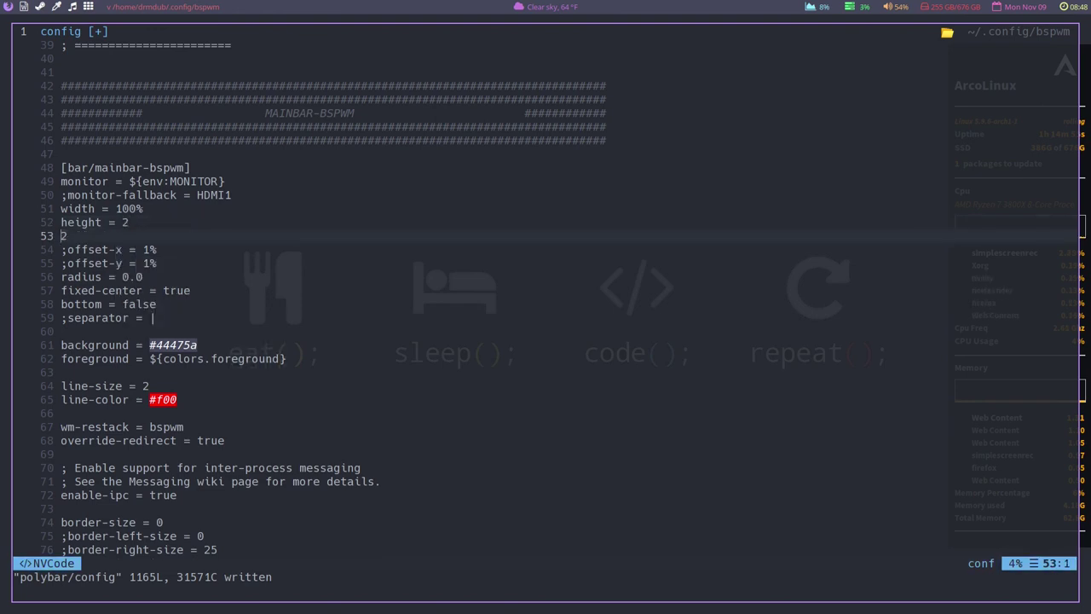
key("BackSpace")
key("Escape")
type(":wq")
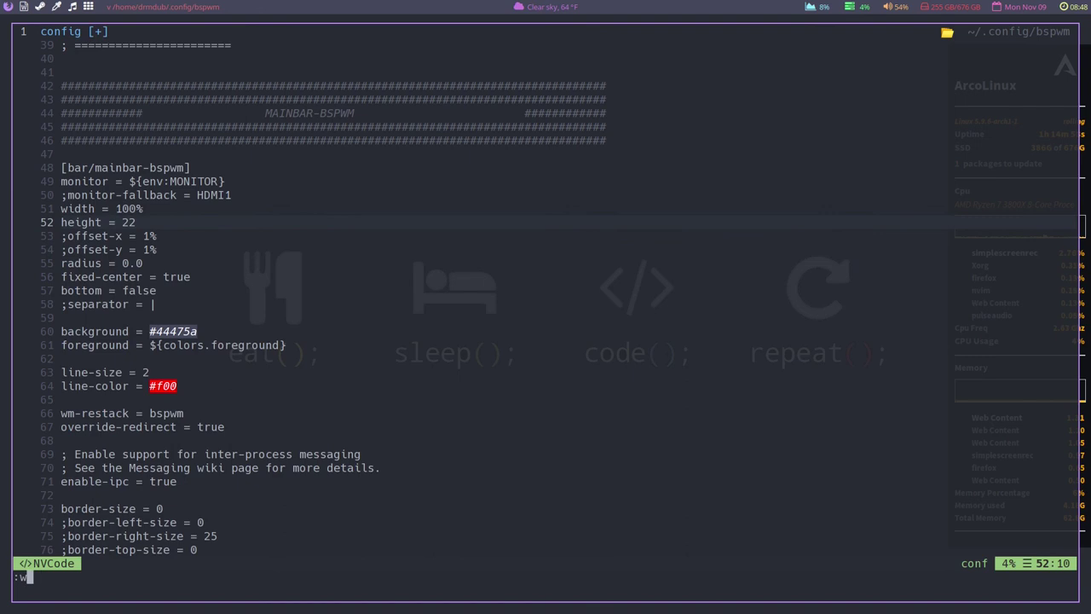
key("Return")
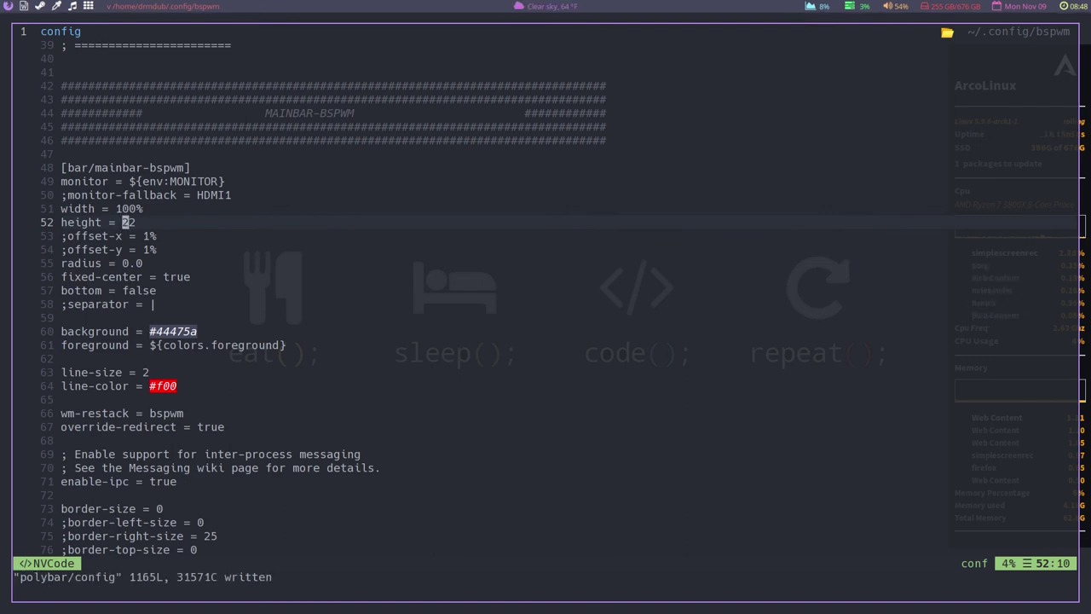
Find [module/weather] in the Polybar config and copy Dracula Purple #bd93f9 from the palette page.
type("/weather")
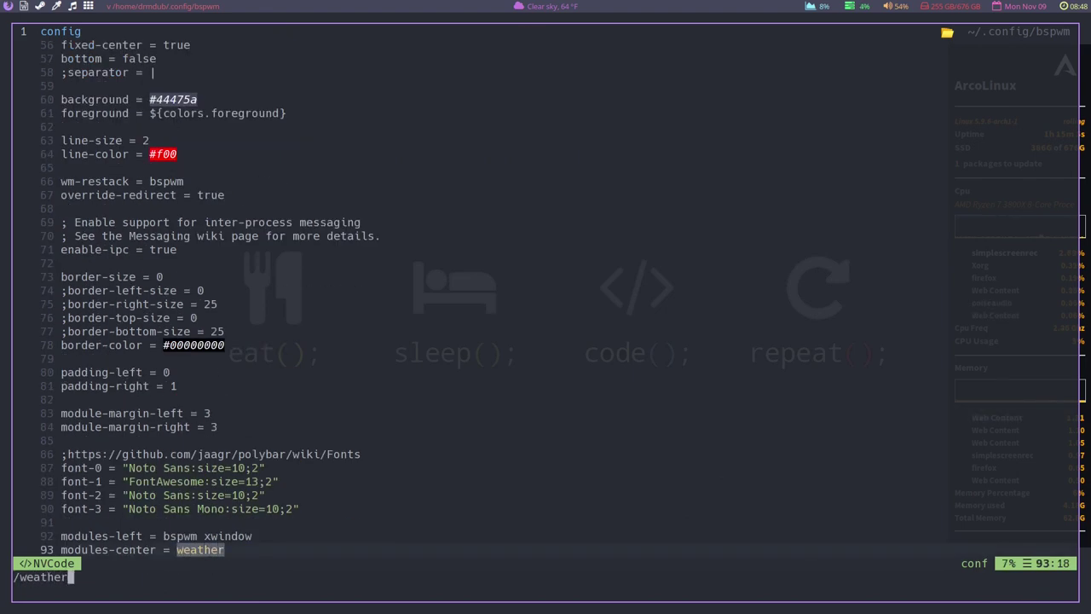
key("Return")
key("n")
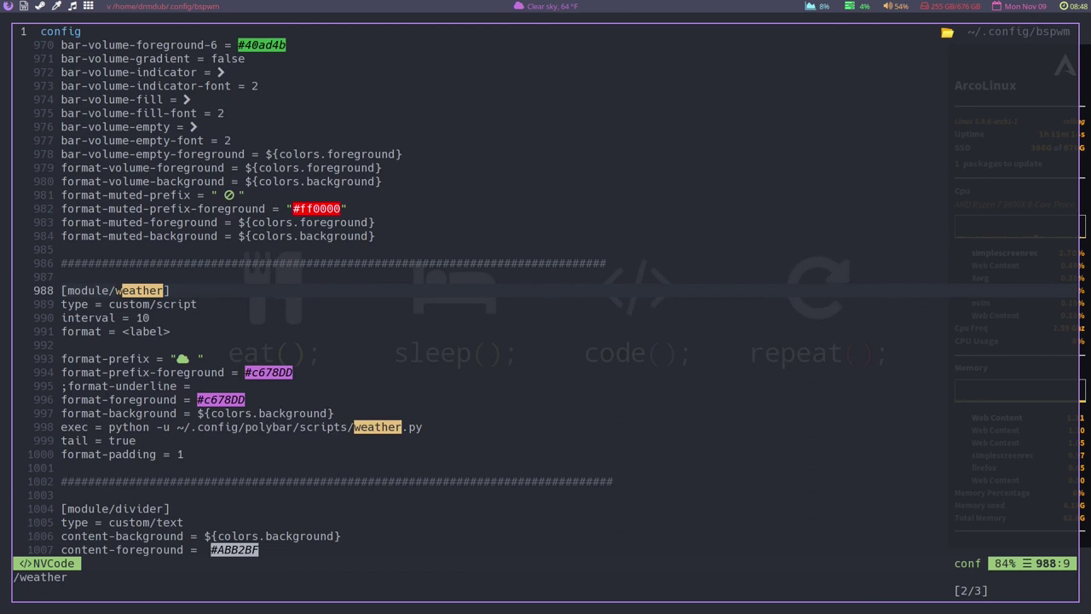
key("super+2")
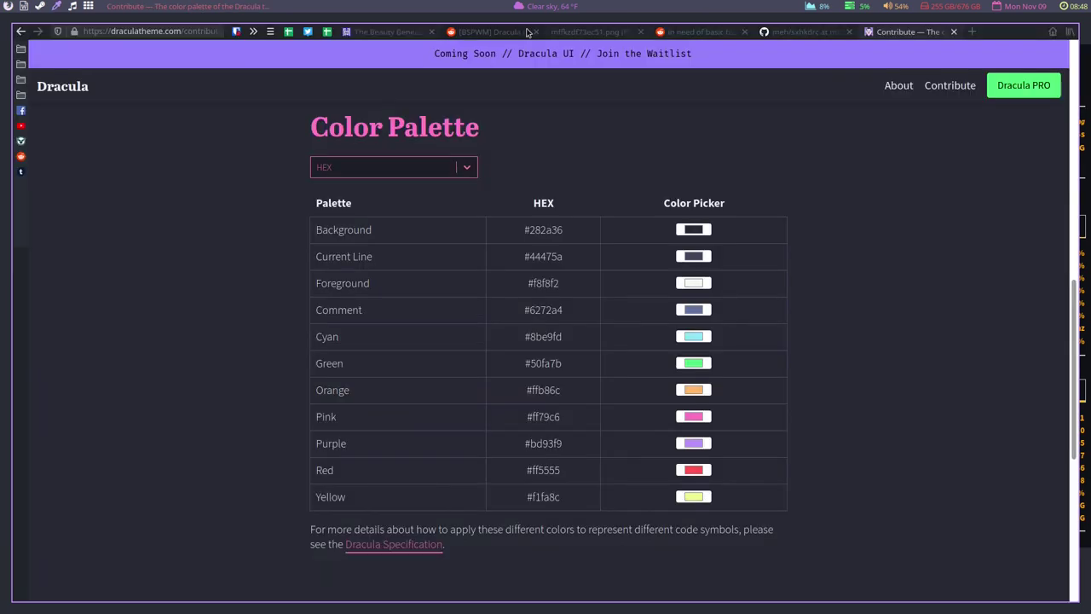
left_click(554, 444)
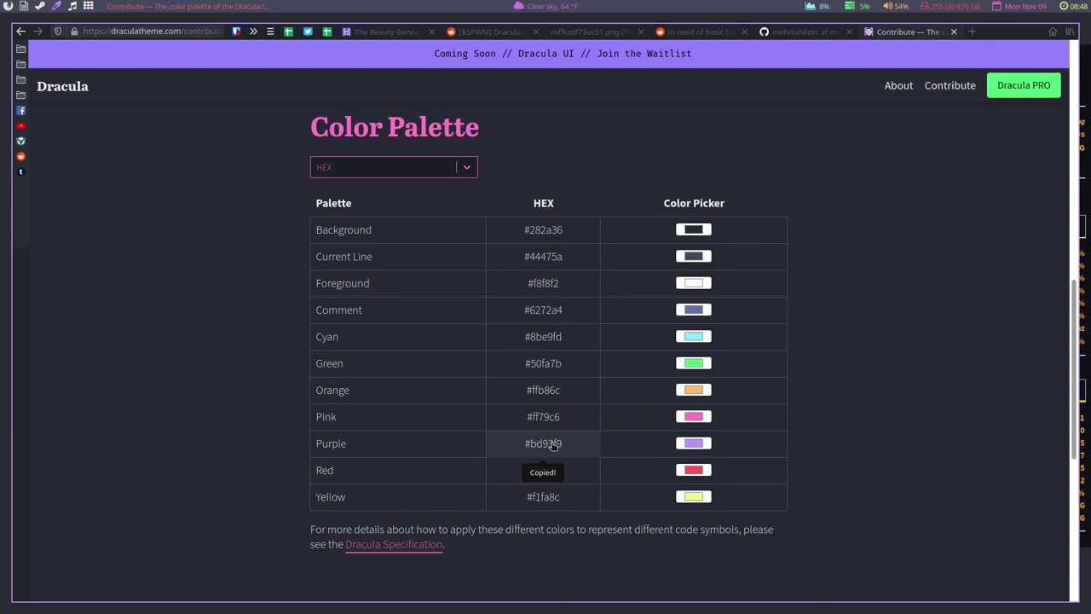
Replace the weather format-prefix-foreground colour #c678DD with #bd93f9.
key("super+2")
key("j")
key("j")
key("j")
key("j")
key("j")
key("j")
key("$")
key("h")
key("h")
key("h")
key("h")
key("h")
key("h")
key("shift+c")
key("ctrl+shift+v")
key("Escape")
key("j")
key("j")
key("h")
key("h")
key("h")
key("h")
key("h")
key("h")
Undo the accidental three-line deletion in the weather module.
key("c")
key("3")
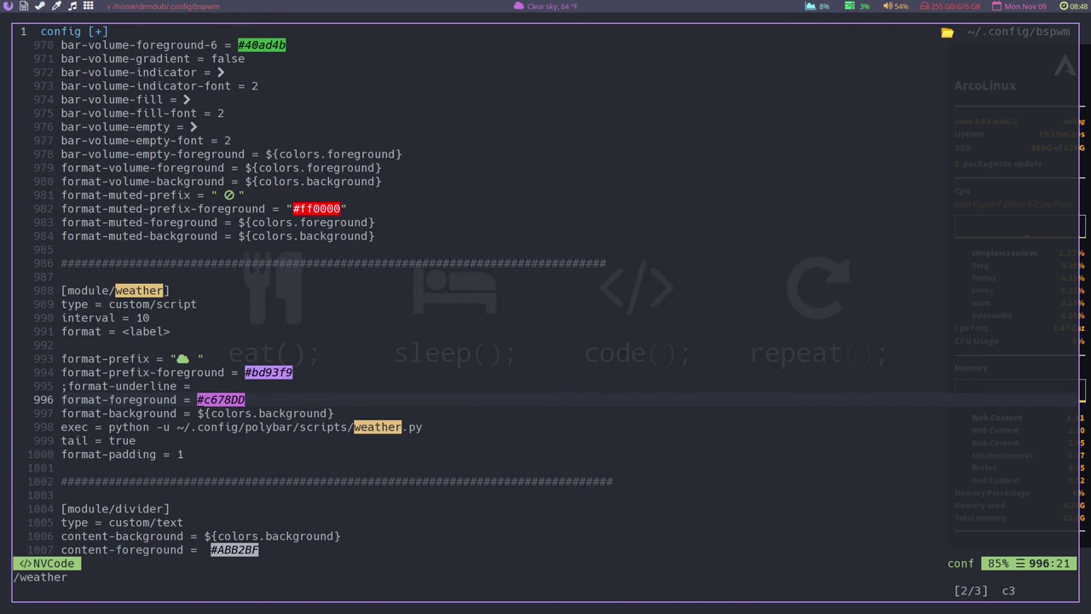
key("c")
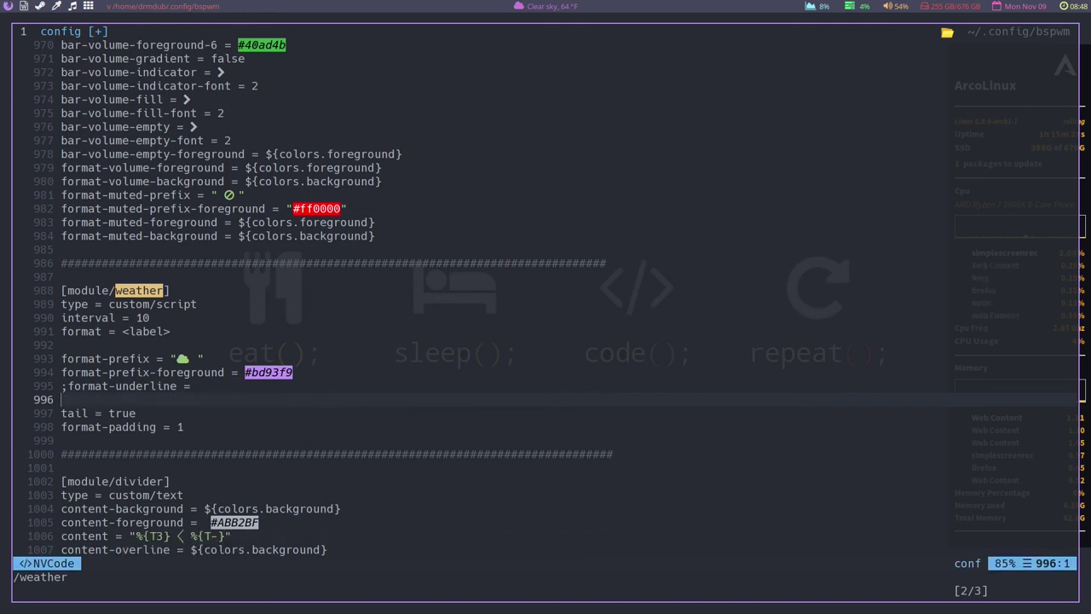
type("u")
key("BackSpace")
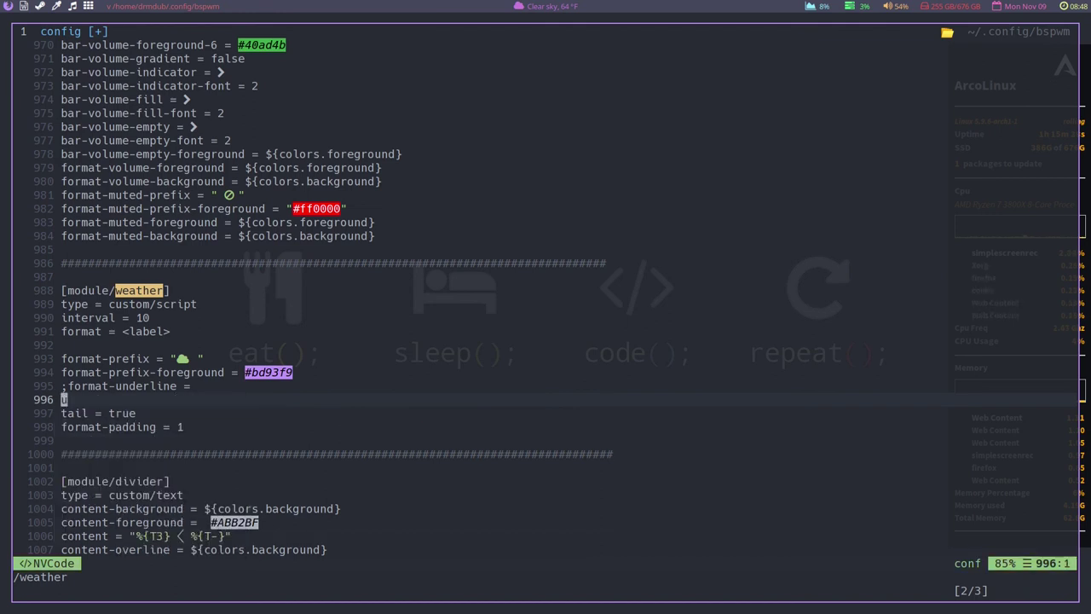
key("Escape")
key("u")
key("k")
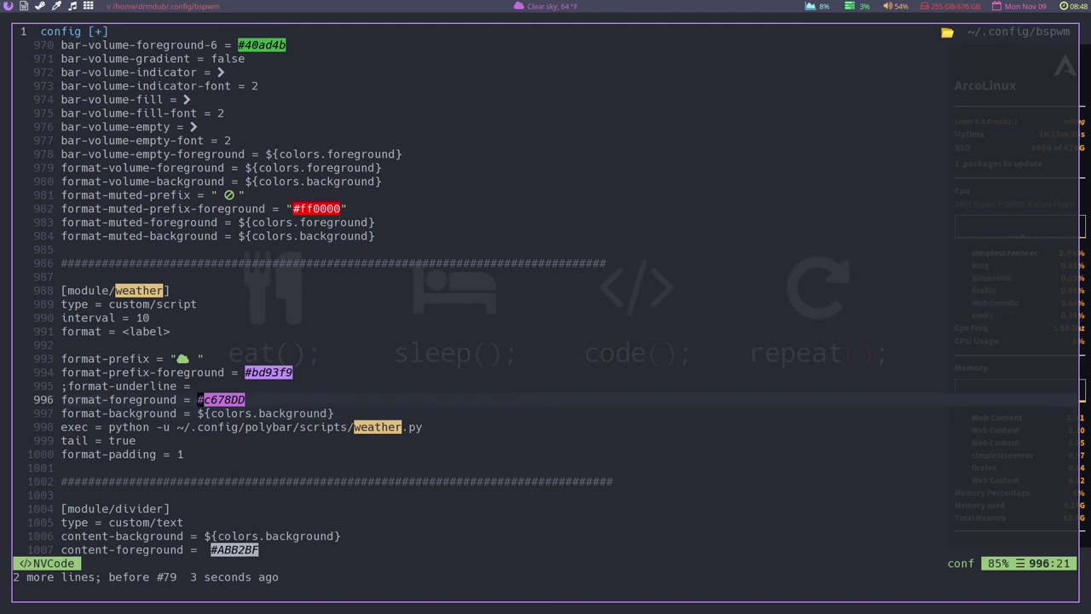
Change the weather format-foreground to #bd93f9 and save the config with :w.
key("c")
key("dollar")
key("ctrl+shift+v")
key("Escape")
type(":w")
key("Return")
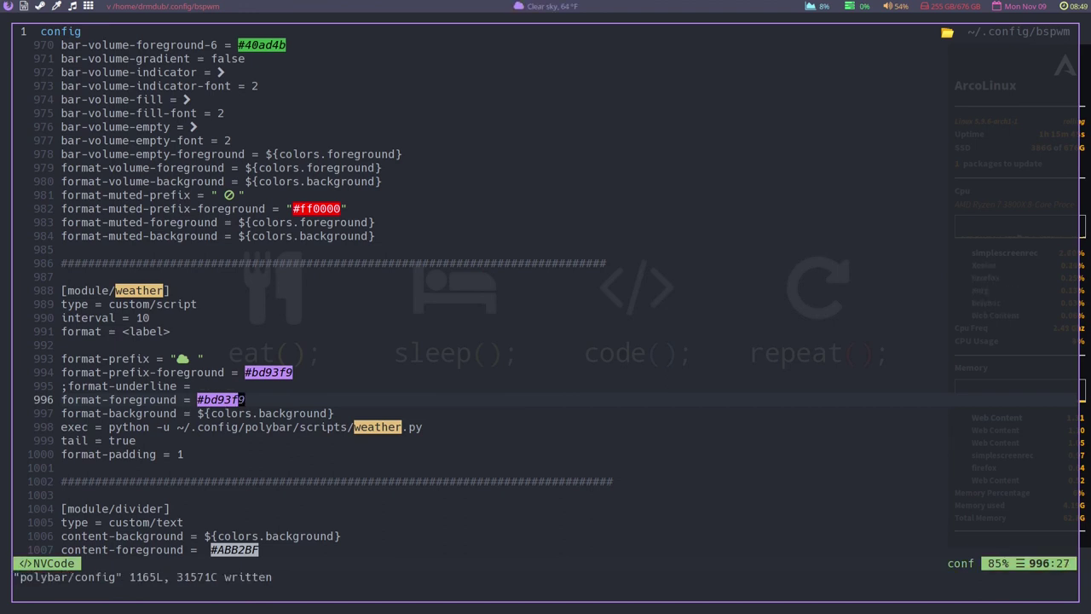